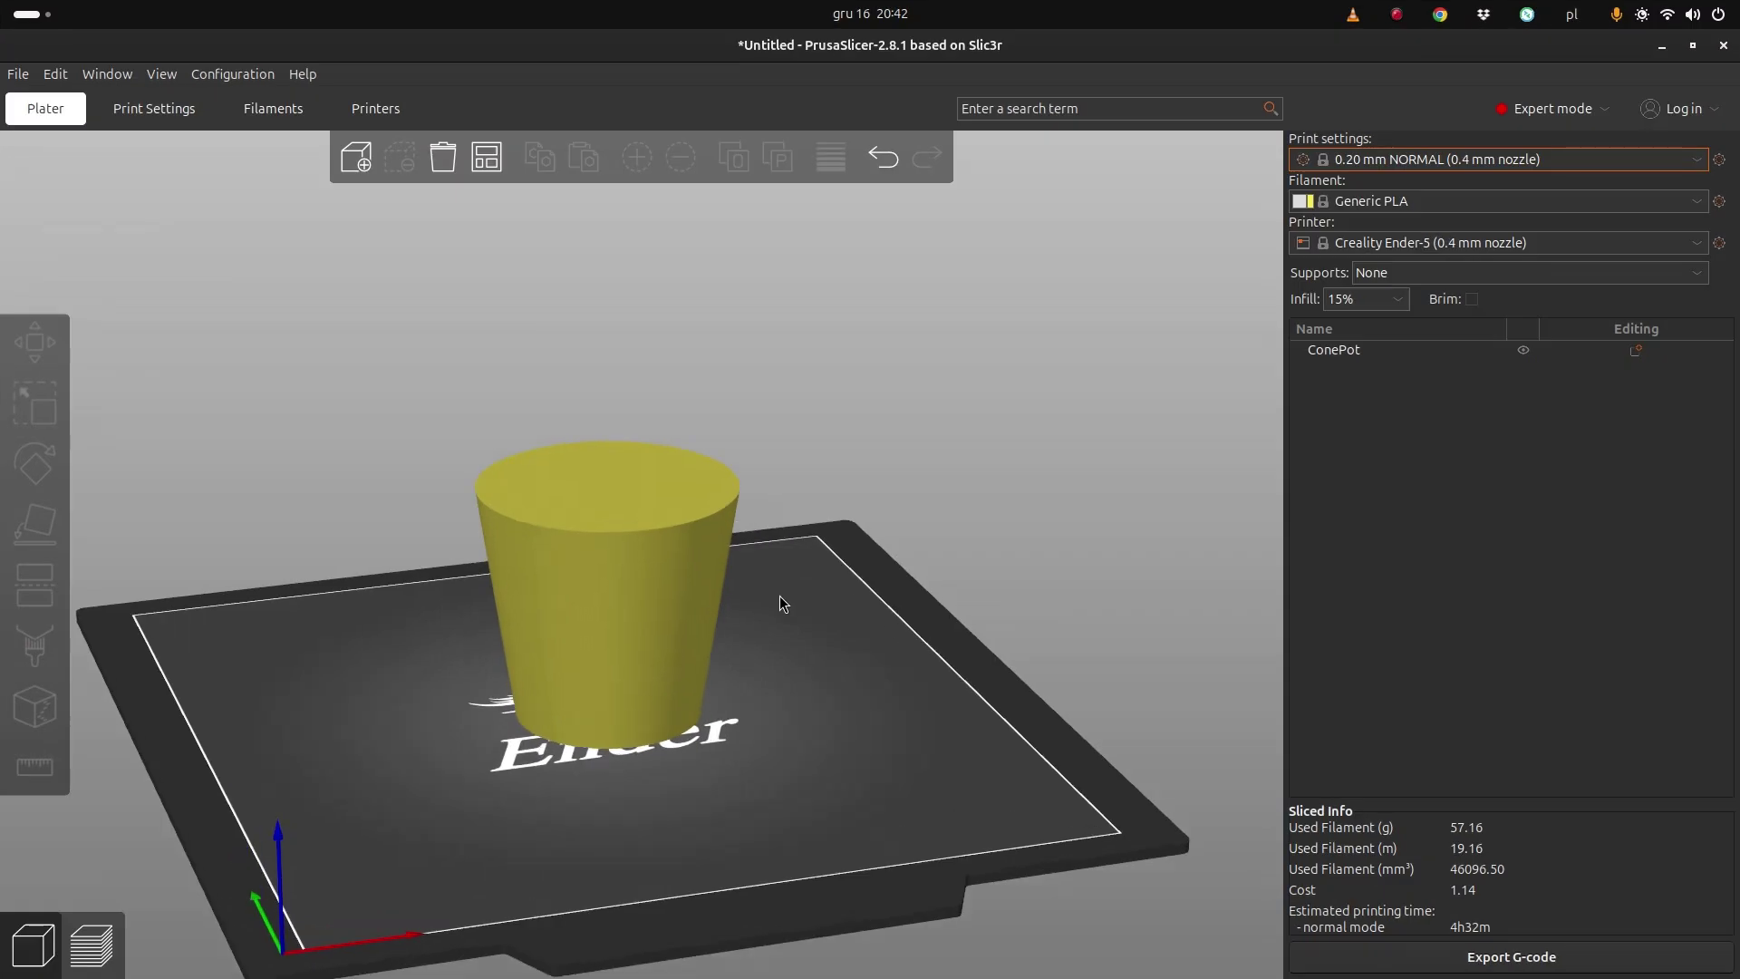
# Zoom and orbit the view to inspect the cone pot on the plate.
pyautogui.scroll(2, 779, 595)
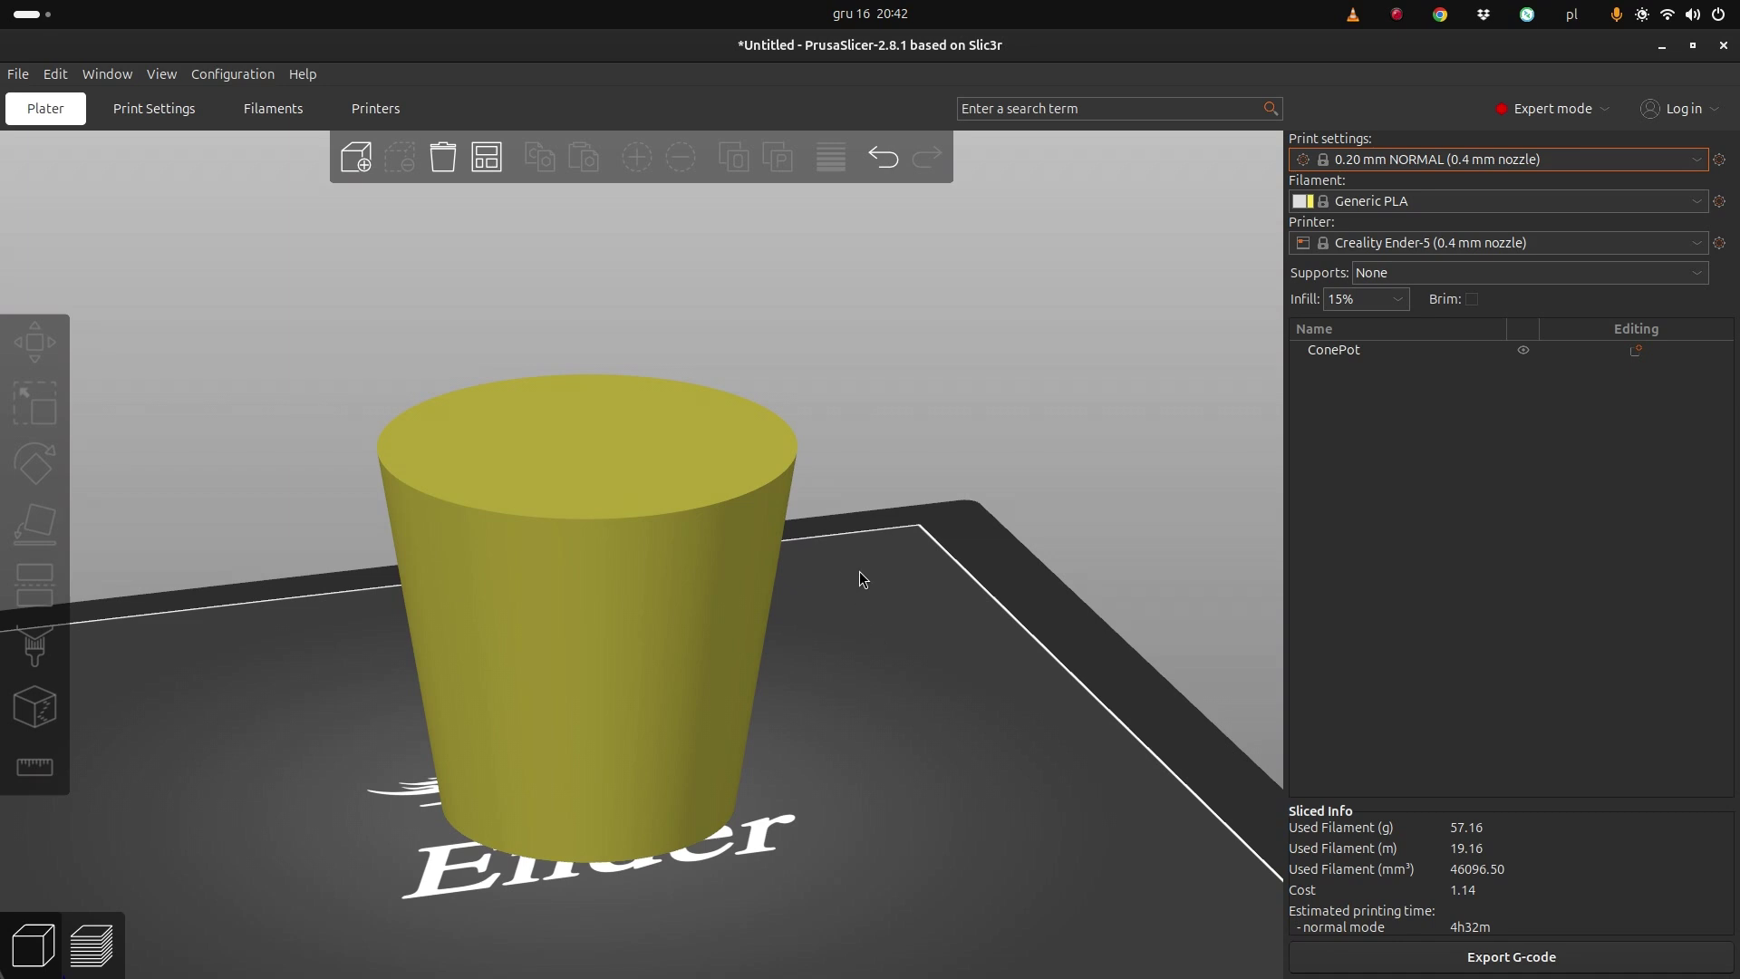
pyautogui.scroll(-5, 827, 662)
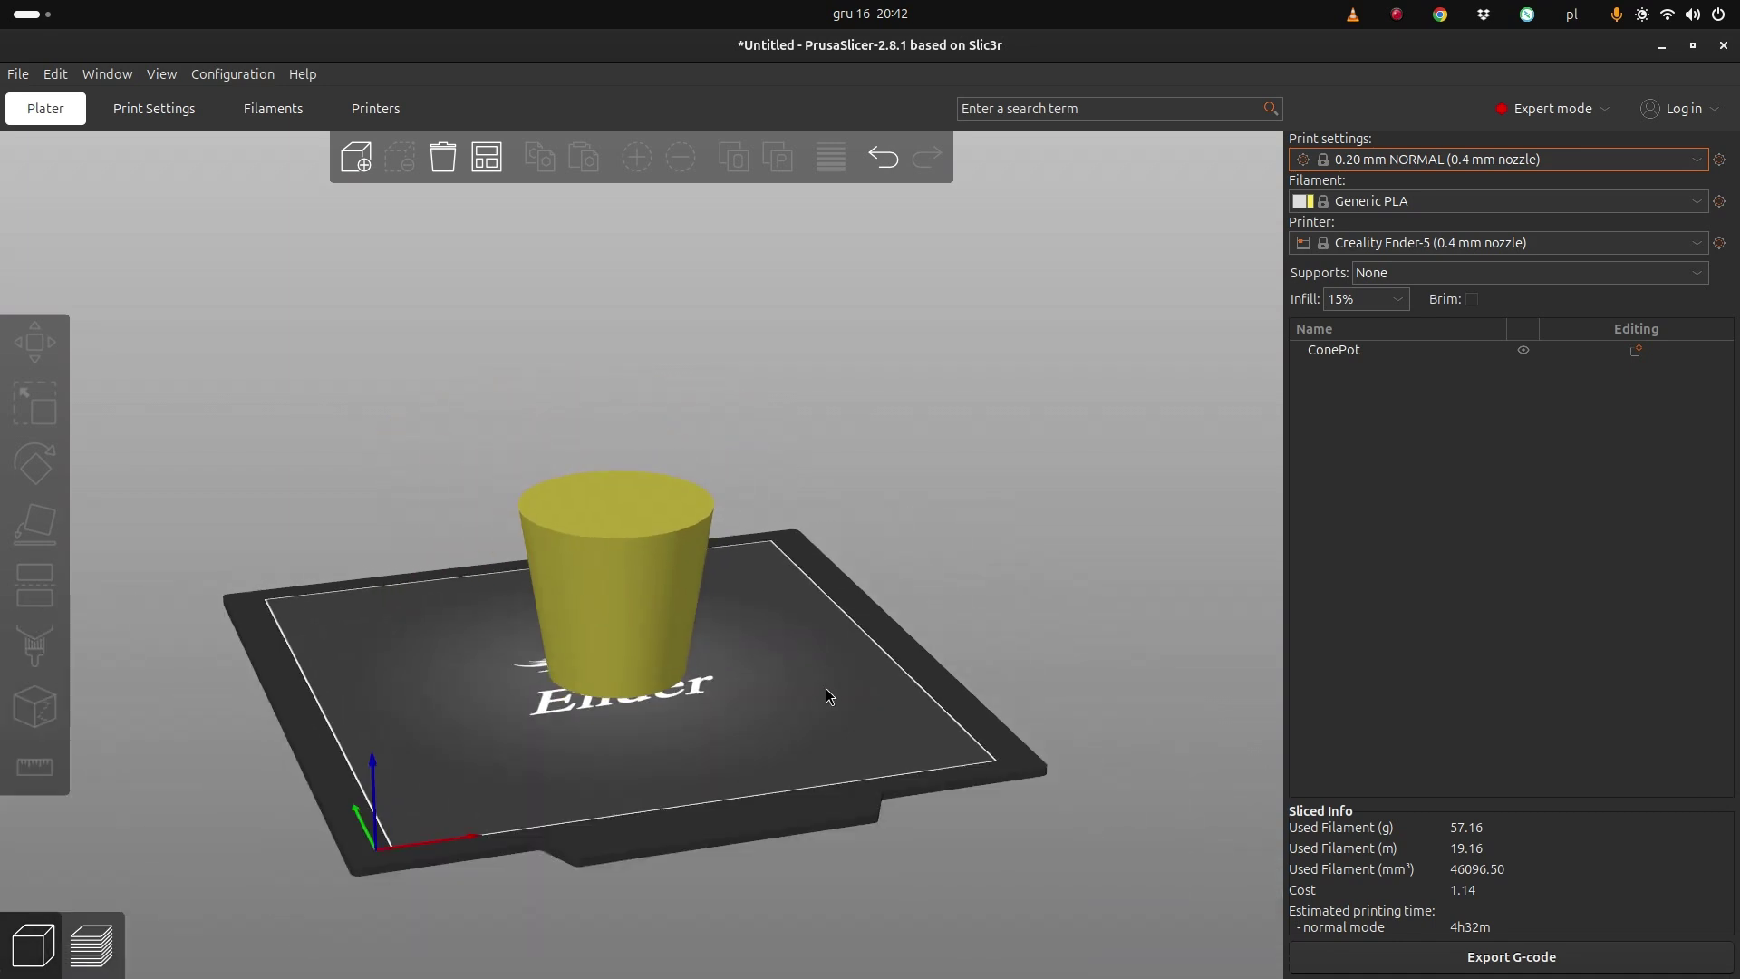
pyautogui.moveTo(825, 688); pyautogui.dragTo(791, 658)
pyautogui.scroll(5, 723, 656)
pyautogui.scroll(-3, 723, 656)
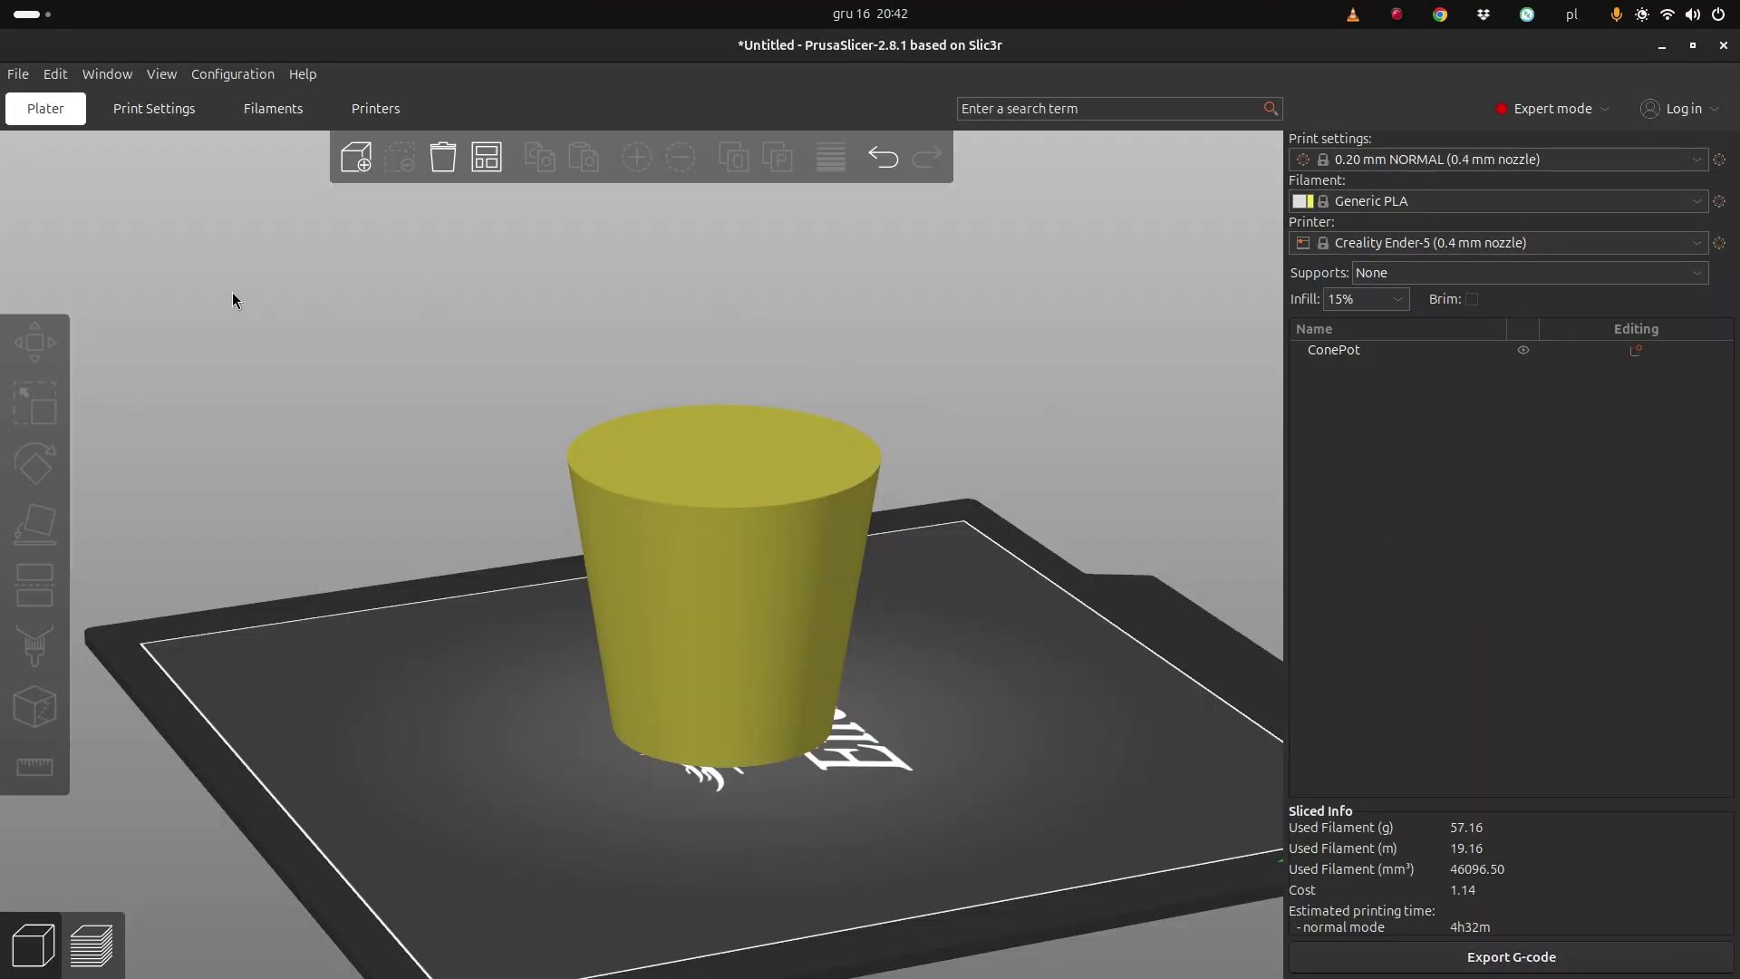
# Show the Print Settings Layers and perimeters page in Expert mode, after briefly trying Beginner.
pyautogui.click(169, 108)
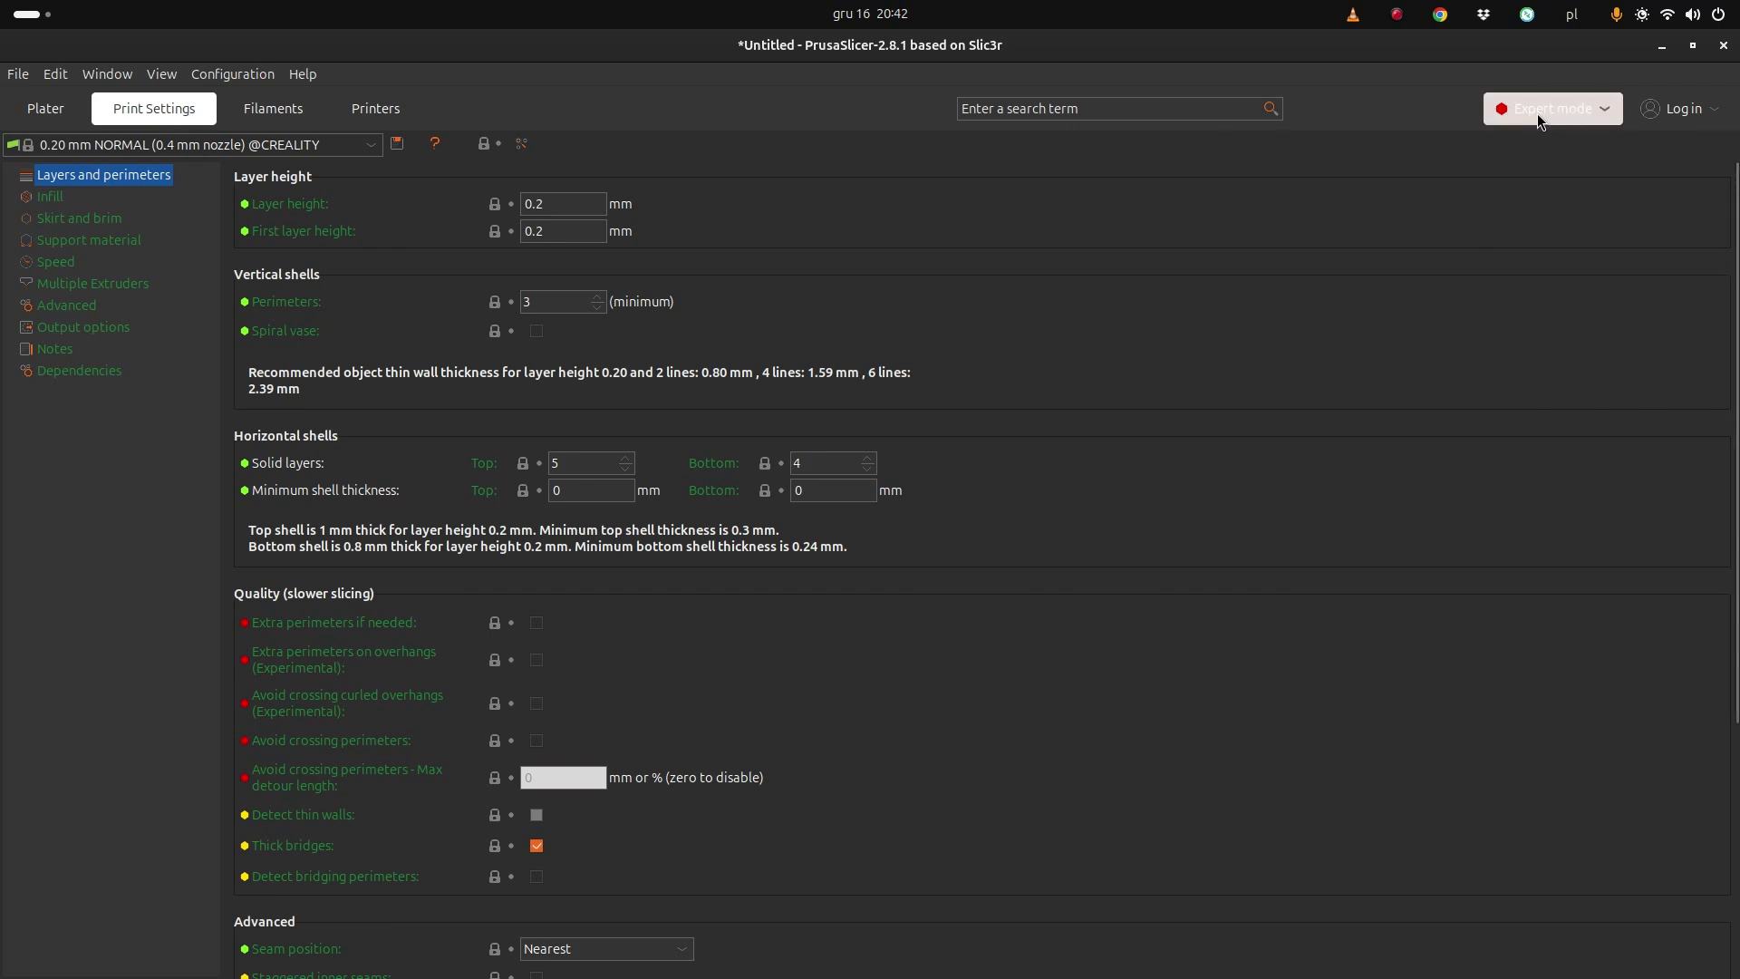
pyautogui.click(1571, 106)
pyautogui.click(1546, 154)
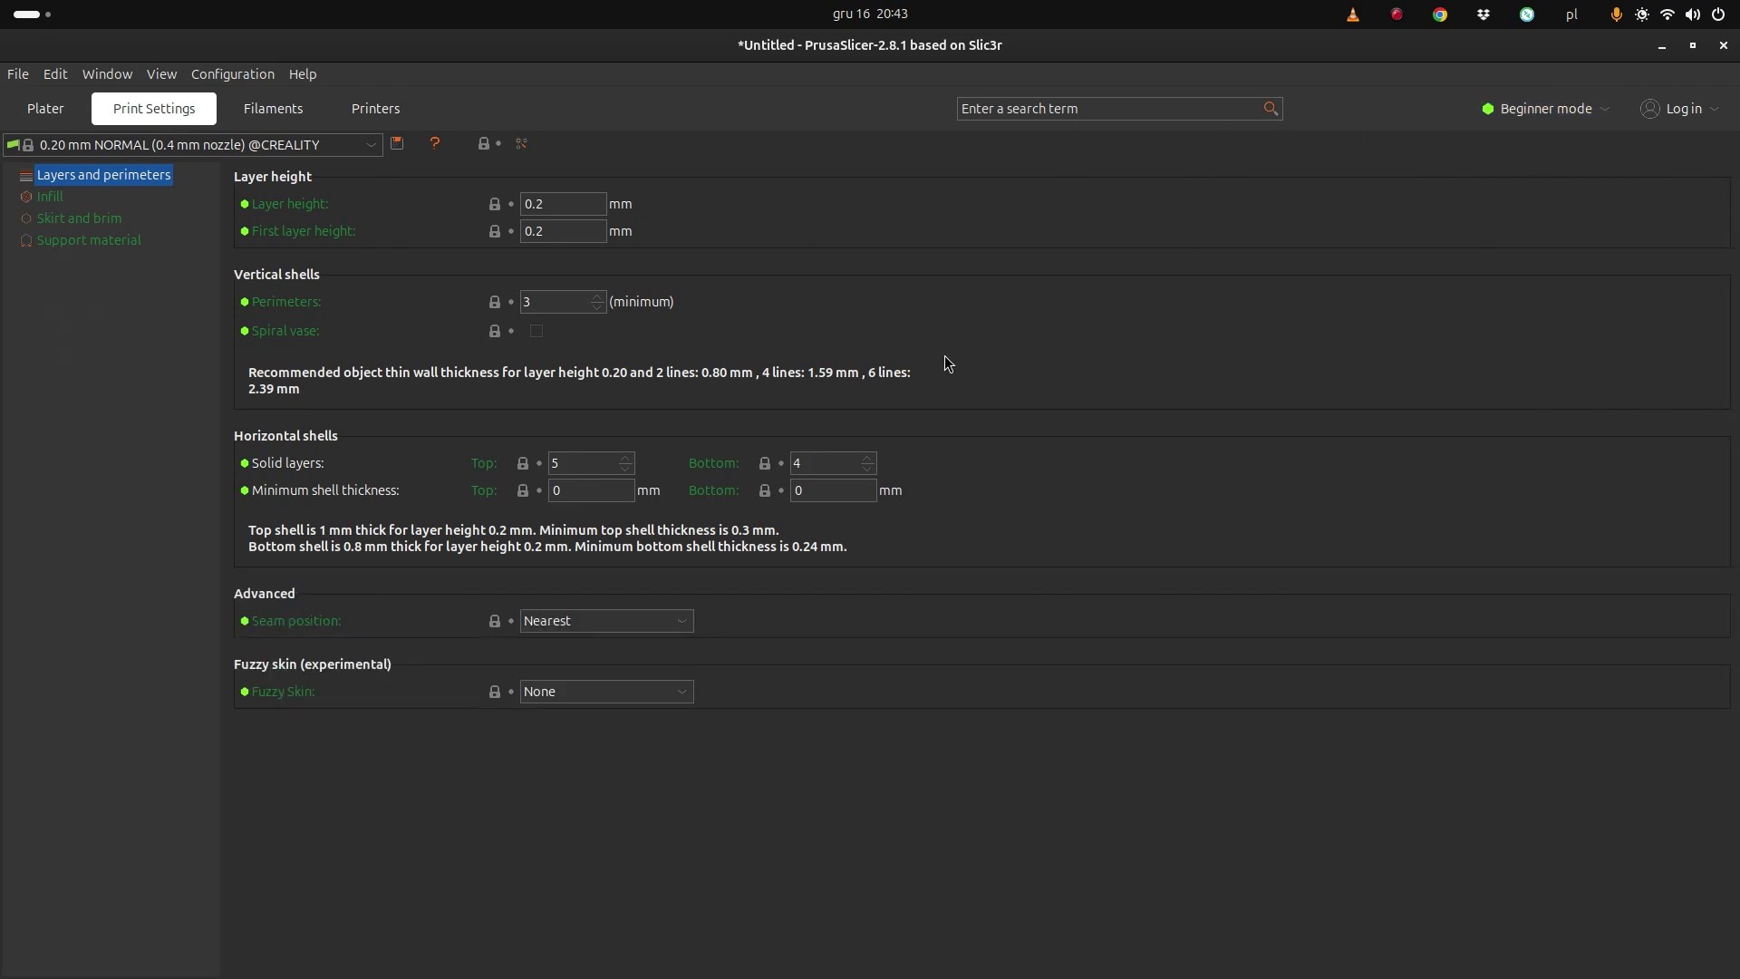
pyautogui.click(1538, 114)
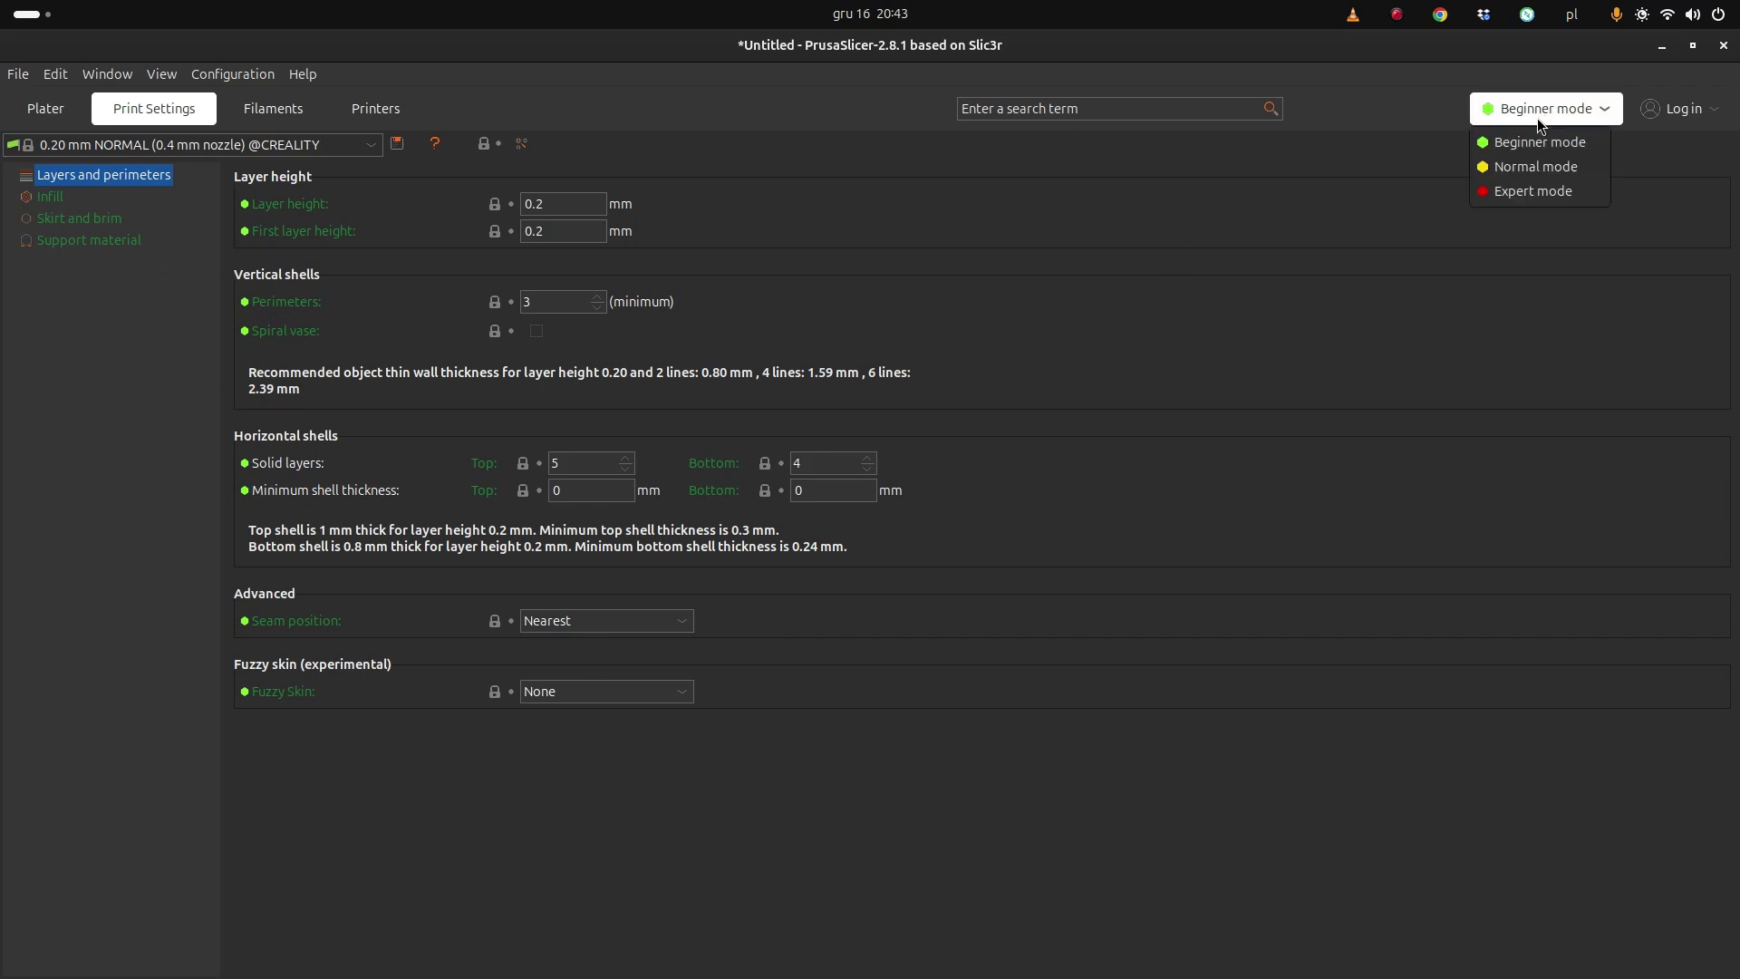
pyautogui.click(1537, 192)
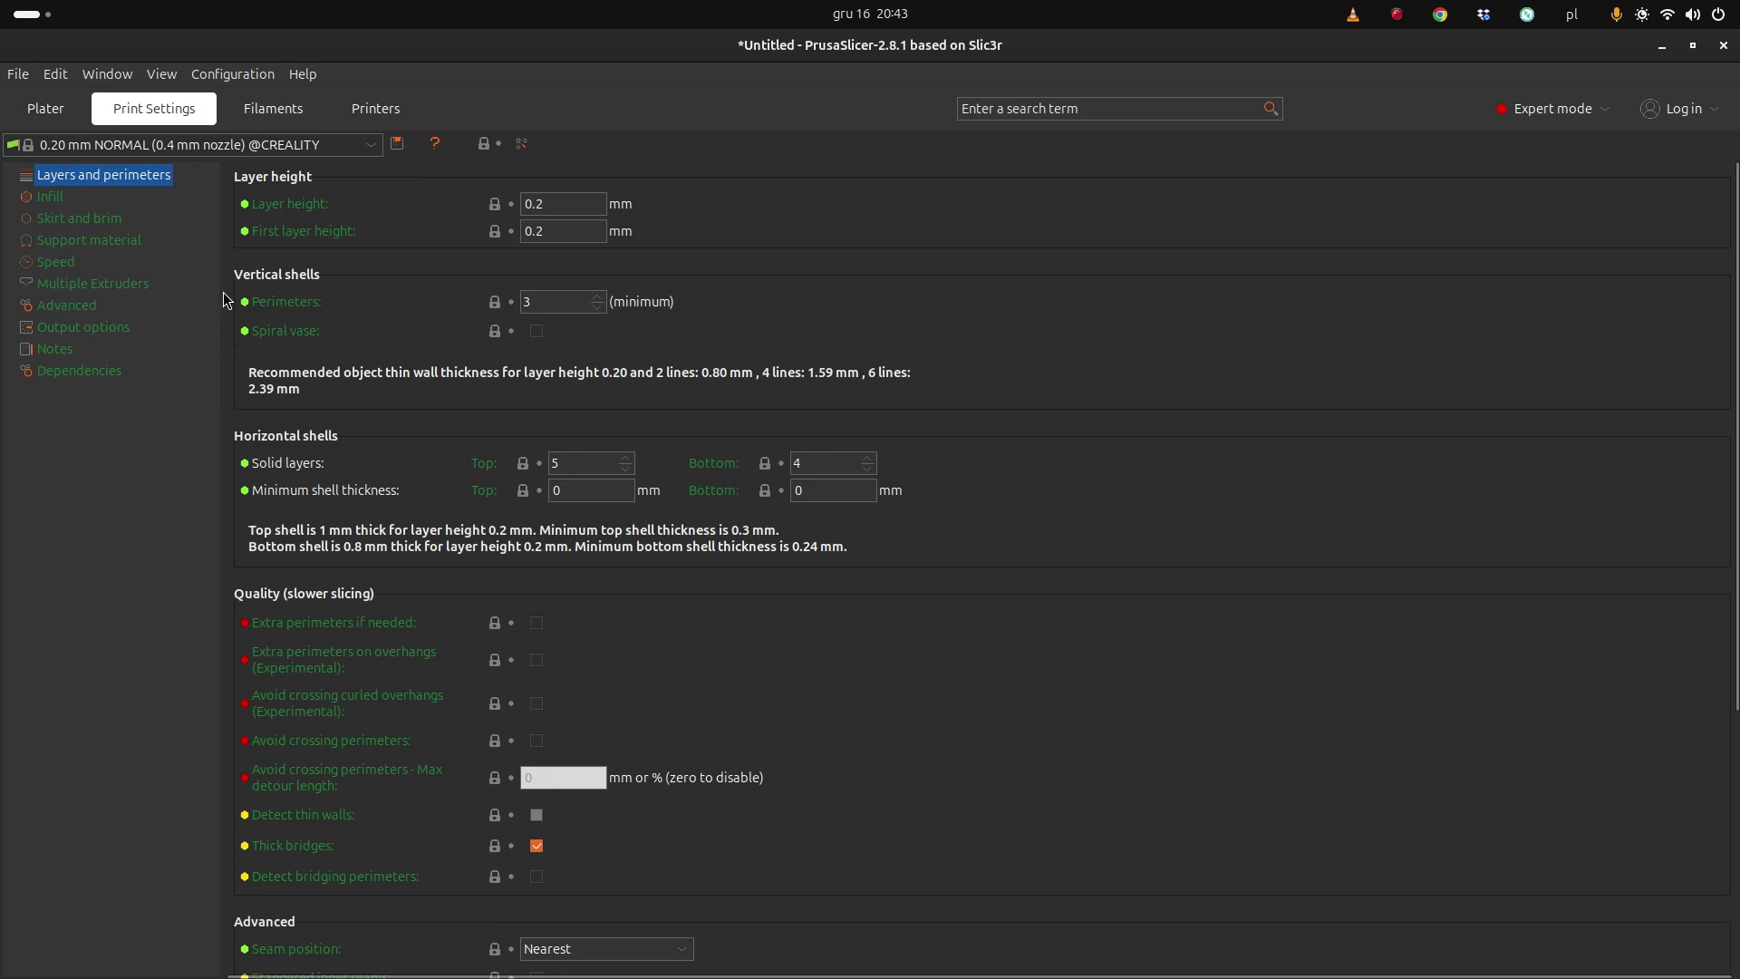
pyautogui.scroll(-7, 446, 533)
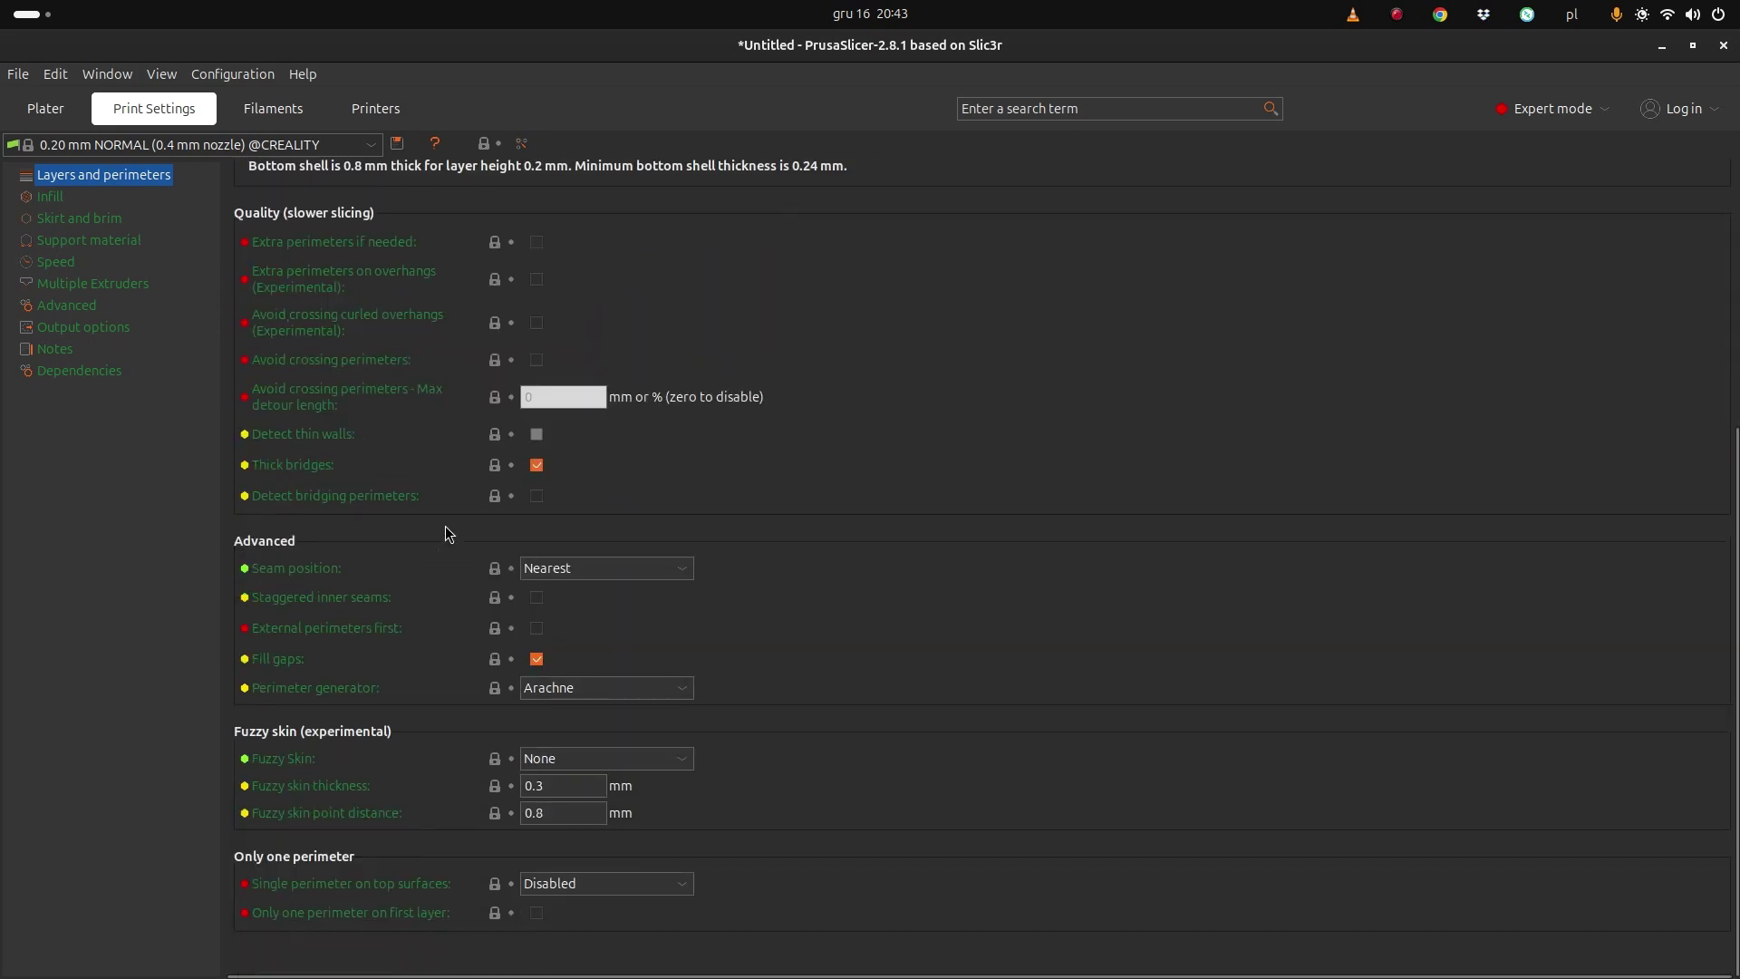
pyautogui.scroll(7, 350, 439)
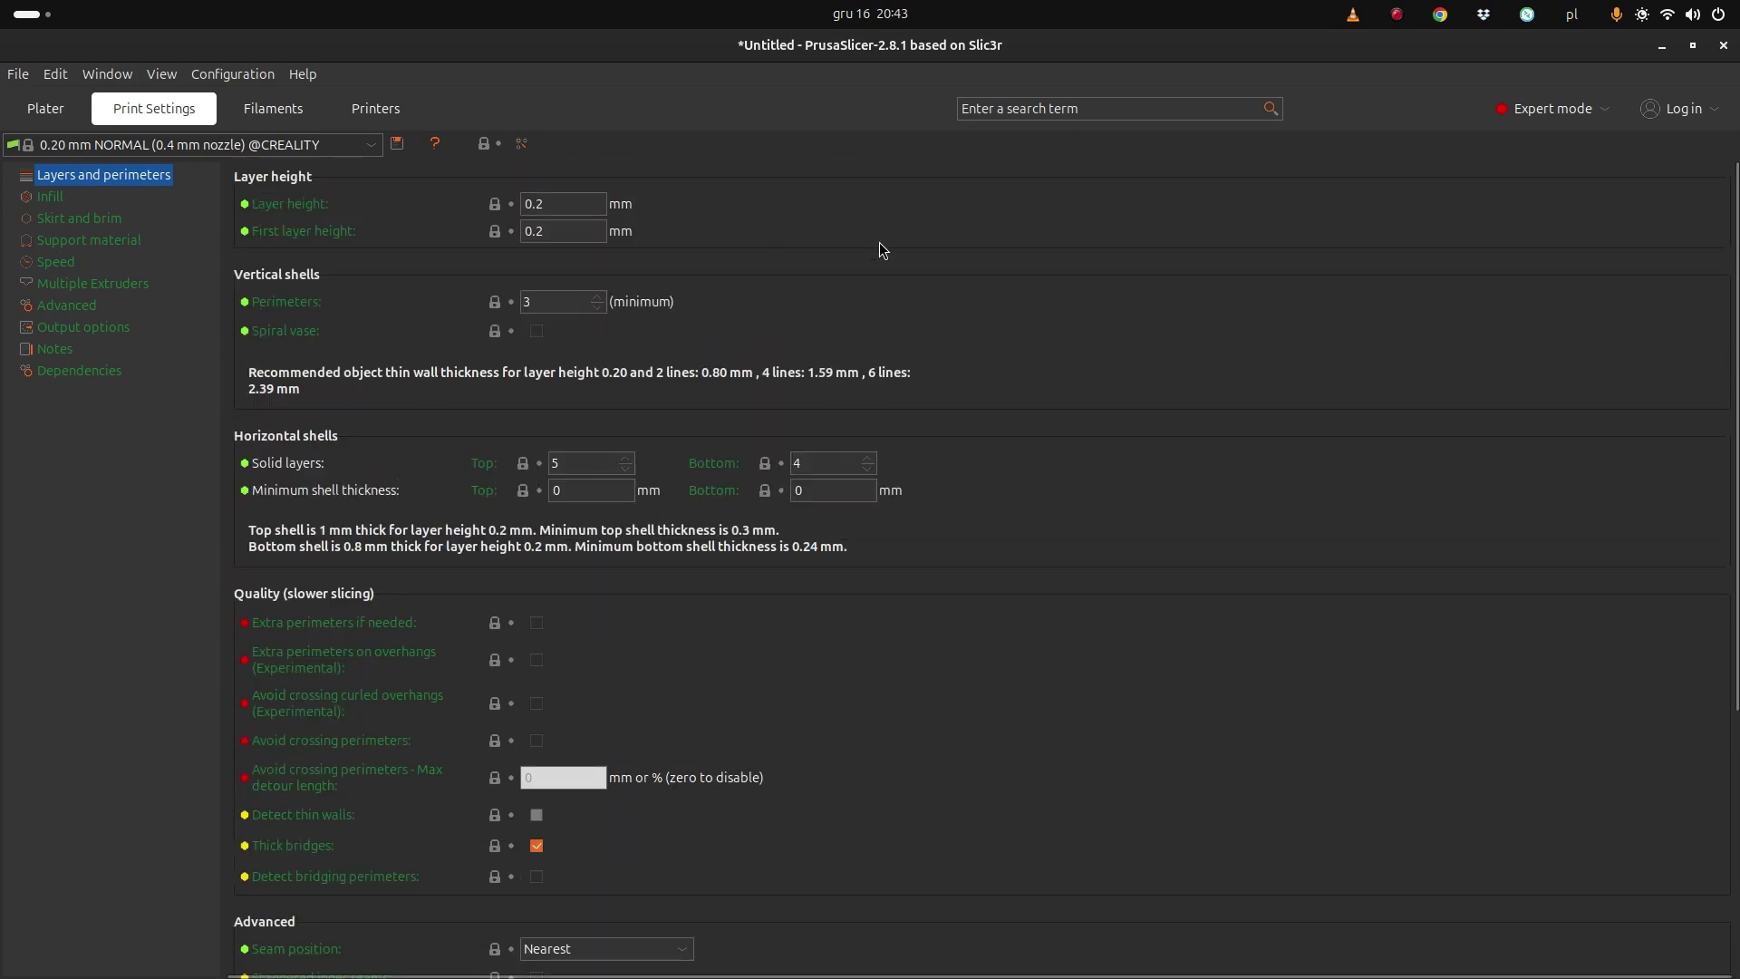
# Find 'spiral' in settings search and enable Spiral vase, accepting 1 perimeter and 0 top layers.
pyautogui.click(1032, 108)
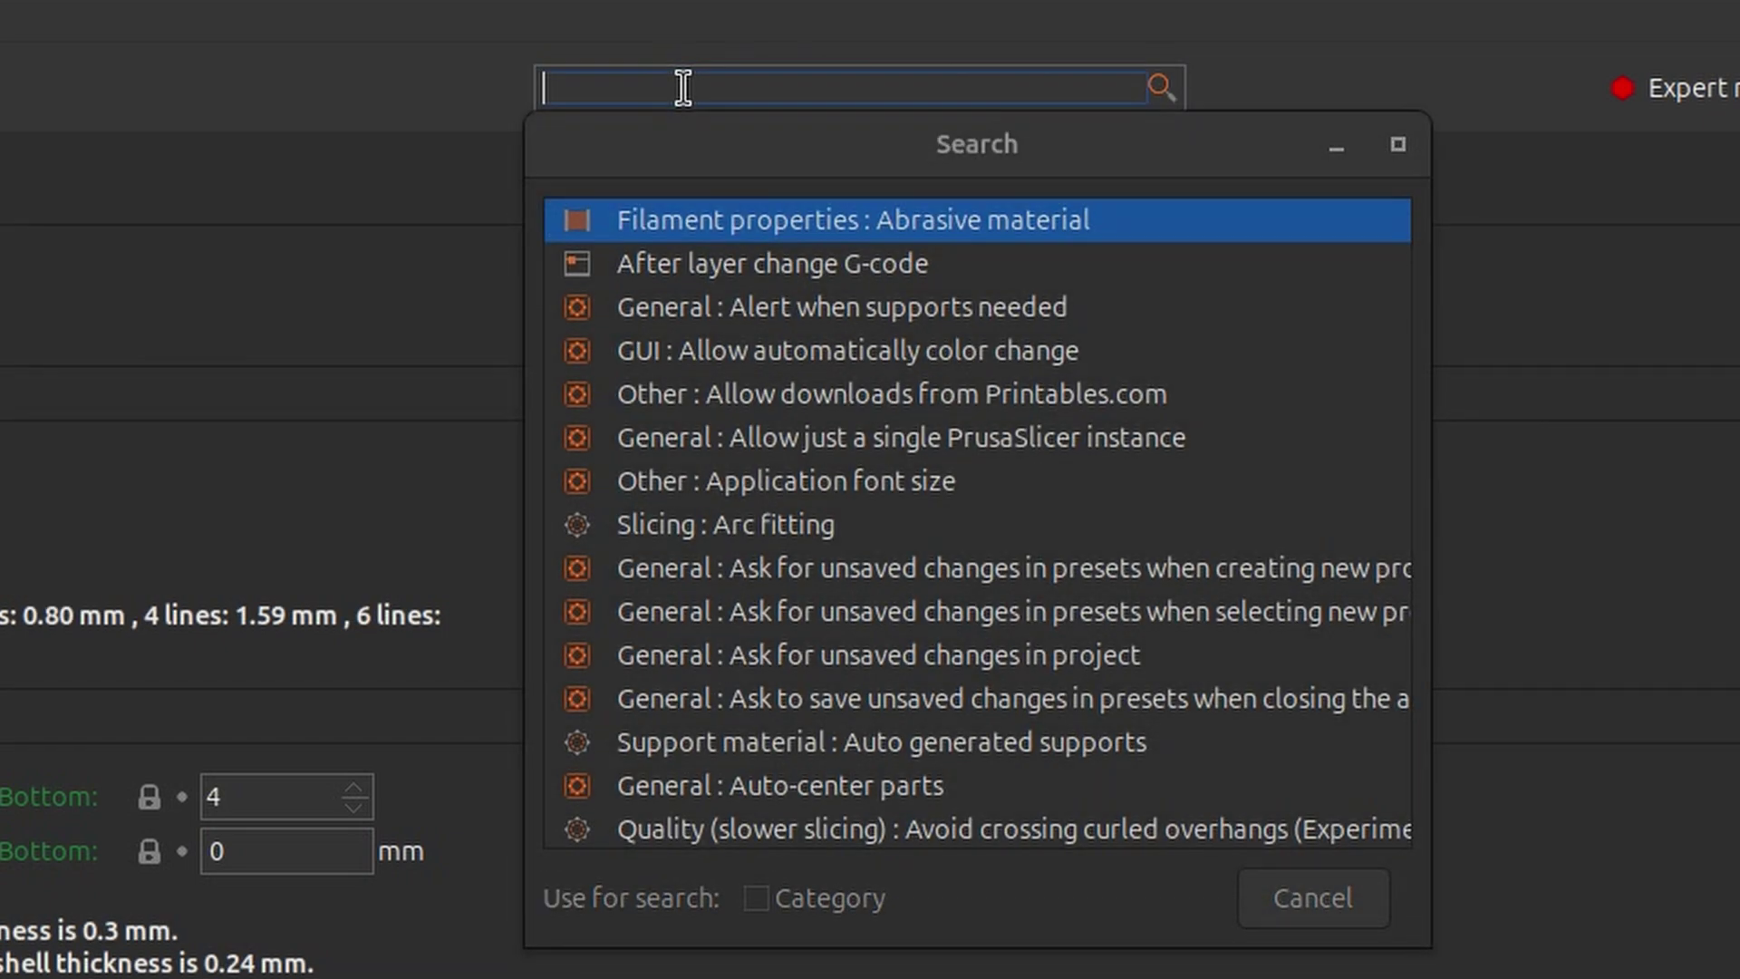
pyautogui.write('spir')
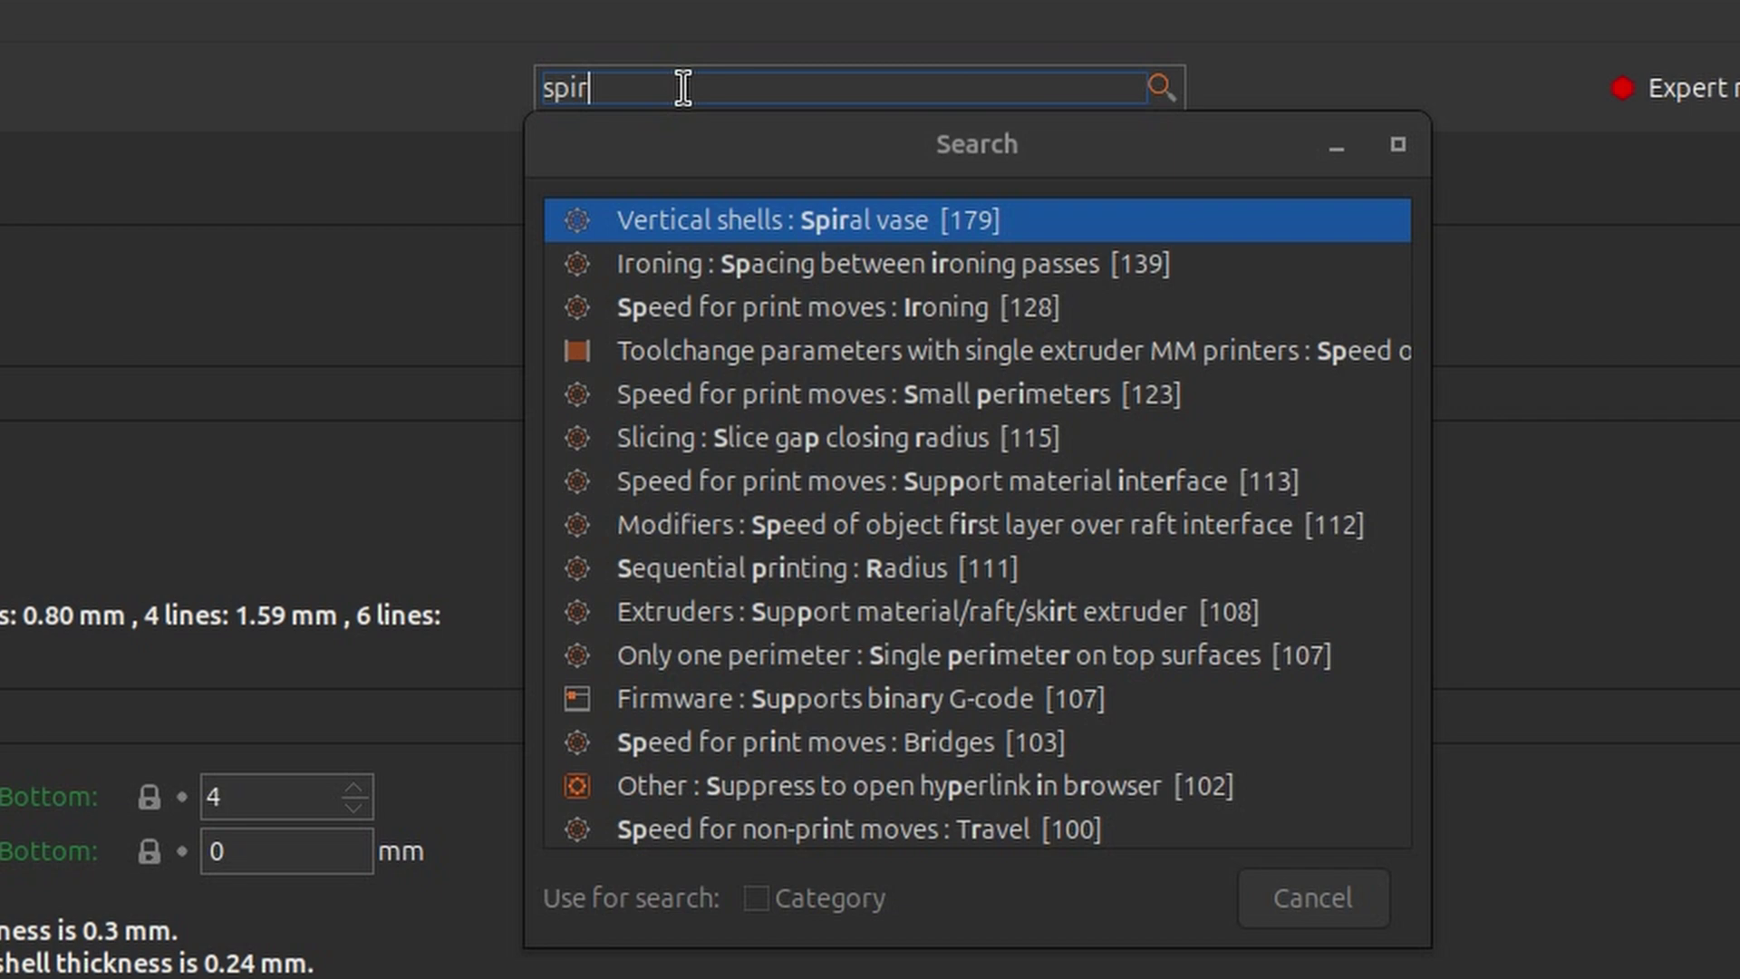
pyautogui.write('al')
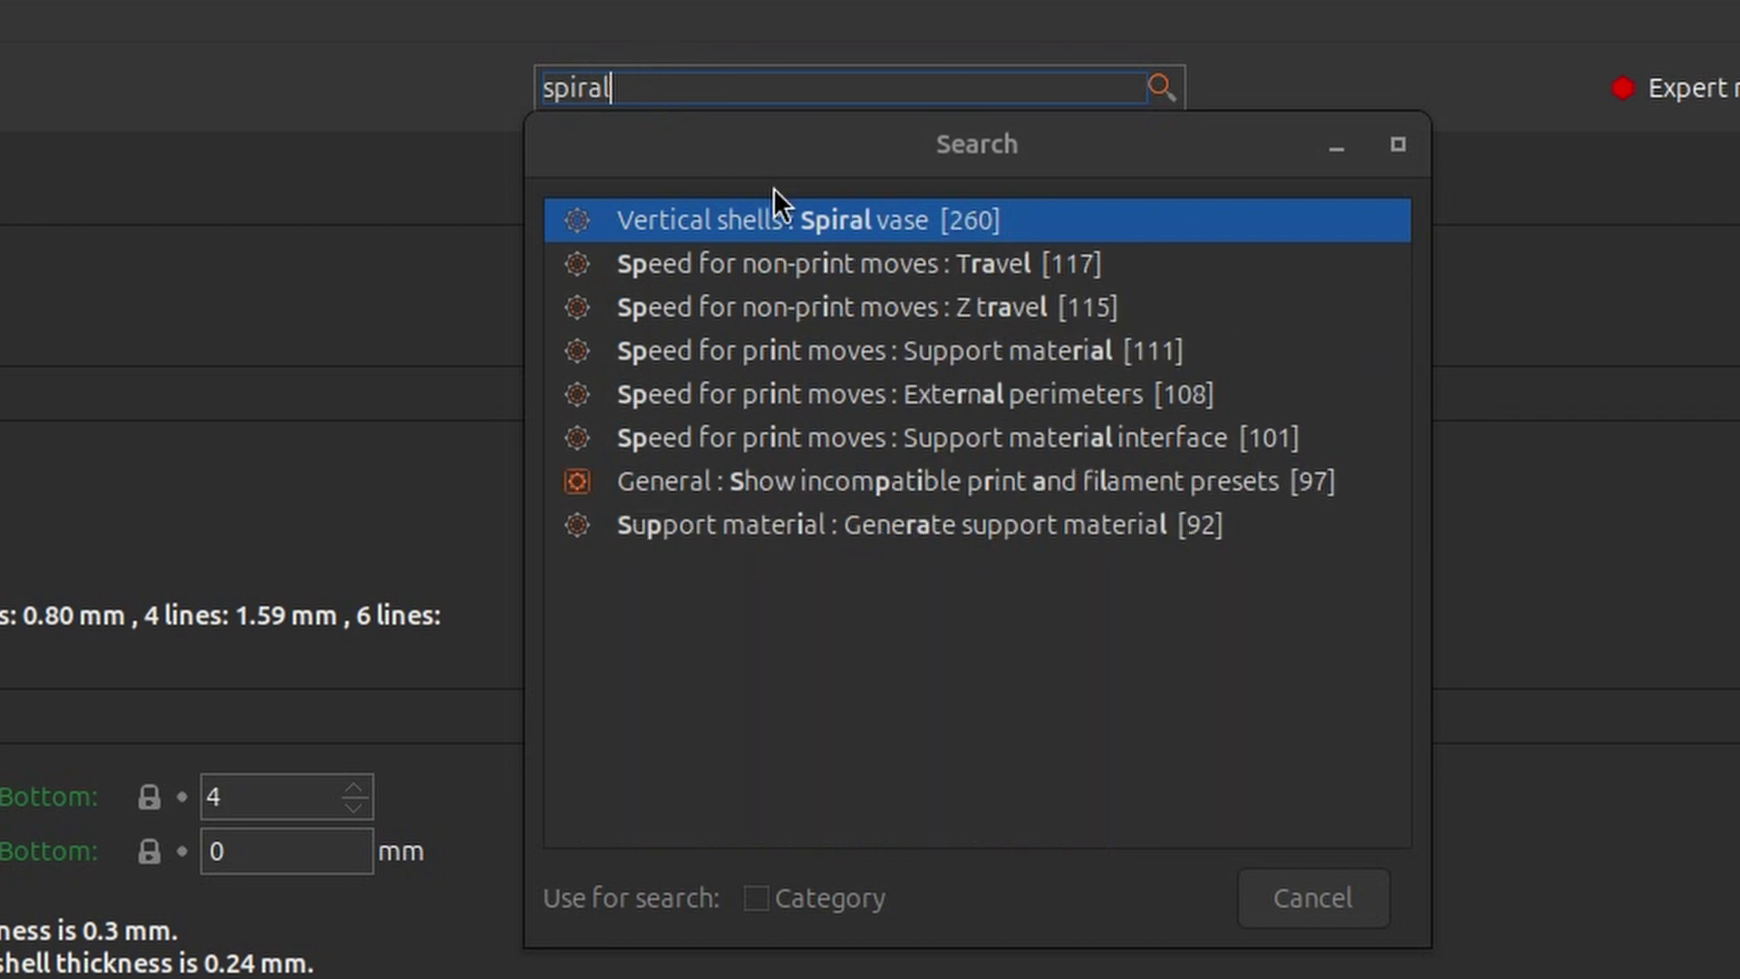
pyautogui.click(839, 225)
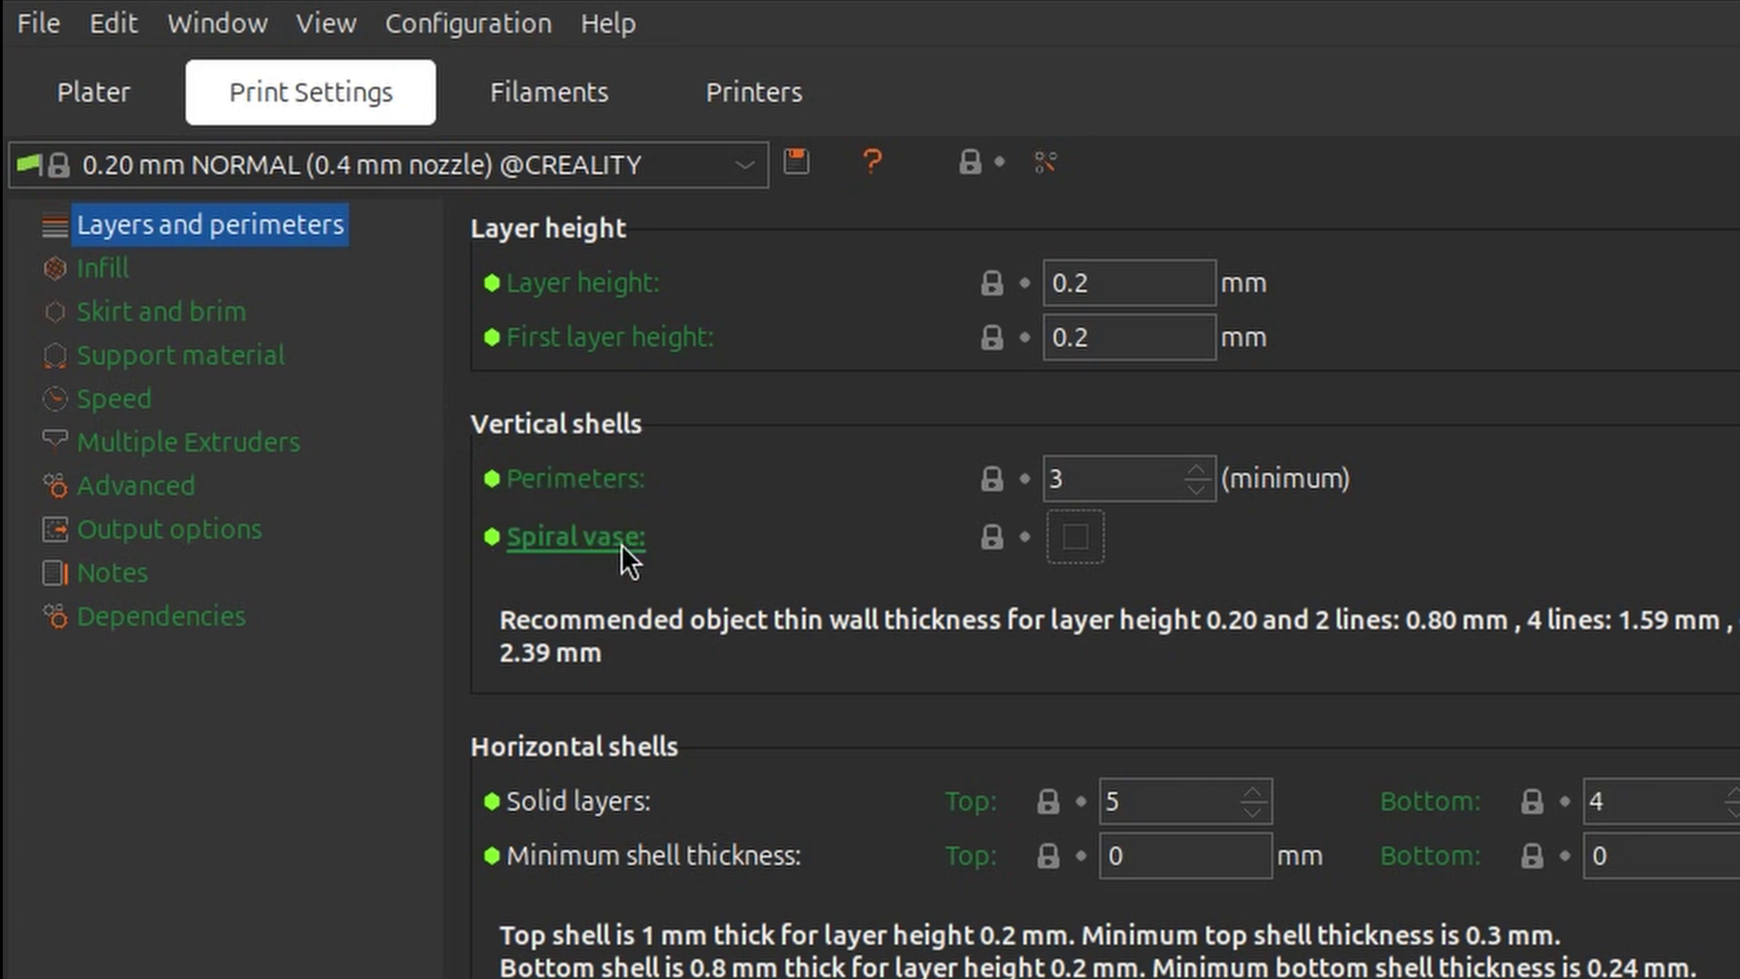
pyautogui.click(1078, 534)
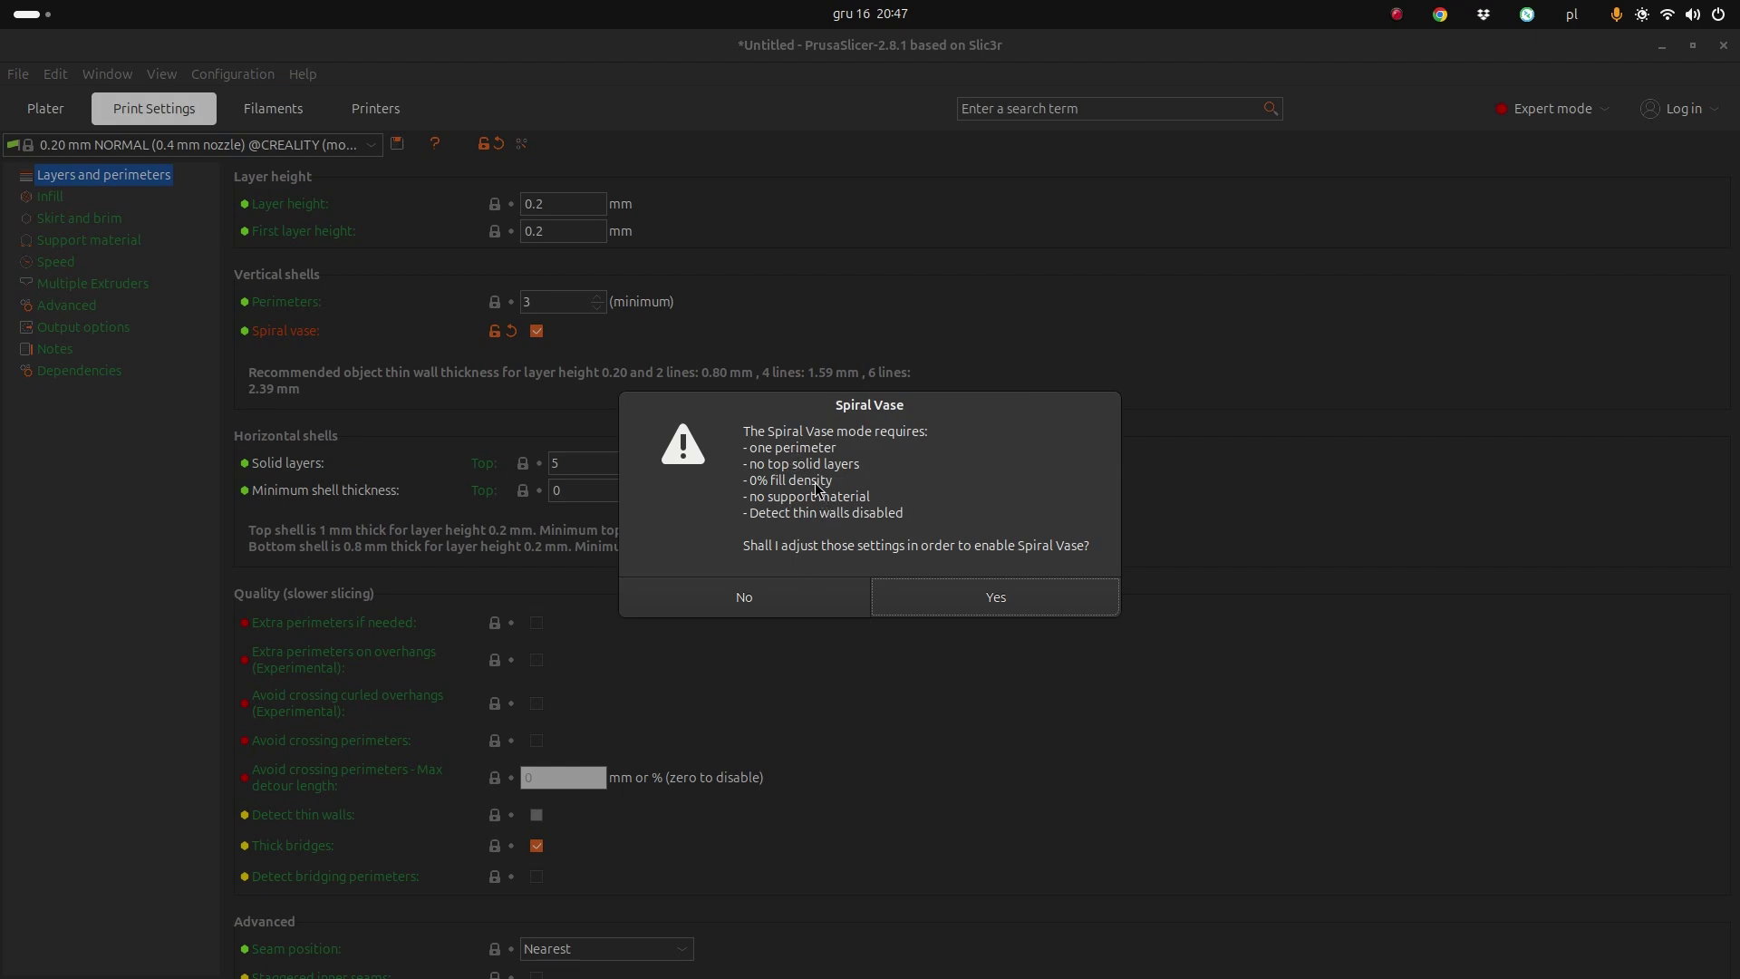
pyautogui.click(968, 601)
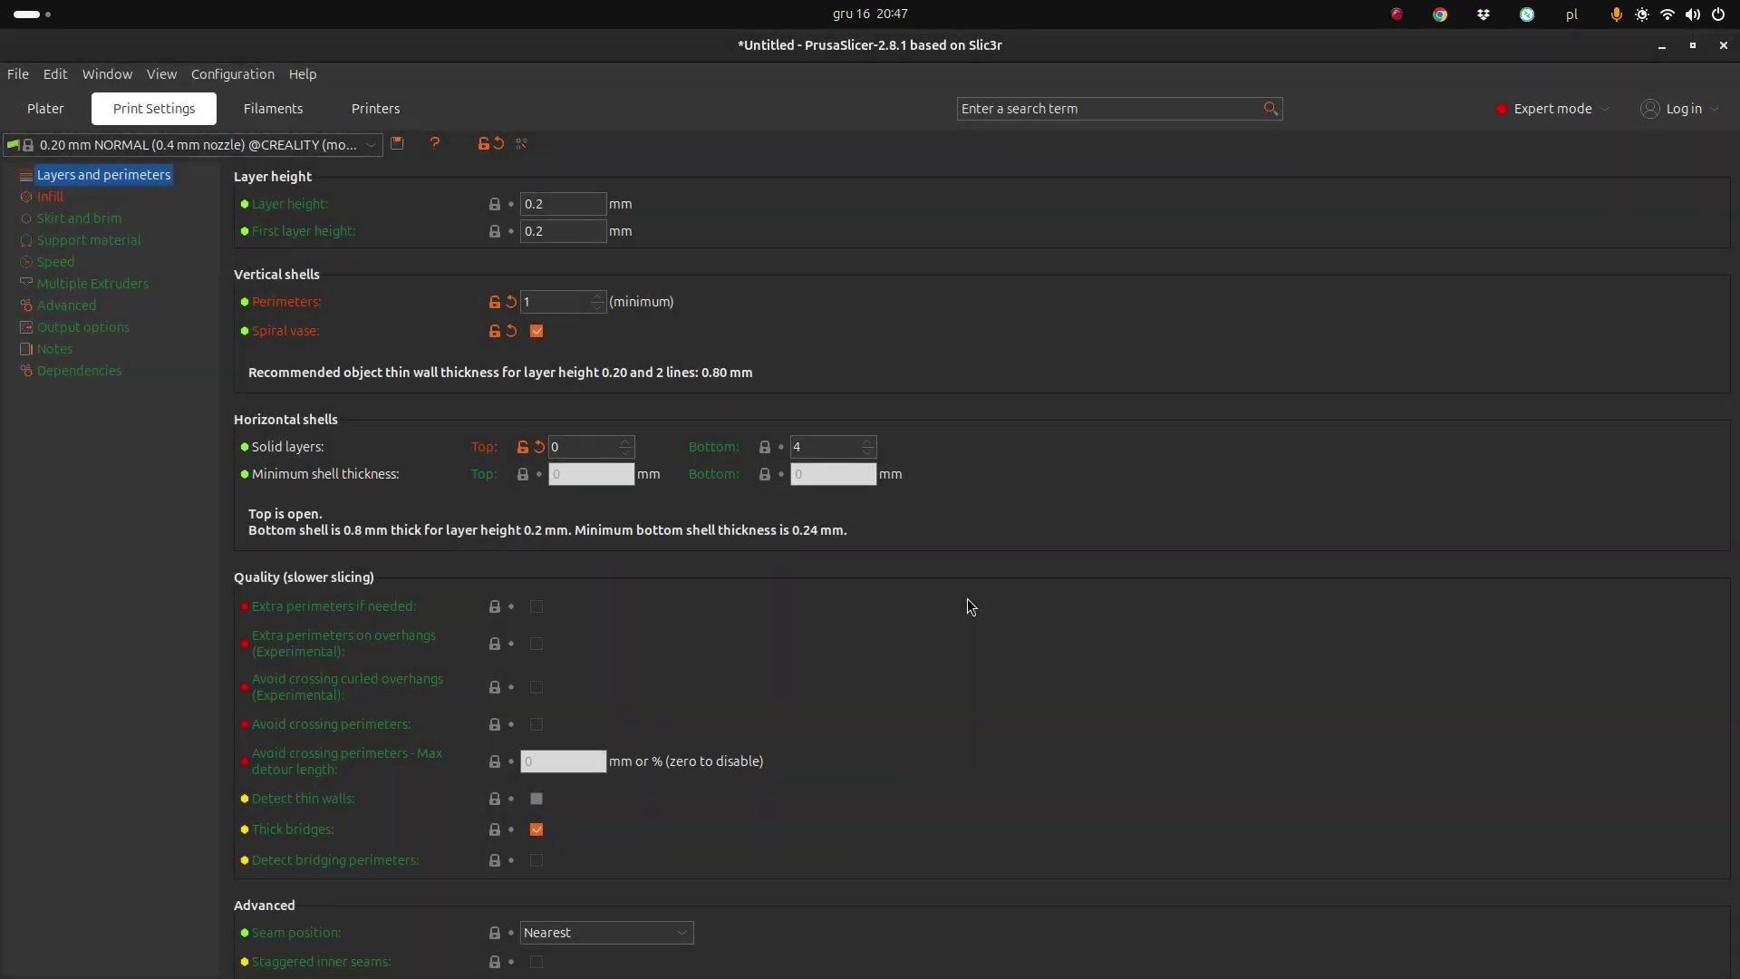
pyautogui.moveTo(1257, 819)
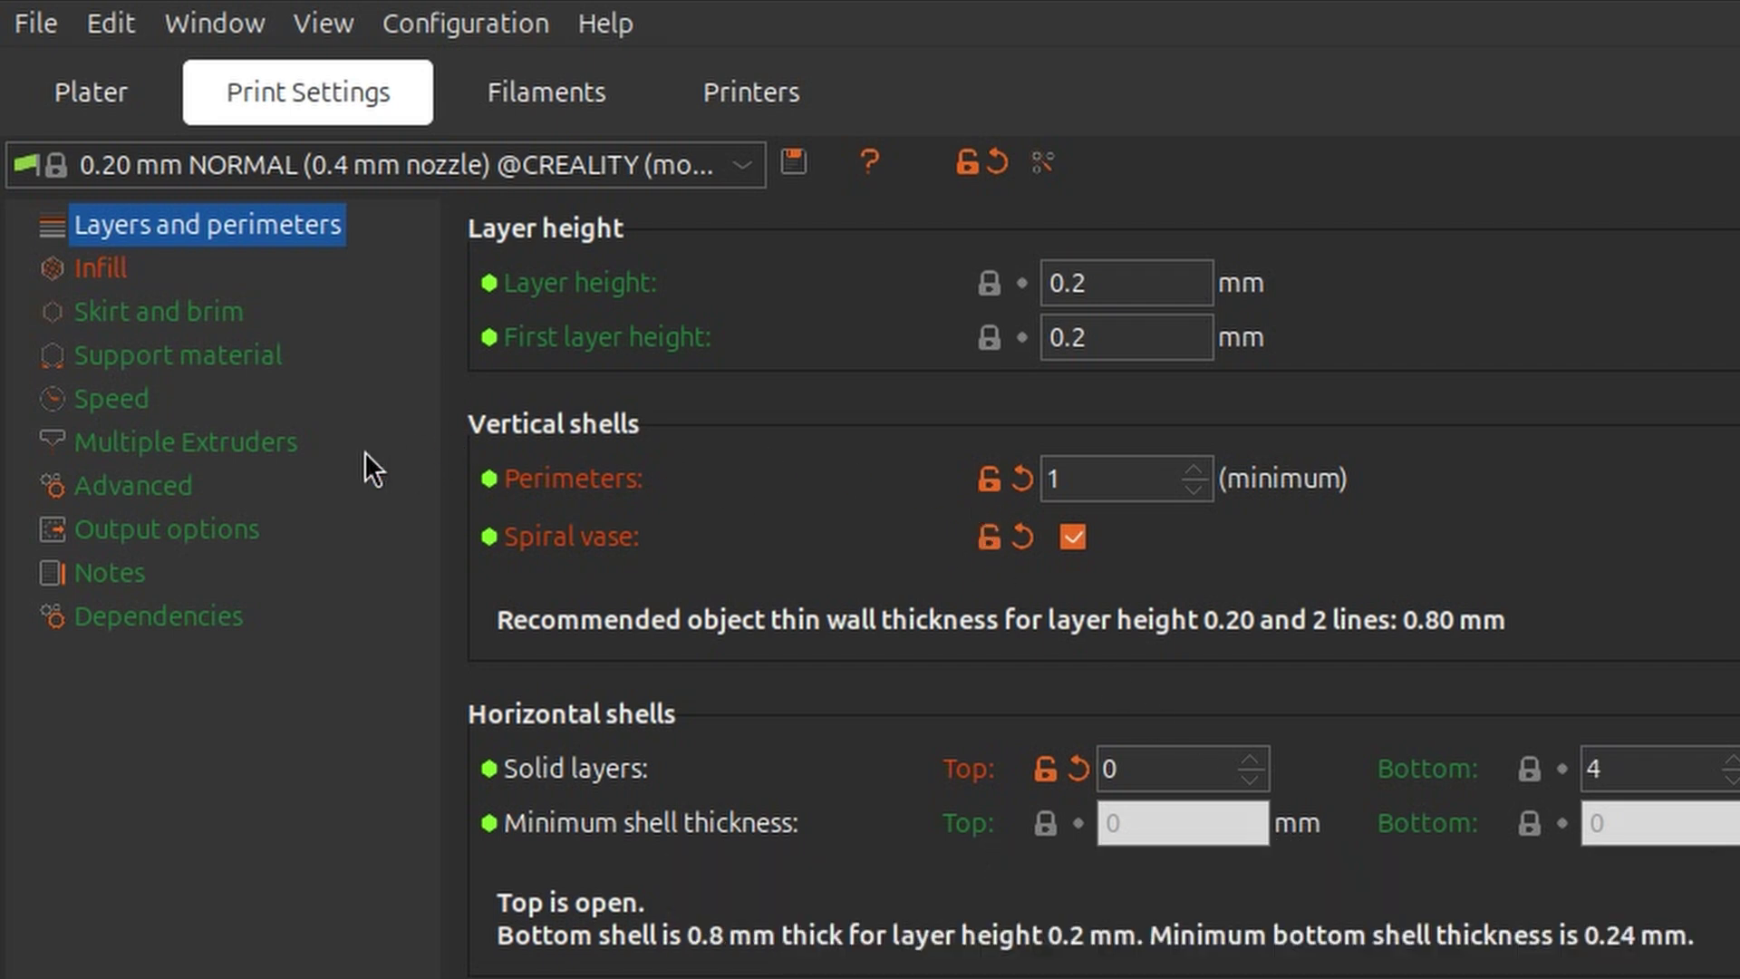
# On the Advanced page, set Perimeters and External perimeters extrusion widths to 0.6.
pyautogui.click(165, 483)
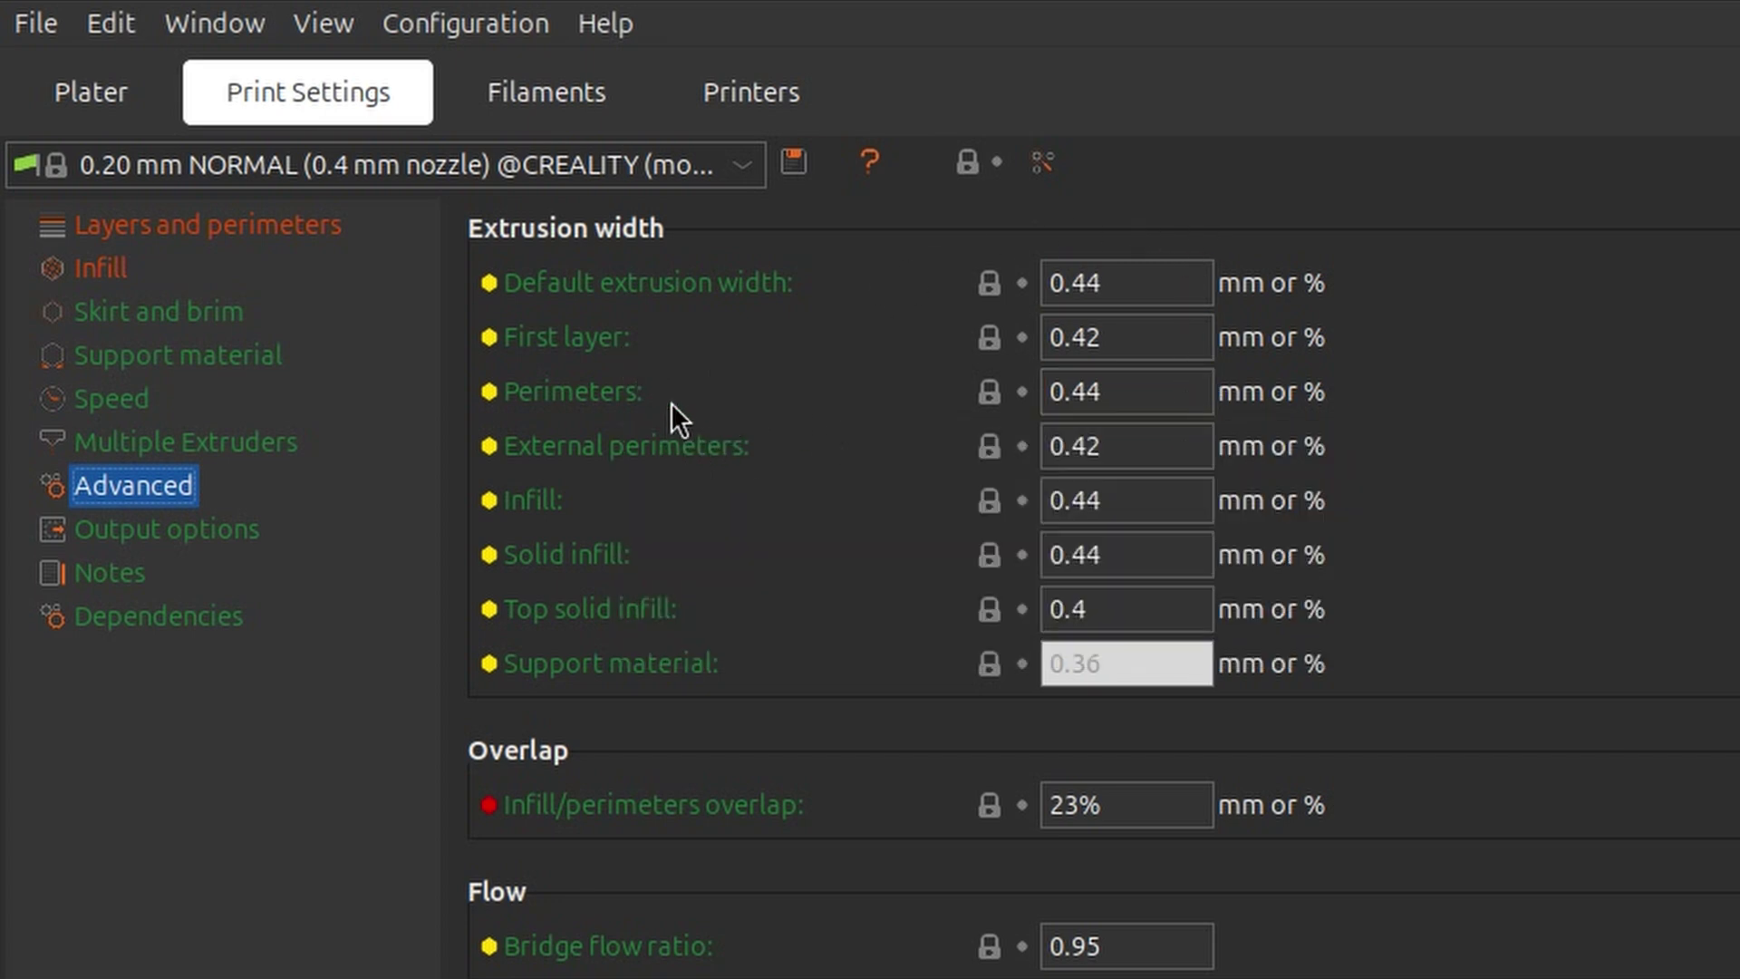
pyautogui.doubleClick(1128, 399)
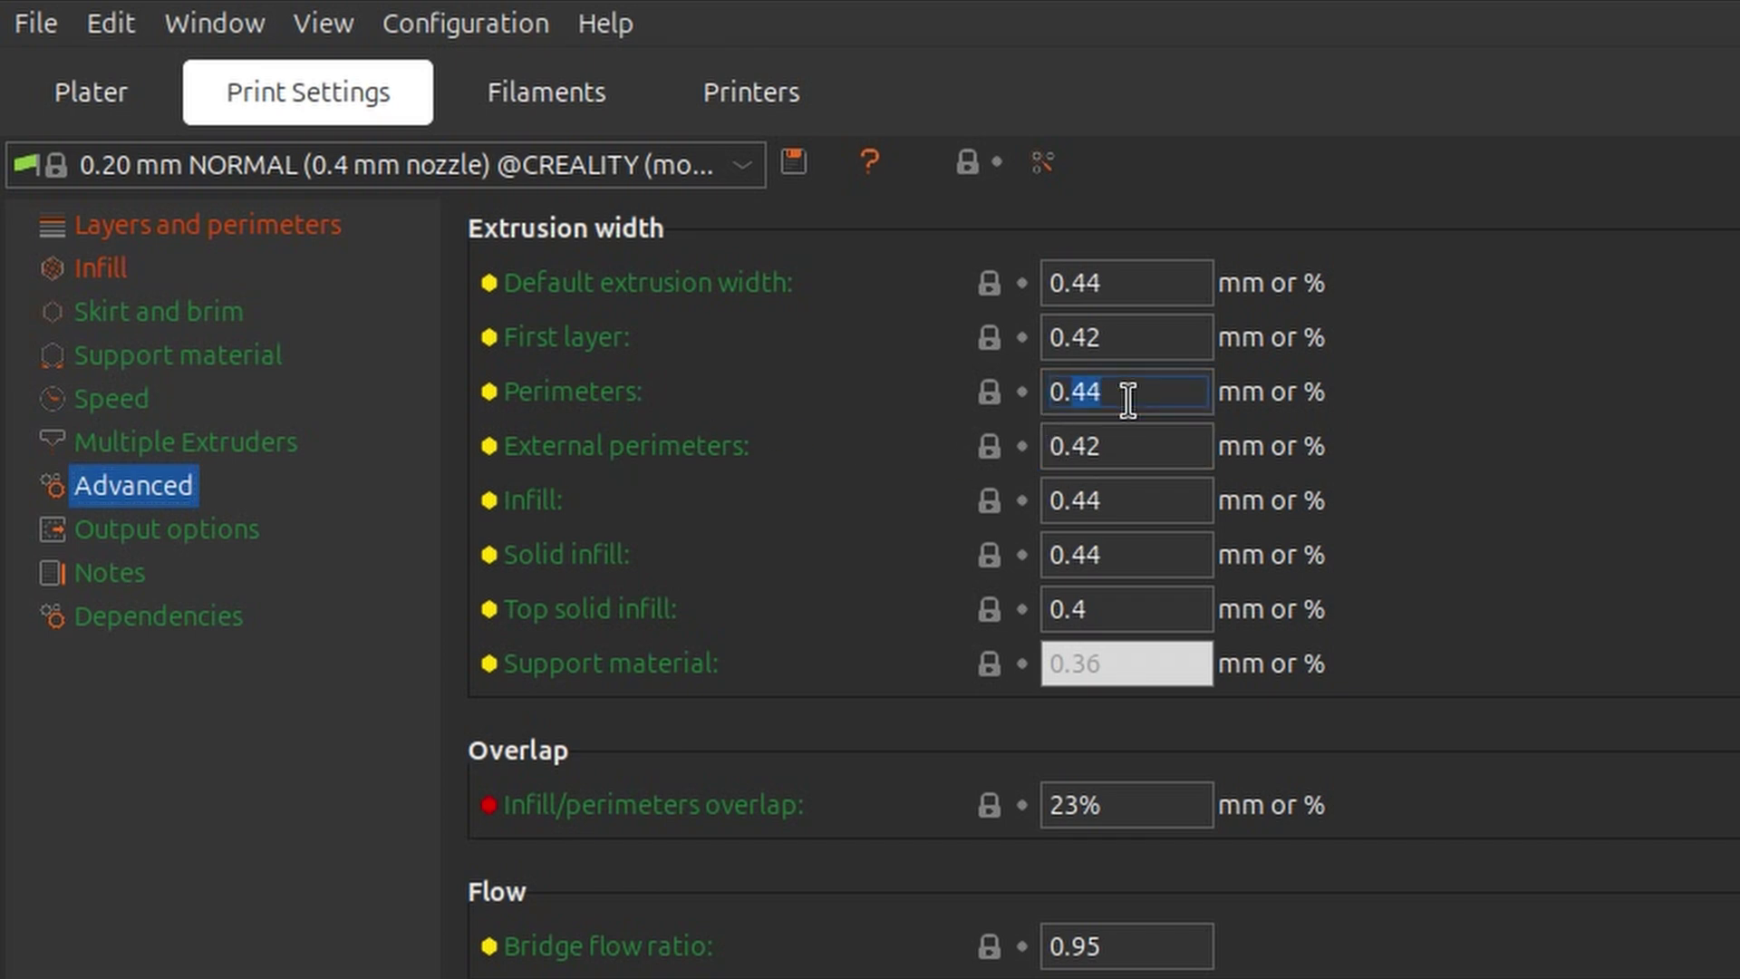
pyautogui.click(1128, 399)
pyautogui.tripleClick(1128, 399)
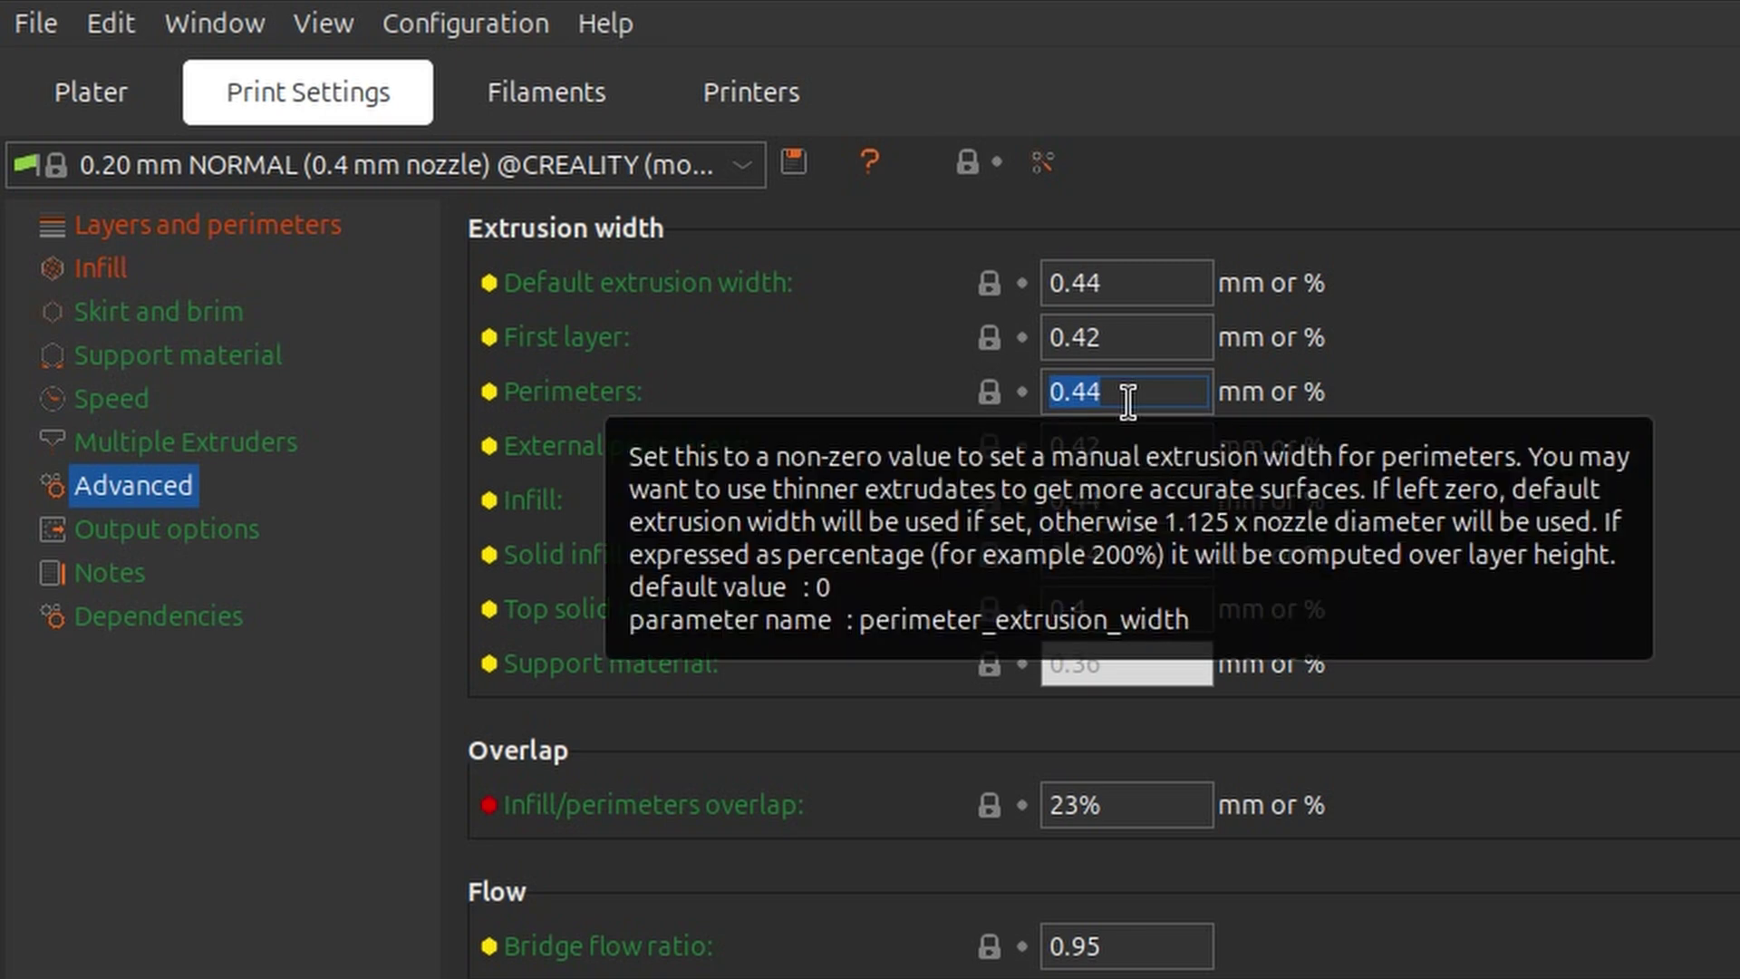
pyautogui.write('.')
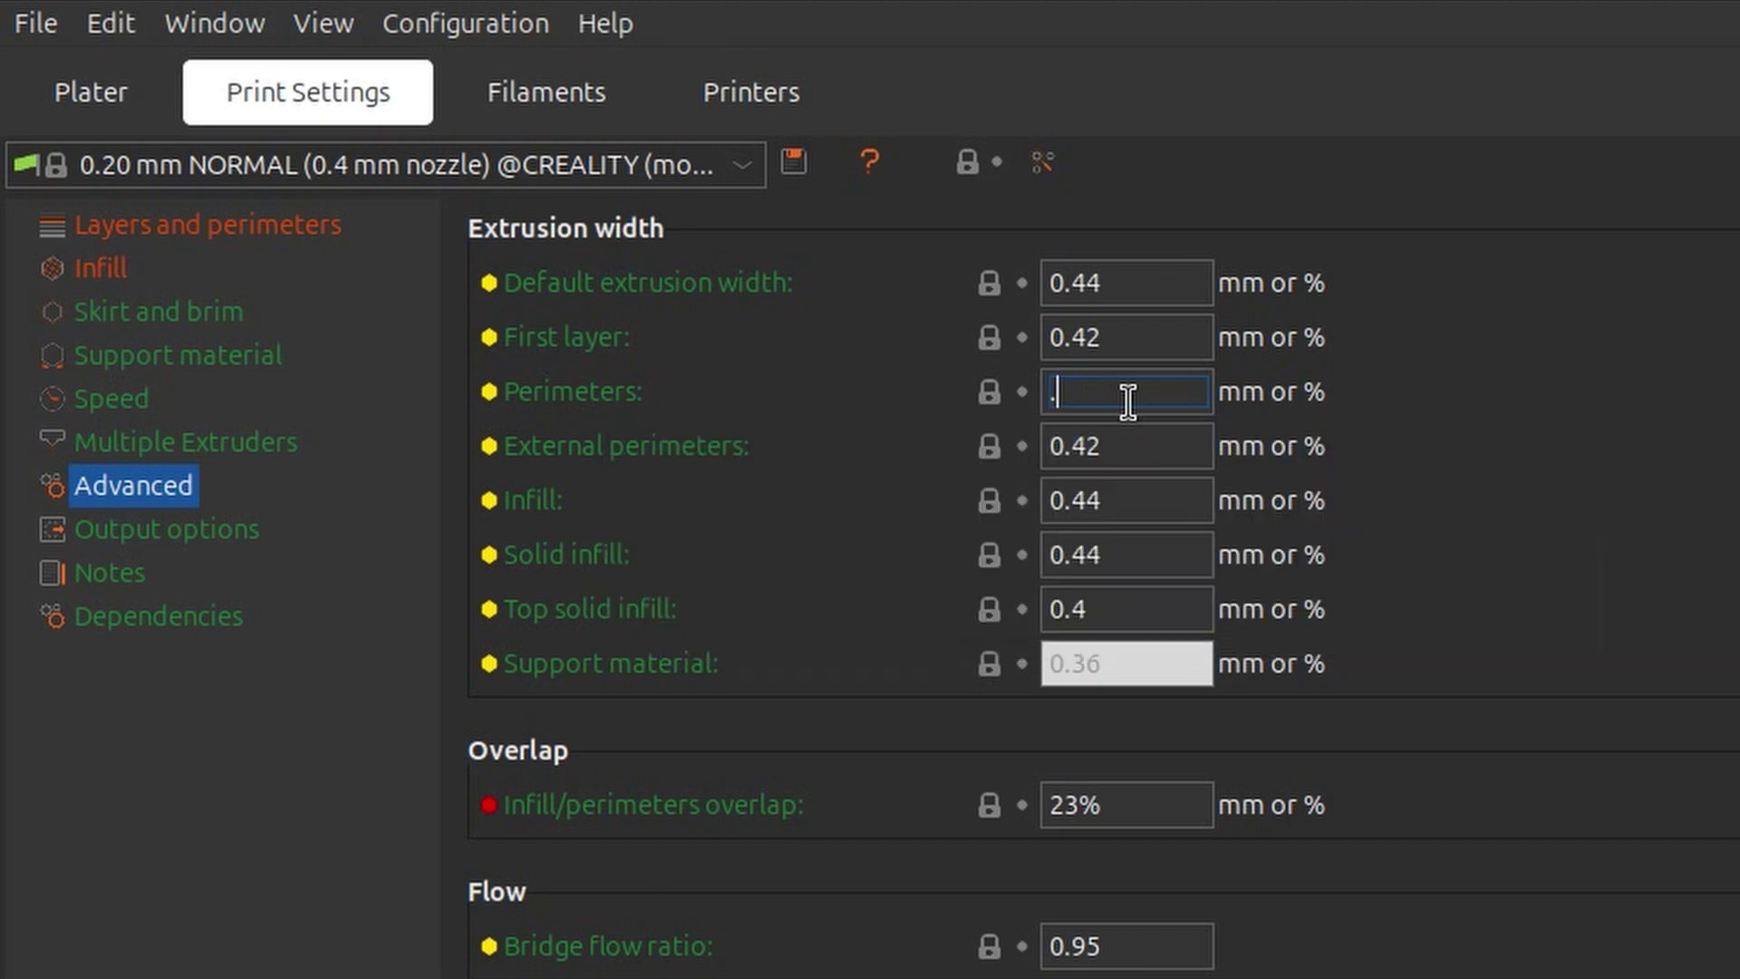
pyautogui.press('BackSpace')
pyautogui.write('0.6')
pyautogui.press('Return')
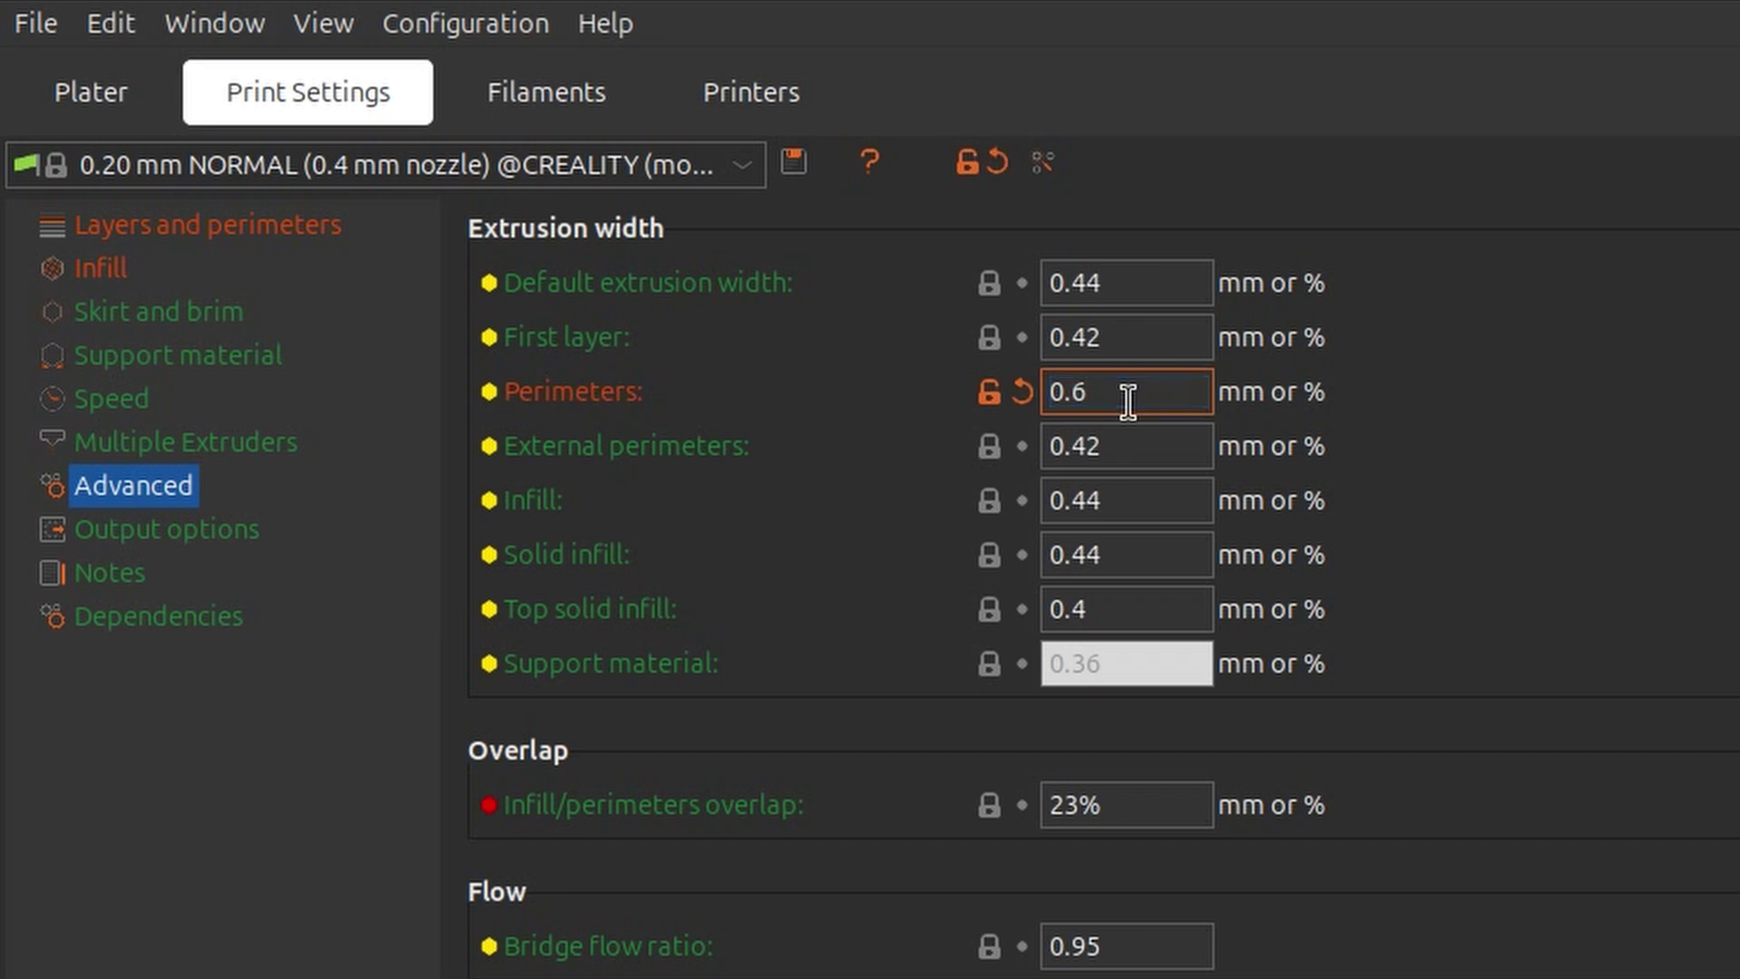
pyautogui.tripleClick(1154, 439)
pyautogui.write('0')
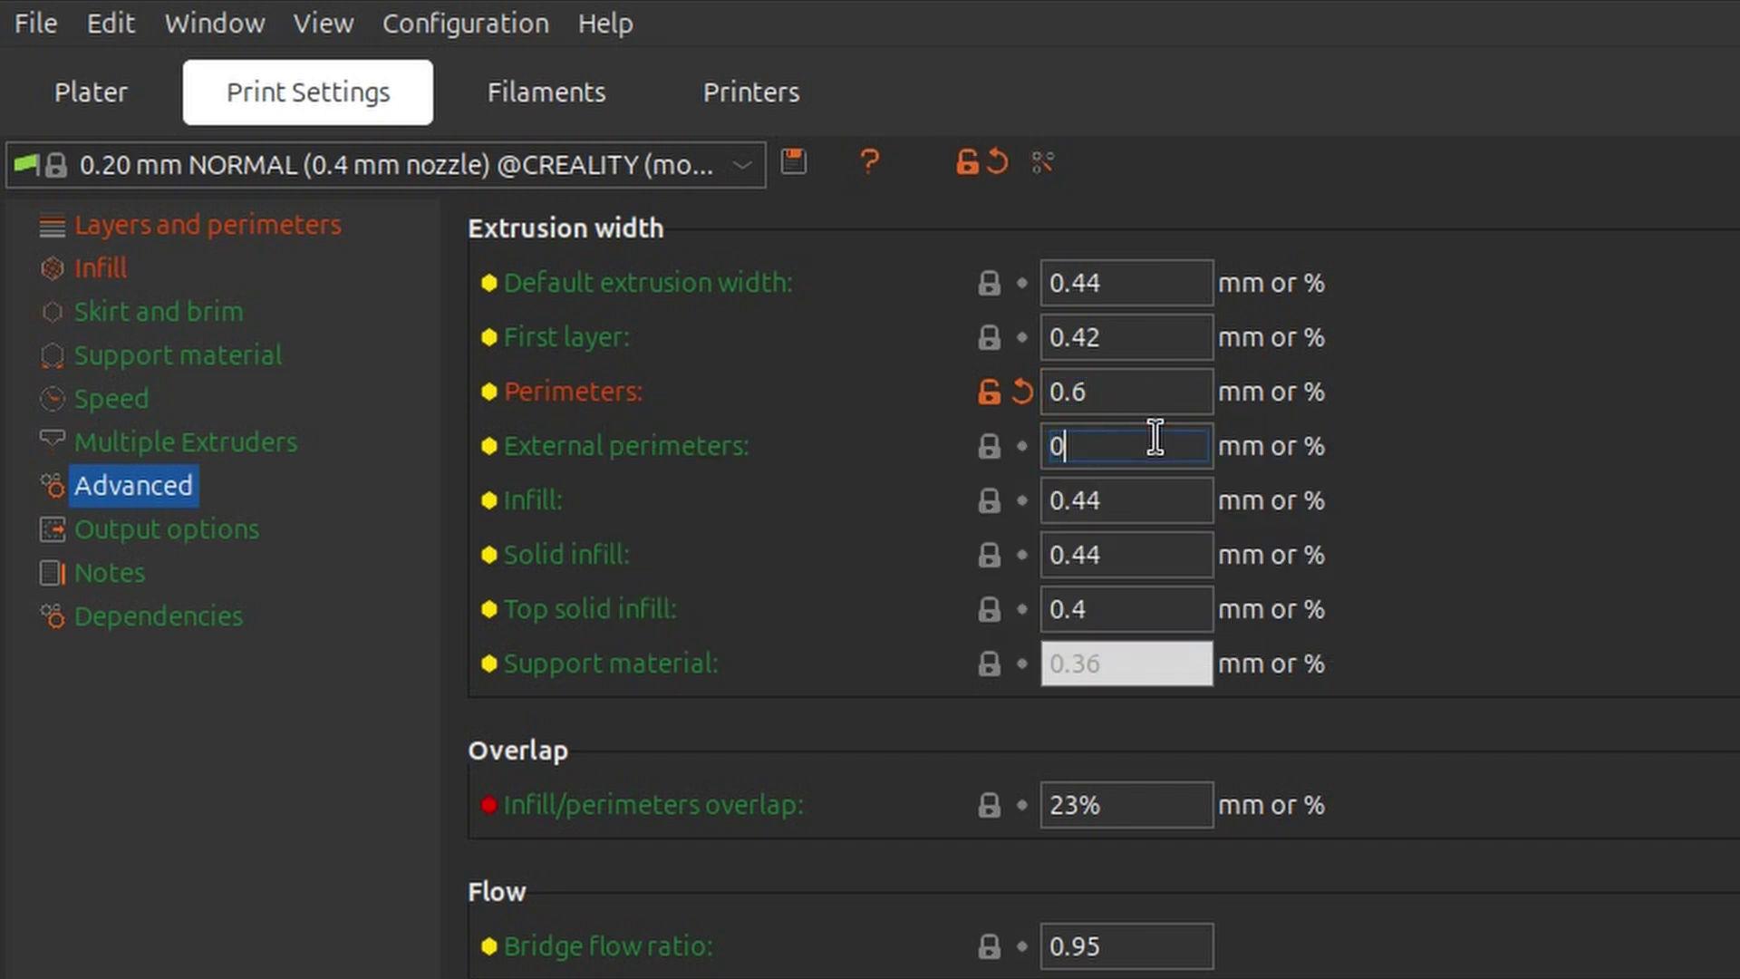
pyautogui.write('.6')
# Commit the 0.6 external width, then set small and external perimeter speeds to 15 mm/s.
pyautogui.click(1722, 612)
pyautogui.click(157, 396)
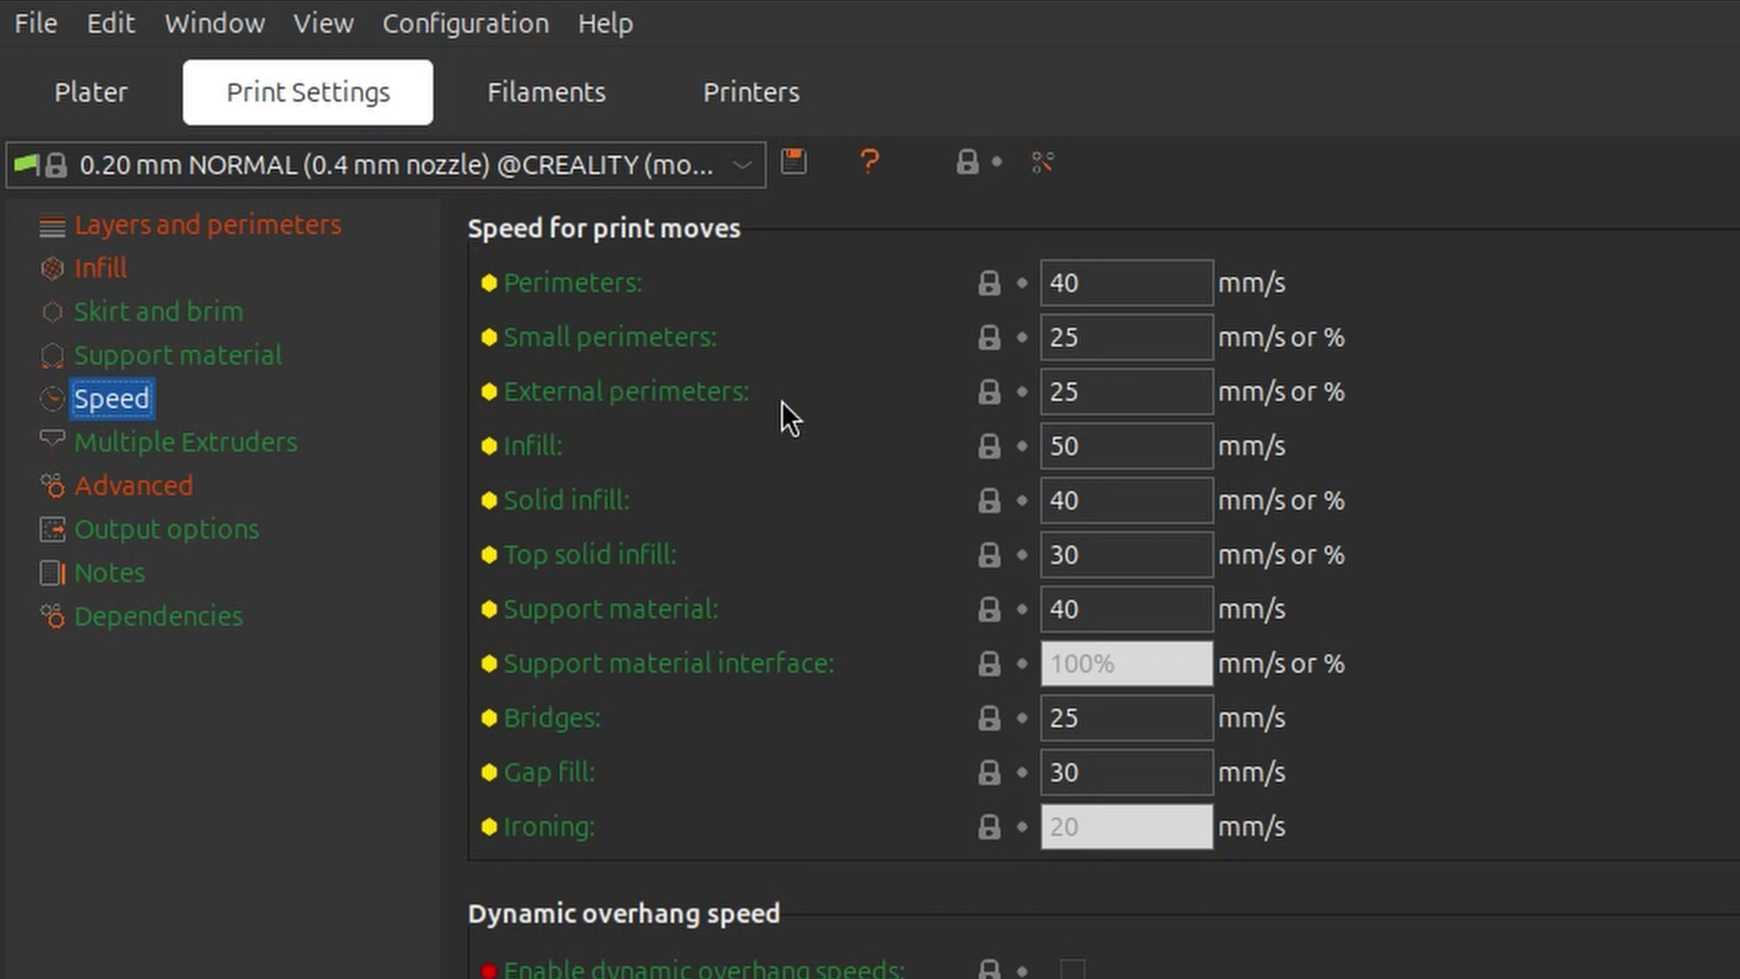
pyautogui.click(1077, 352)
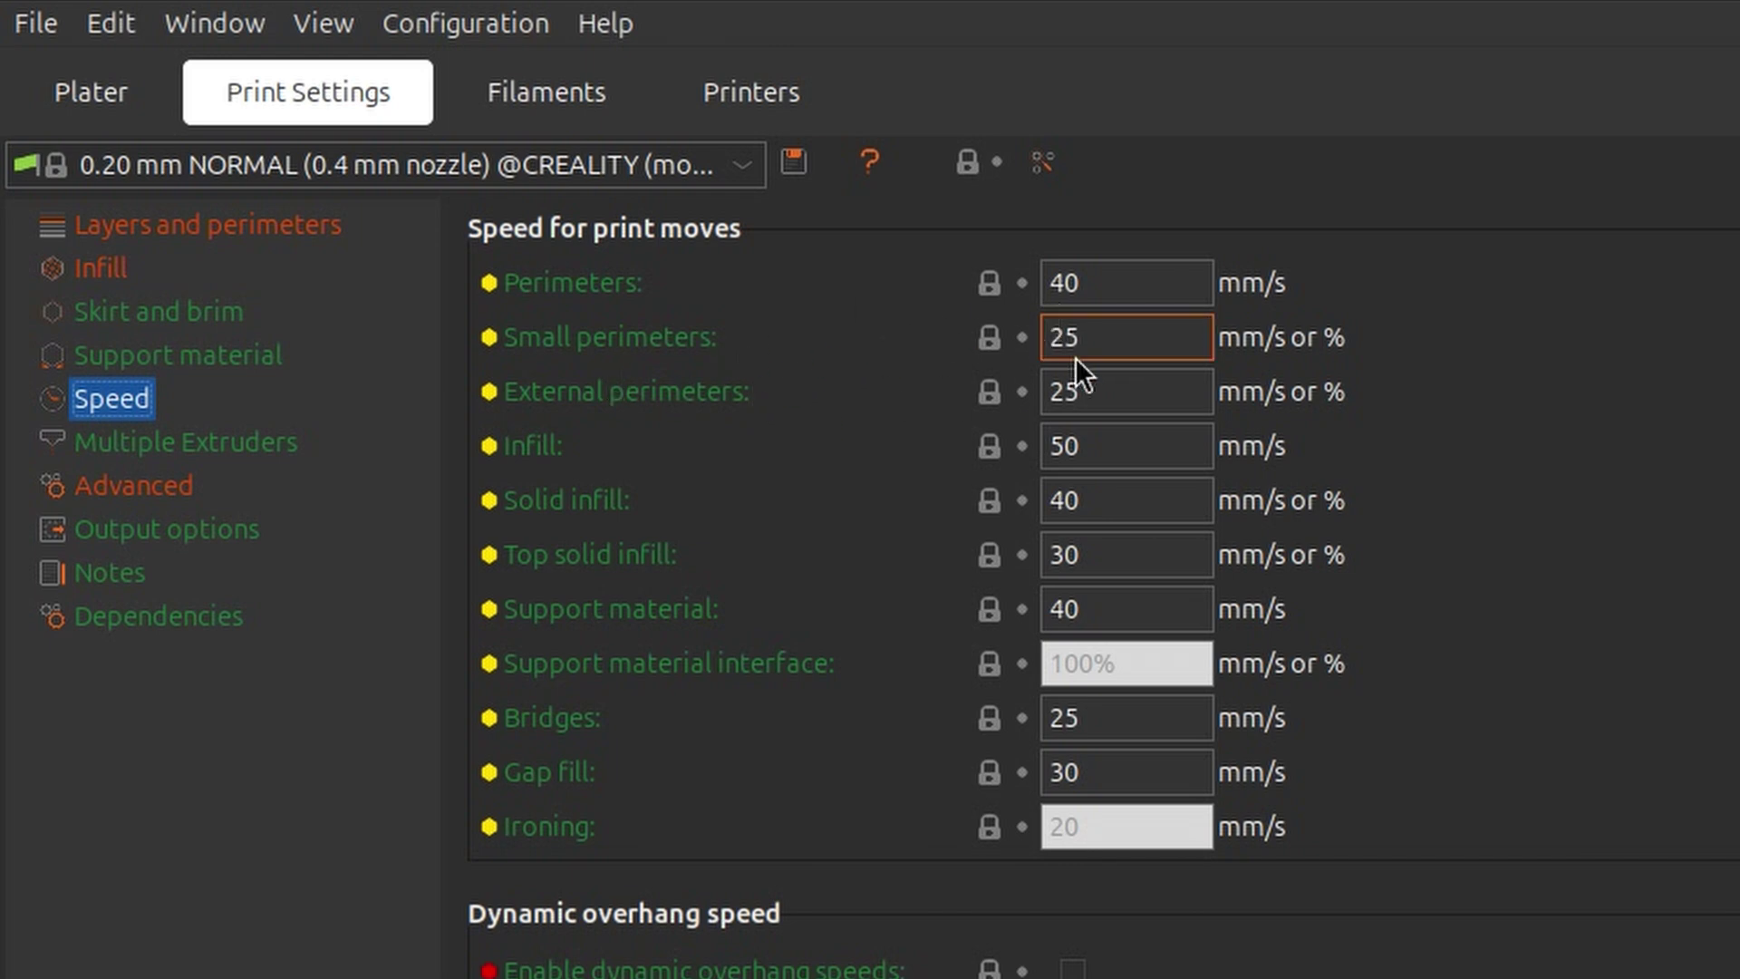
pyautogui.click(1167, 342)
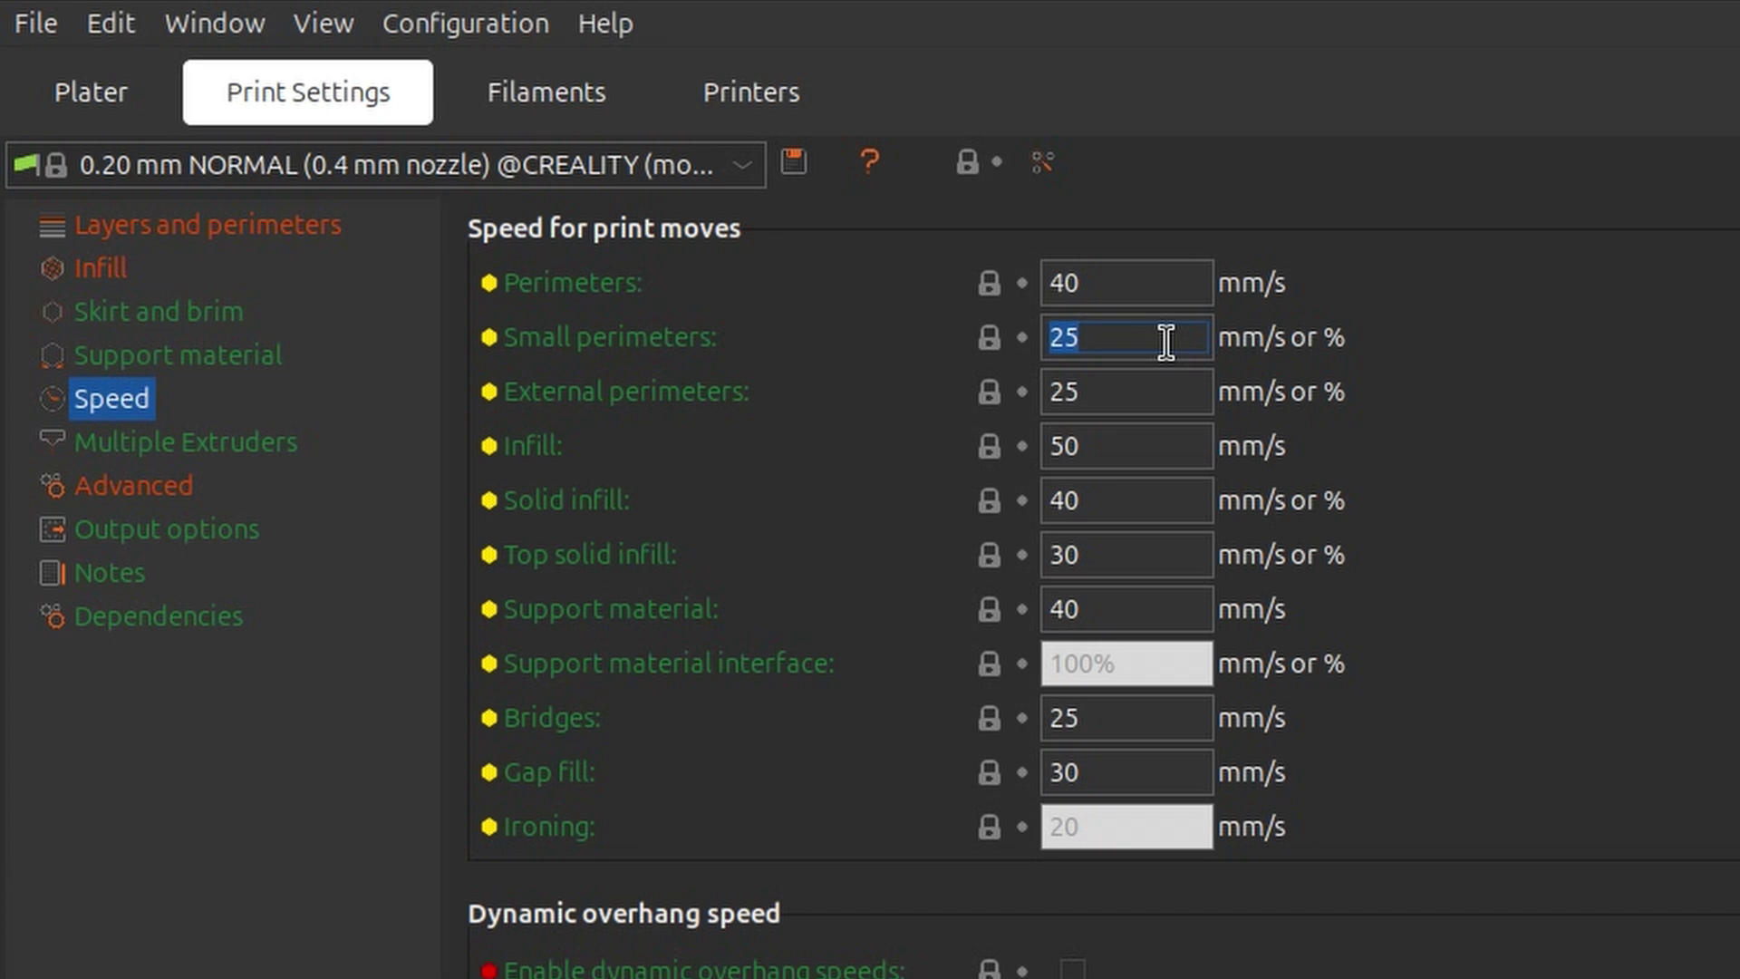
pyautogui.write('15')
pyautogui.press('Return')
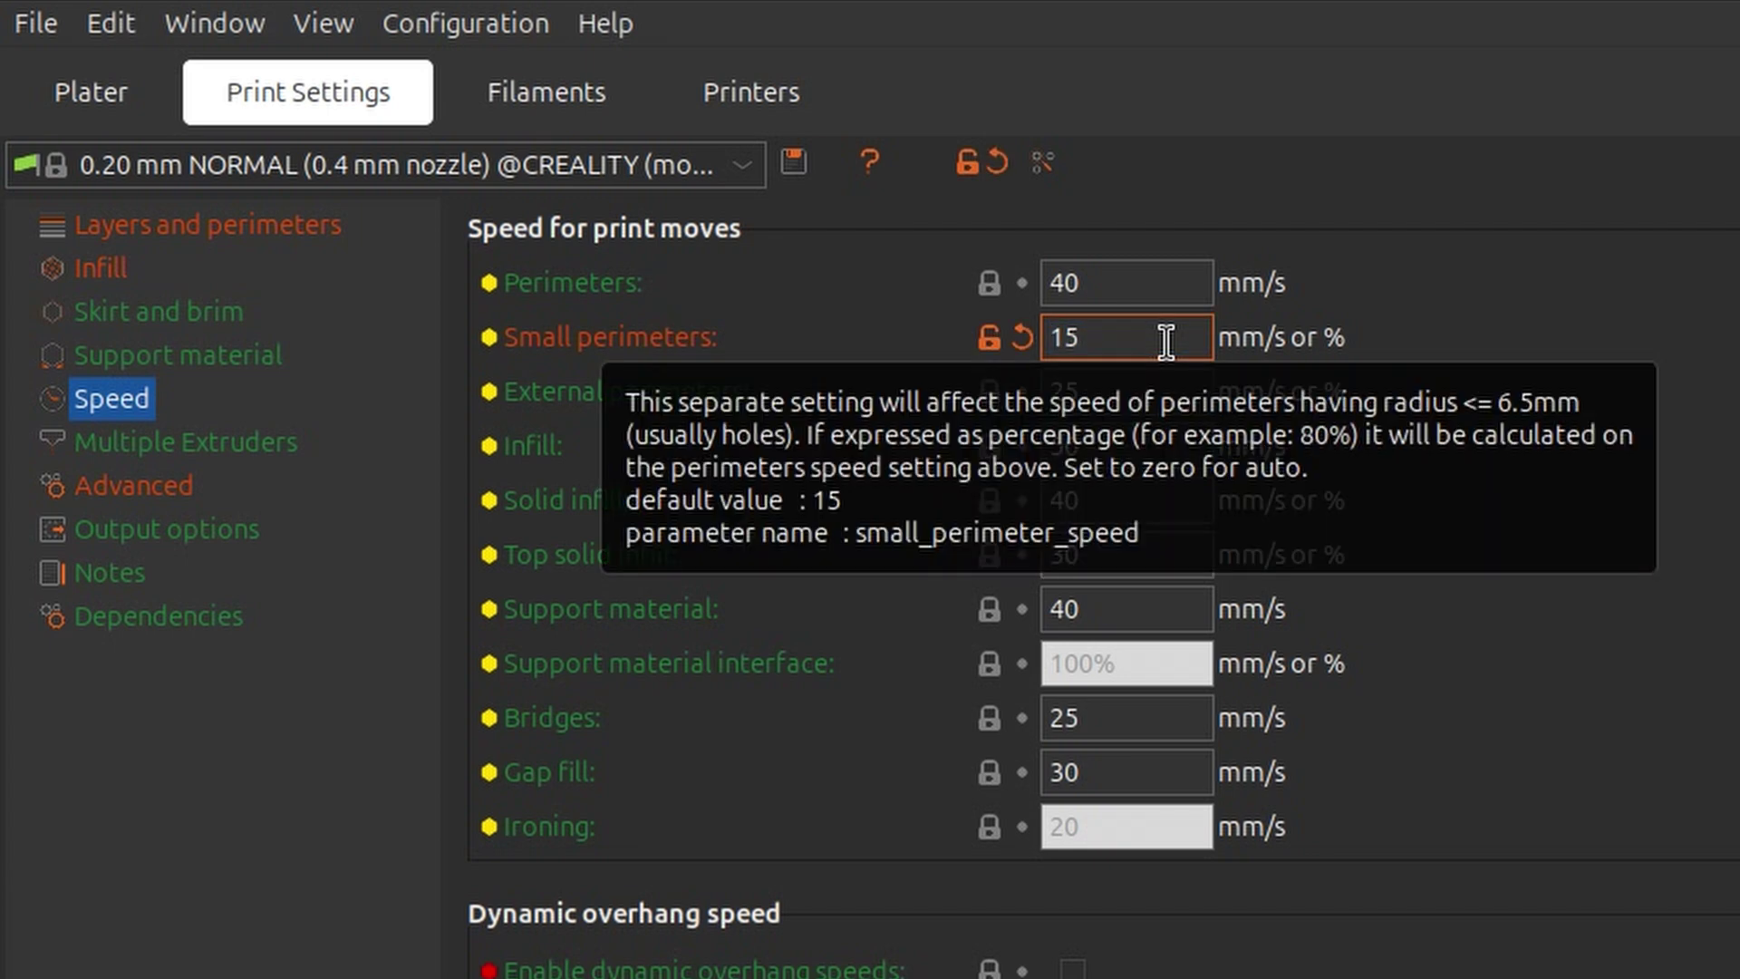
pyautogui.click(1178, 393)
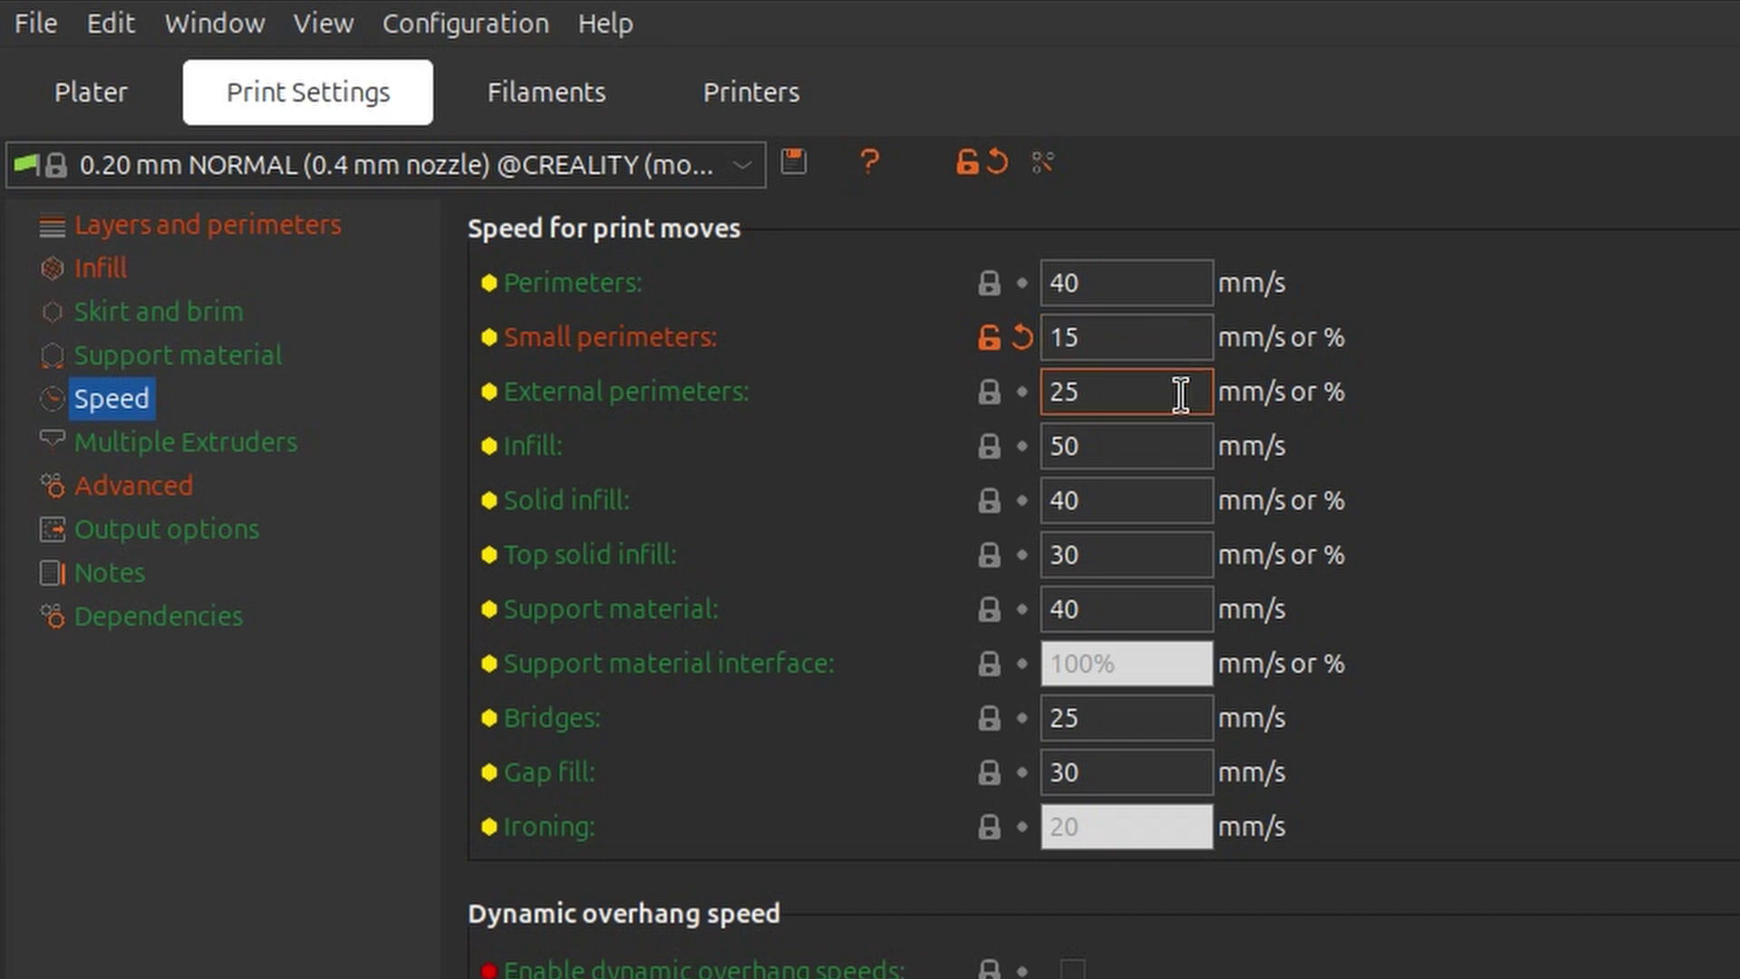
pyautogui.write('15')
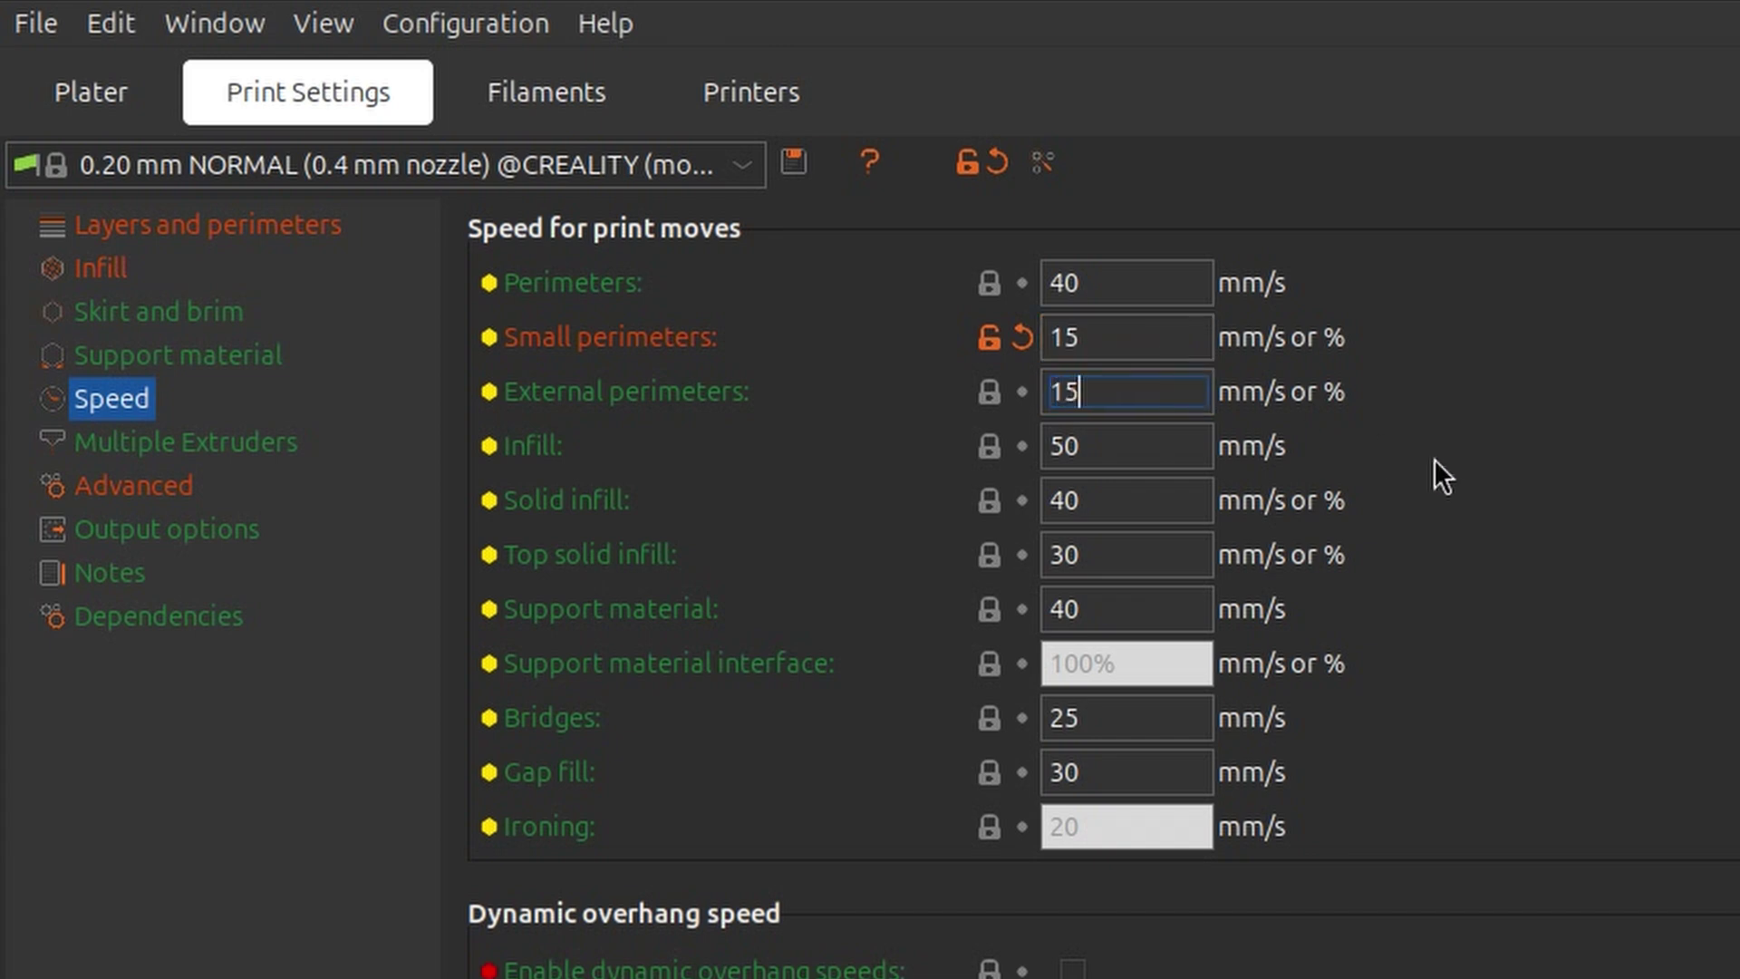
pyautogui.press('Return')
pyautogui.scroll(-2, 1088, 589)
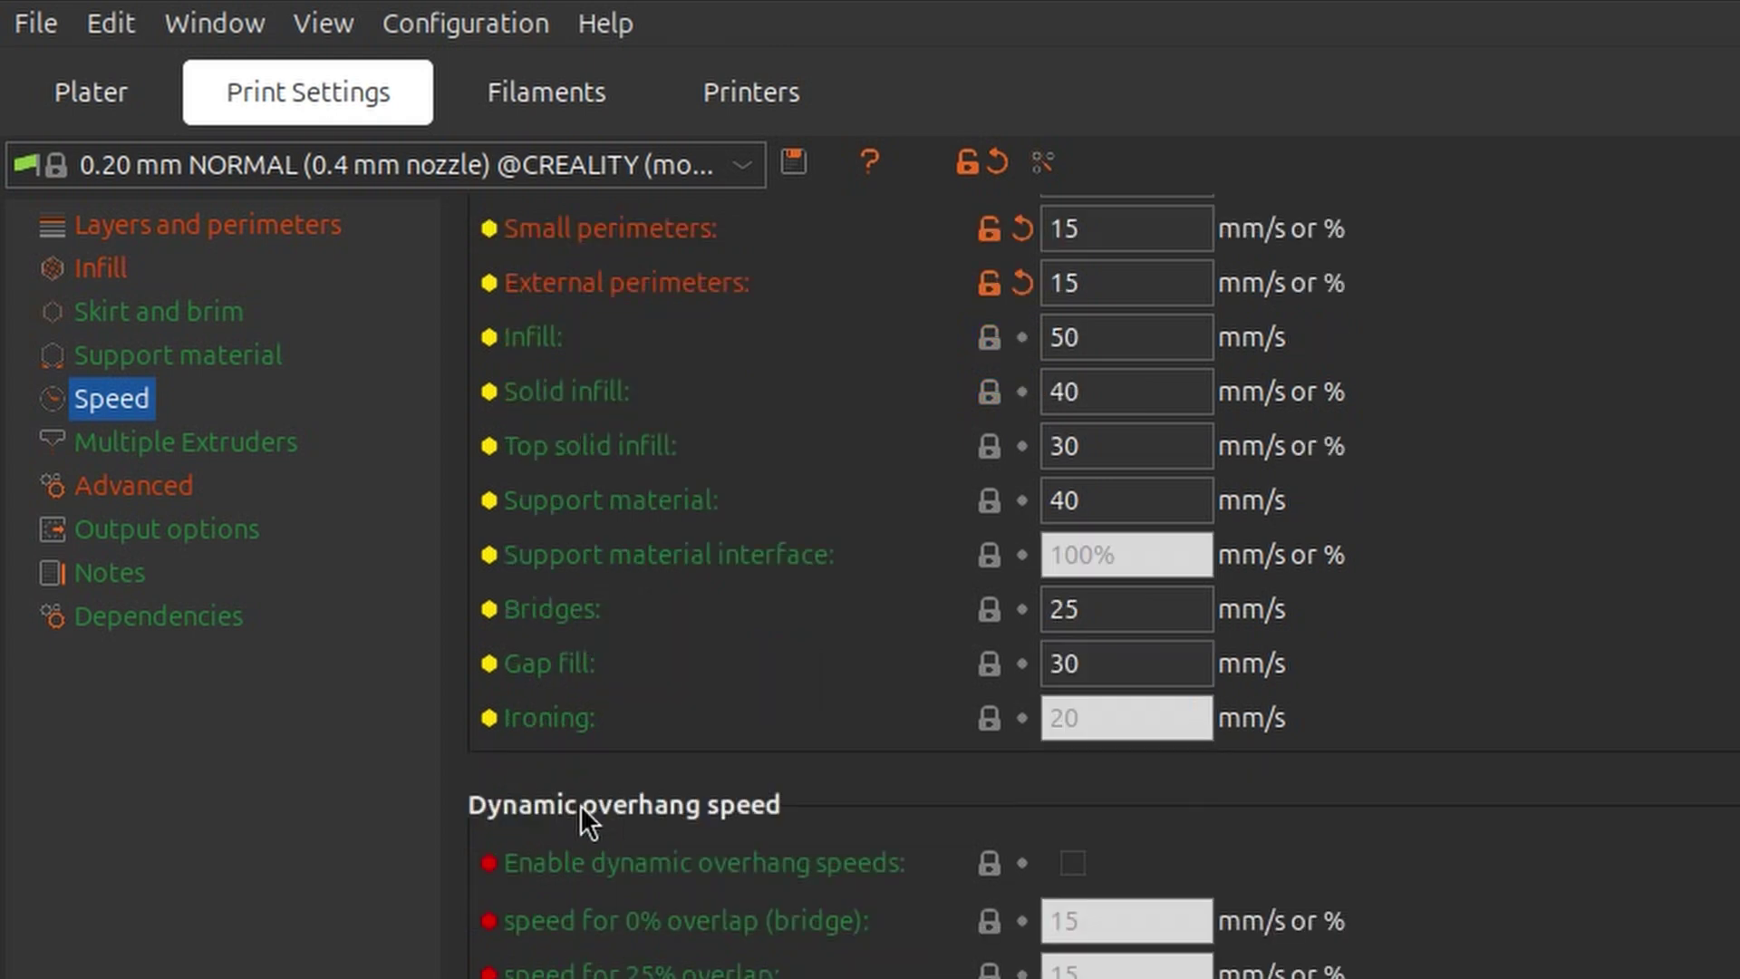
pyautogui.scroll(-12, 1088, 589)
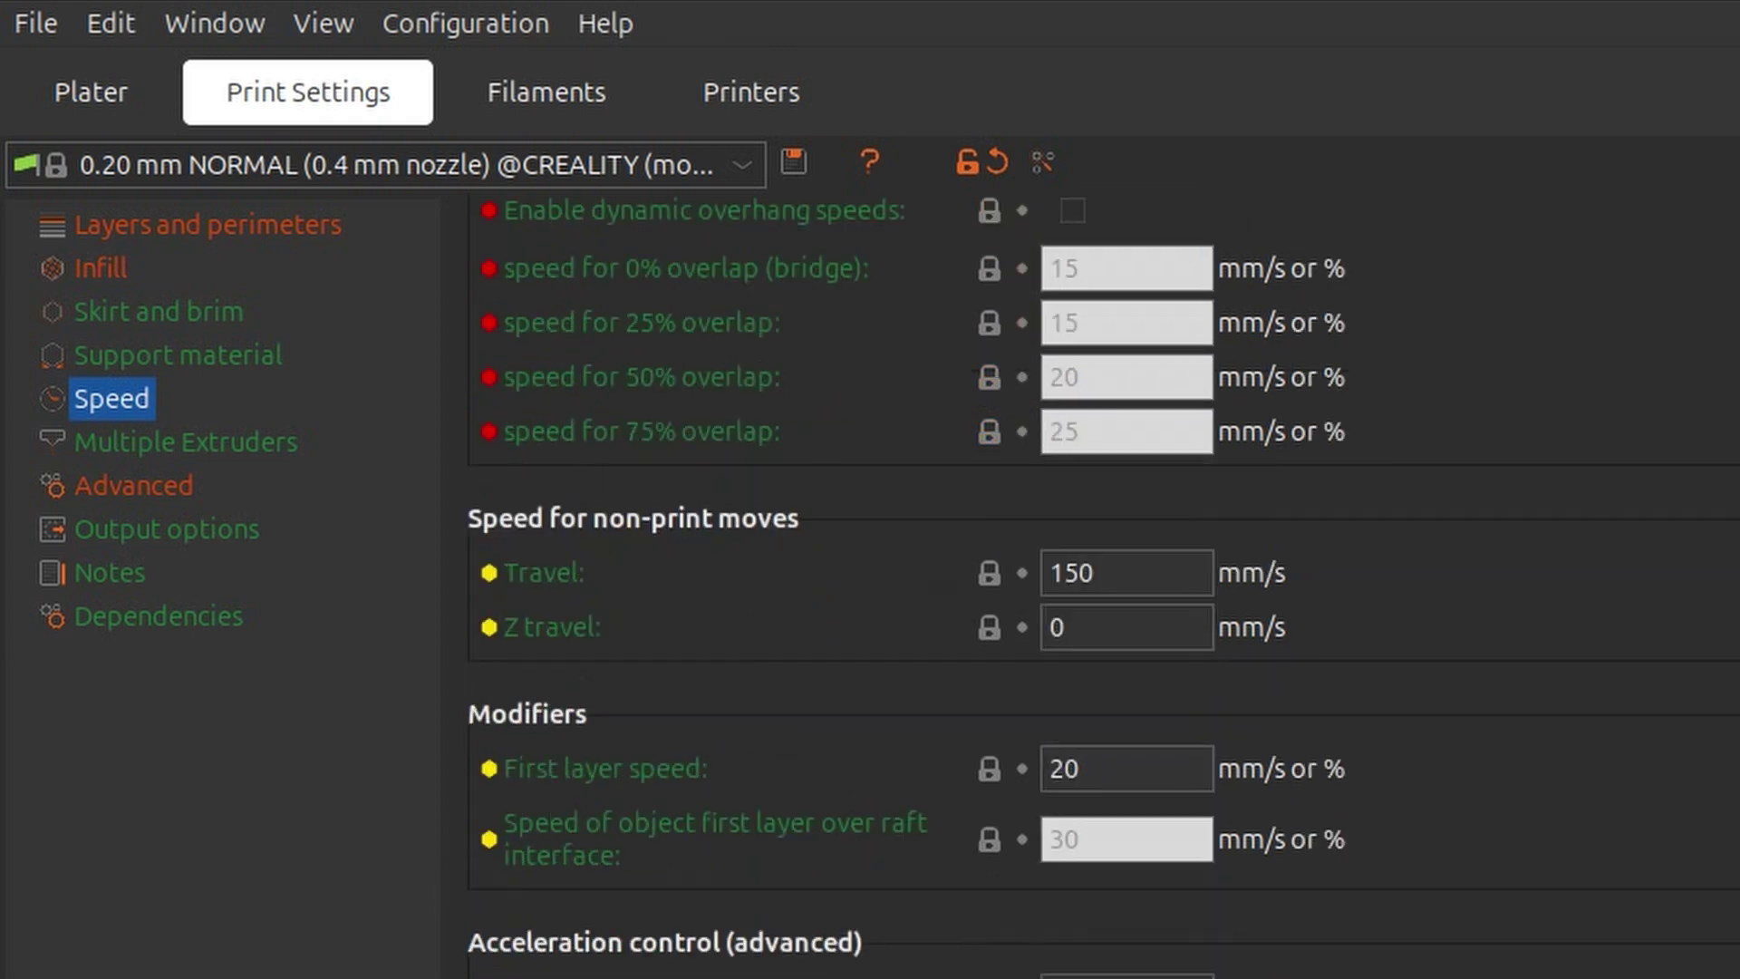
pyautogui.scroll(-4, 1088, 589)
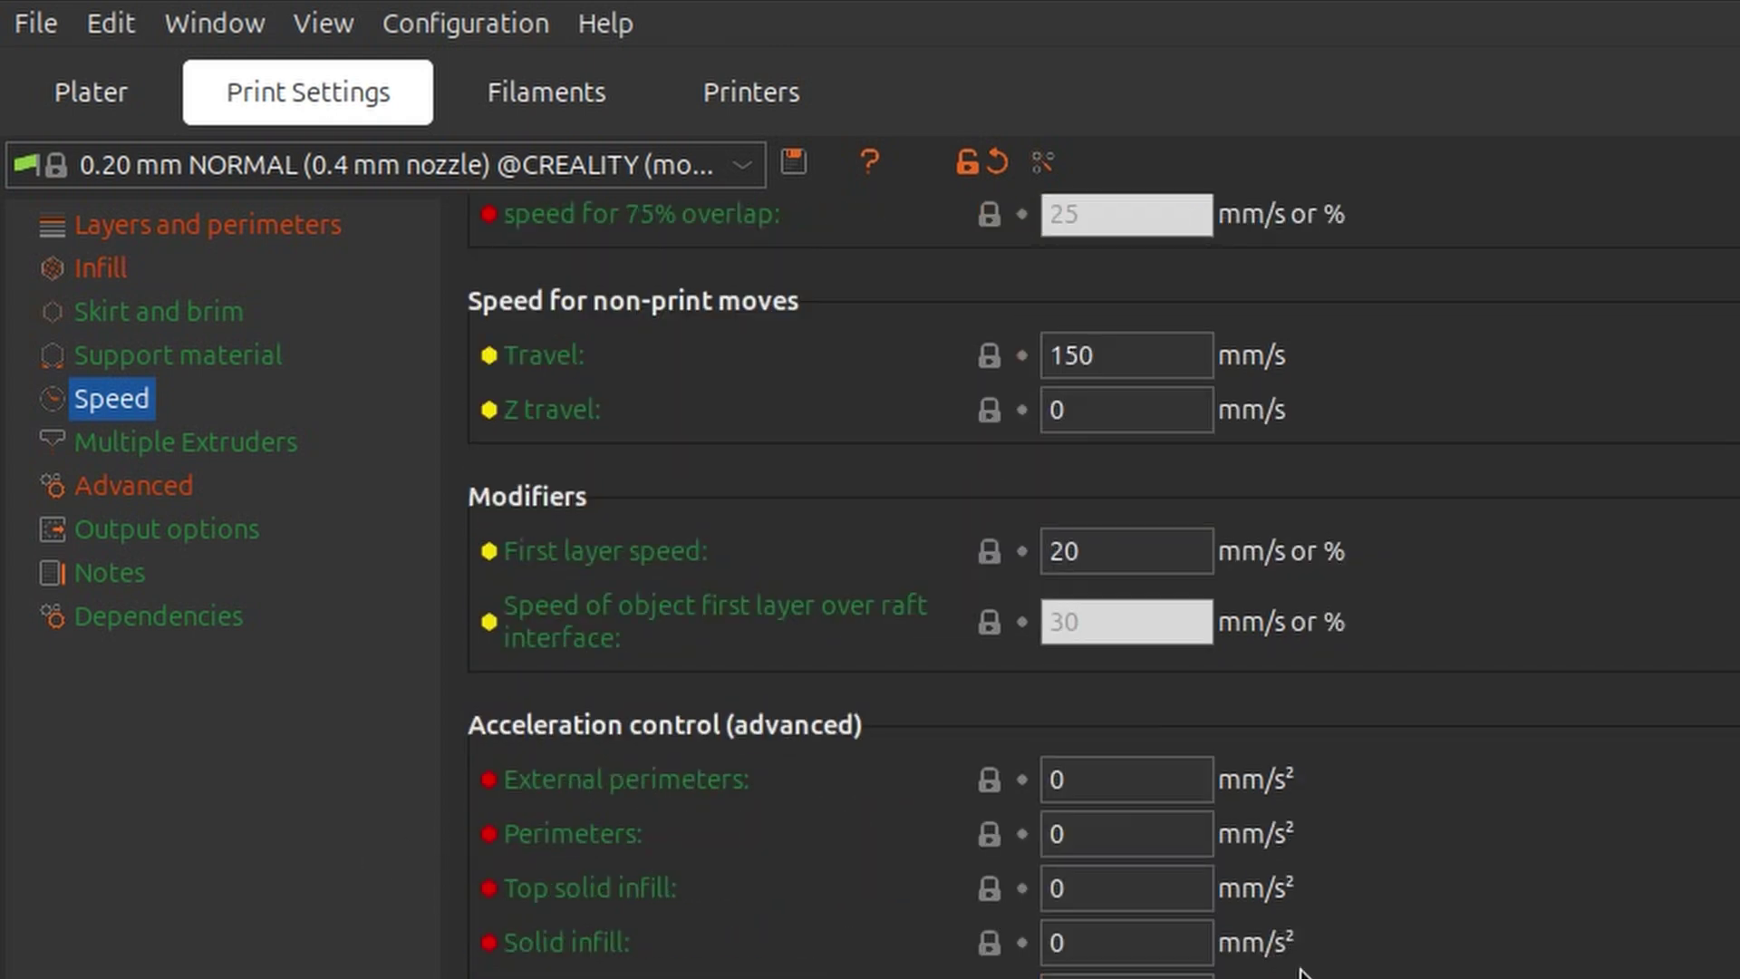
pyautogui.scroll(10, 1088, 589)
# Search 'overl' and set the Infill/perimeters overlap to 35%.
pyautogui.click(609, 89)
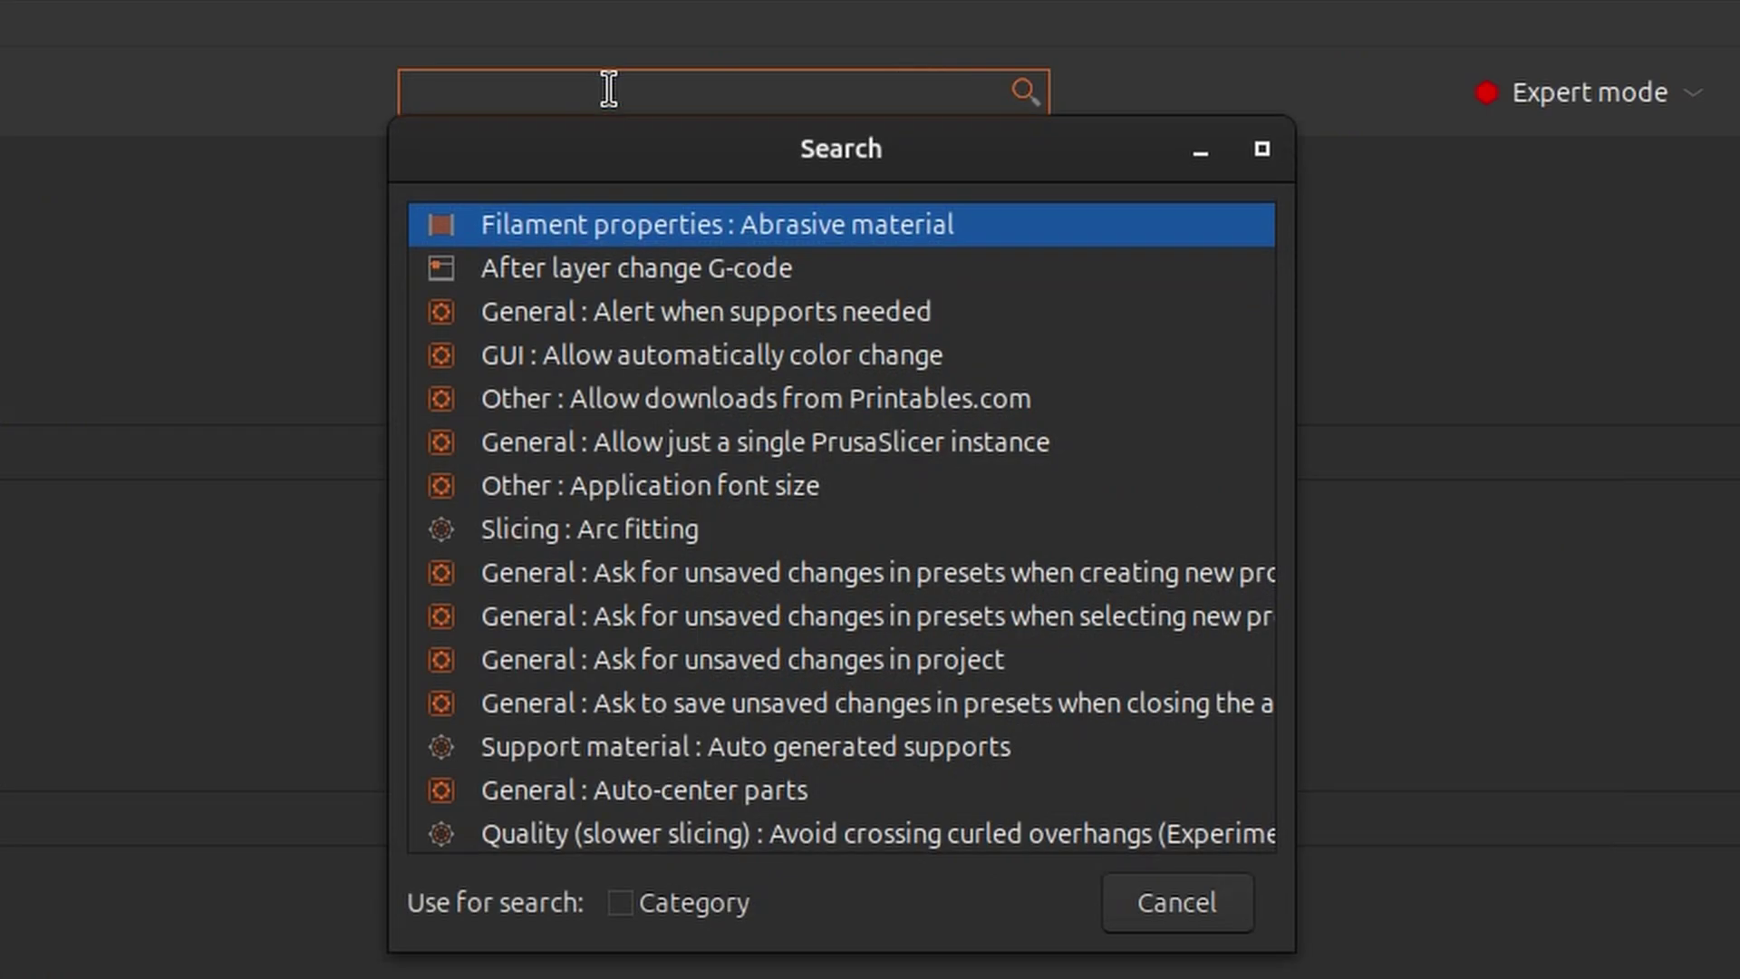
pyautogui.write('overl')
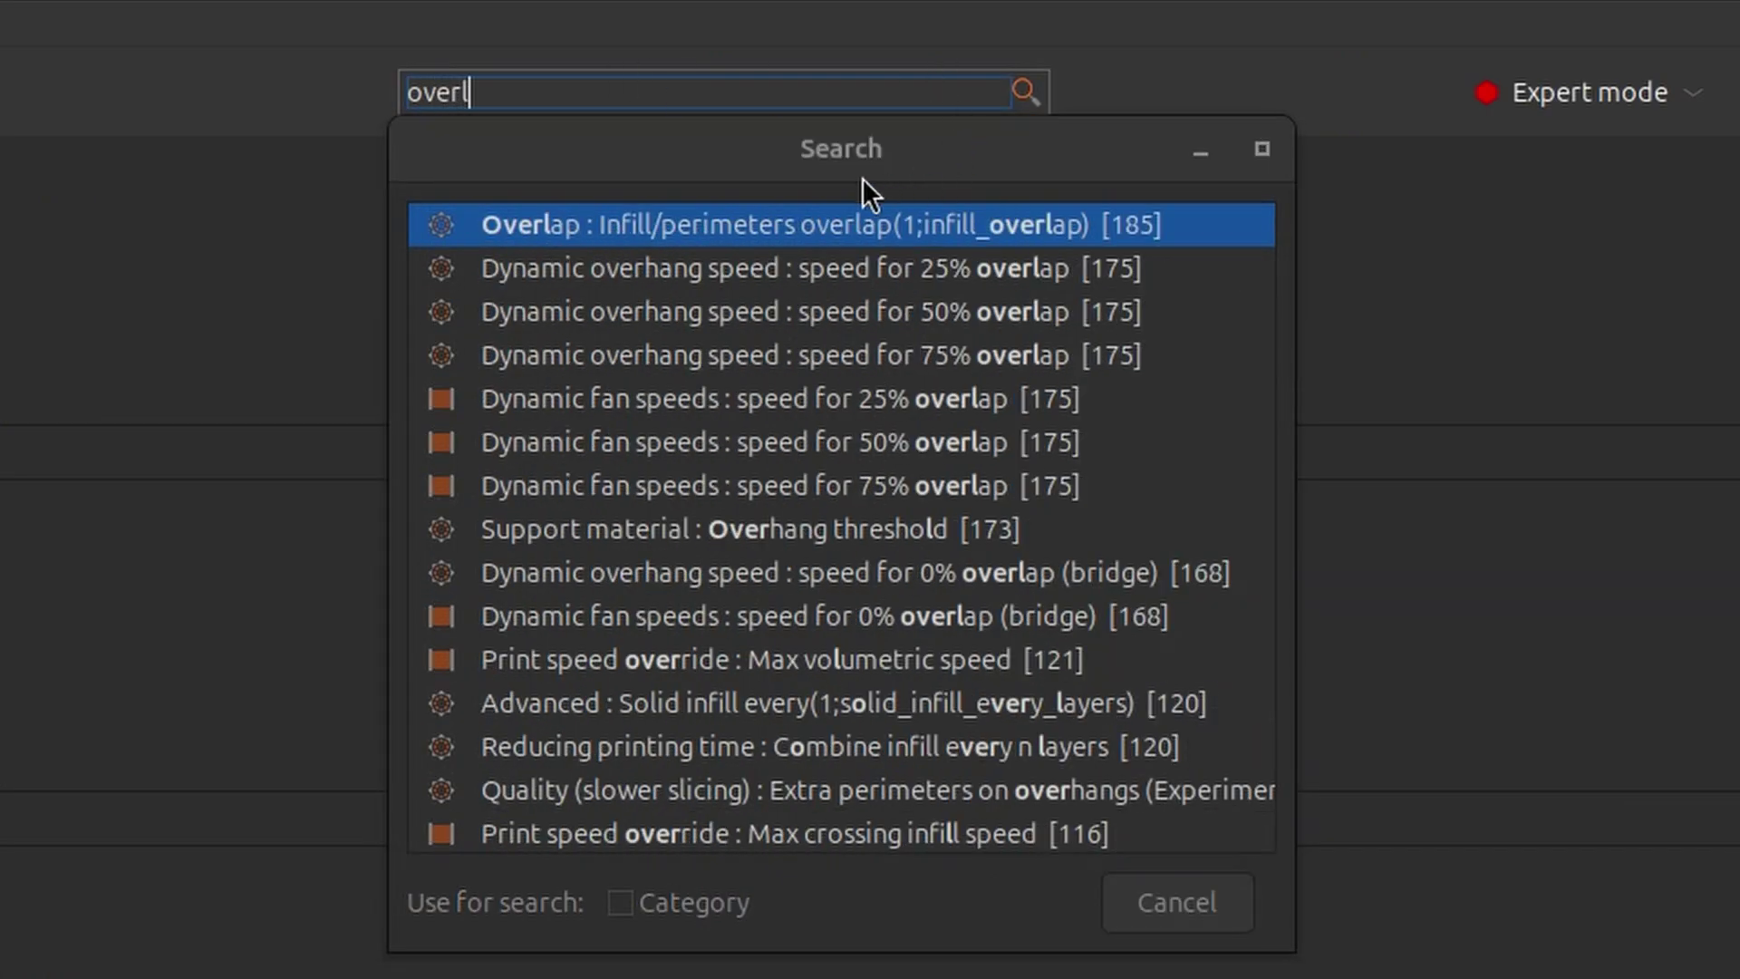
pyautogui.click(840, 224)
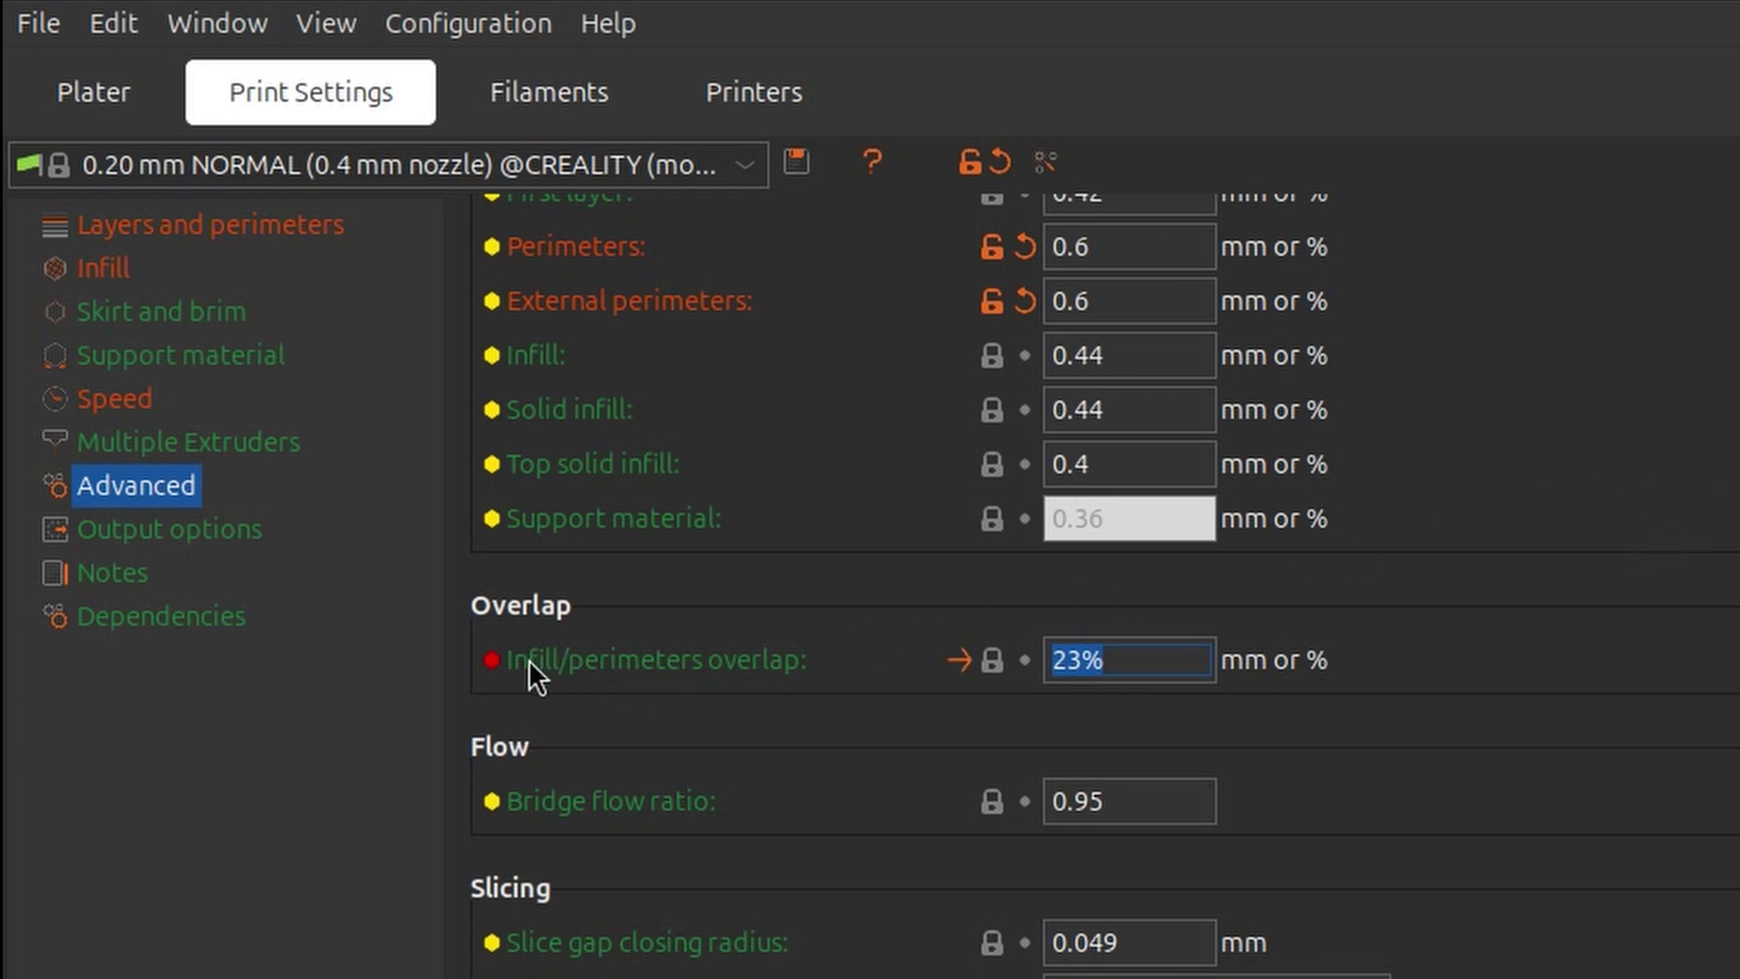
pyautogui.moveTo(737, 664)
pyautogui.moveTo(1113, 671)
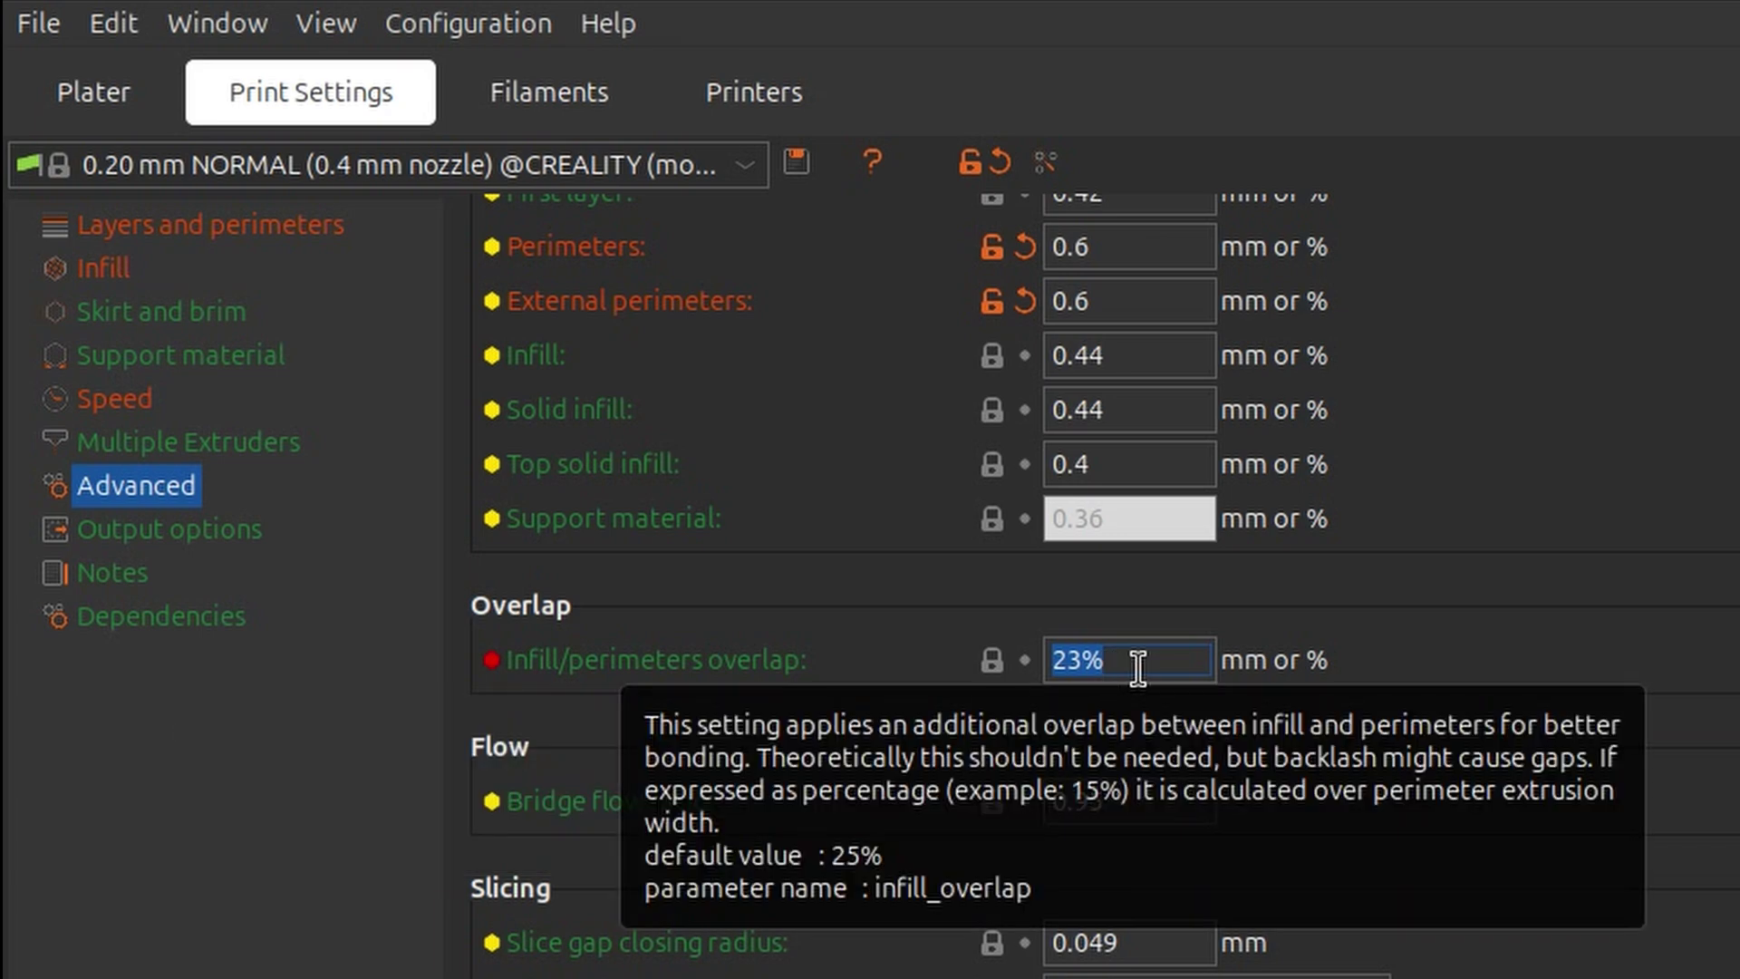
pyautogui.write('35')
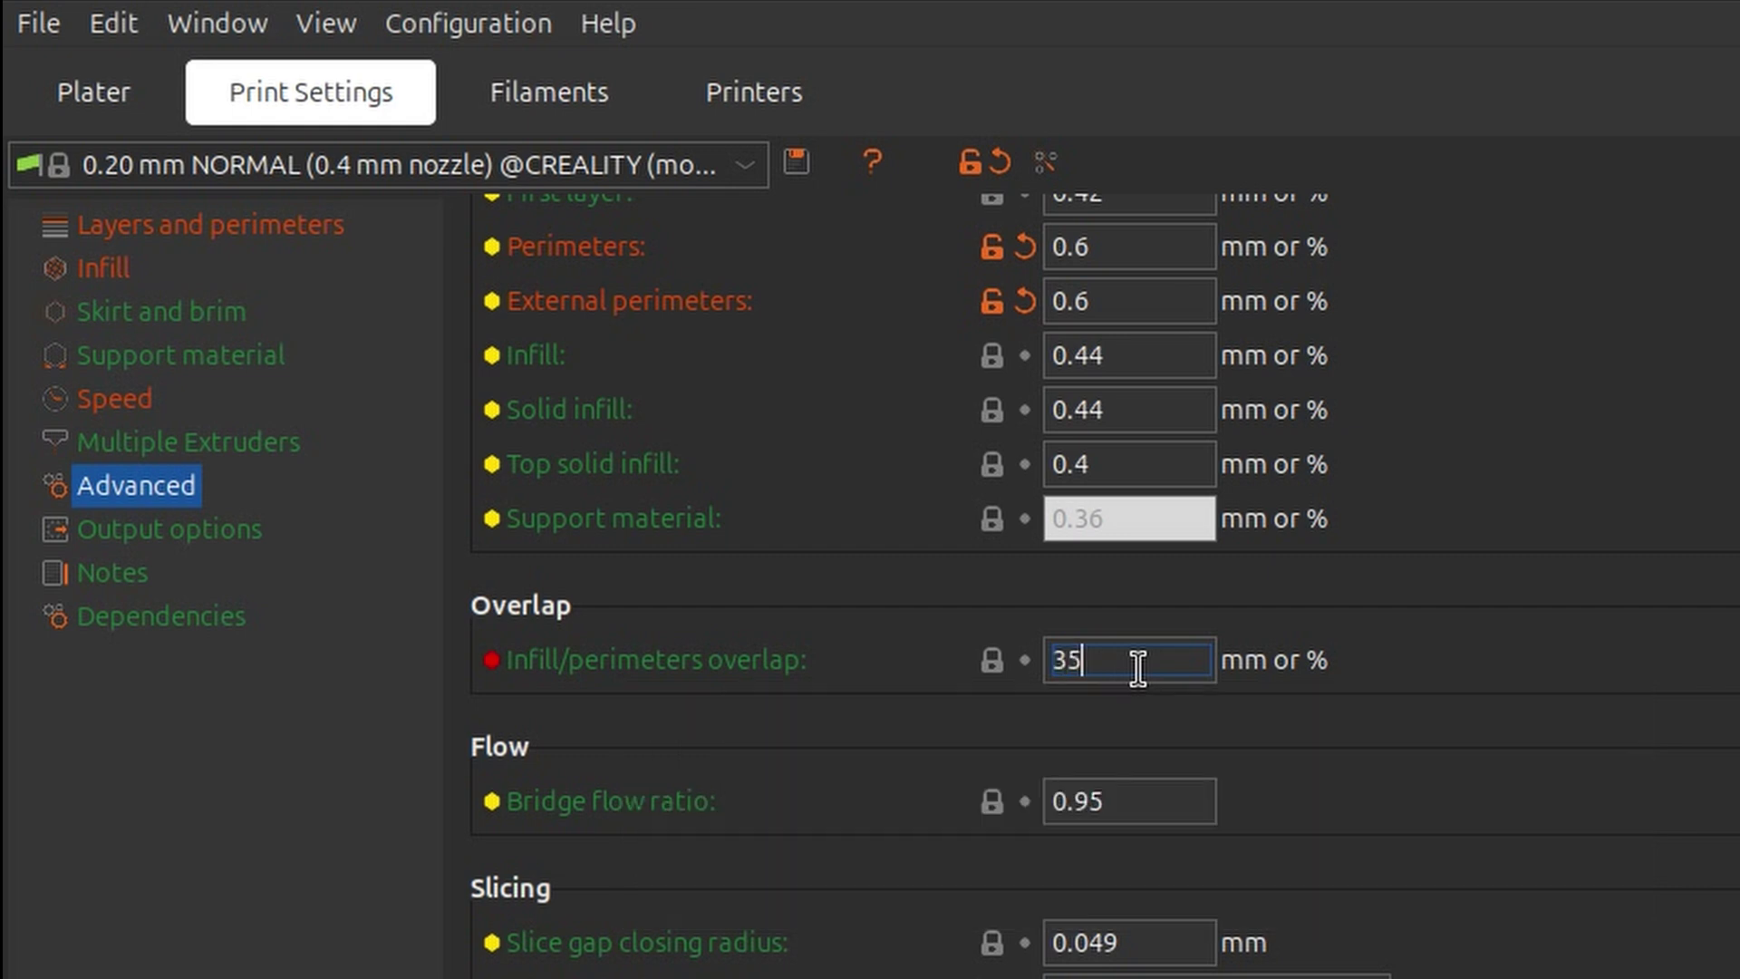
pyautogui.write('%')
pyautogui.press('Return')
pyautogui.click(1047, 163)
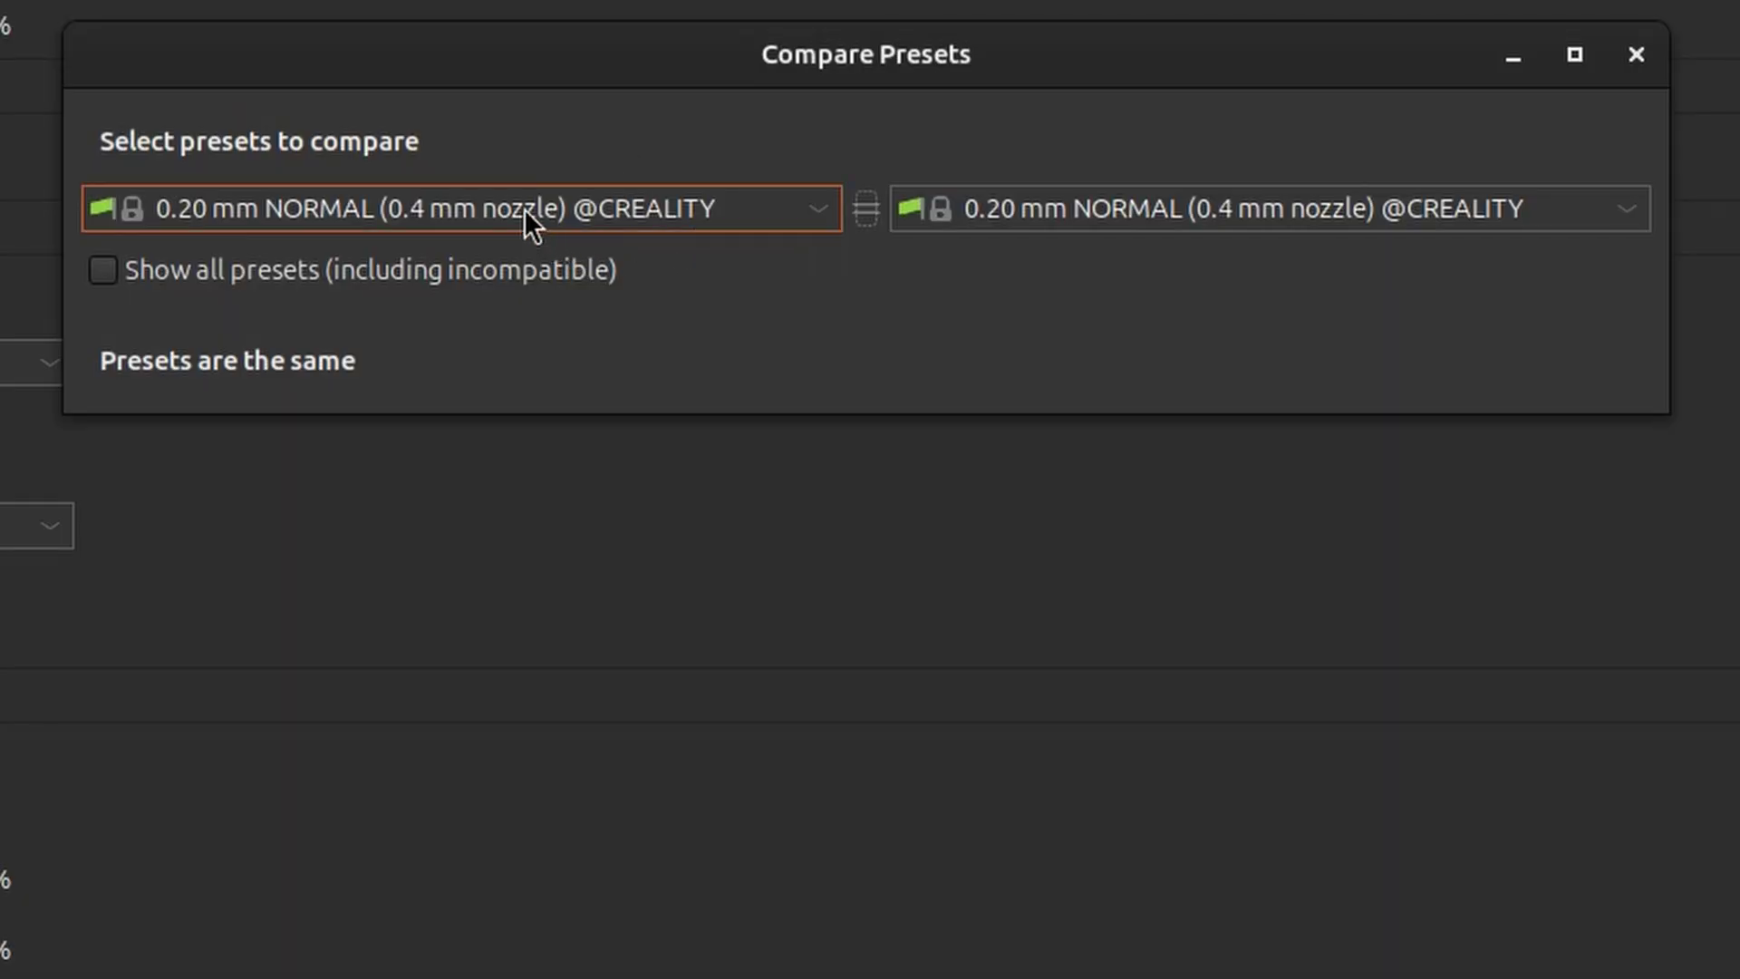
pyautogui.click(1057, 223)
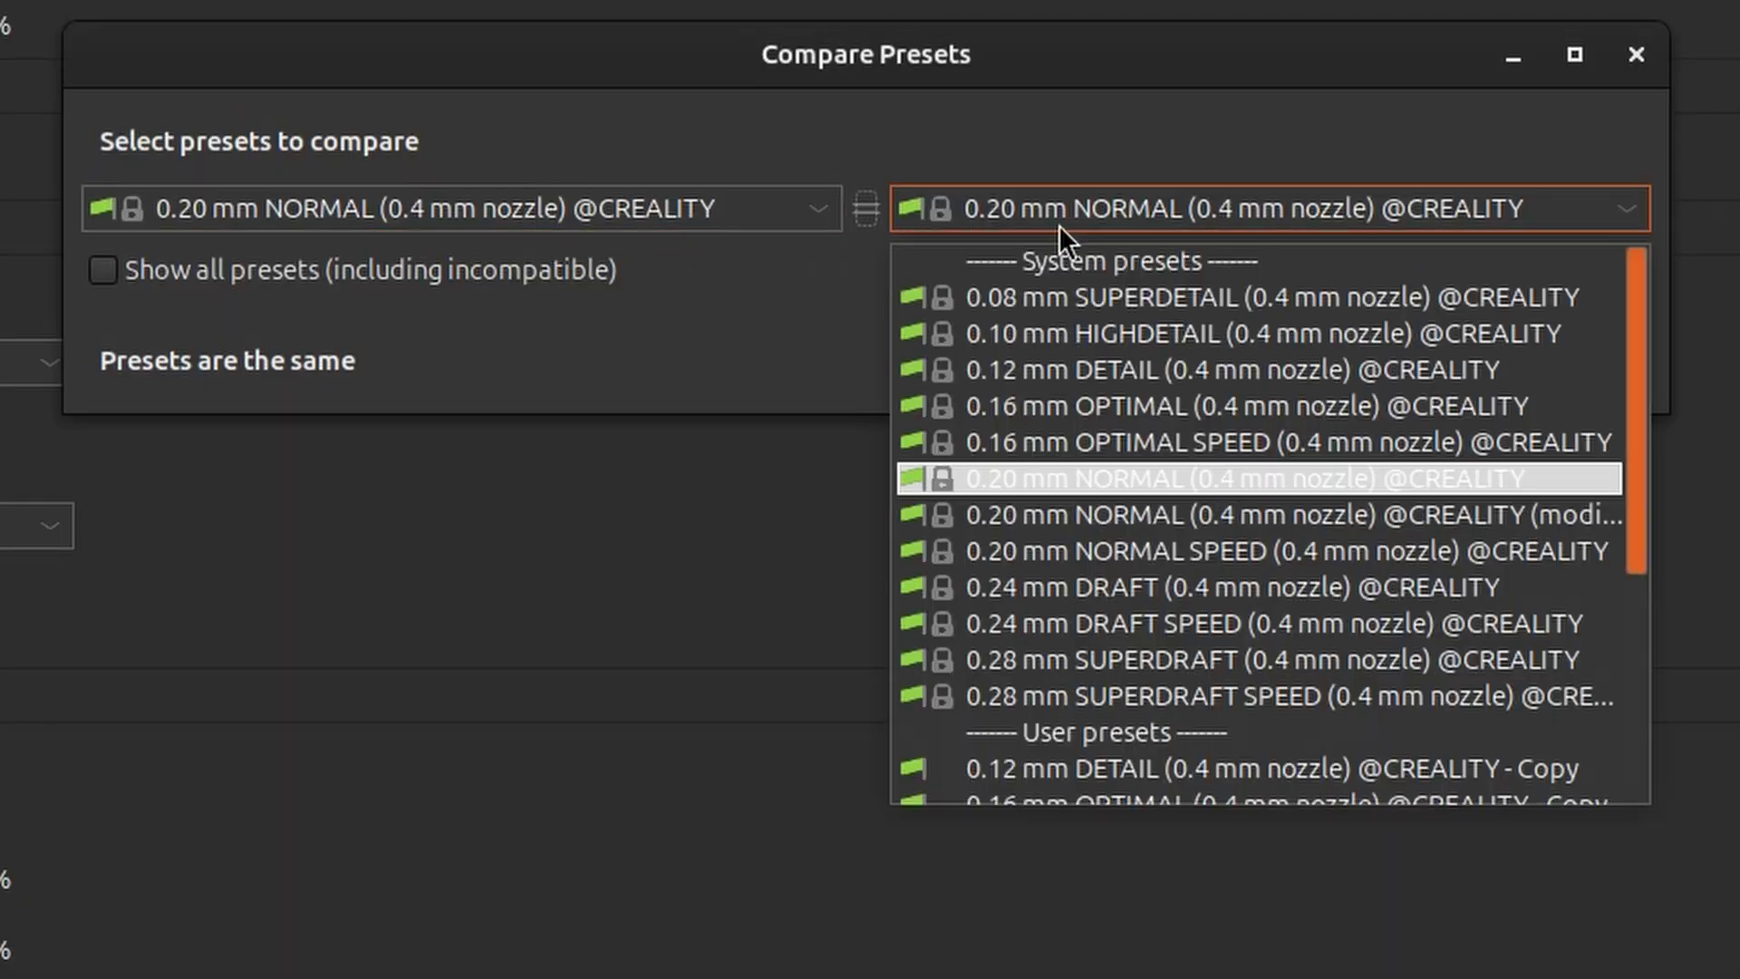
pyautogui.click(1340, 523)
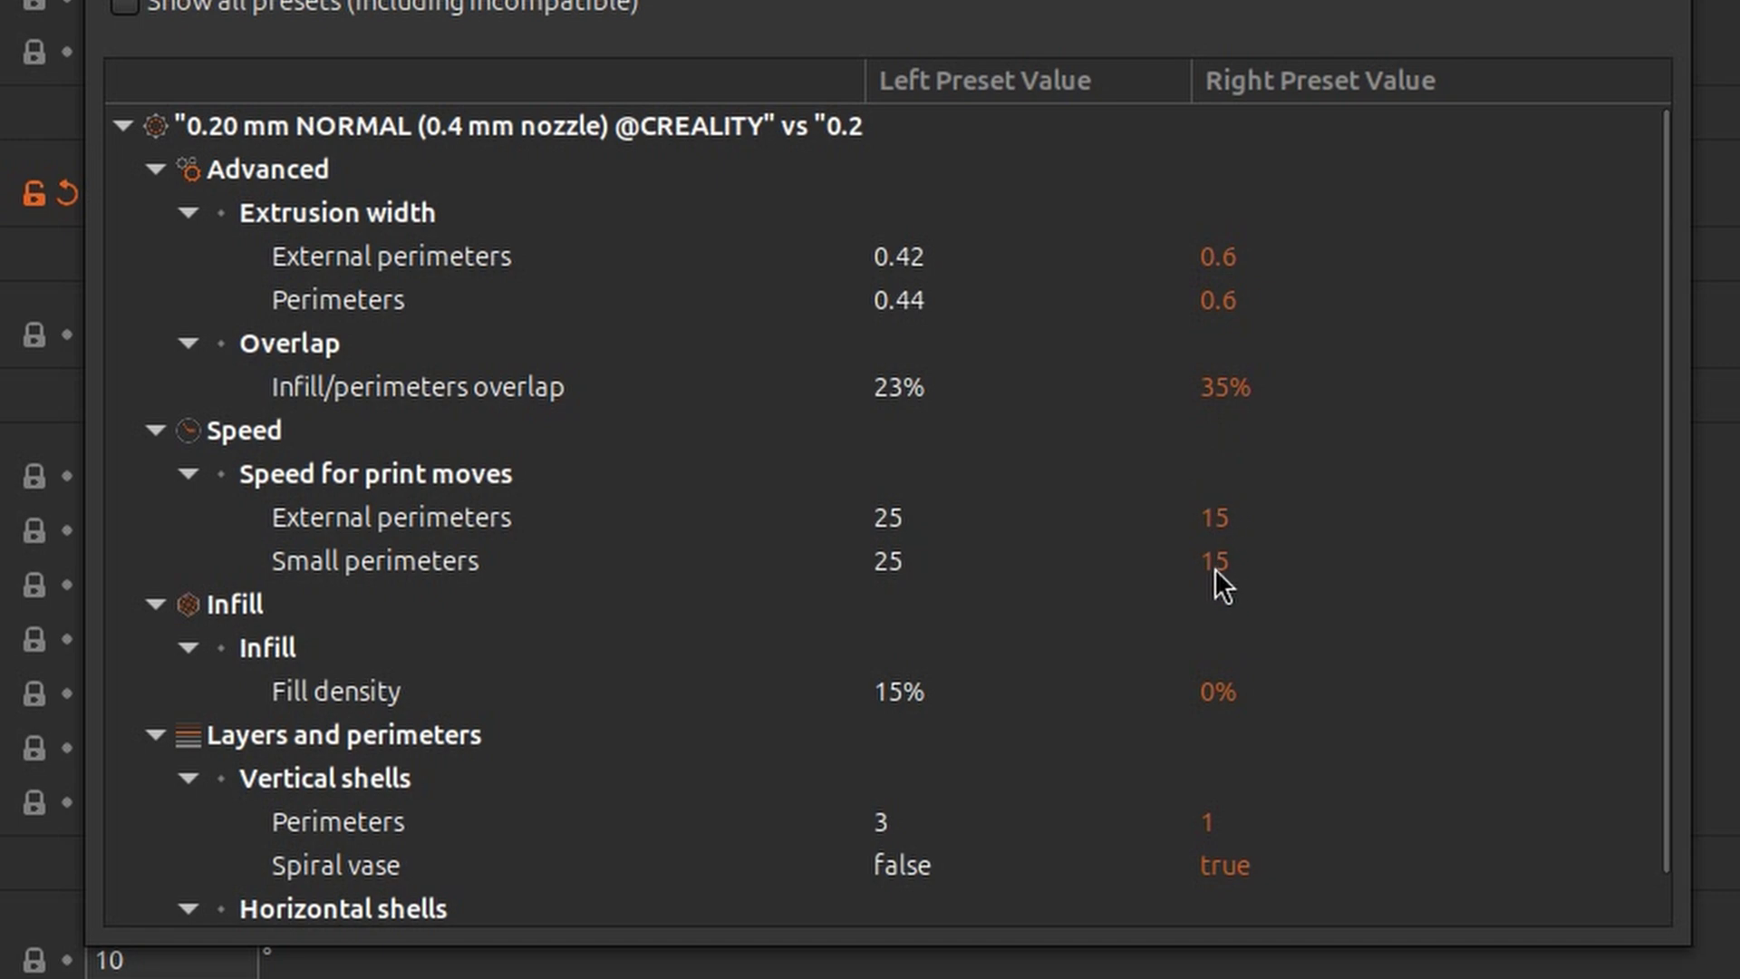
pyautogui.scroll(-1, 1269, 834)
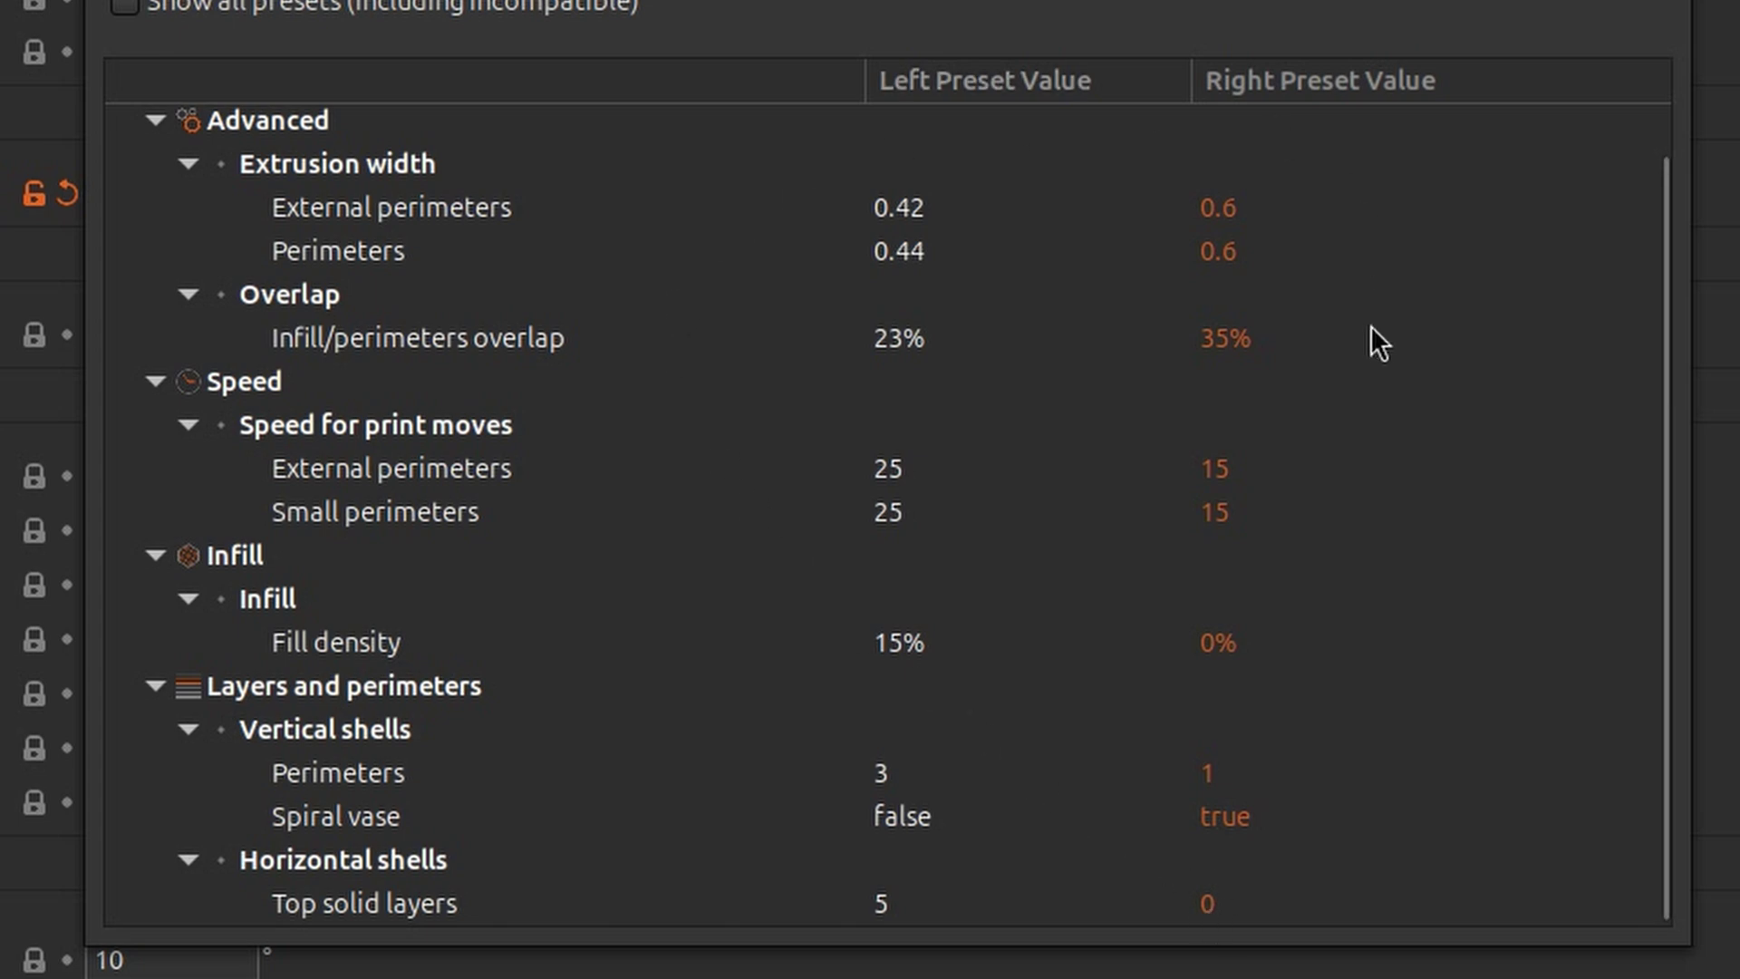
pyautogui.press('Escape')
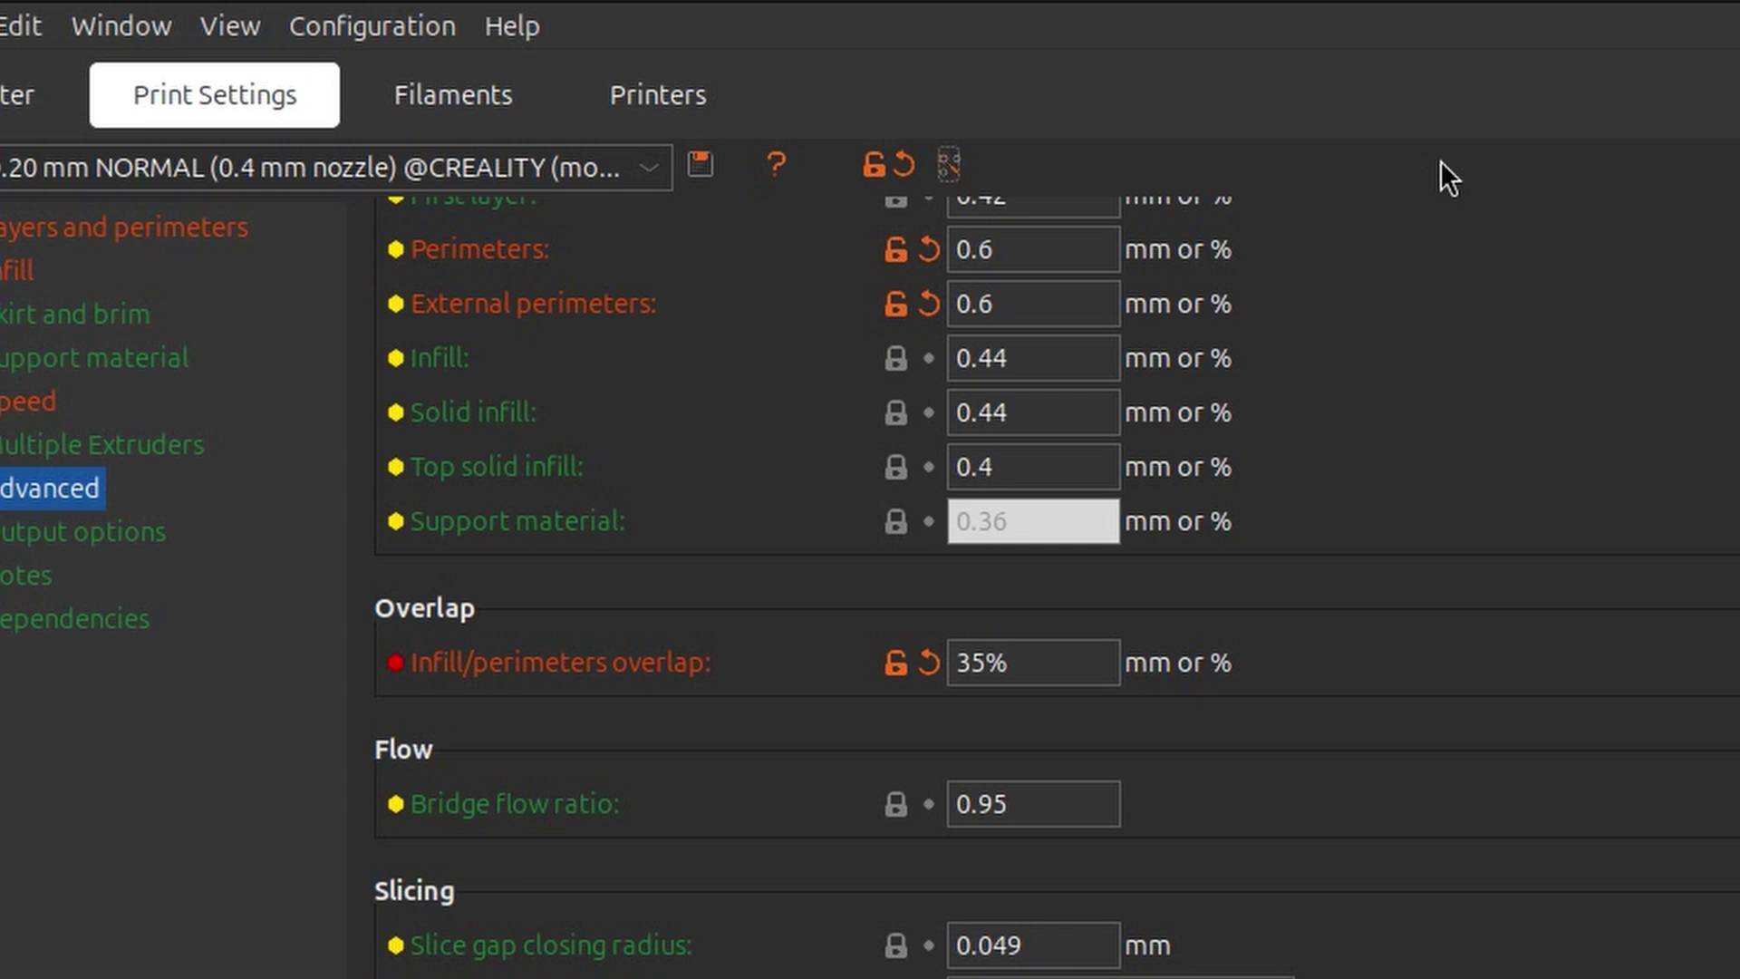
# Set the Generic PLA other-layers nozzle temperature to 210 °C.
pyautogui.click(488, 97)
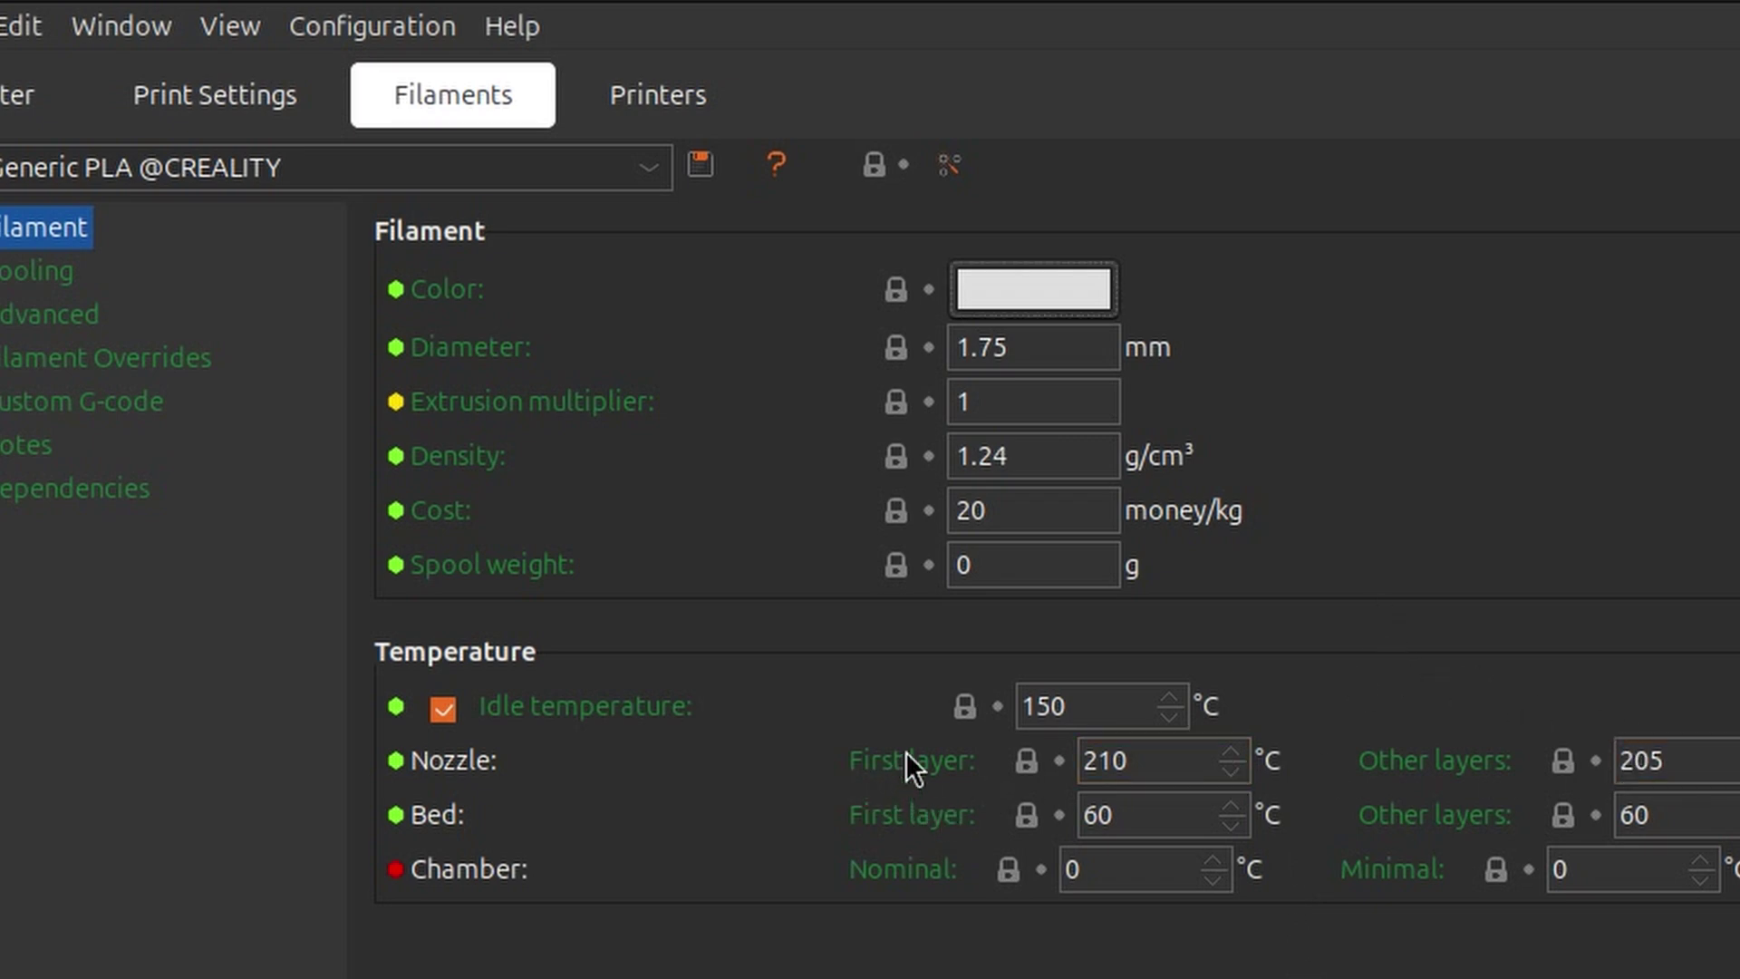
pyautogui.click(1632, 762)
pyautogui.press('BackSpace')
pyautogui.press('BackSpace')
pyautogui.write('10')
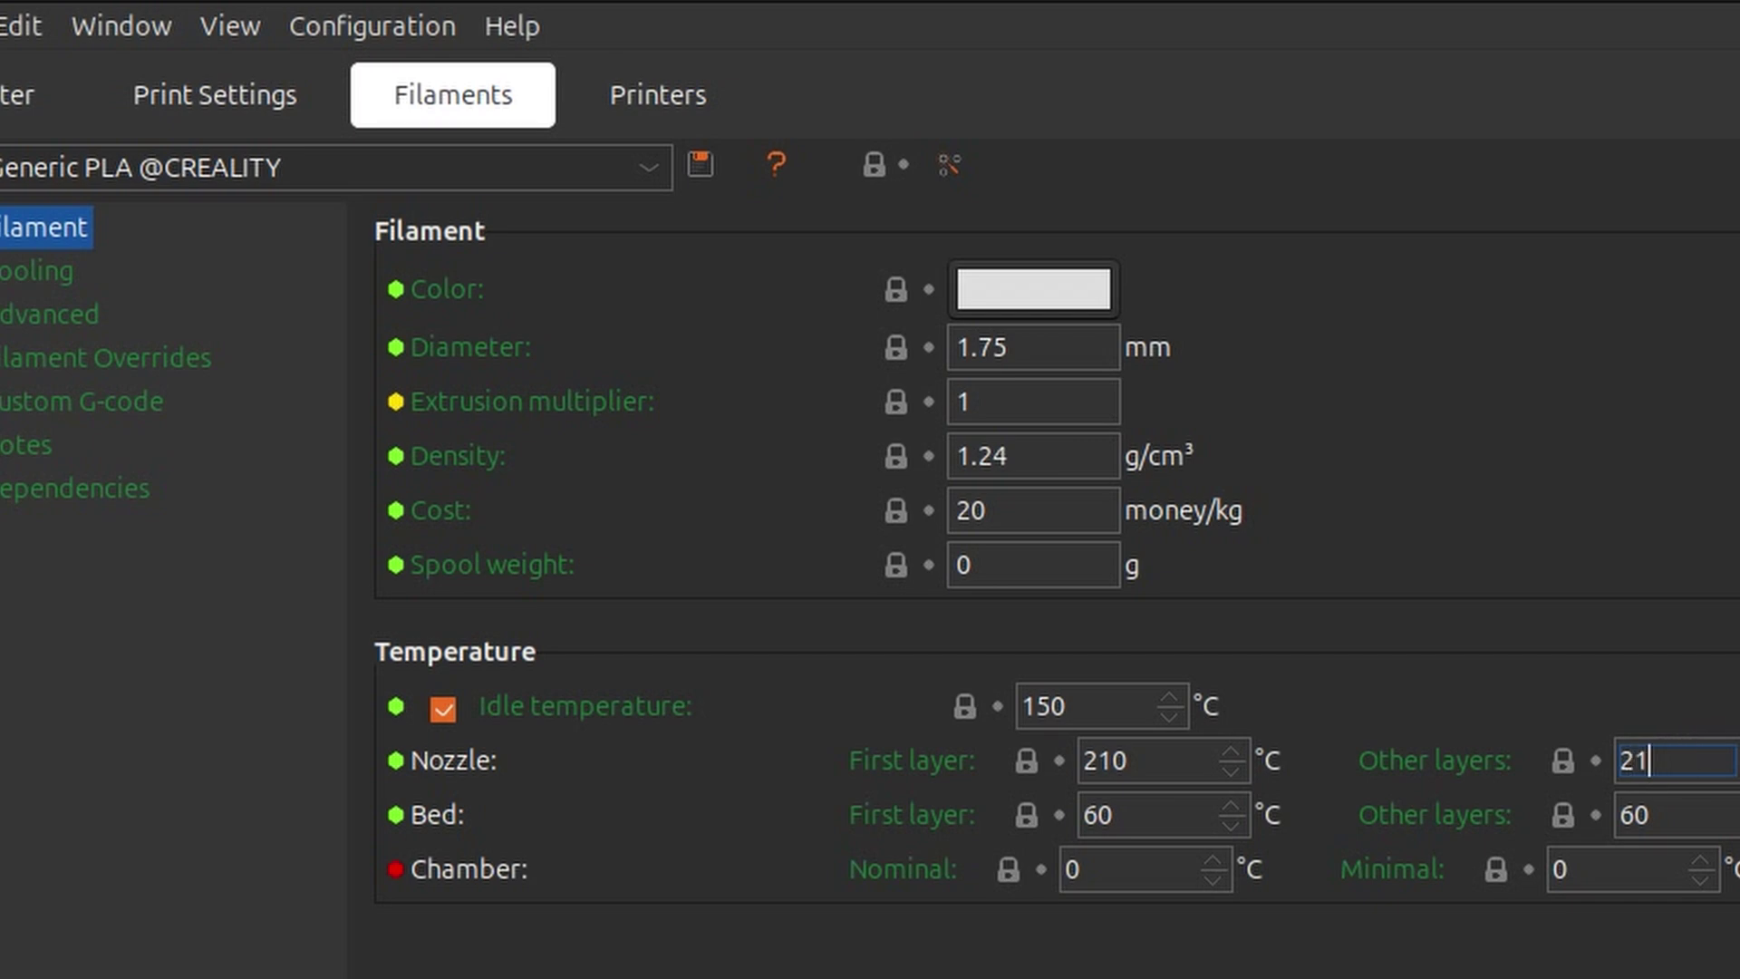
pyautogui.press('Return')
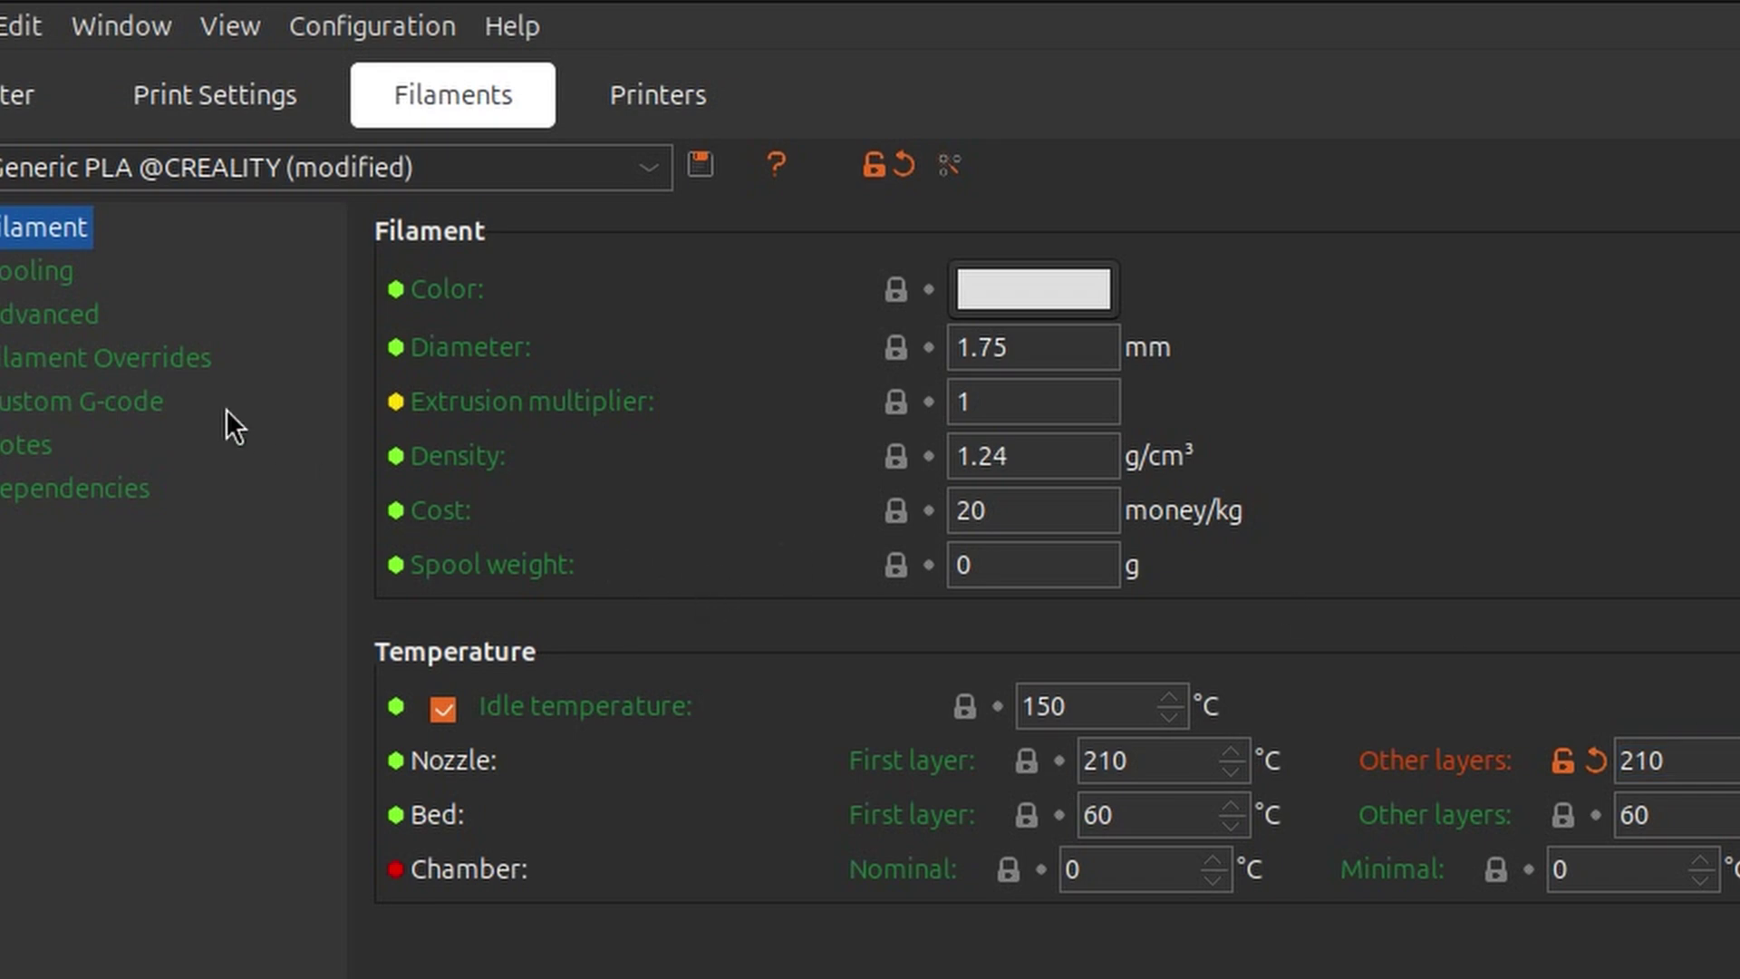
# Enable the Filament Overrides retraction length and set it to 0.
pyautogui.click(160, 361)
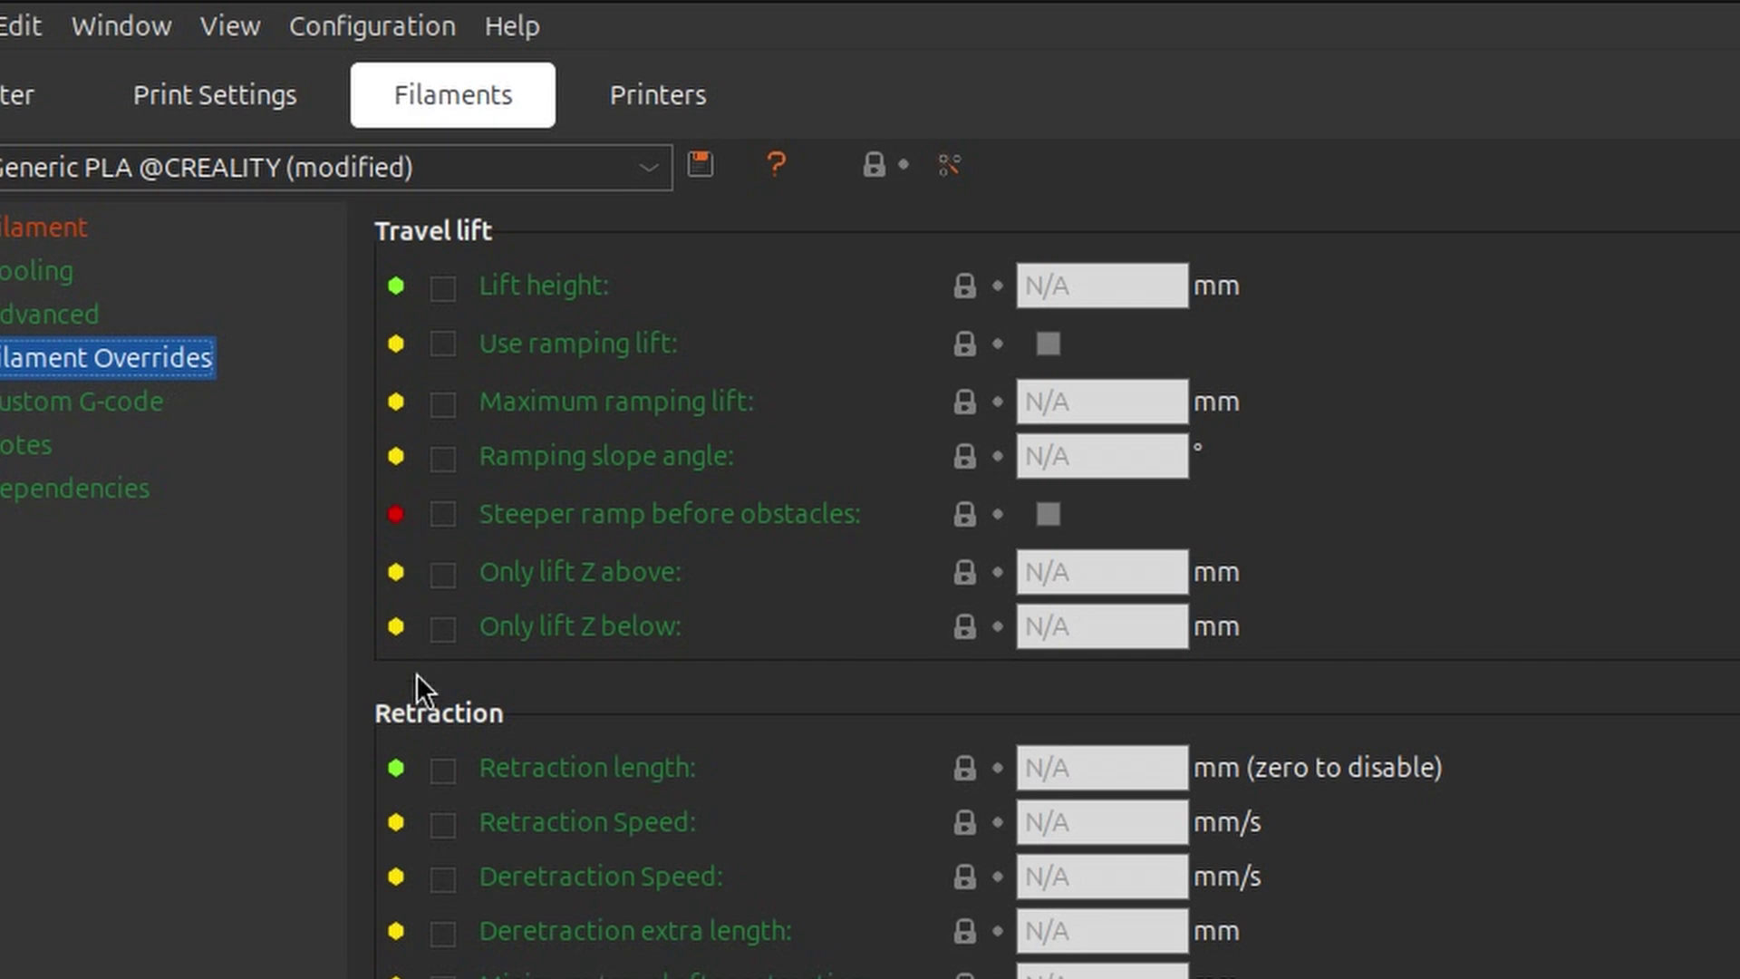
pyautogui.click(443, 769)
pyautogui.click(1029, 771)
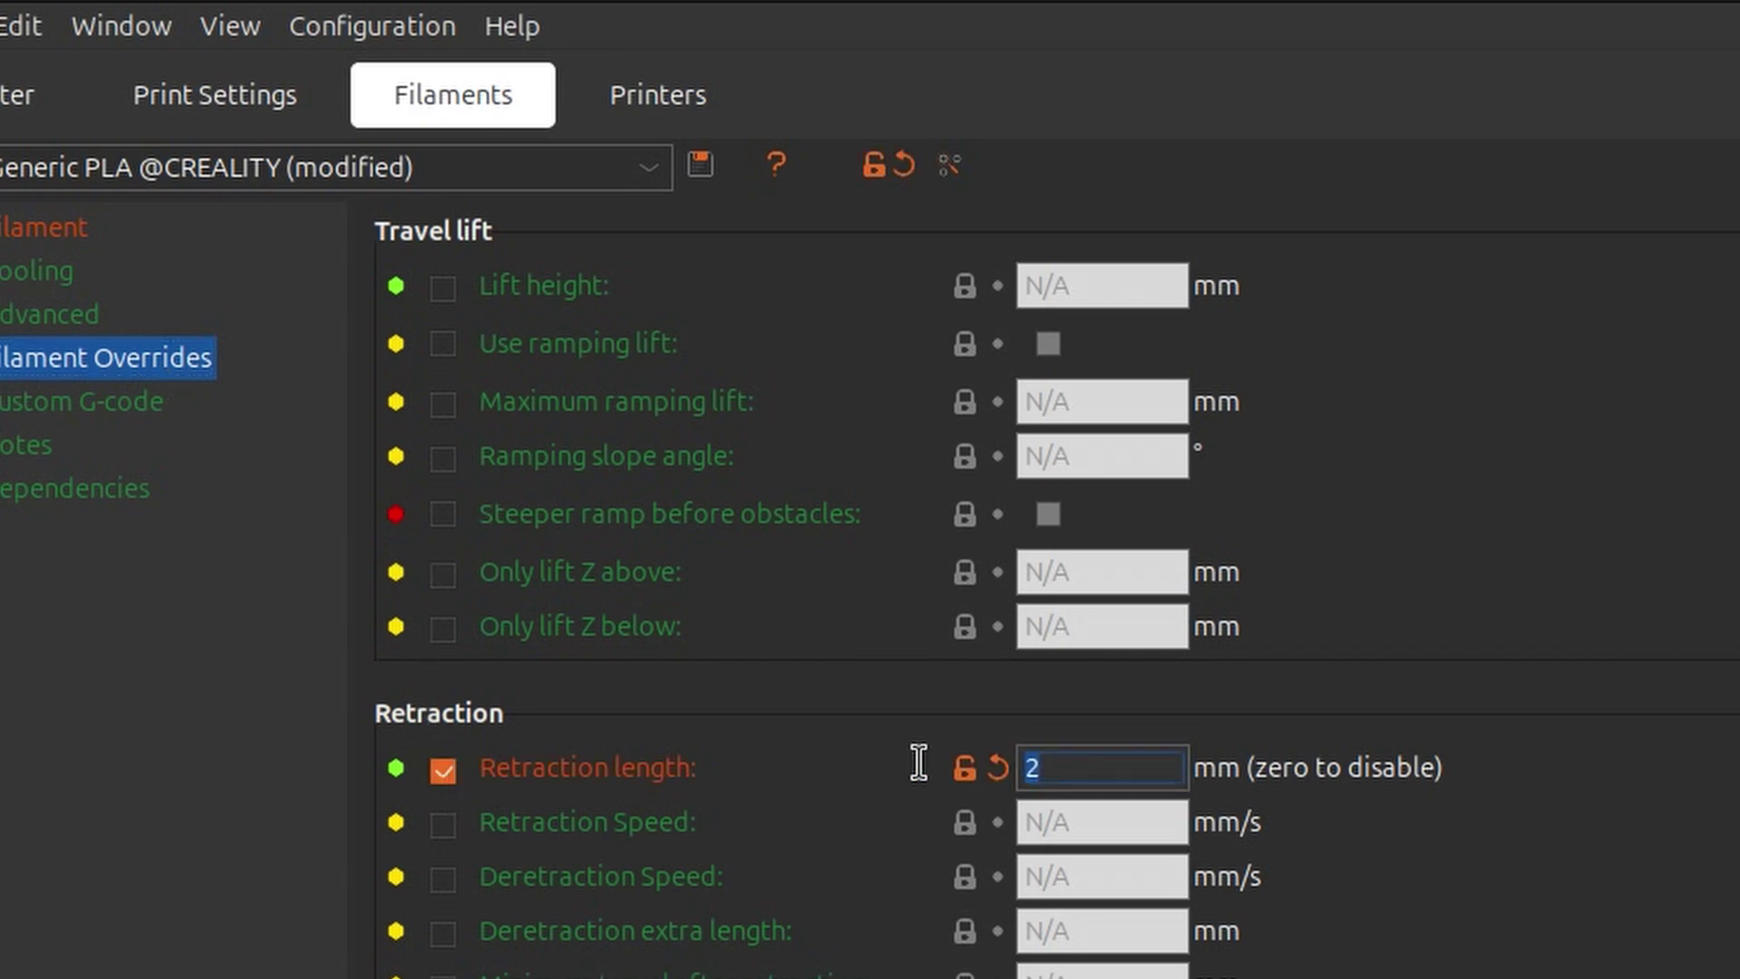
pyautogui.write('0')
pyautogui.press('Return')
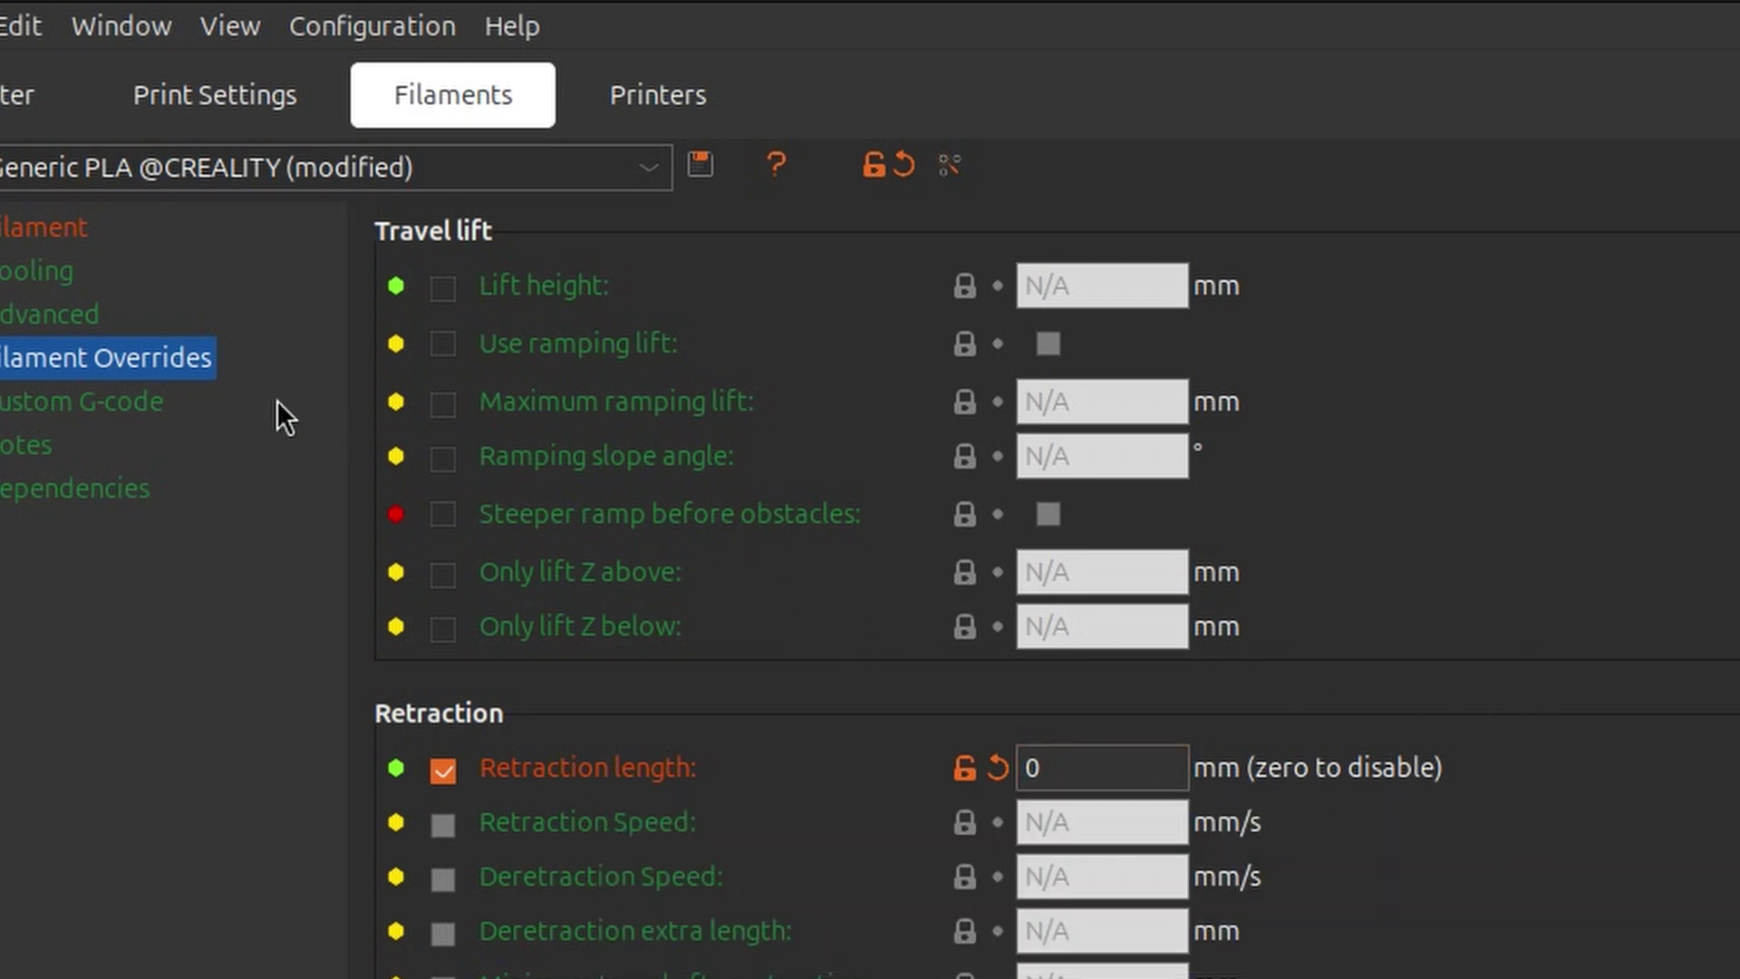
pyautogui.click(56, 313)
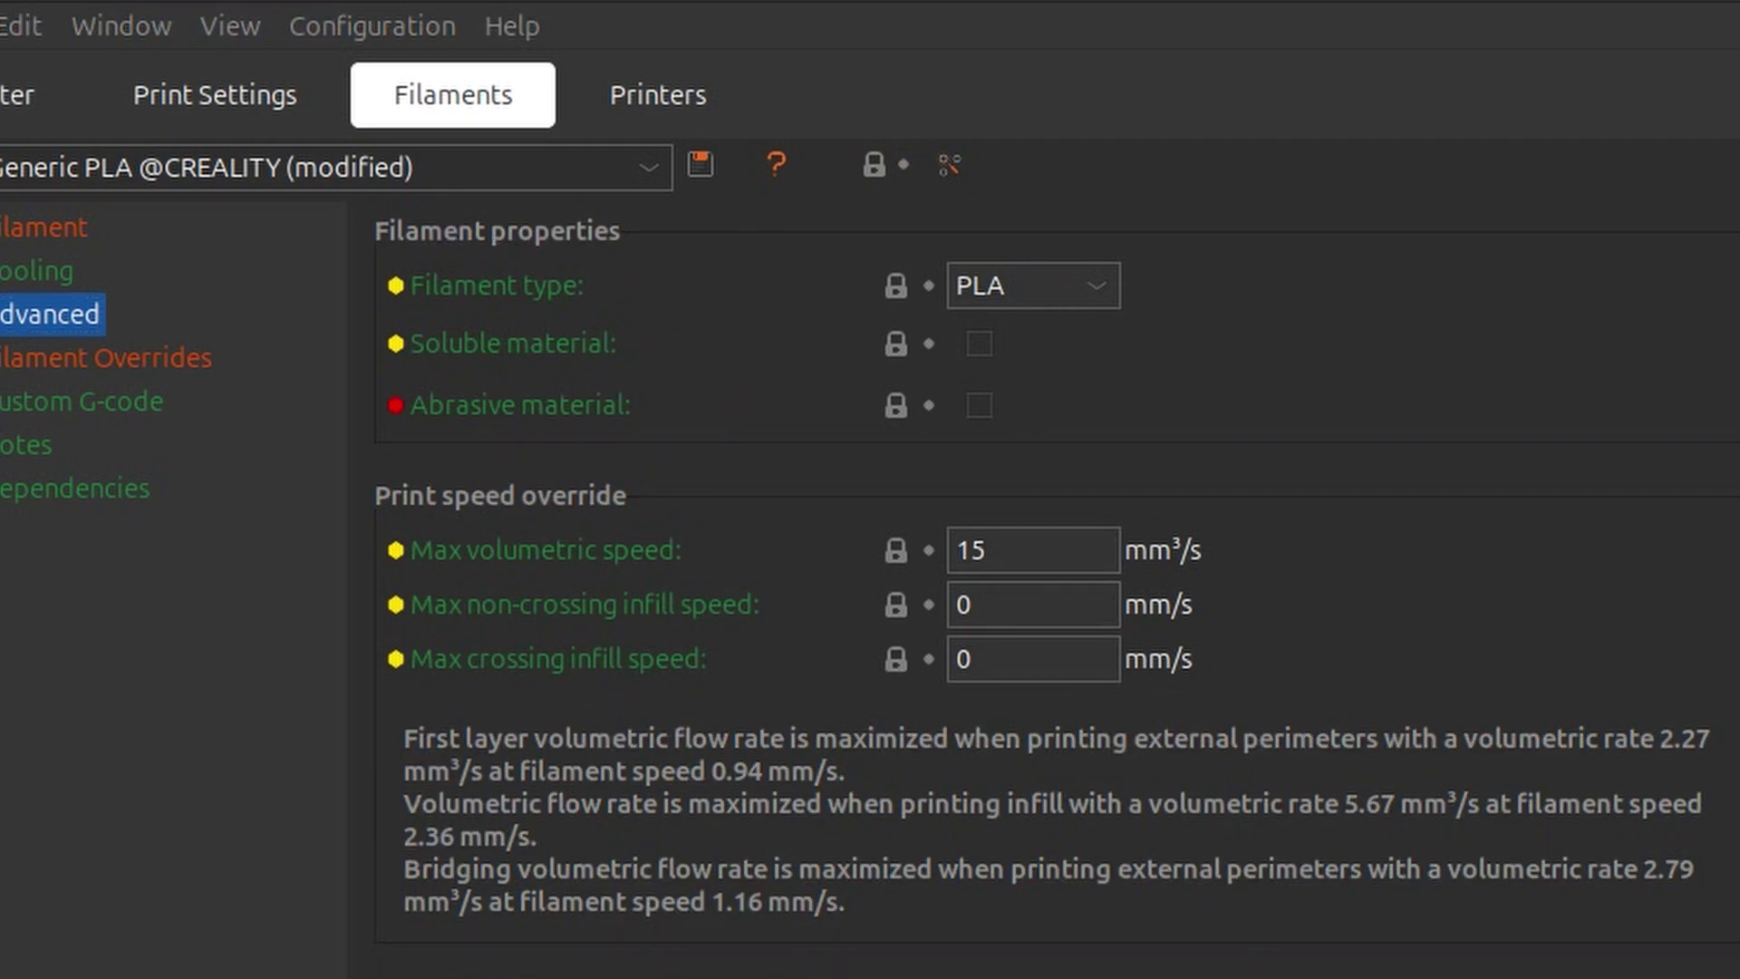
# Search 'multi' and change the Generic PLA extrusion multiplier to 1.1.
pyautogui.hotkey('ctrl', 'f')
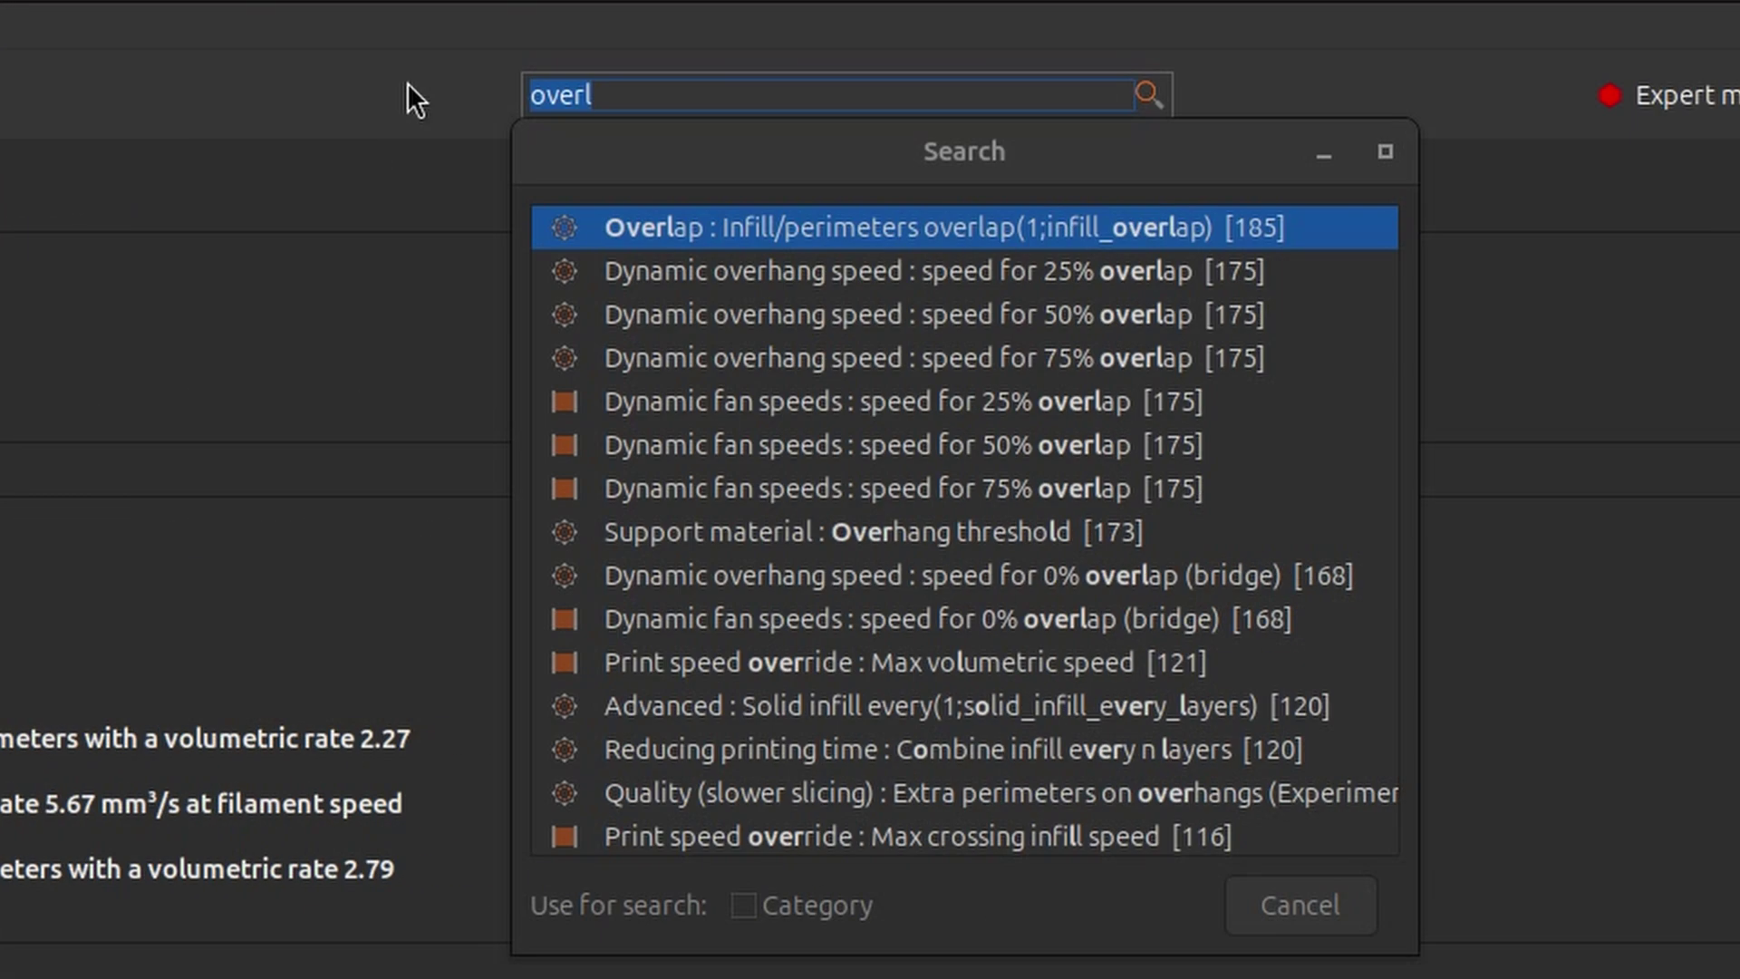
pyautogui.write('flo')
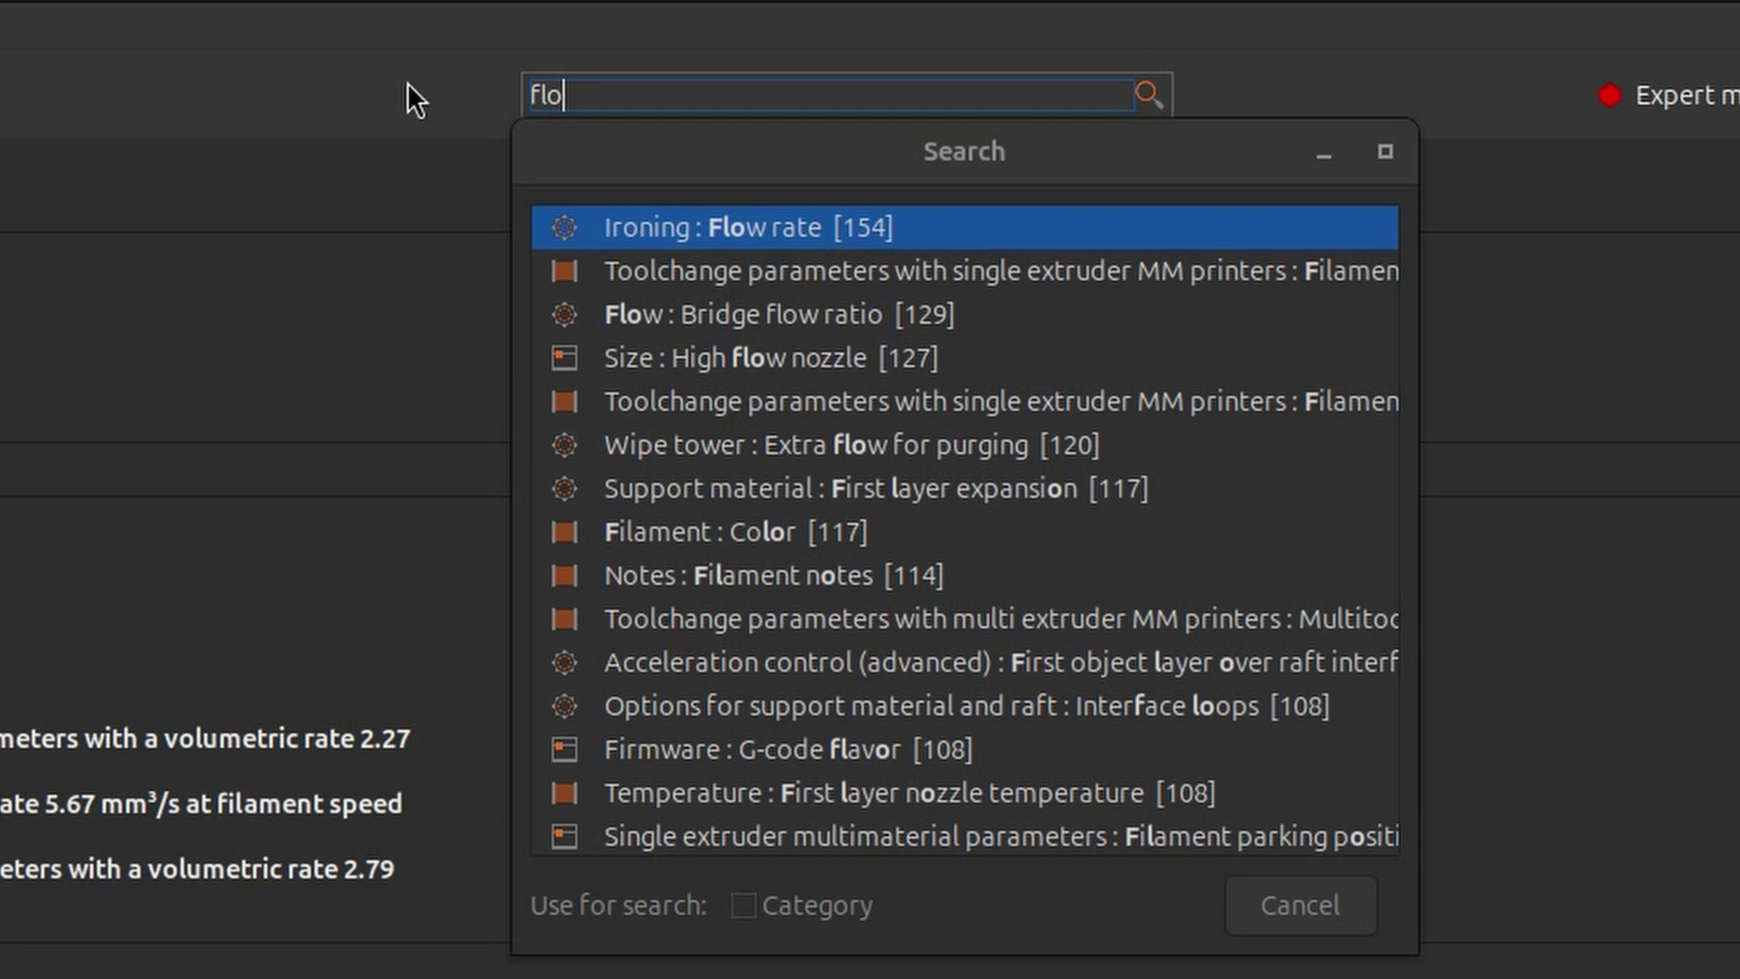
pyautogui.press('BackSpace')
pyautogui.press('BackSpace')
pyautogui.press('BackSpace')
pyautogui.write('mul')
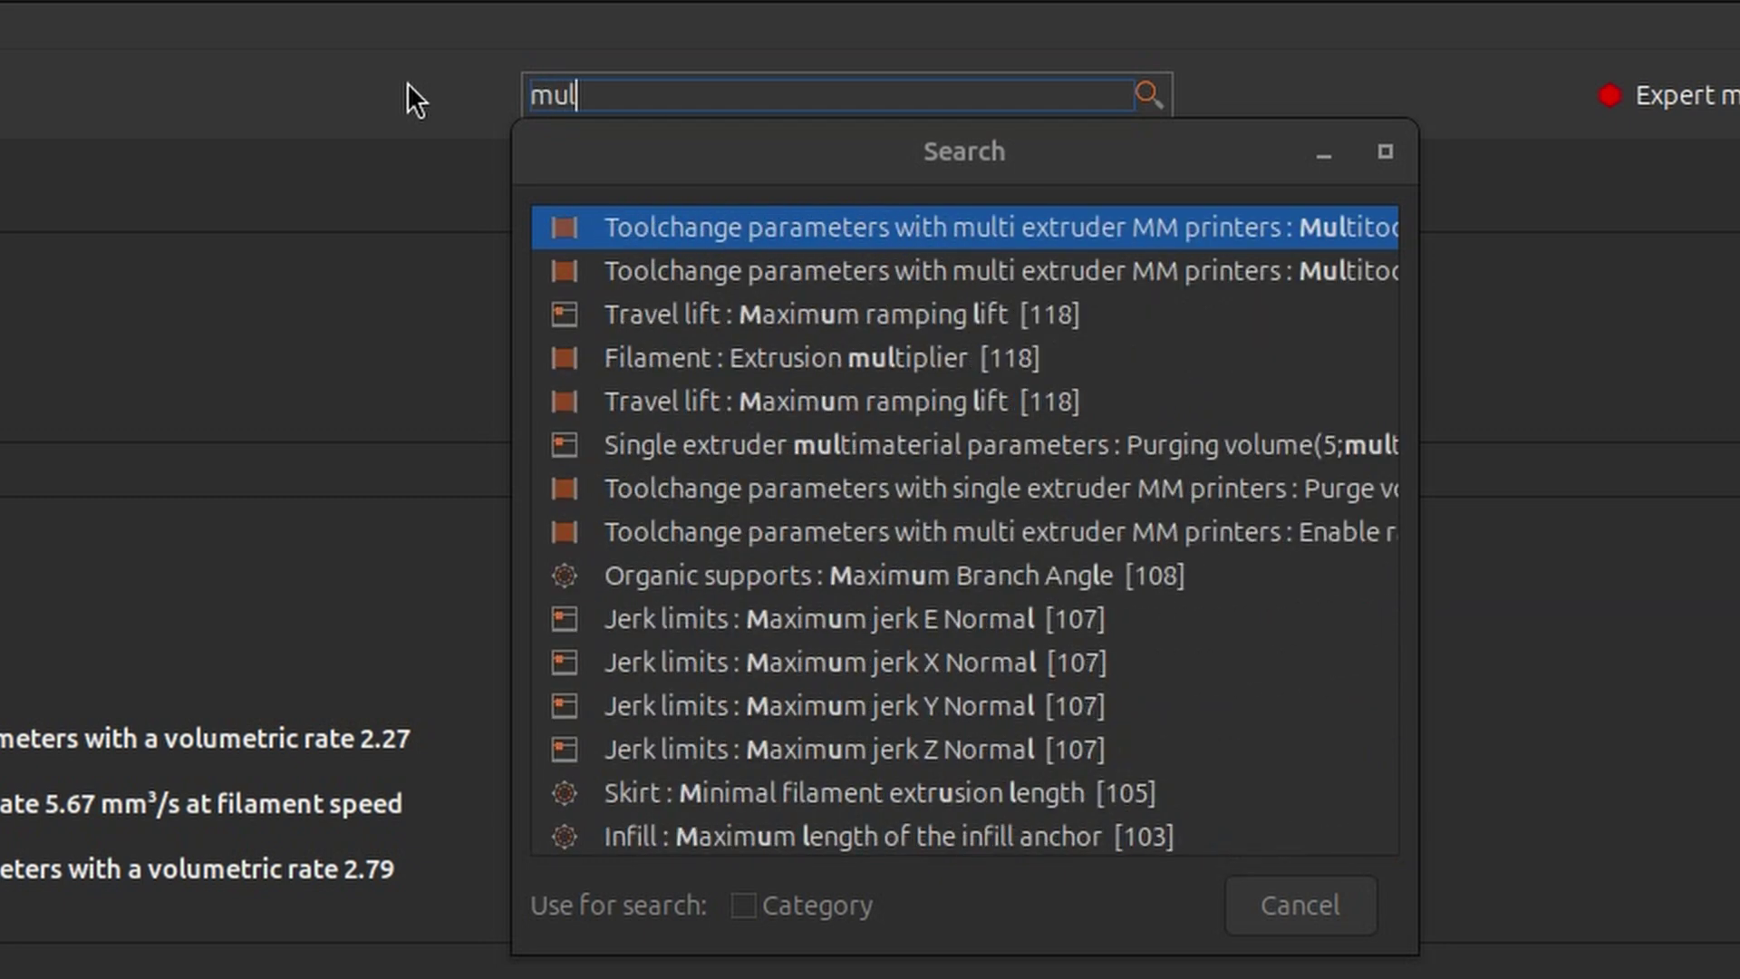
pyautogui.write('ti')
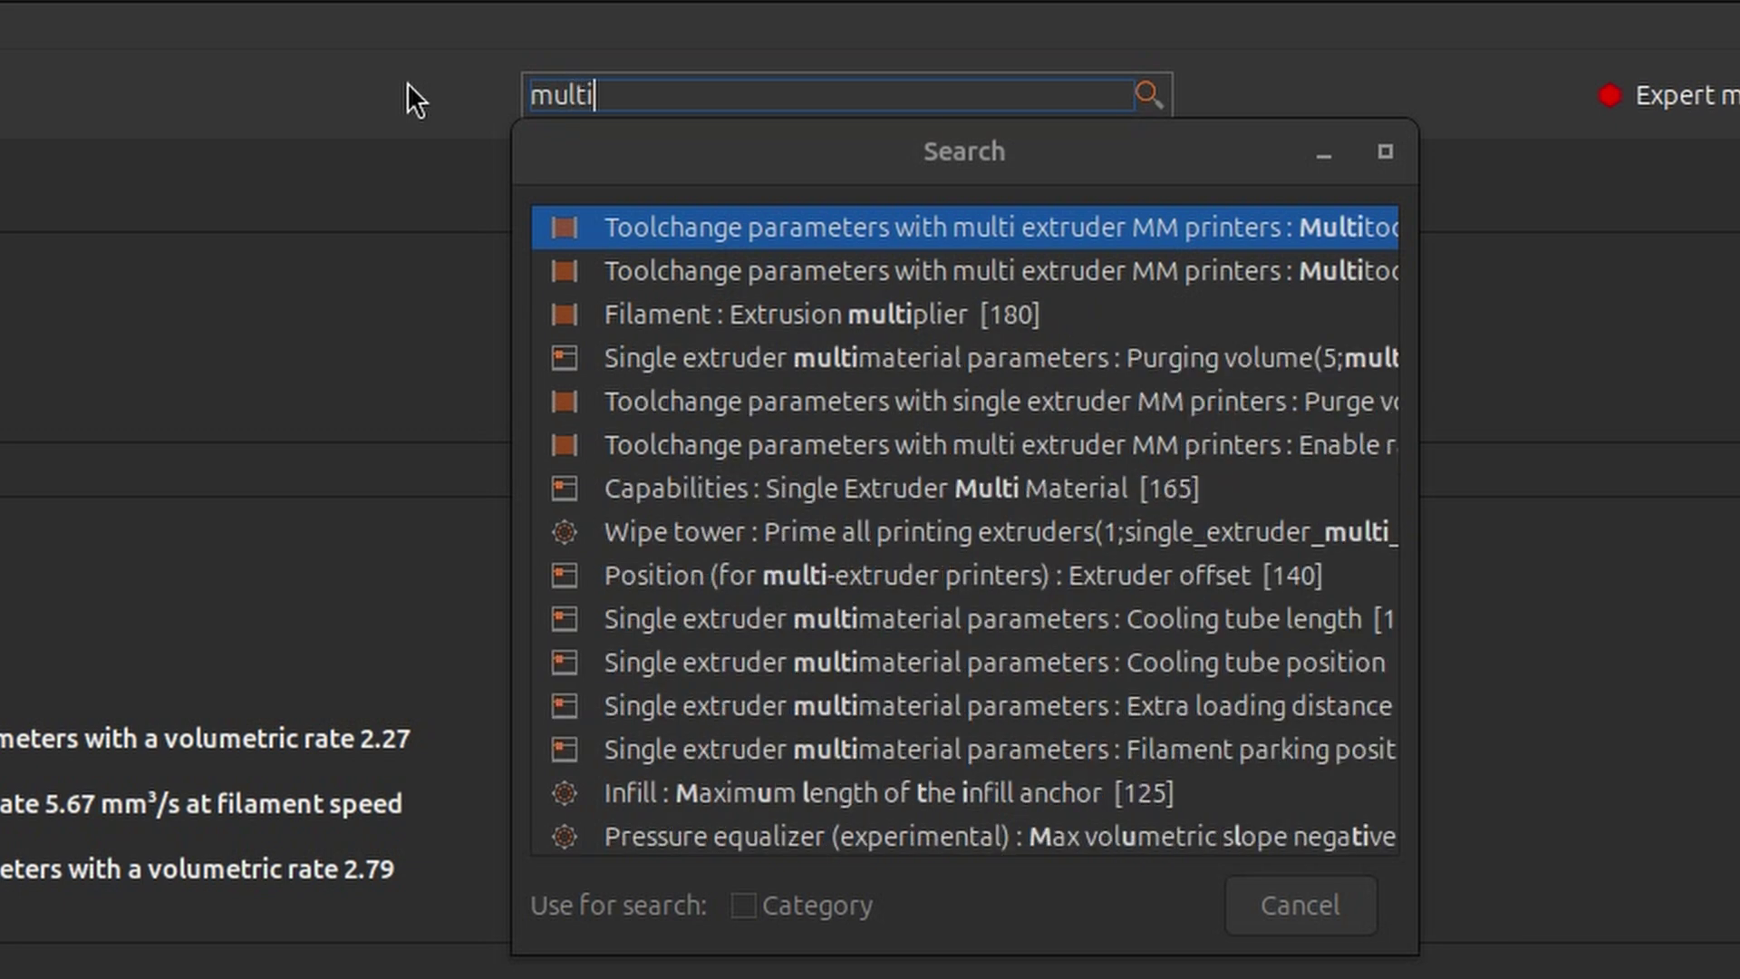
pyautogui.click(807, 314)
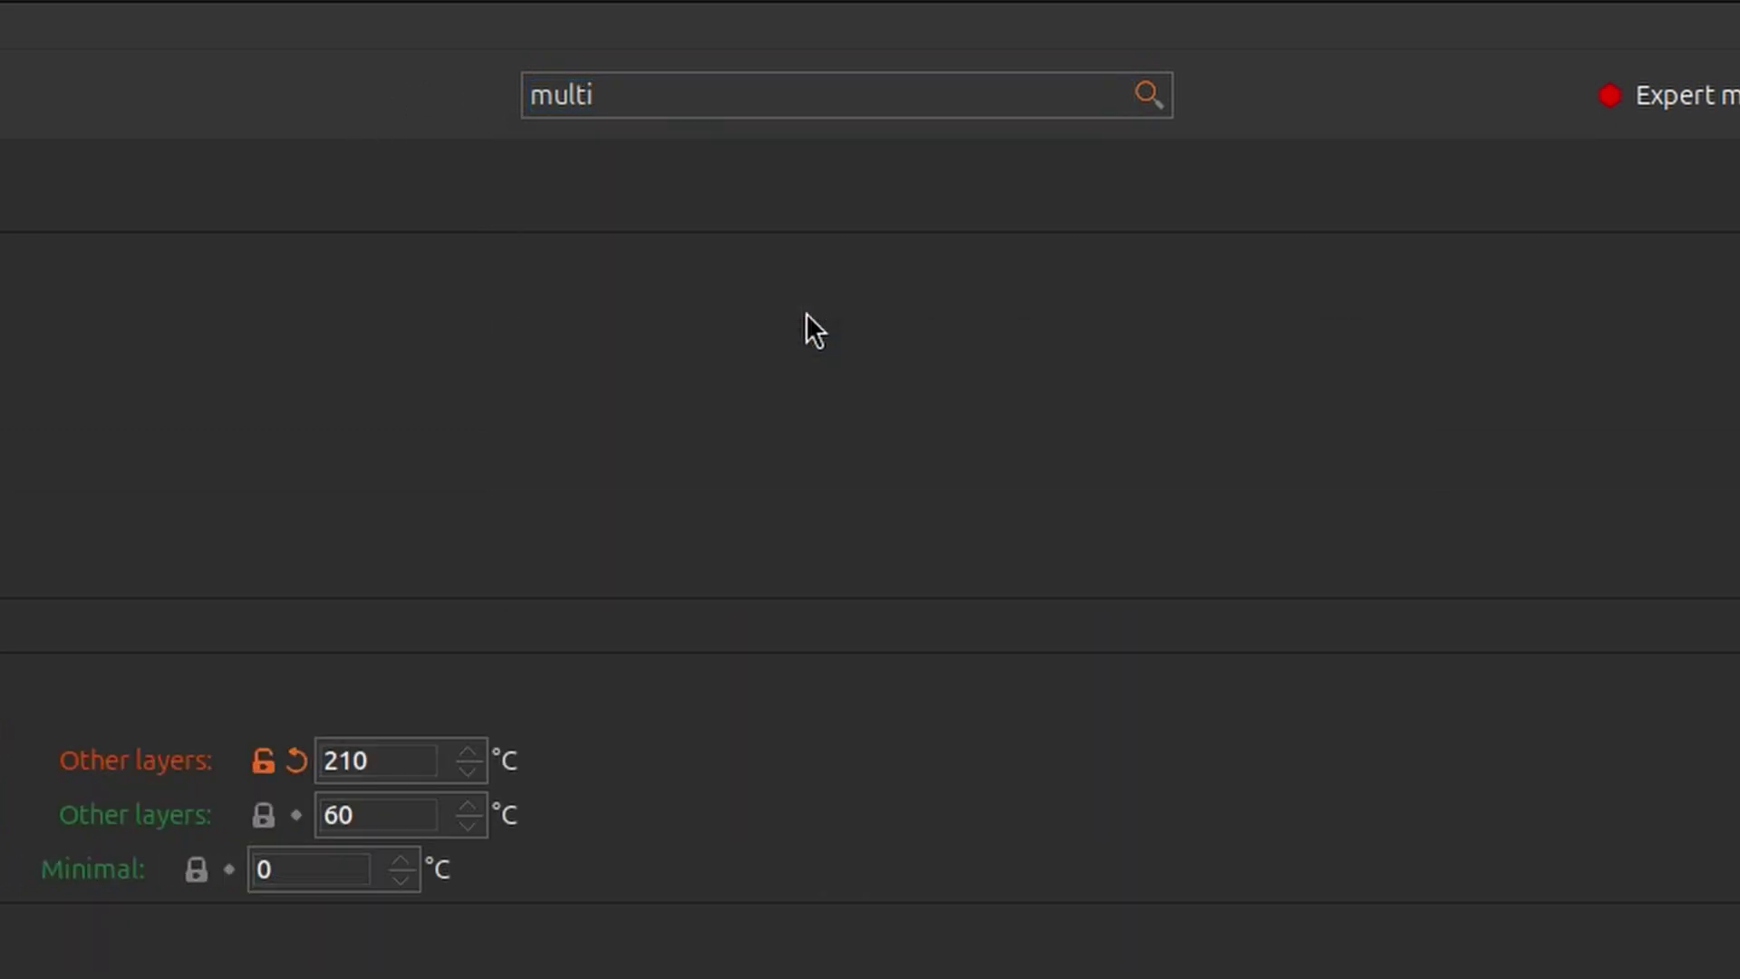
pyautogui.click(1108, 405)
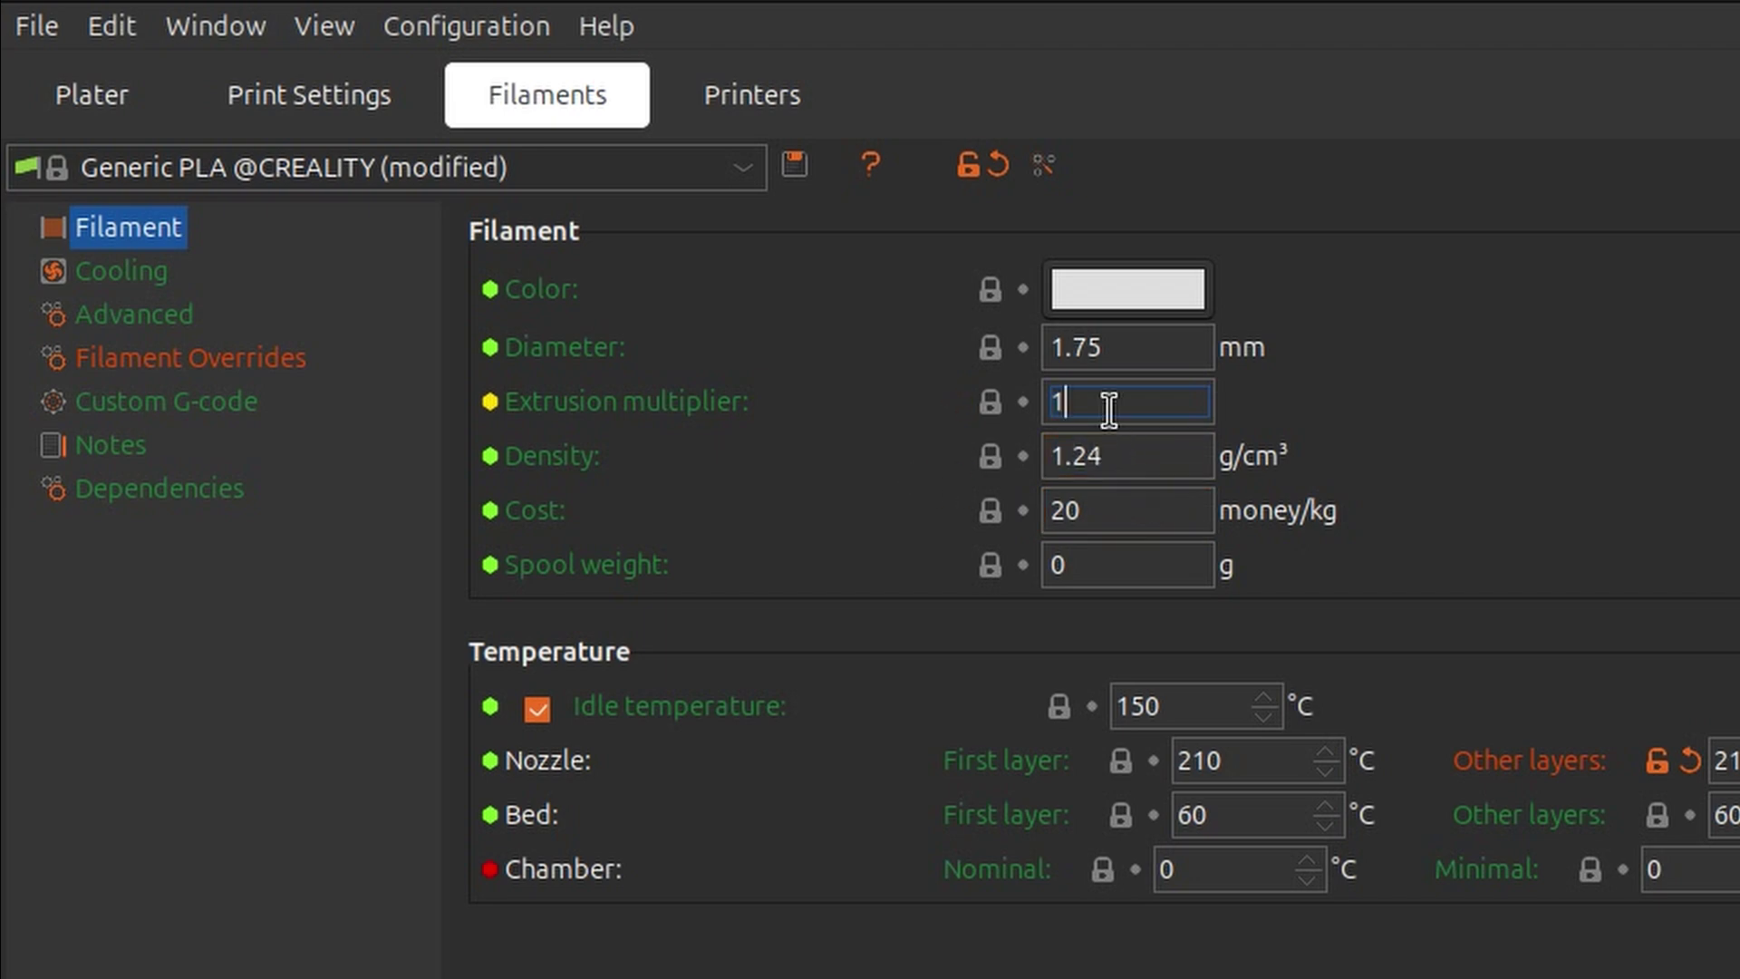
pyautogui.write('.1')
pyautogui.press('Return')
# On the Cooling page, set both Min and Max fan speed to 80%.
pyautogui.click(188, 270)
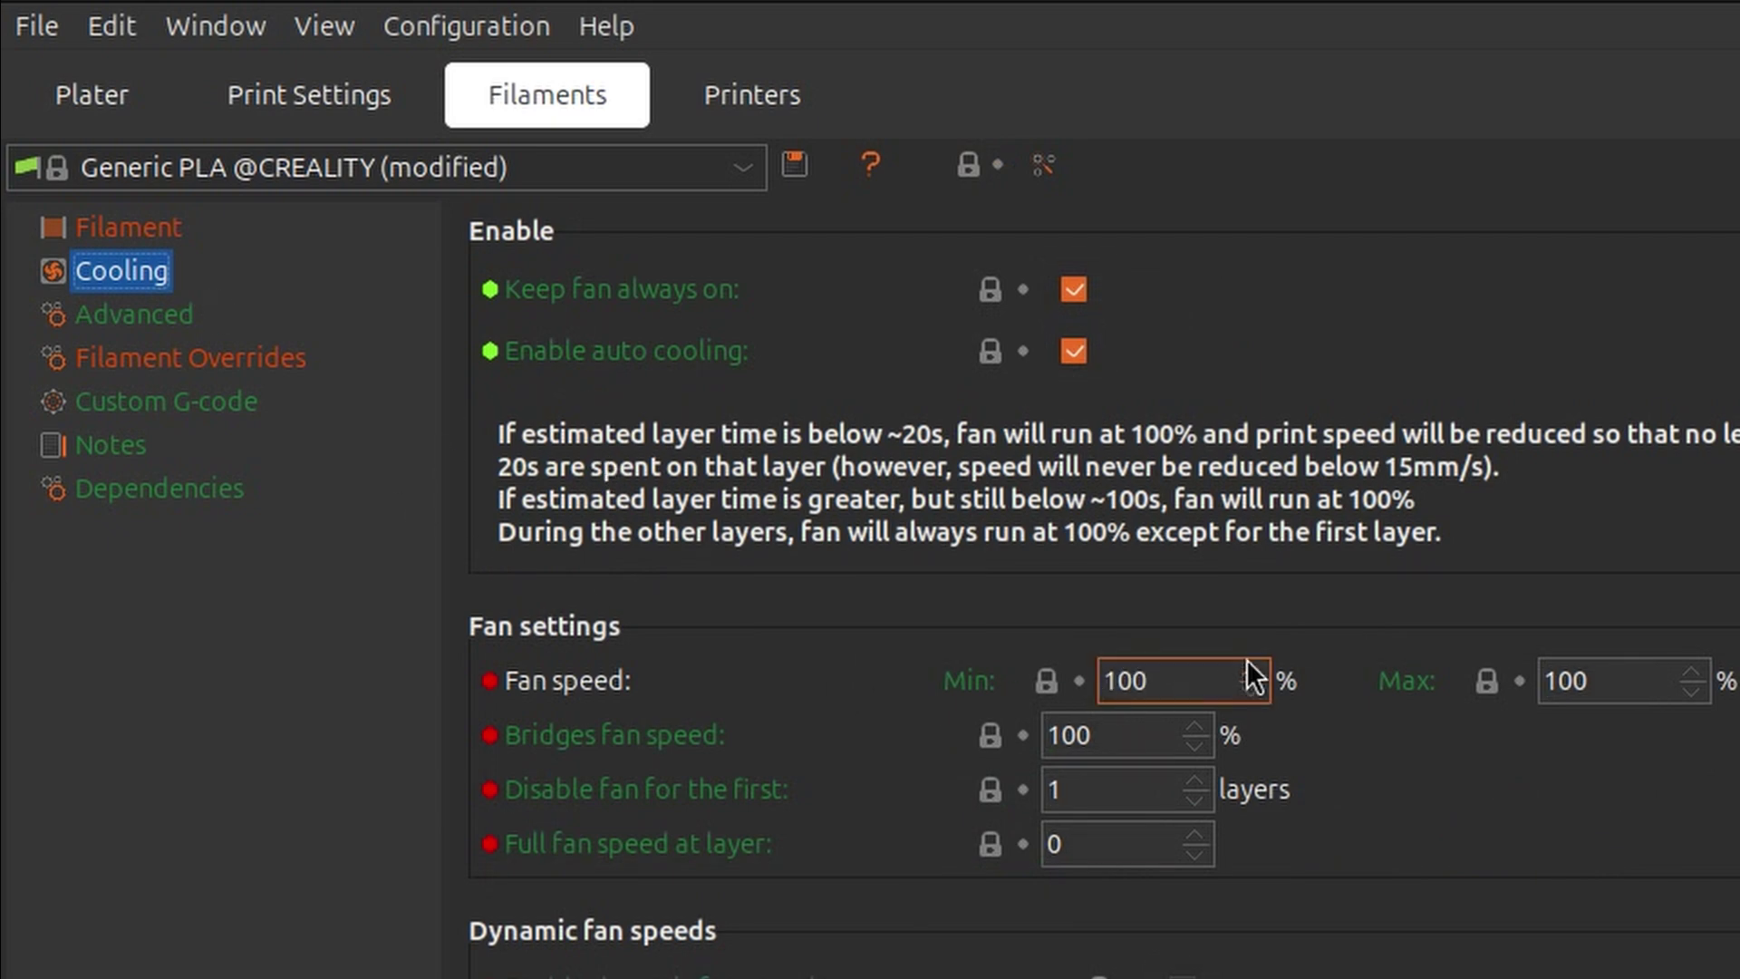
pyautogui.click(1170, 678)
pyautogui.doubleClick(1171, 678)
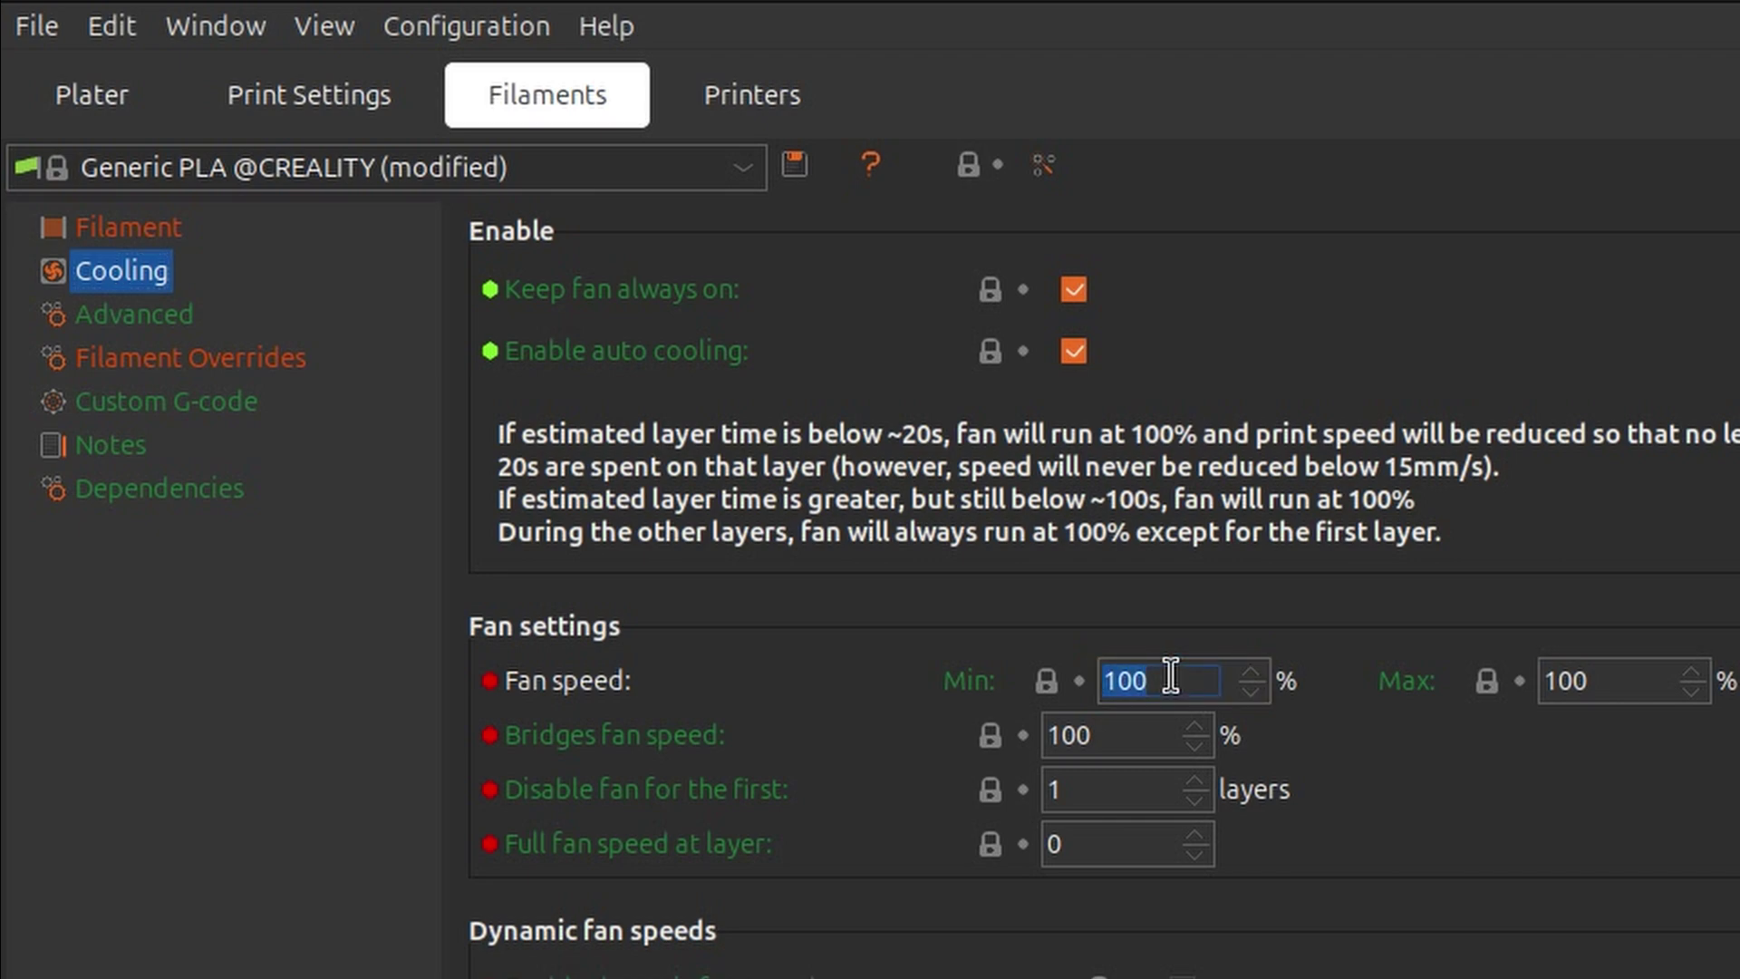
pyautogui.click(1171, 678)
pyautogui.moveTo(1170, 678); pyautogui.dragTo(1053, 686)
pyautogui.write('80')
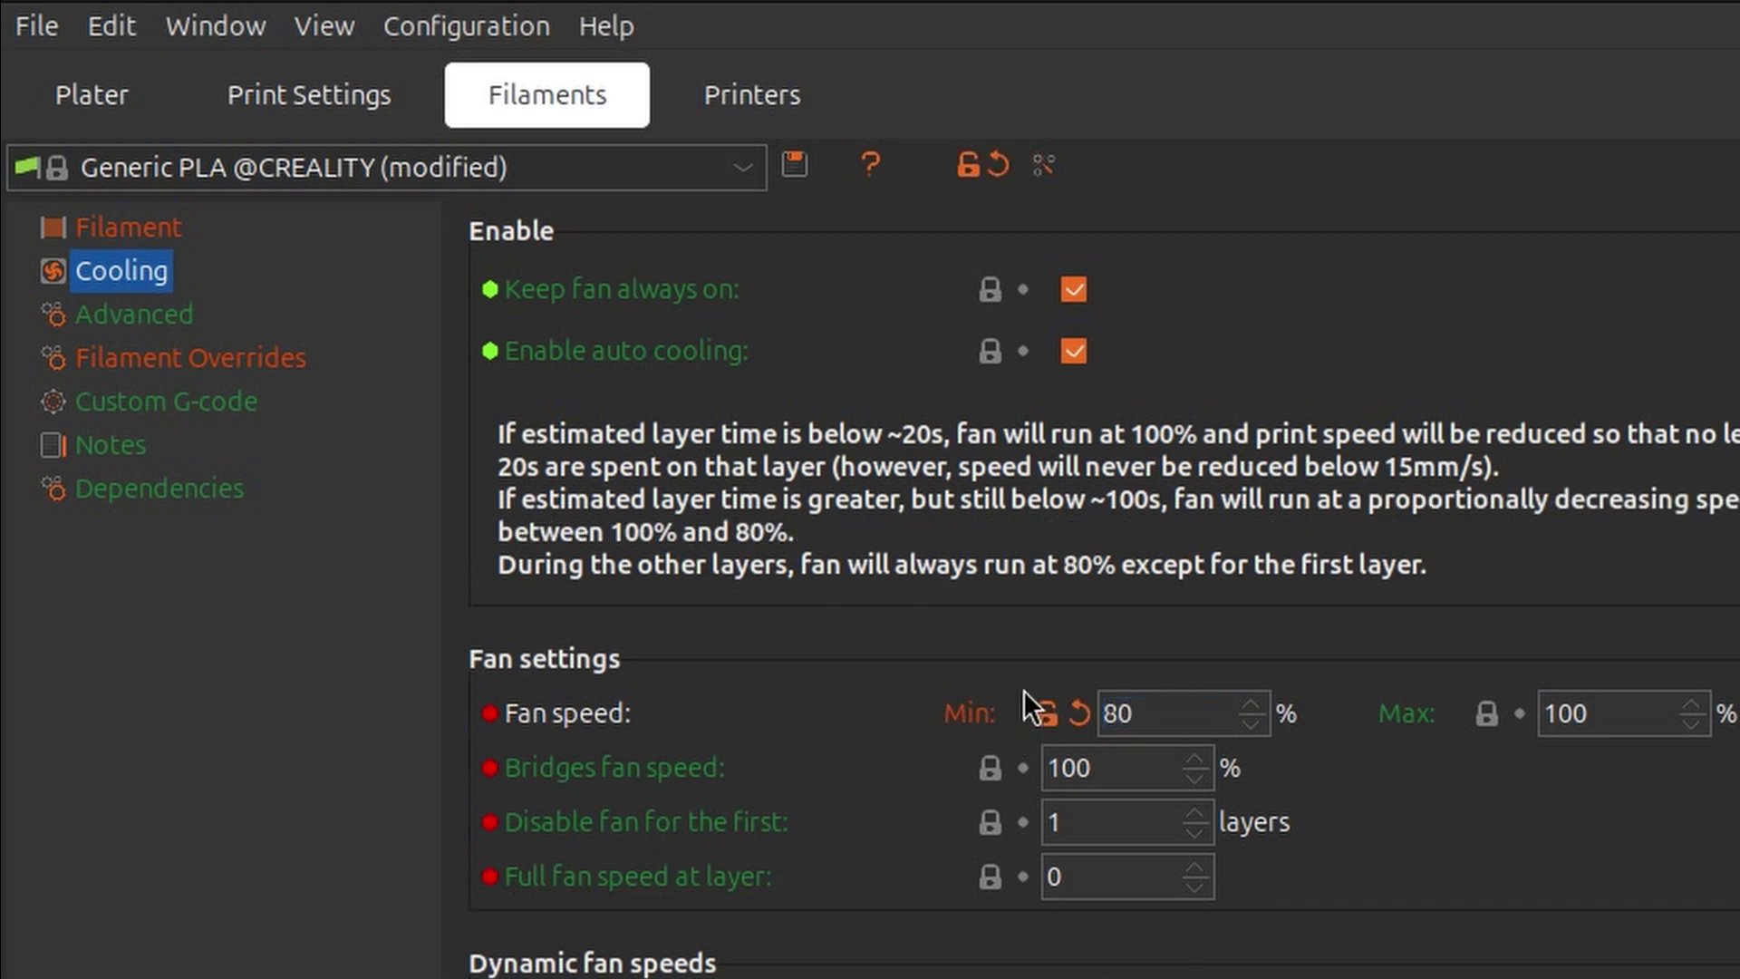
pyautogui.doubleClick(1553, 712)
pyautogui.write('80')
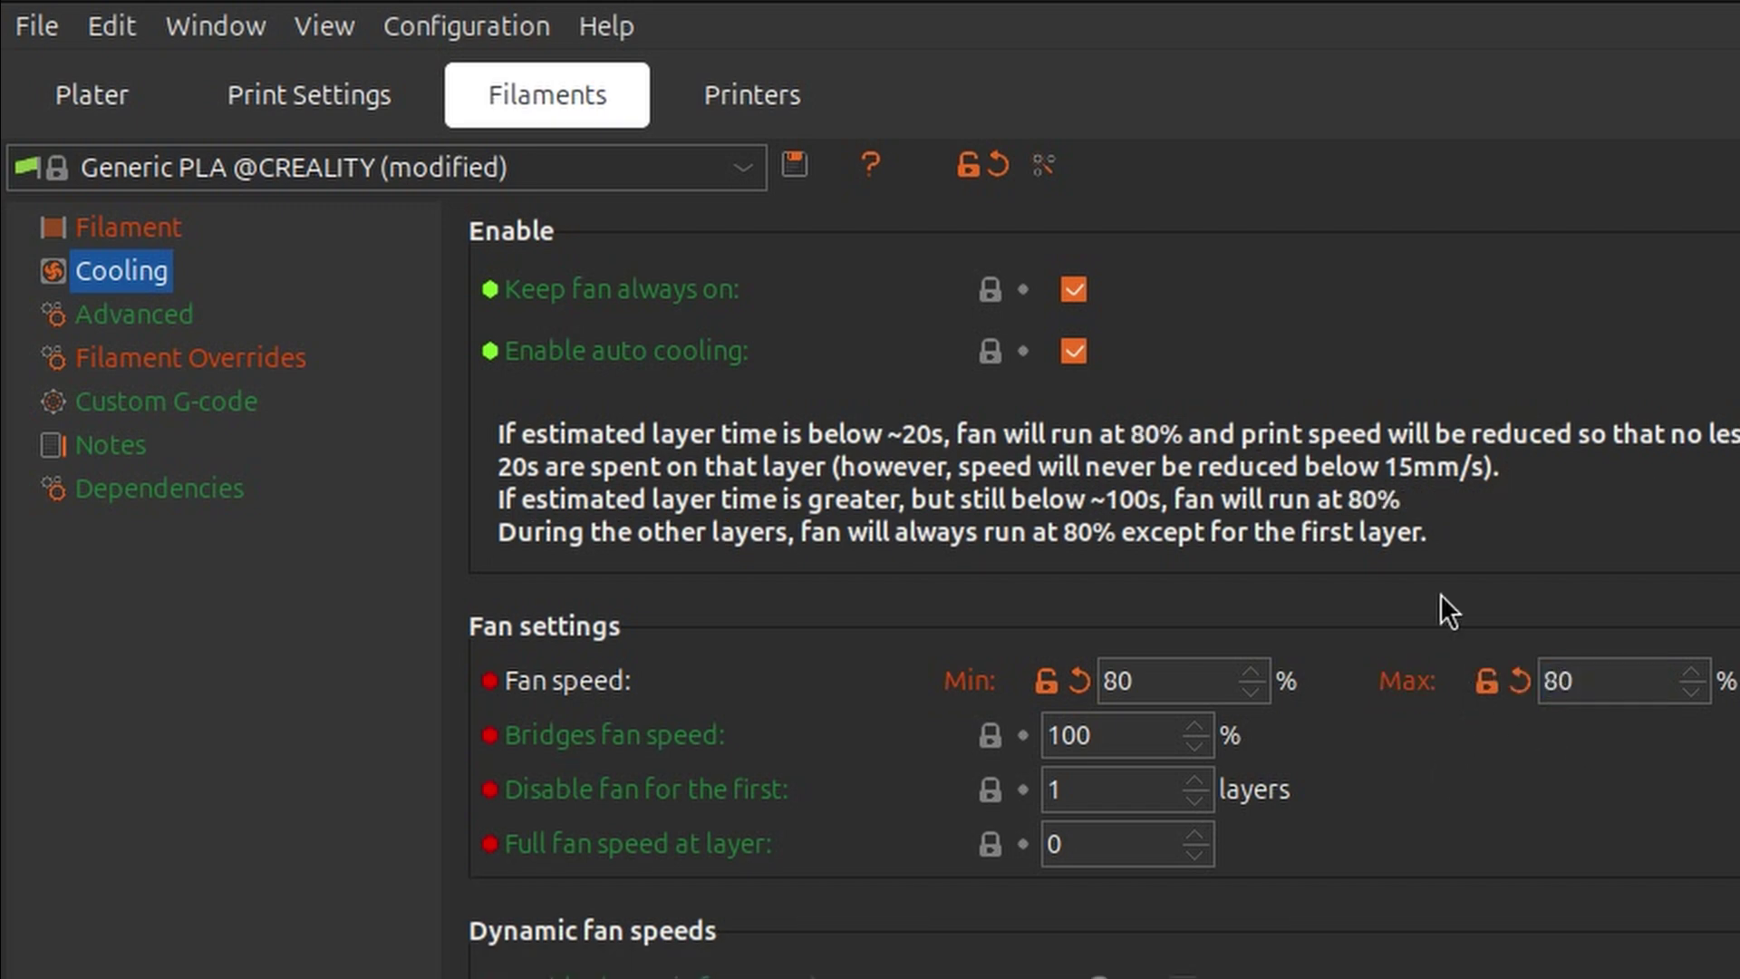
pyautogui.click(1042, 166)
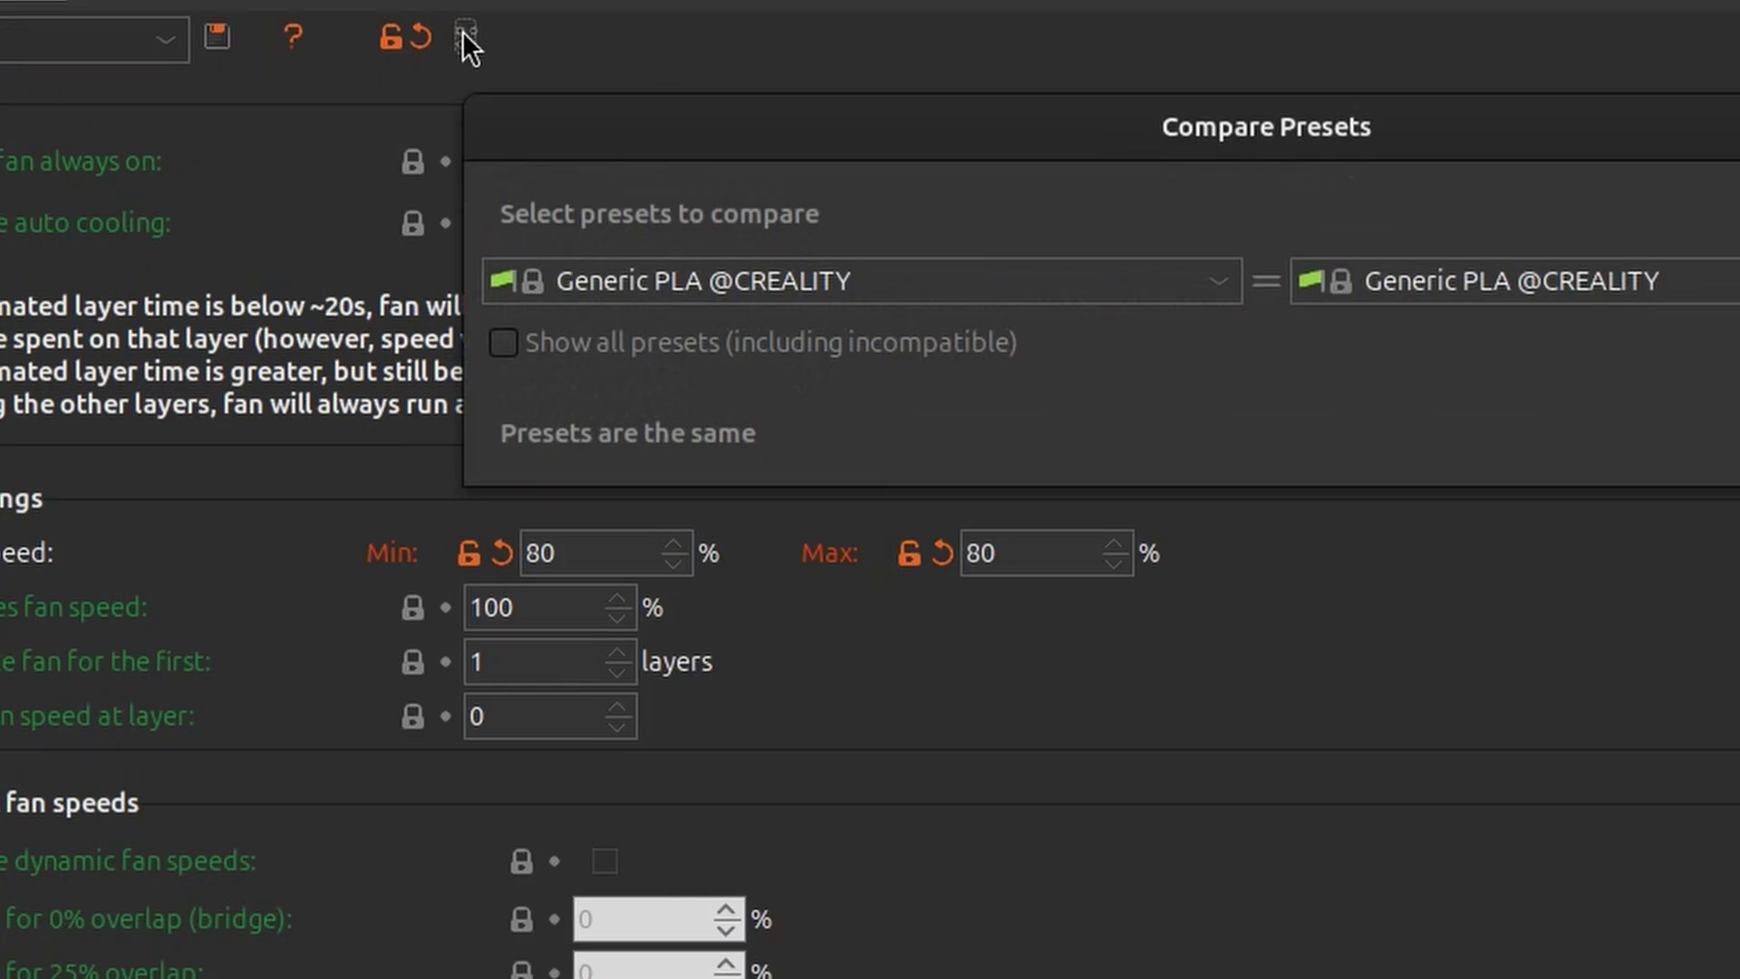
pyautogui.click(1063, 192)
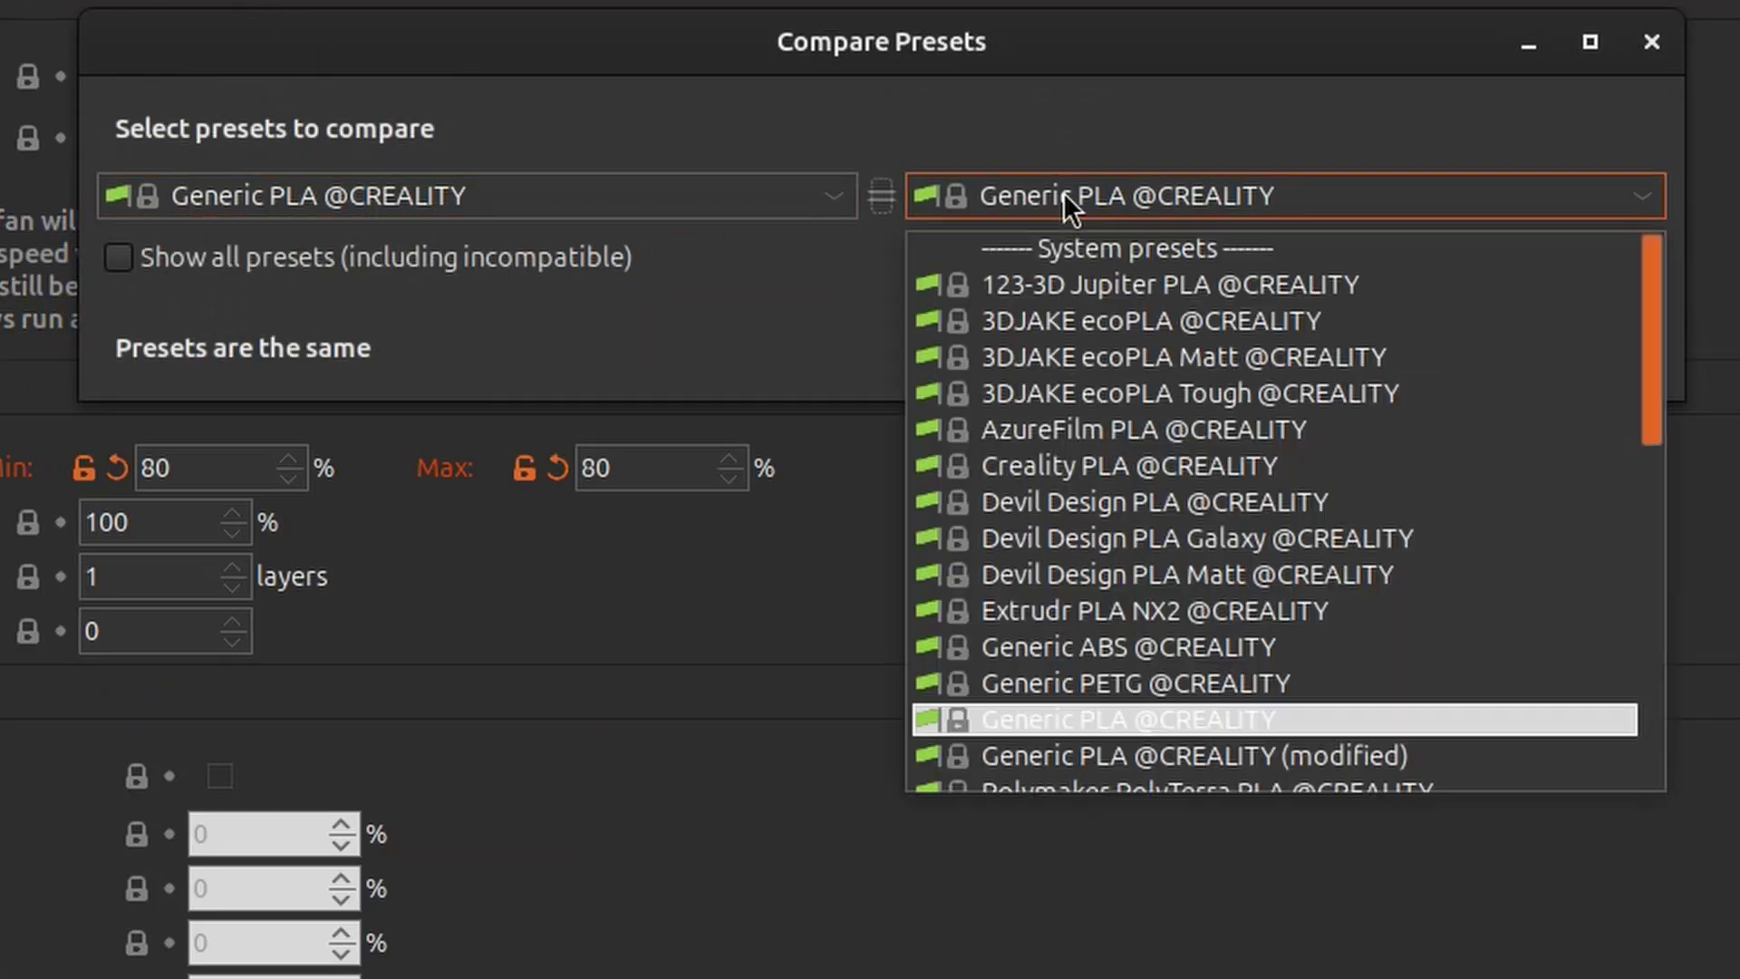
pyautogui.click(1329, 750)
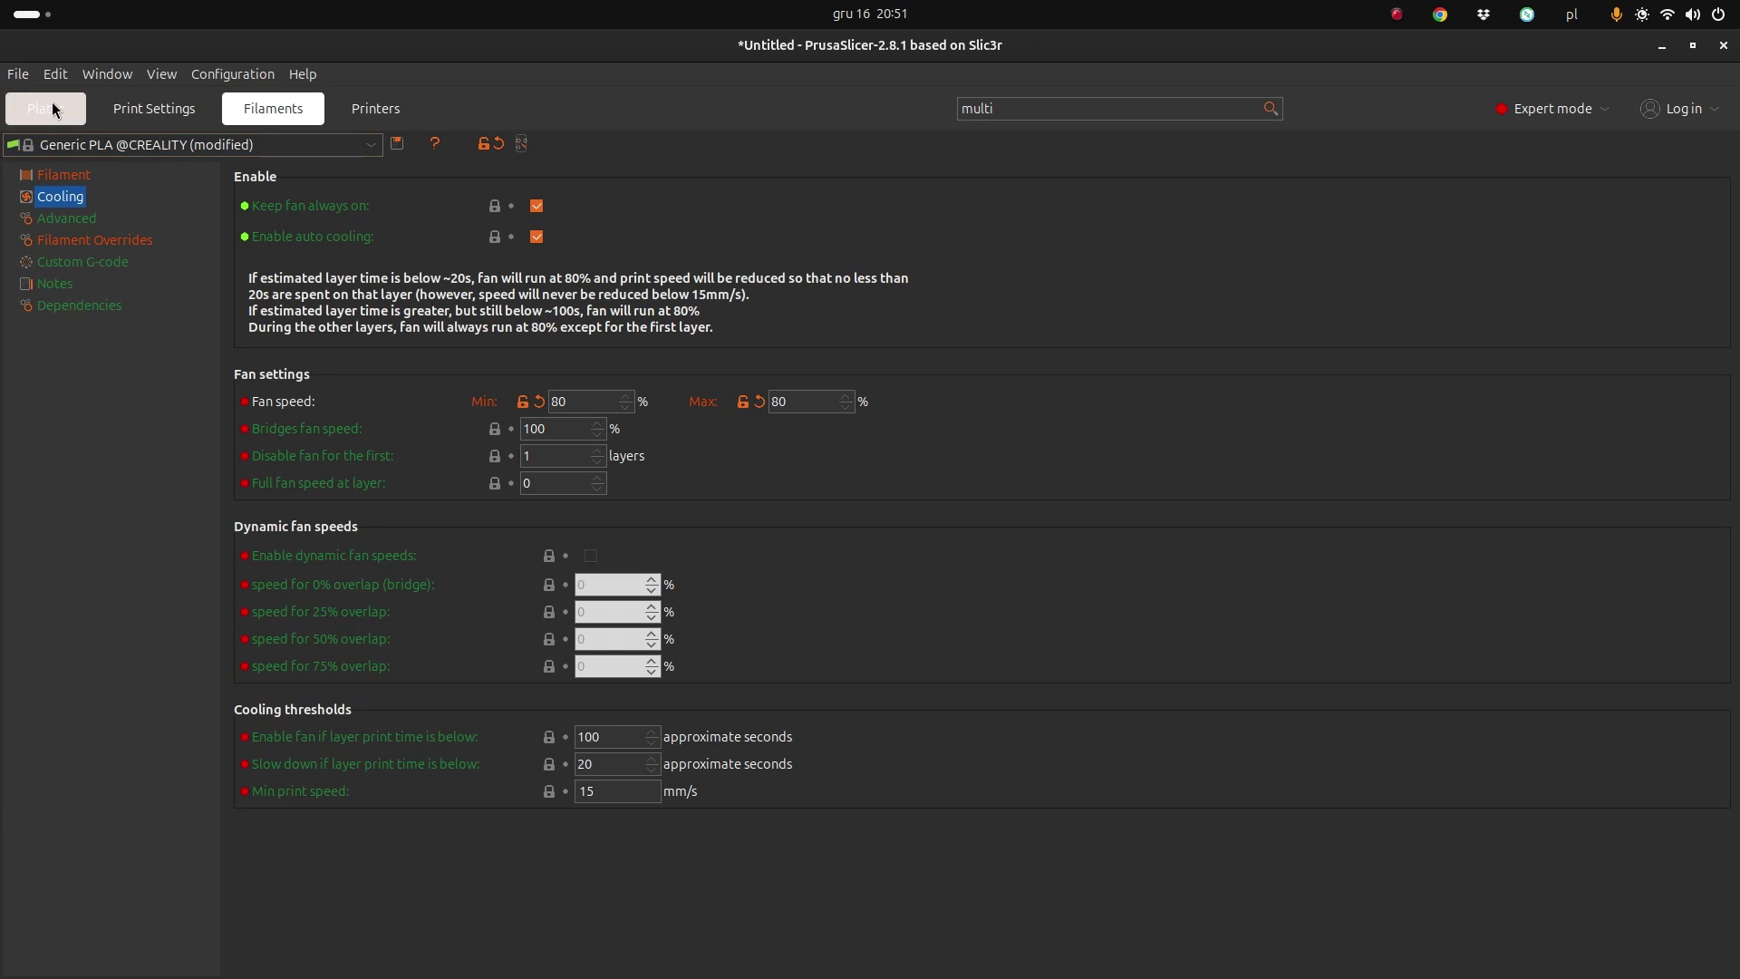
# Slice the ConePot from the Plater and orbit the spiral-vase preview from several angles.
pyautogui.click(46, 108)
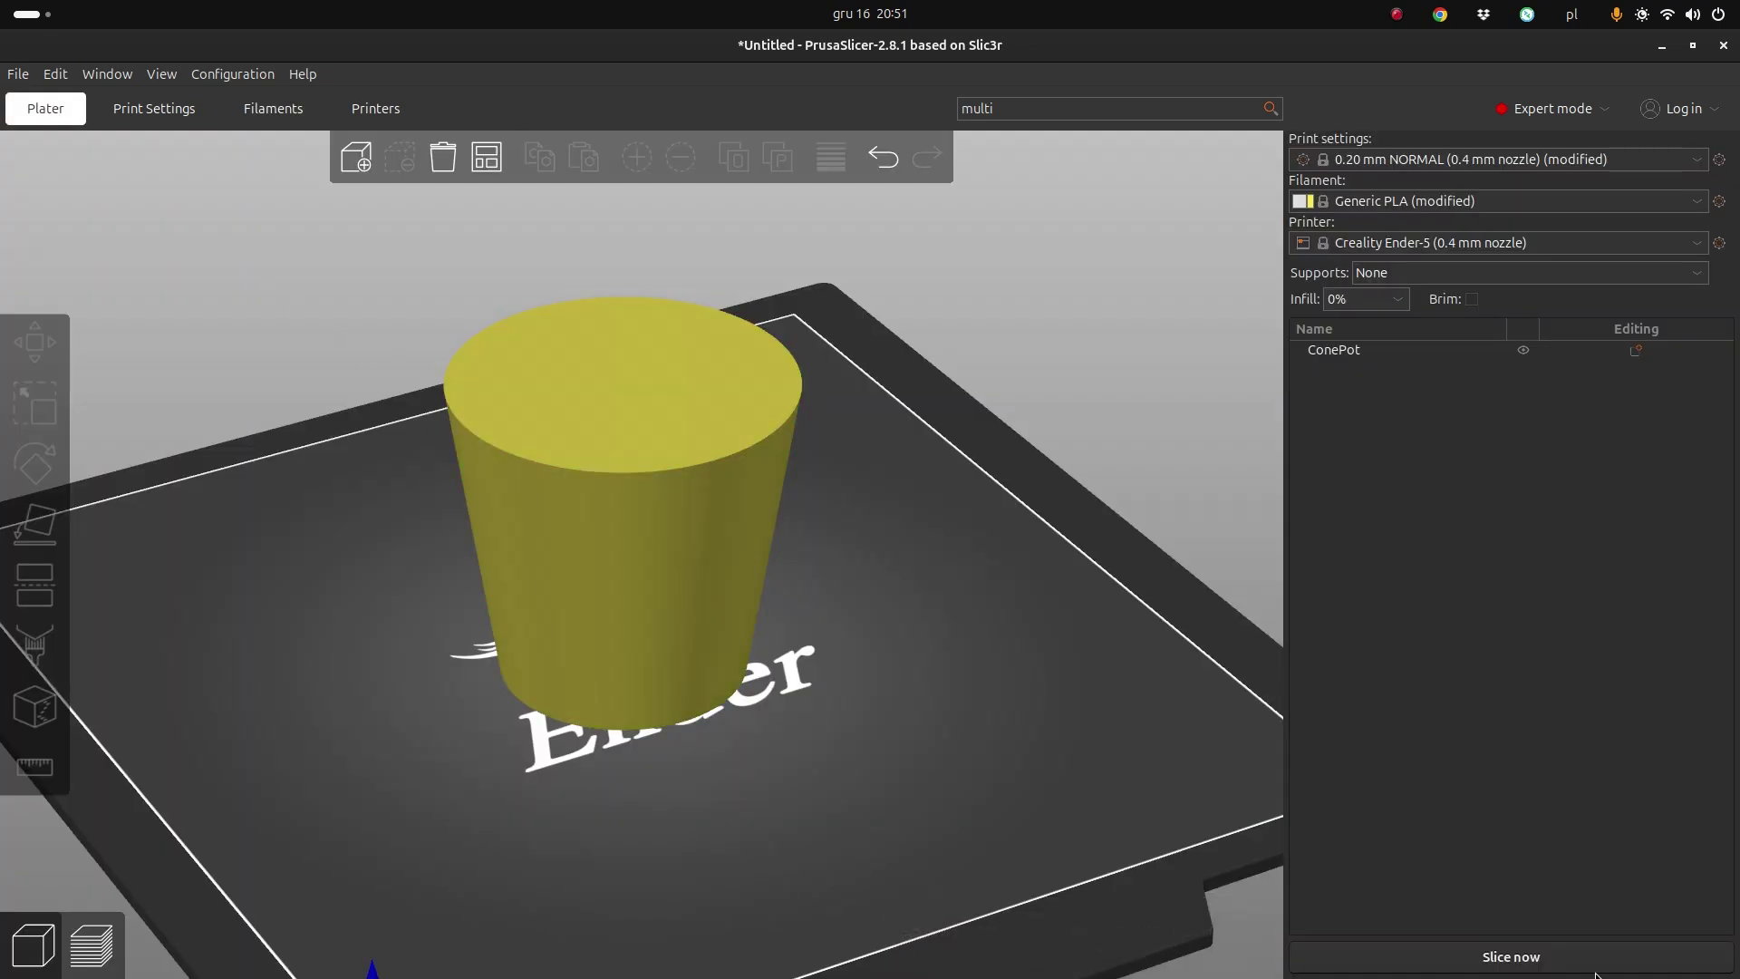
pyautogui.click(1494, 967)
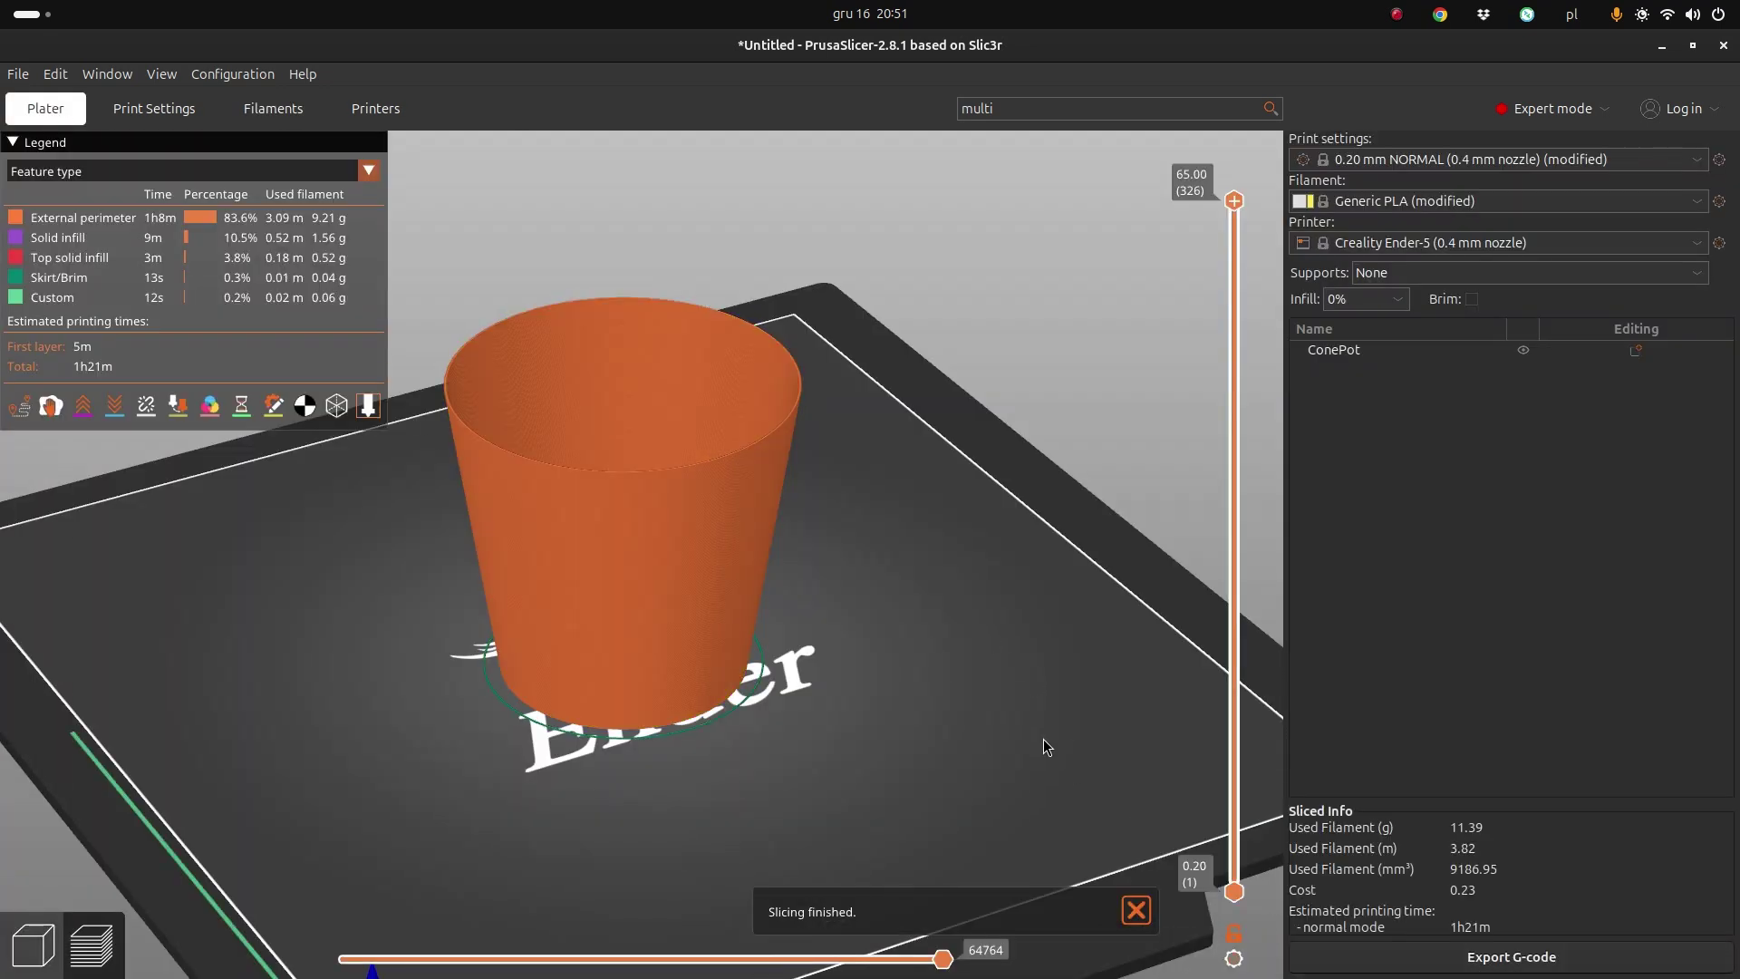
pyautogui.moveTo(896, 438); pyautogui.dragTo(955, 450)
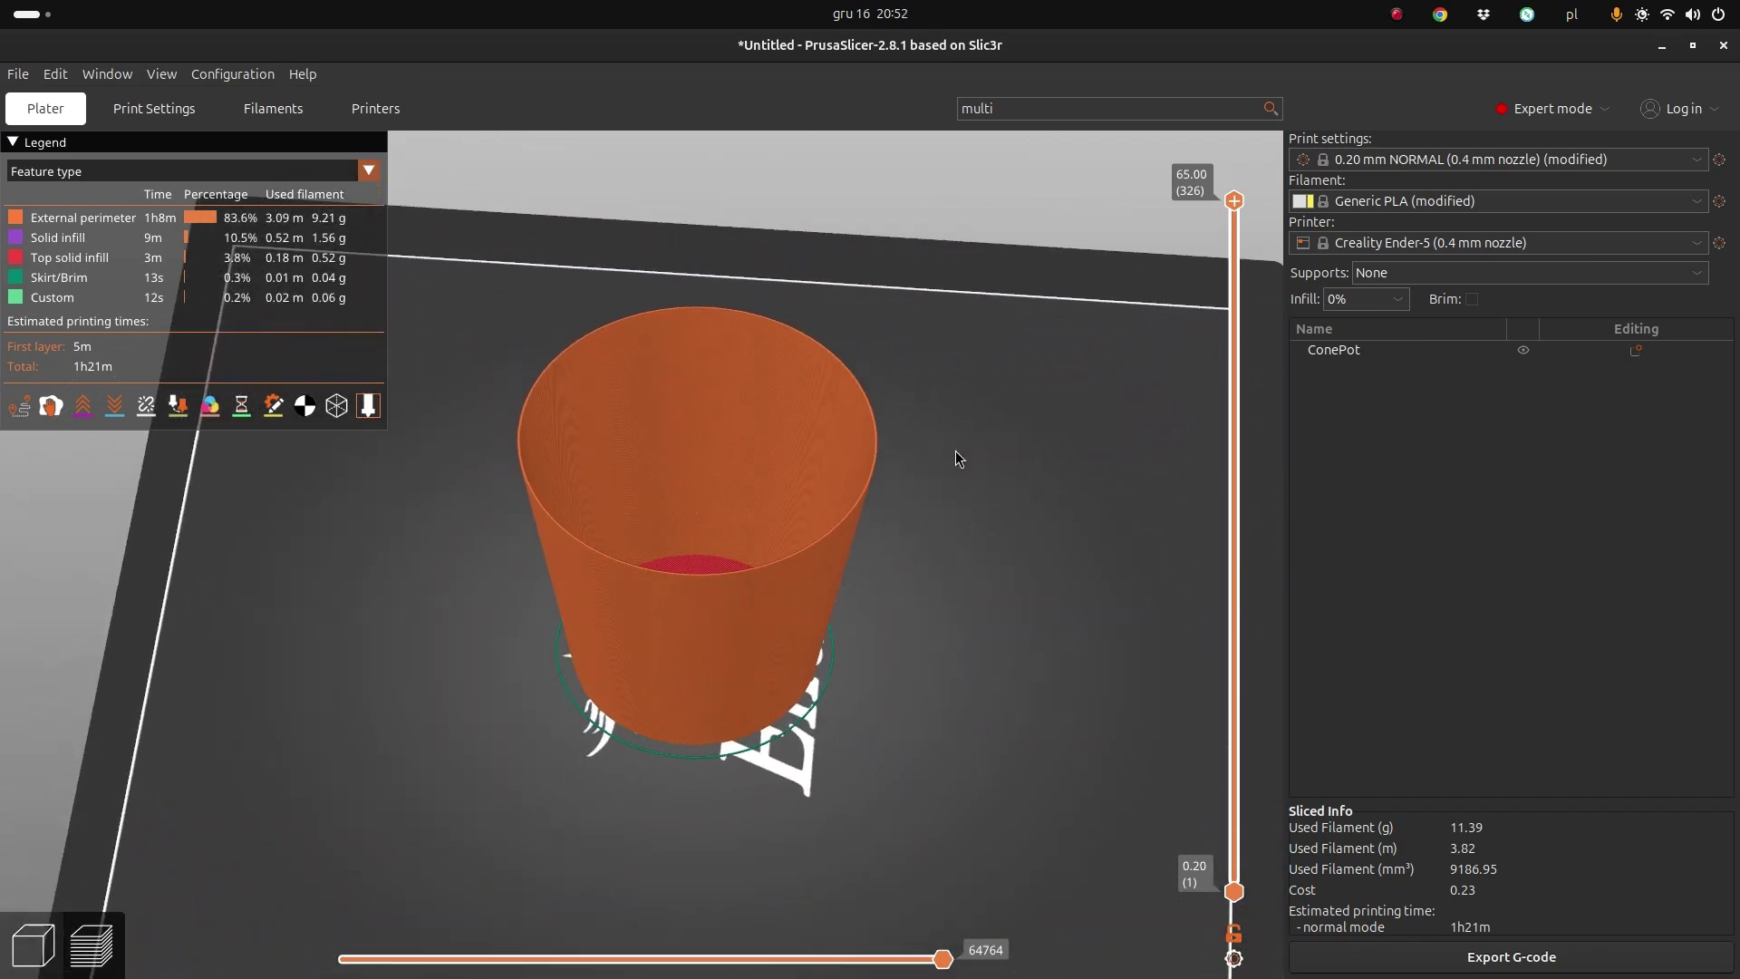
pyautogui.scroll(5, 948, 514)
pyautogui.moveTo(1069, 640); pyautogui.dragTo(979, 598)
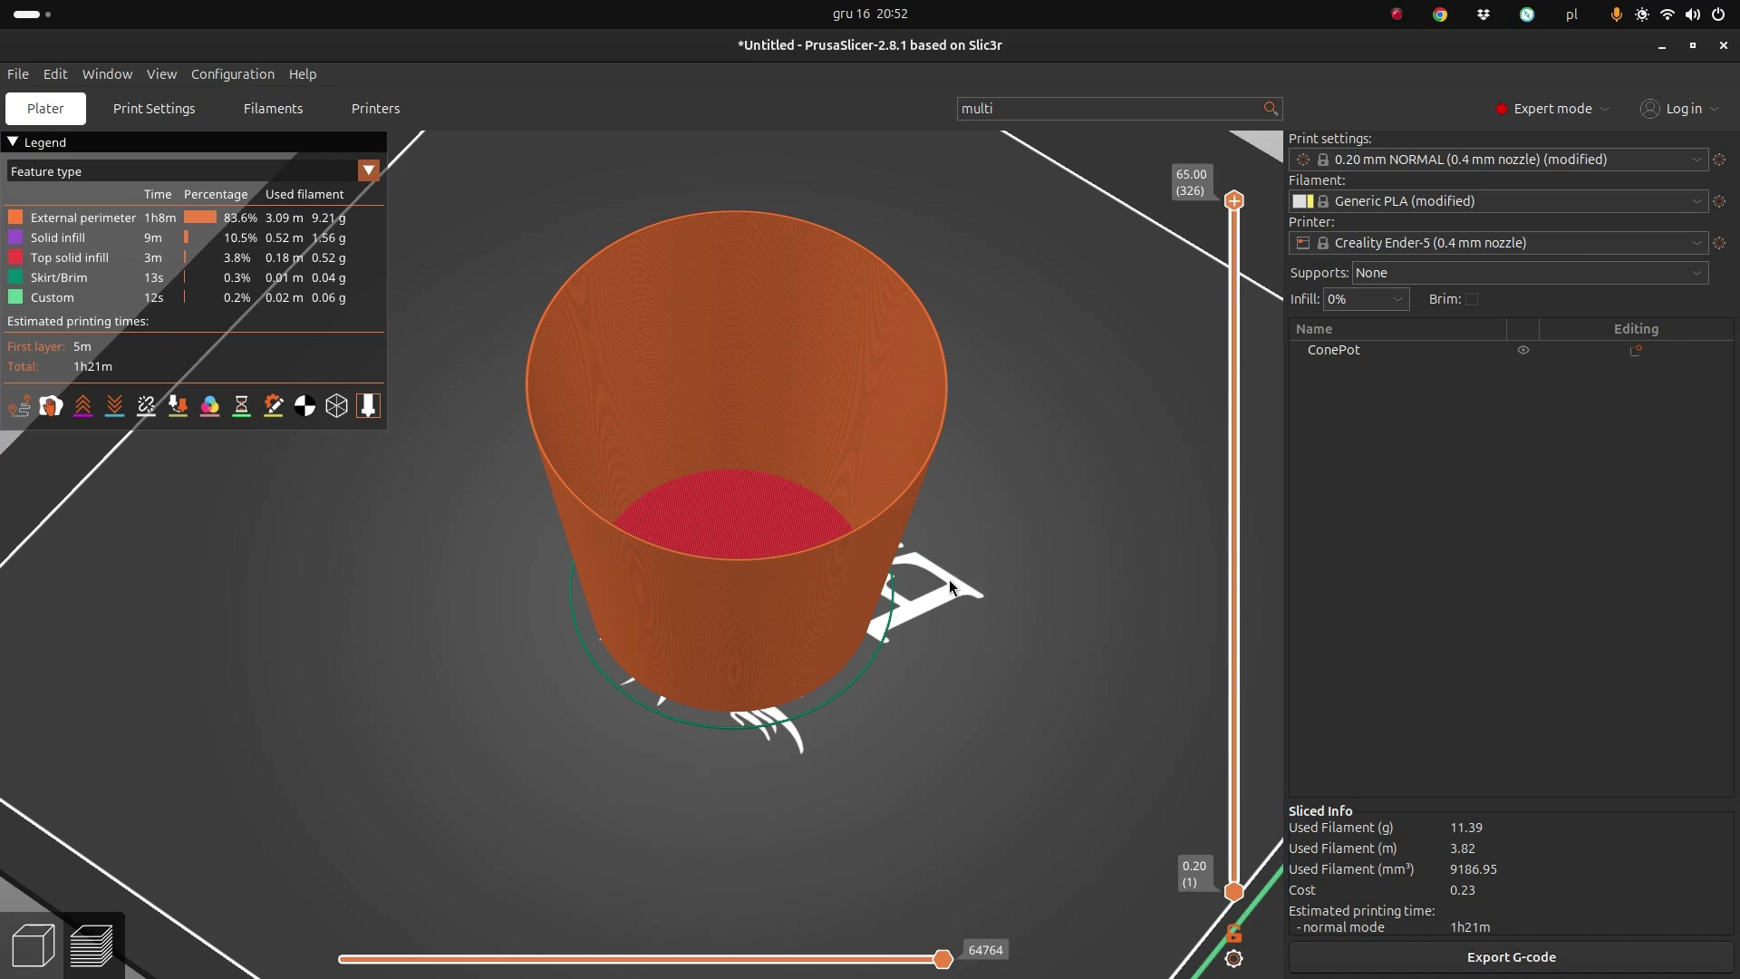
pyautogui.scroll(2, 735, 470)
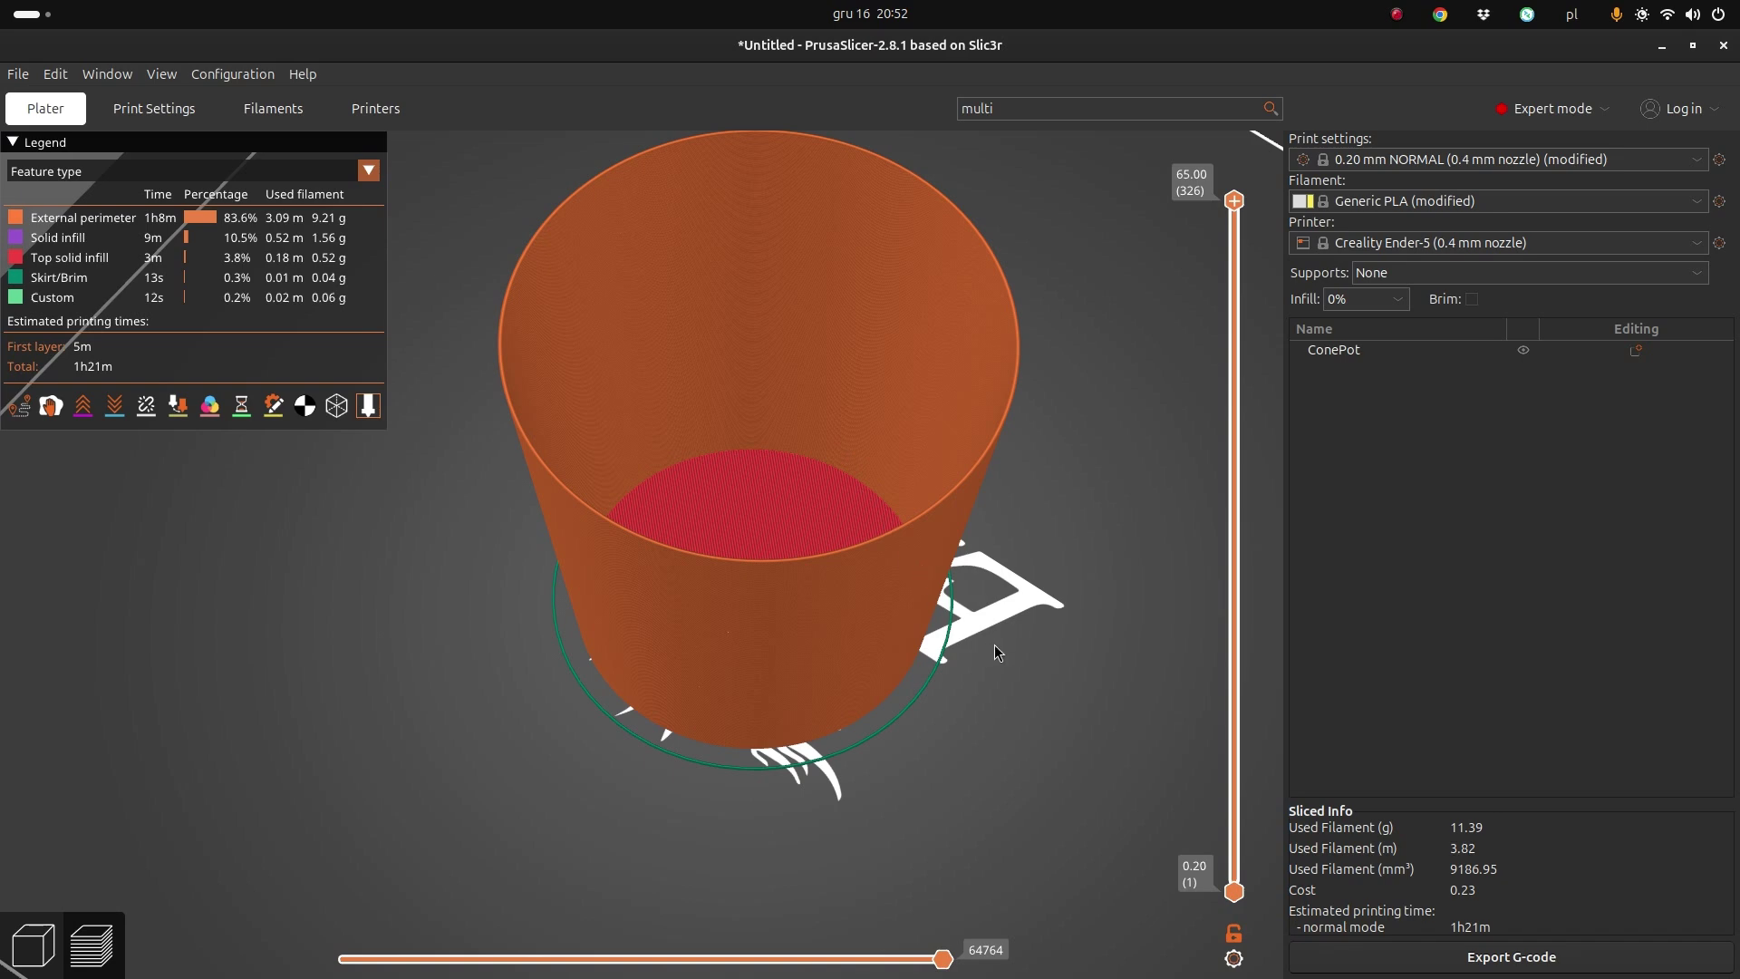
pyautogui.moveTo(1020, 662); pyautogui.dragTo(1065, 644)
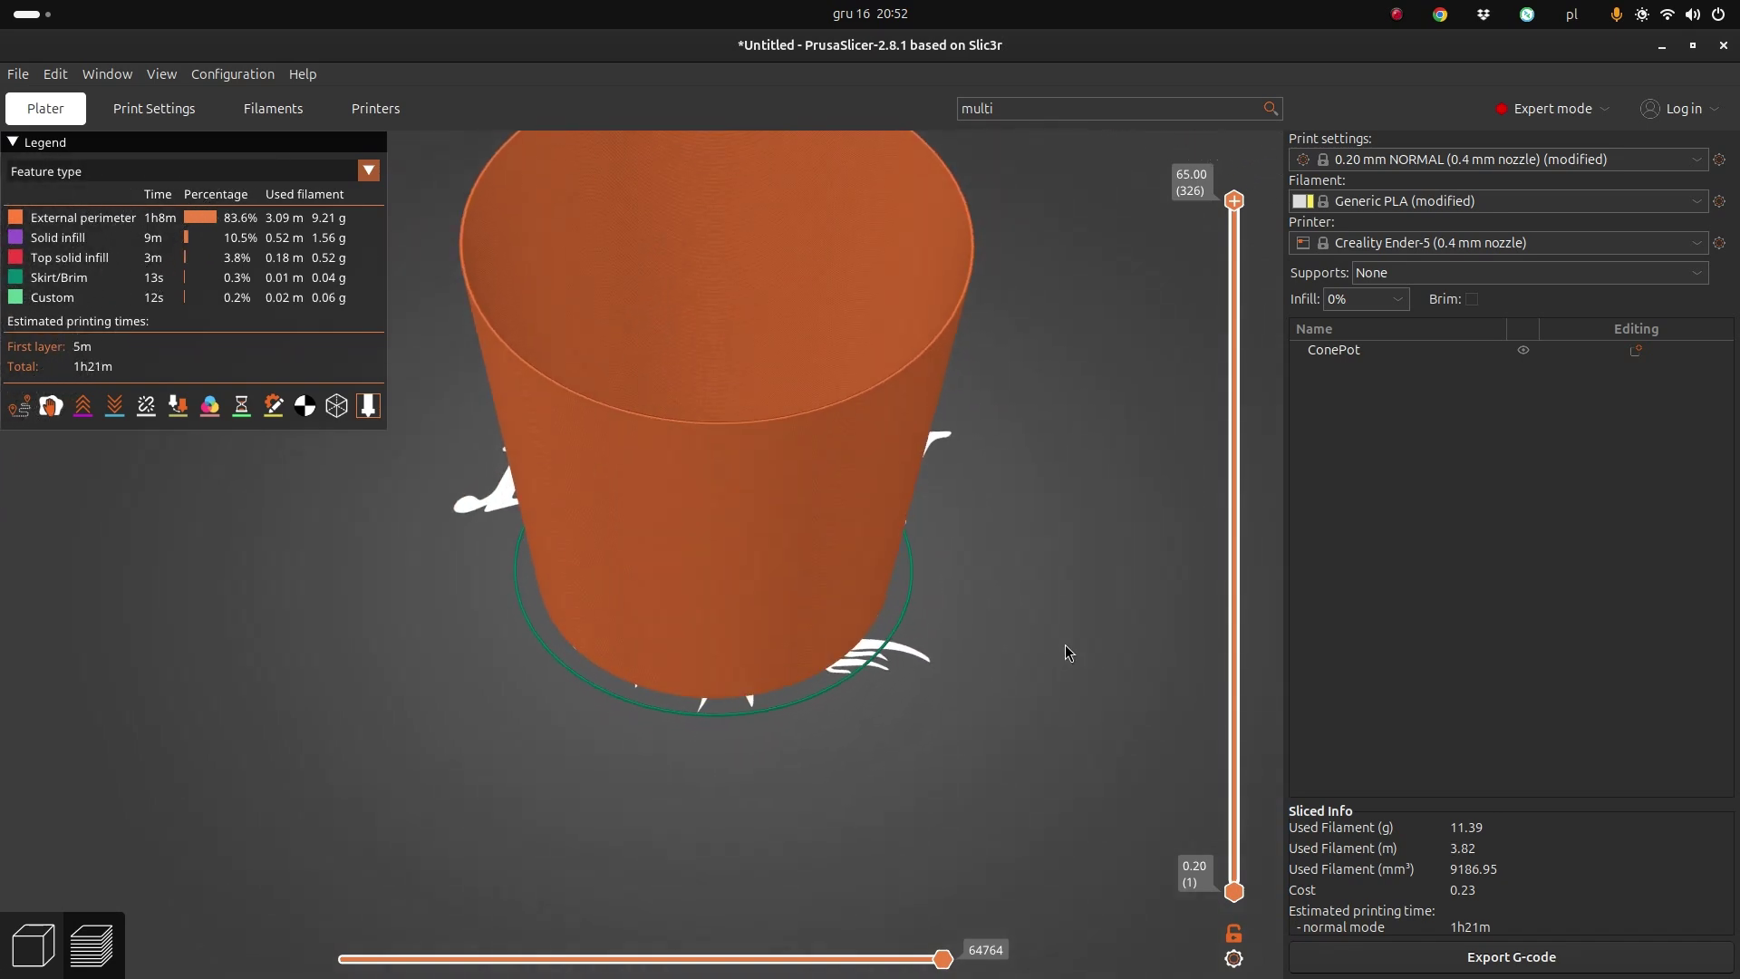
pyautogui.moveTo(955, 480); pyautogui.dragTo(1019, 449)
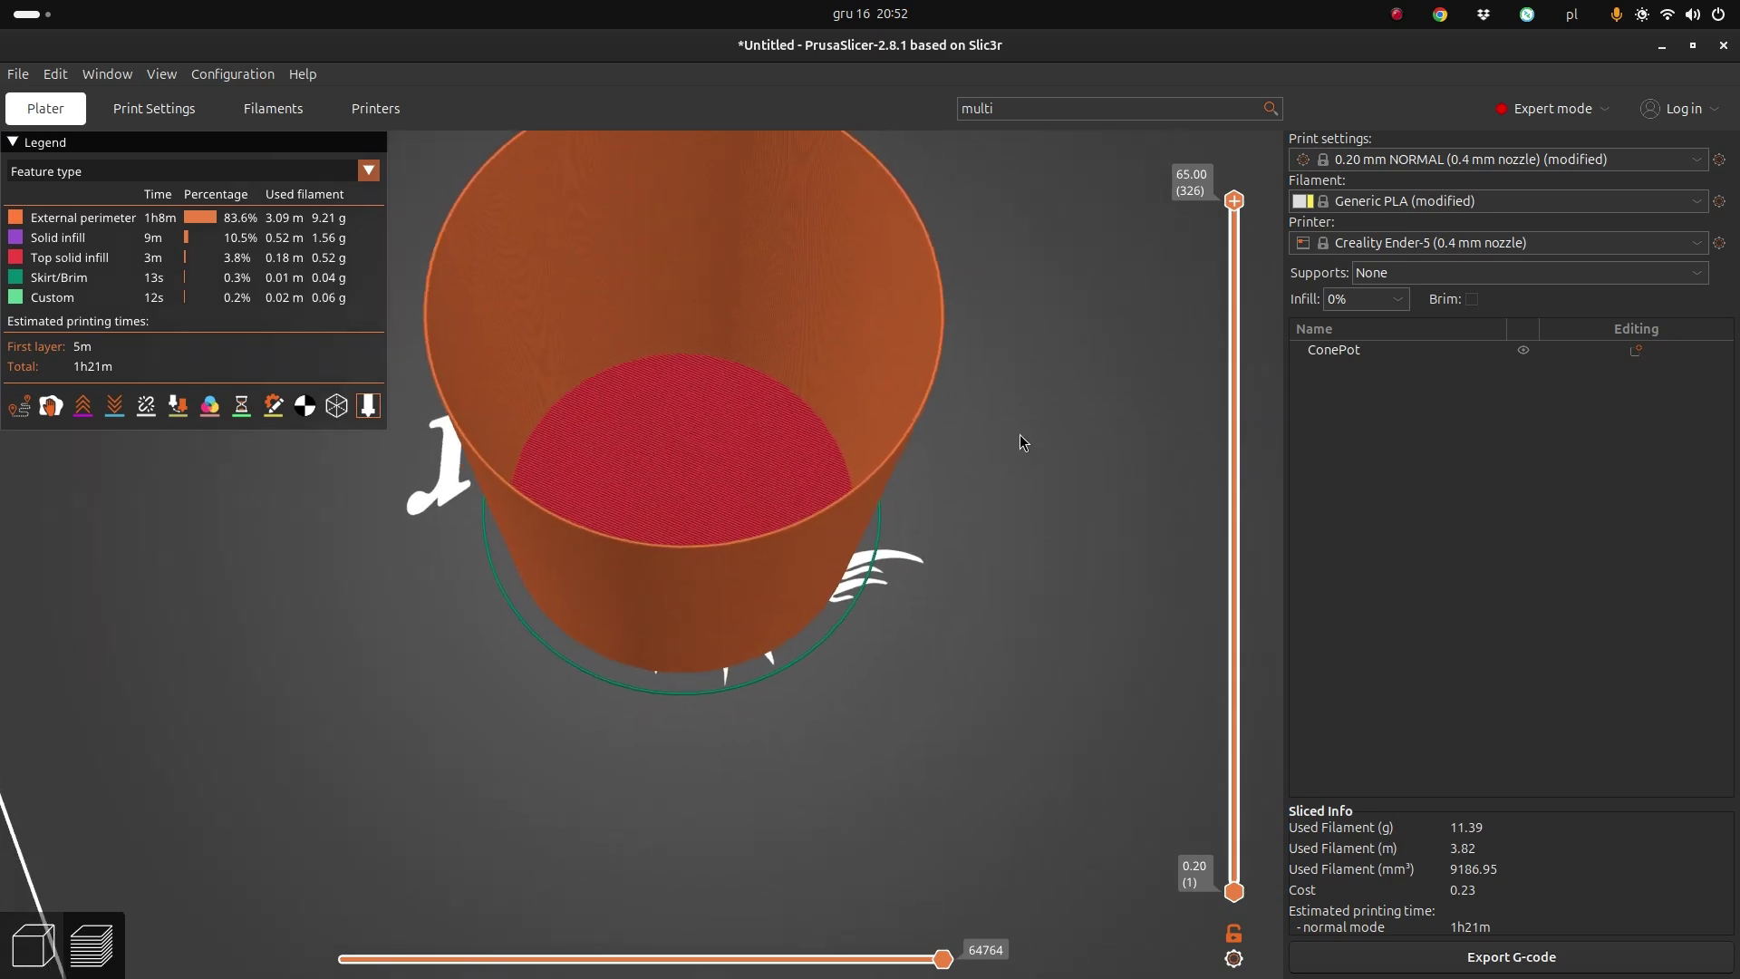
pyautogui.moveTo(1019, 443); pyautogui.dragTo(1025, 589)
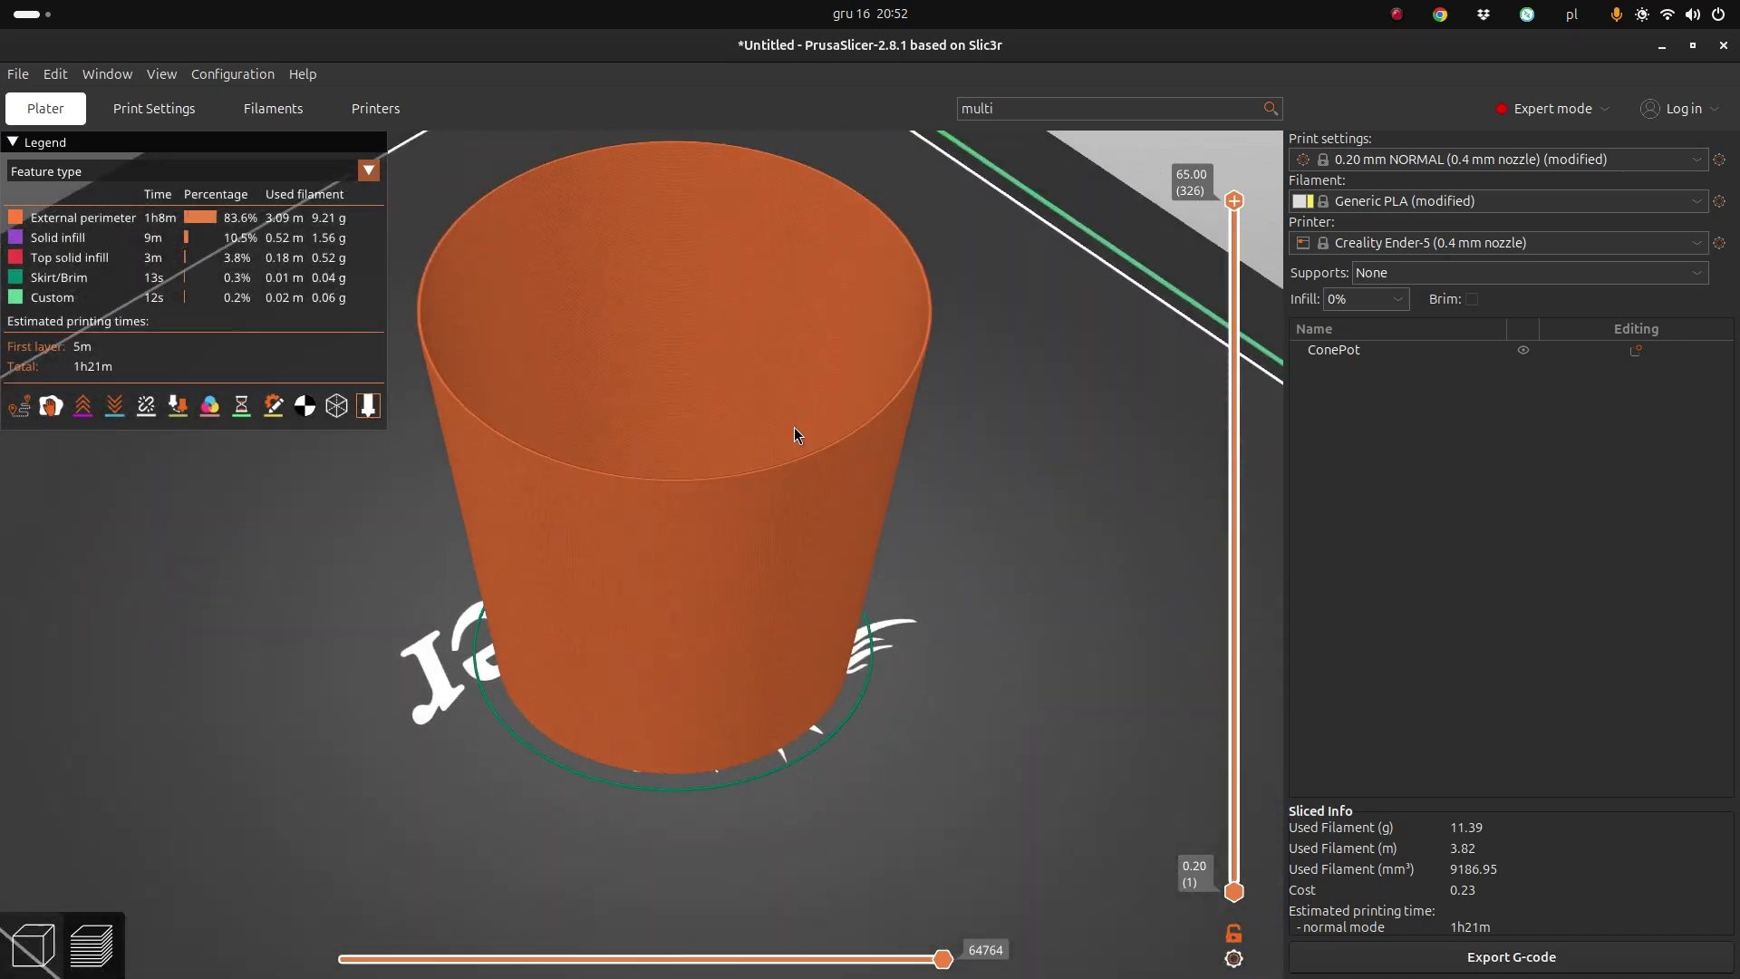
# Colour the sliced preview by Width (mm) and tilt to look into the cup.
pyautogui.click(344, 173)
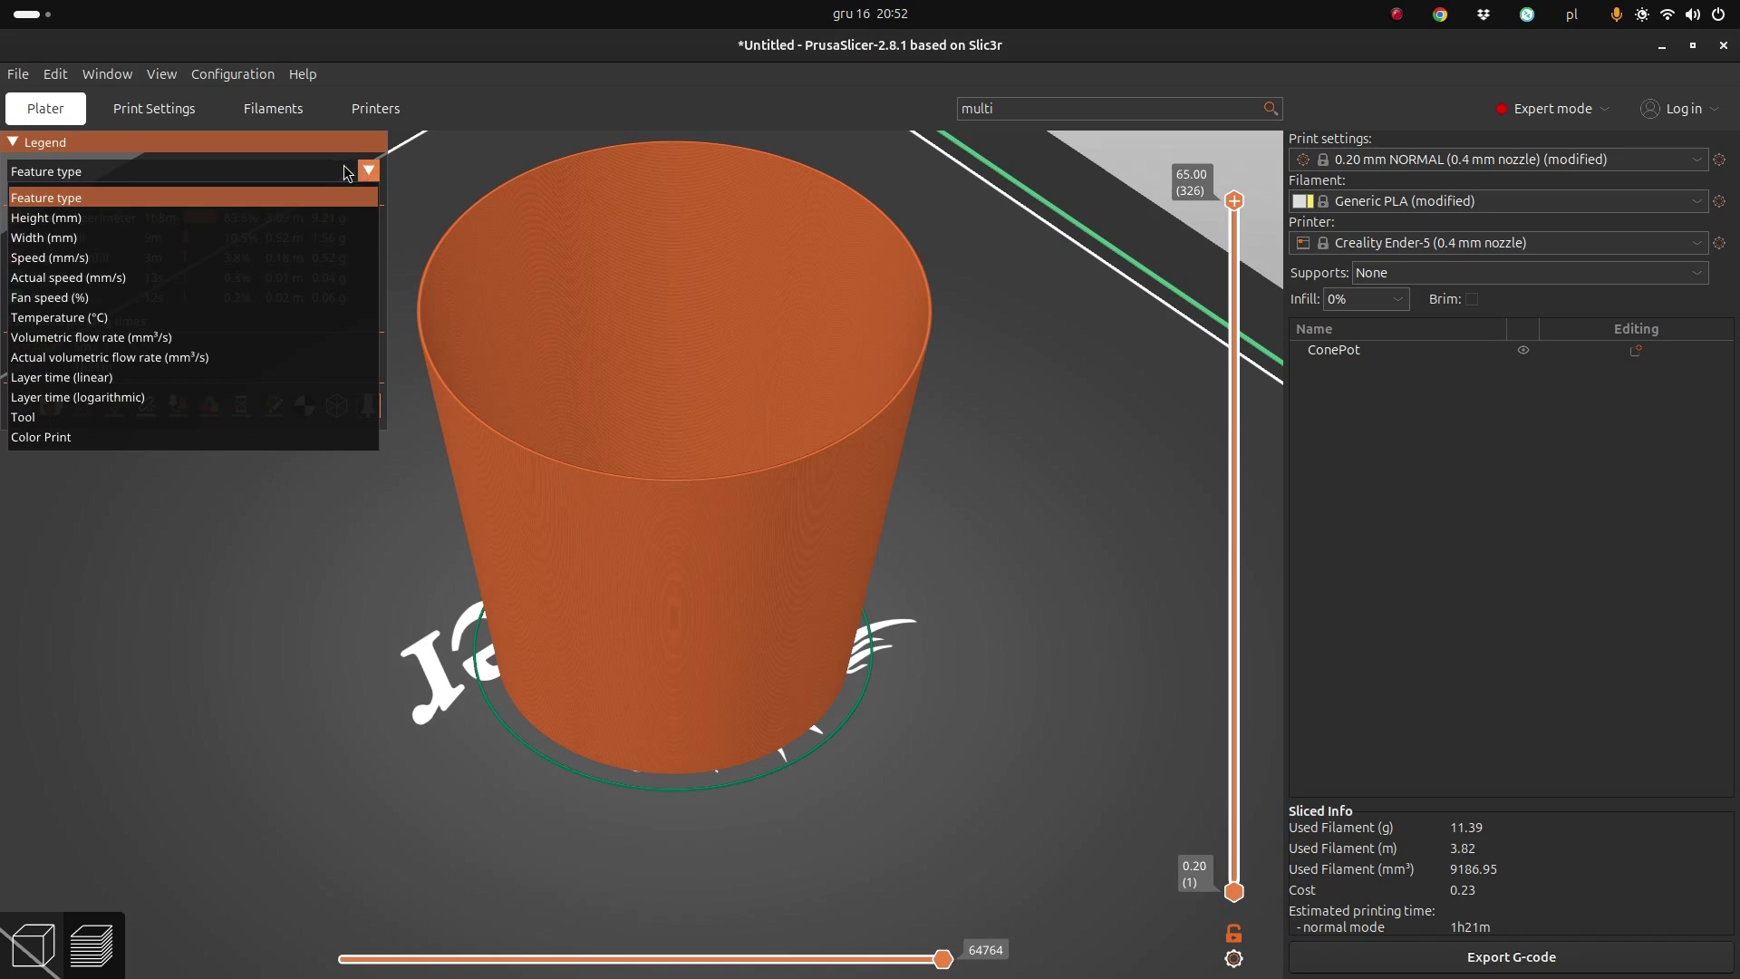
pyautogui.click(232, 238)
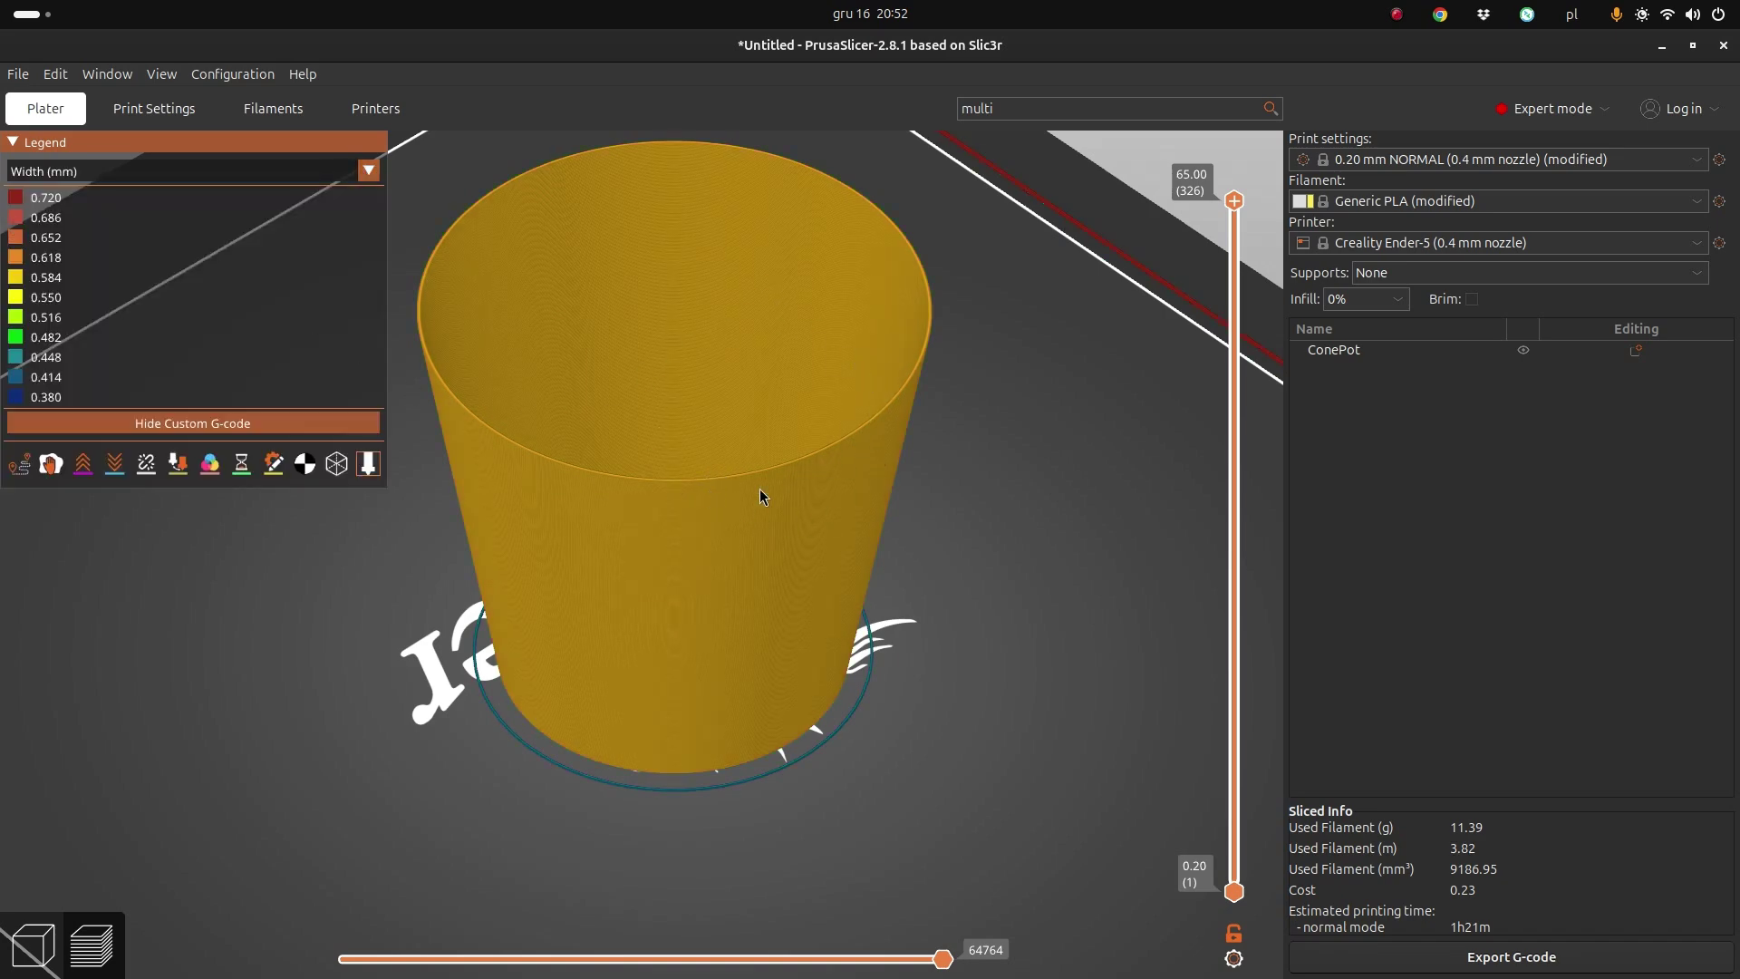
pyautogui.moveTo(832, 445); pyautogui.dragTo(940, 396)
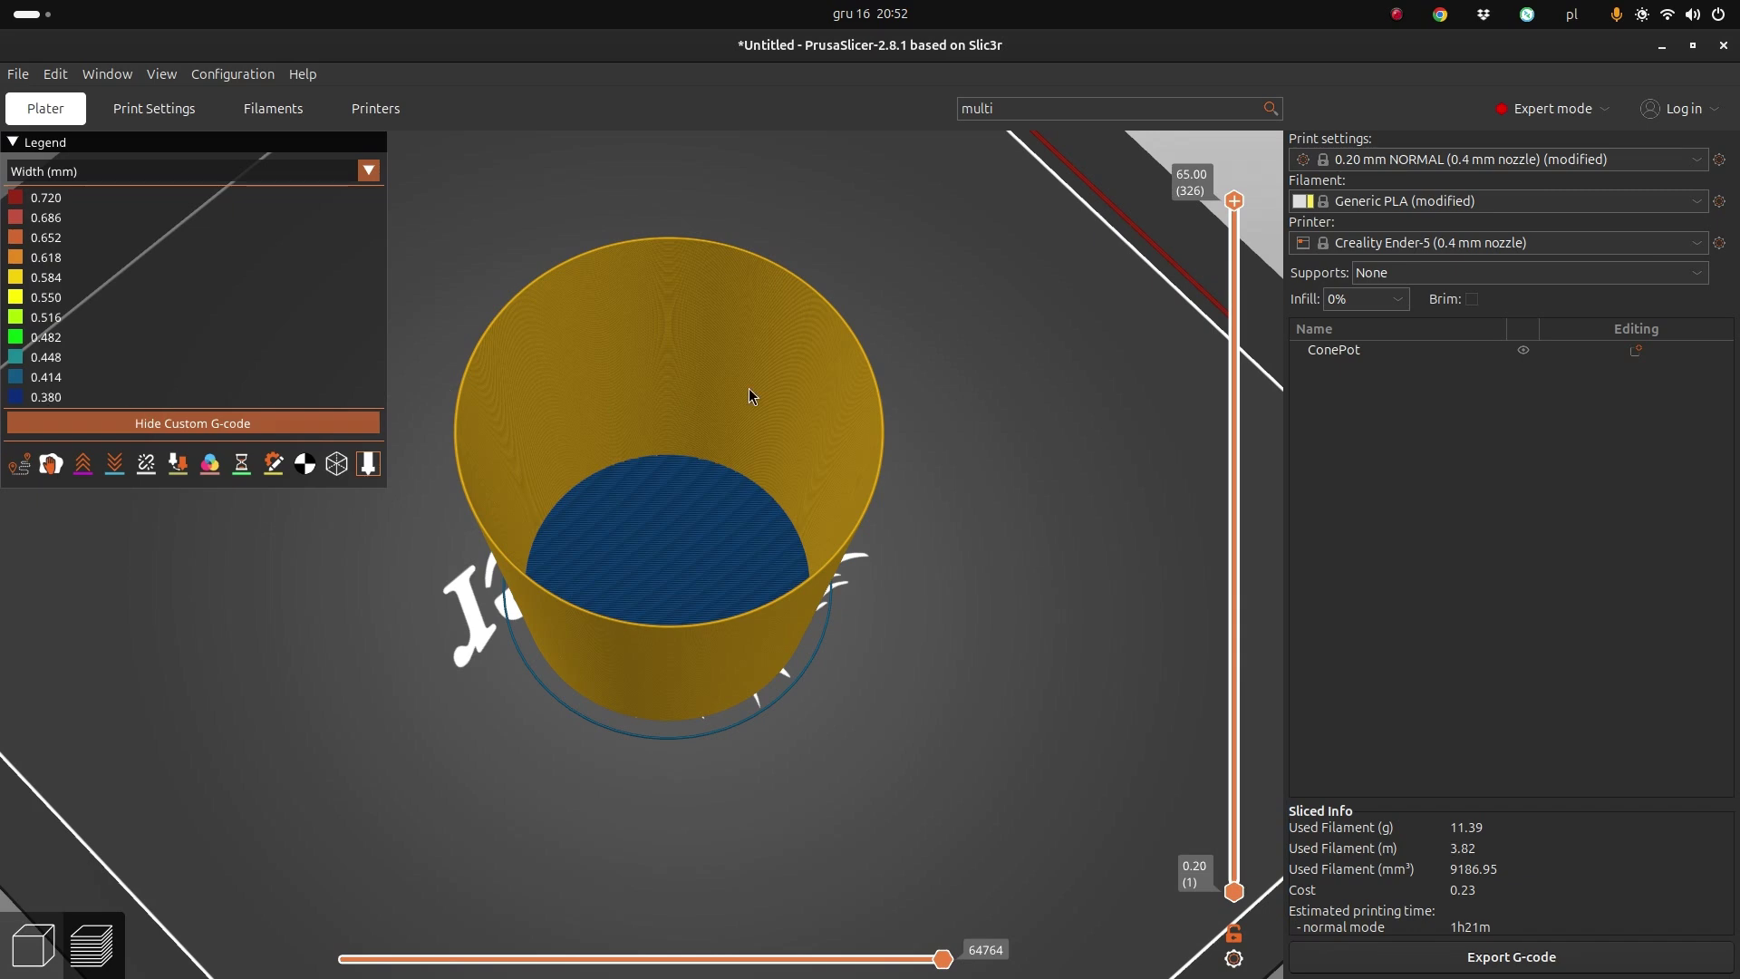
# Drag the layer slider down to layer 1, then back up through all layers.
pyautogui.moveTo(1236, 200)
pyautogui.moveTo(1236, 201); pyautogui.dragTo(1235, 881)
pyautogui.scroll(5, 997, 761)
pyautogui.scroll(-3, 957, 726)
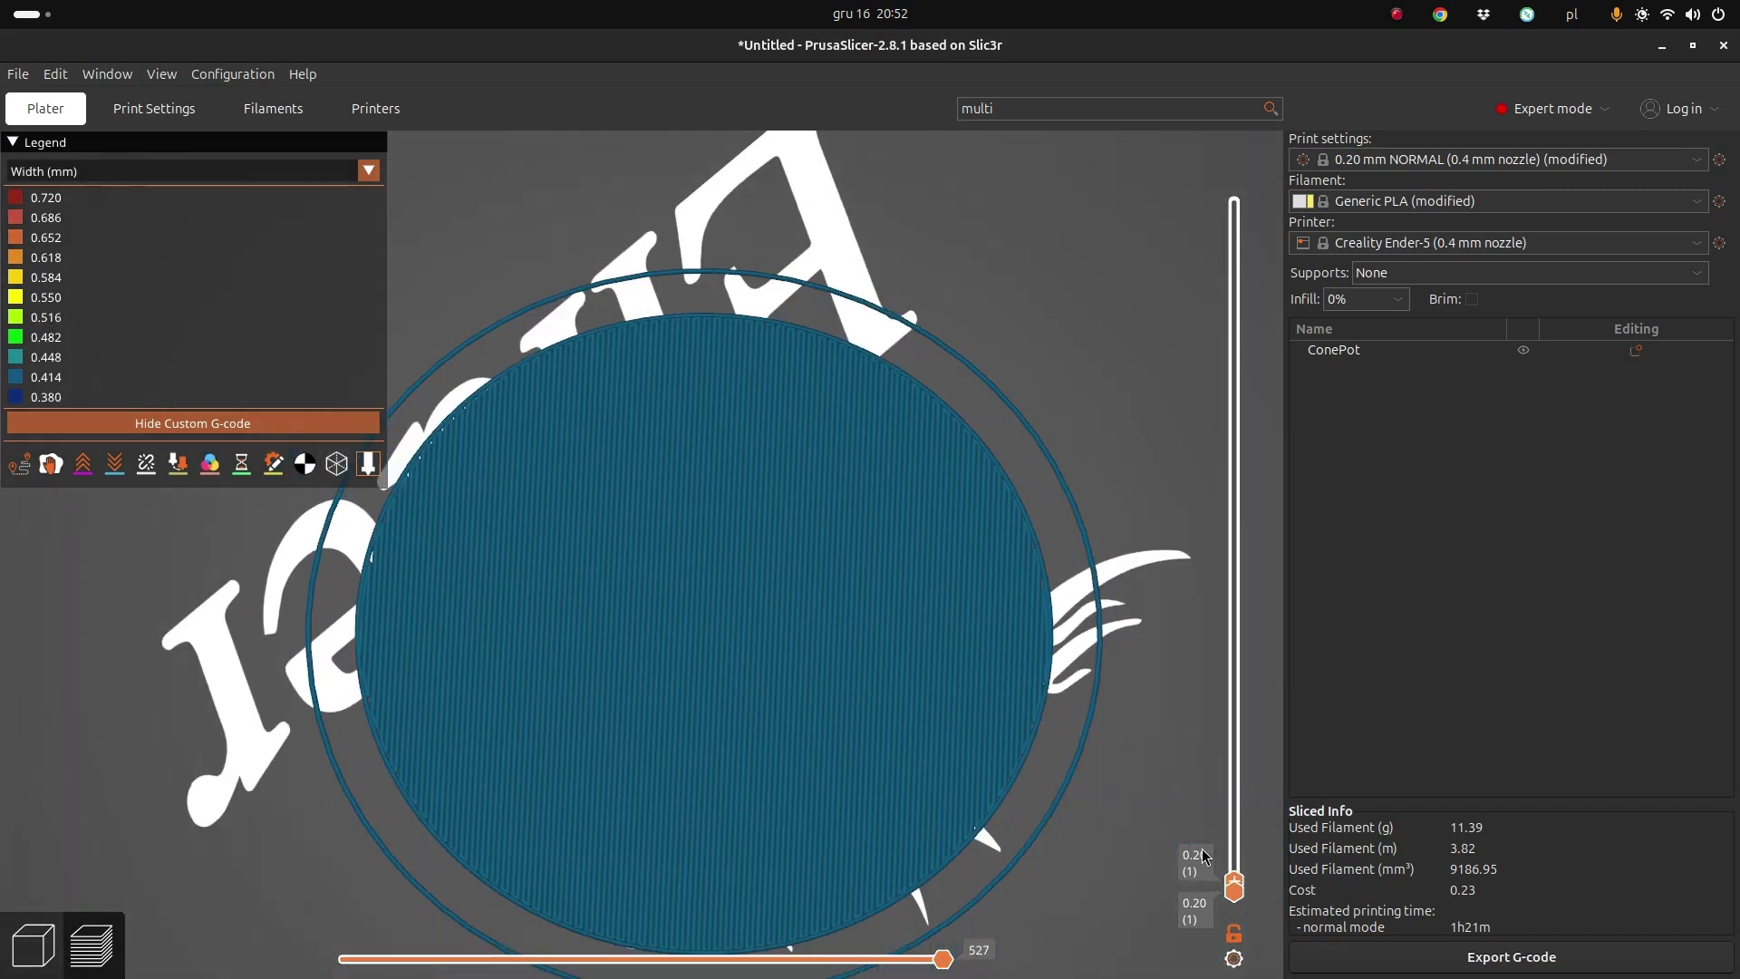
pyautogui.moveTo(1239, 870)
pyautogui.moveTo(1240, 873); pyautogui.dragTo(1262, 163)
pyautogui.scroll(-3, 1041, 455)
pyautogui.moveTo(1041, 455); pyautogui.dragTo(878, 664)
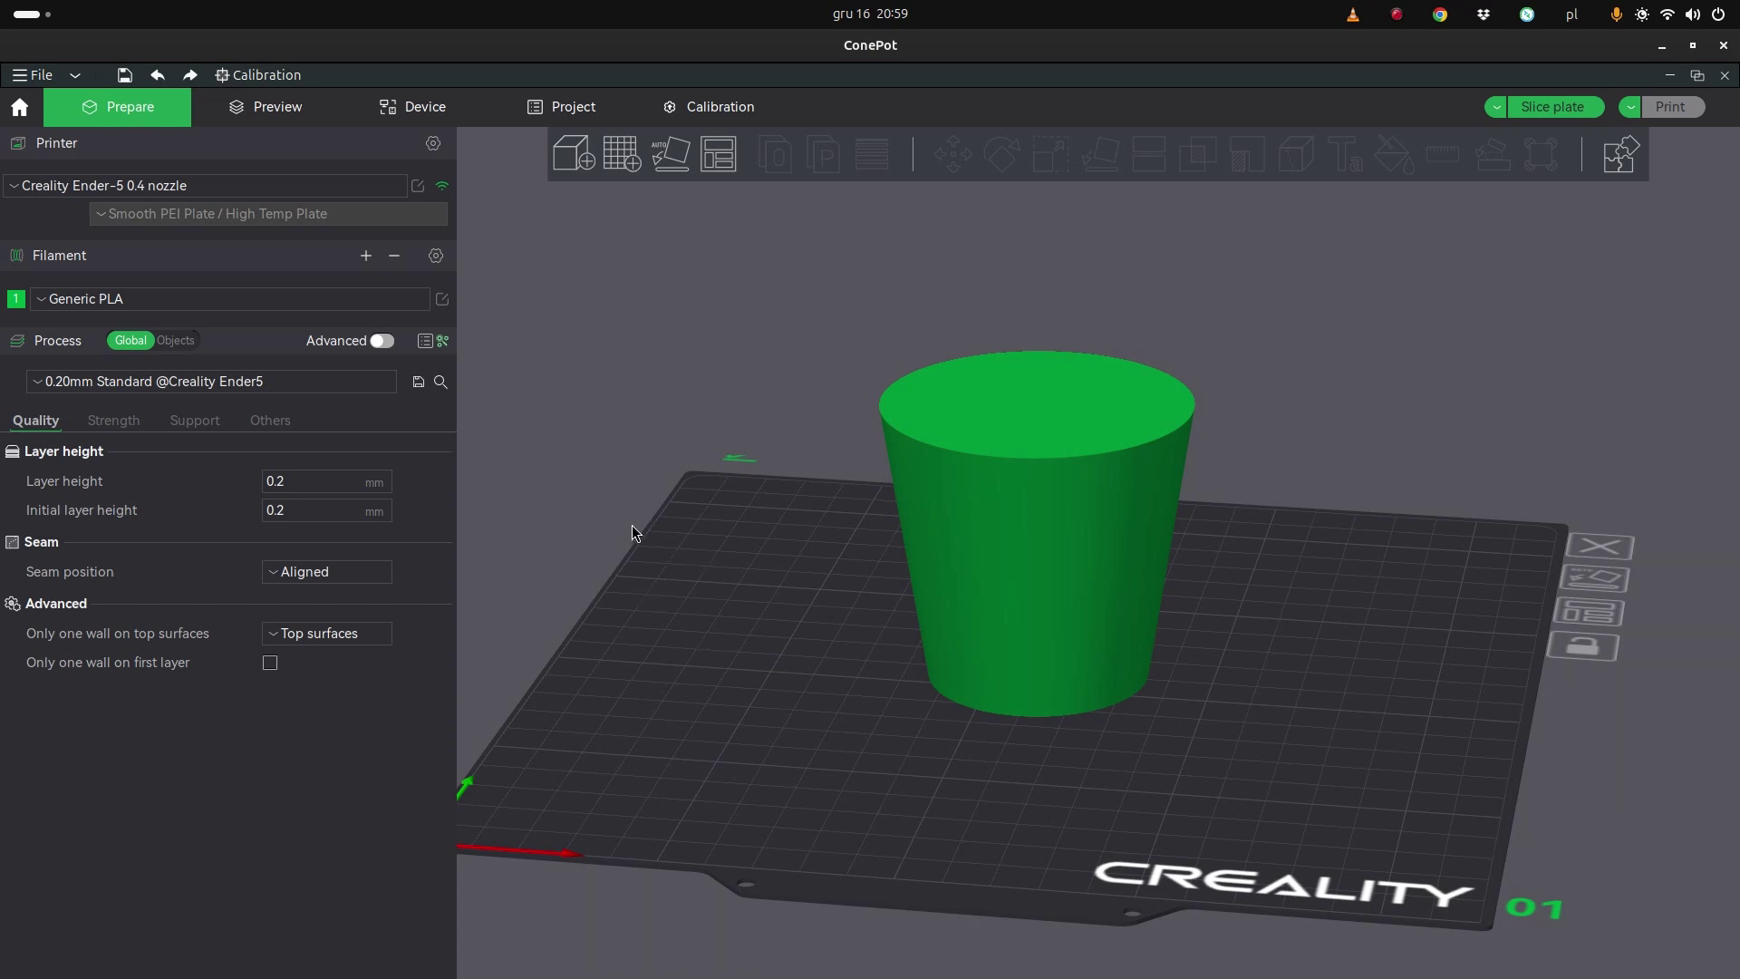
# Set the ConePot's Quality layer height to 0.16 mm, replacing 0.2.
pyautogui.scroll(3, 633, 525)
pyautogui.scroll(-5, 828, 679)
pyautogui.scroll(2, 825, 678)
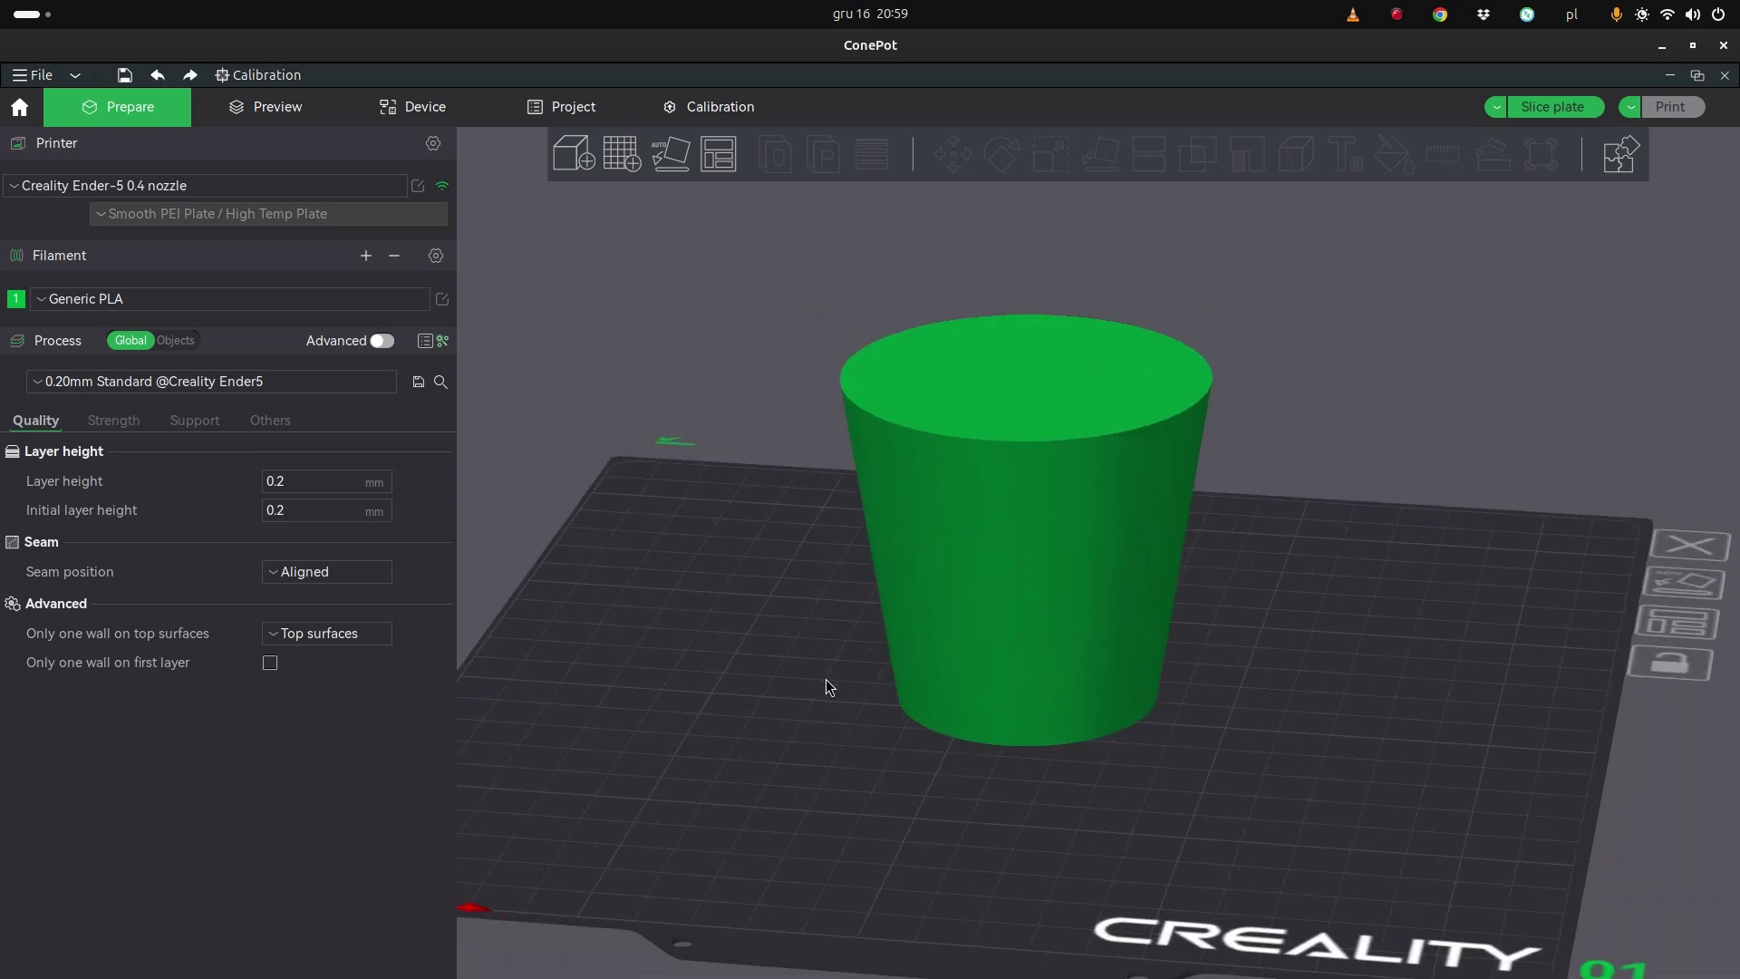
pyautogui.moveTo(825, 678)
pyautogui.mouseDown()
pyautogui.moveTo(841, 699)
pyautogui.moveTo(931, 676)
pyautogui.moveTo(803, 688)
pyautogui.mouseUp()
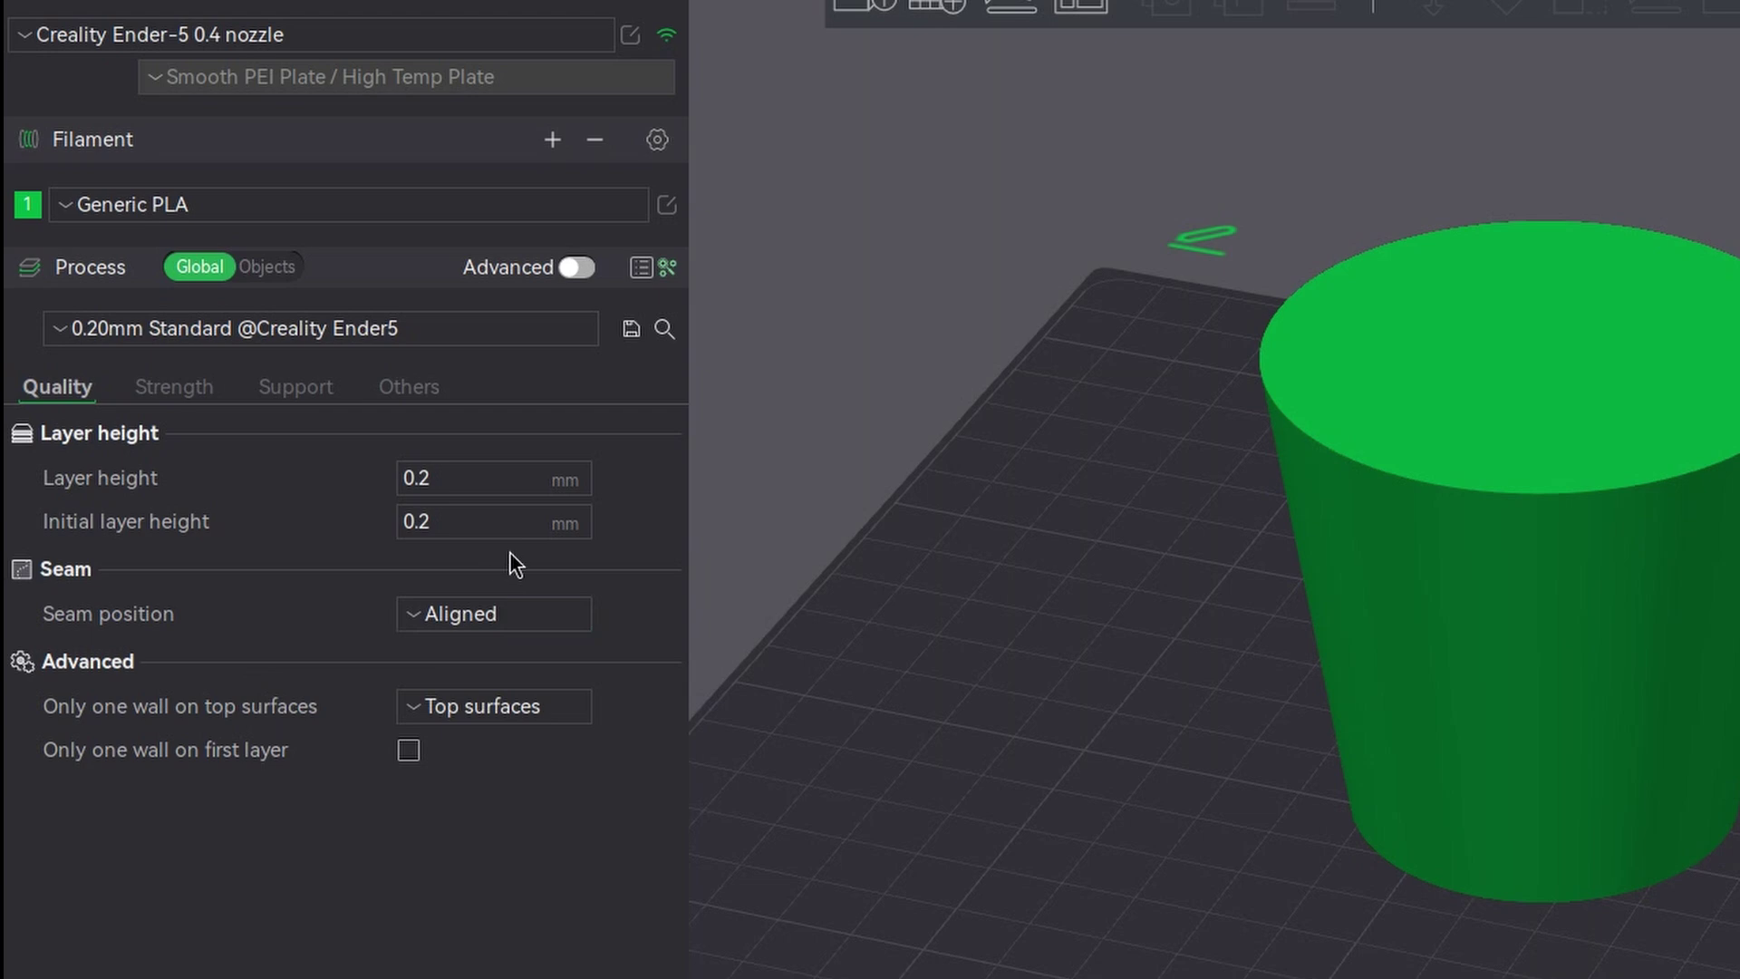
pyautogui.click(483, 485)
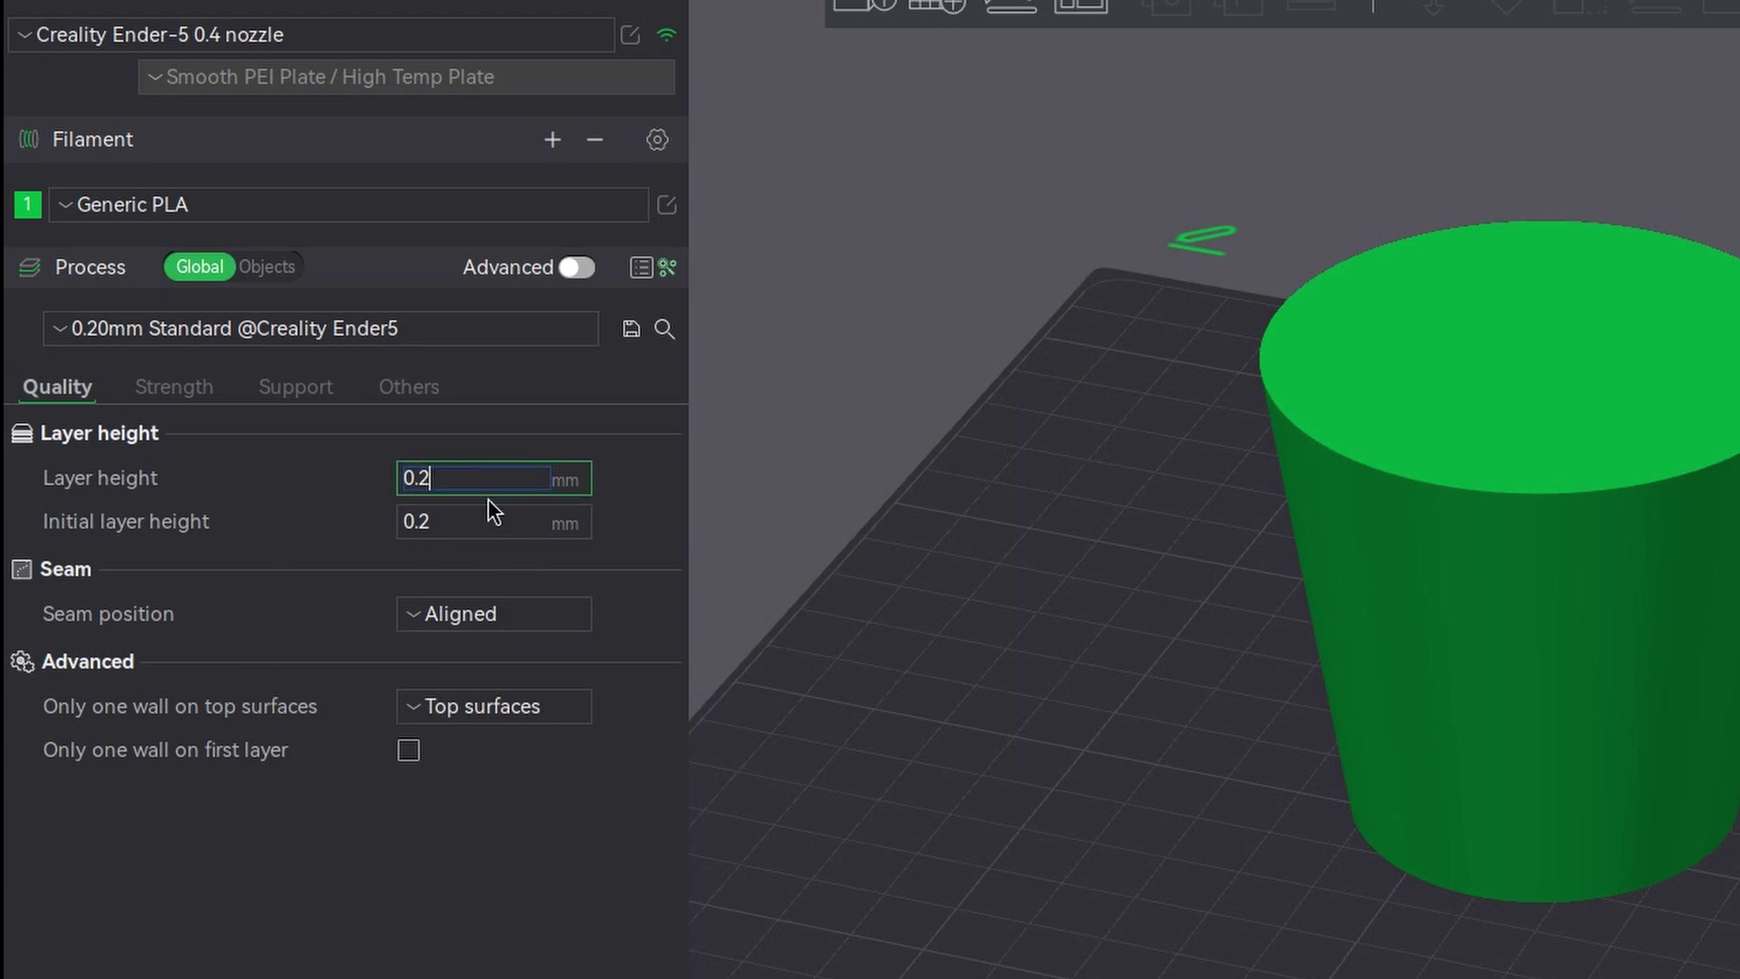
pyautogui.press('BackSpace')
pyautogui.write('1')
pyautogui.write('5')
pyautogui.press('Return')
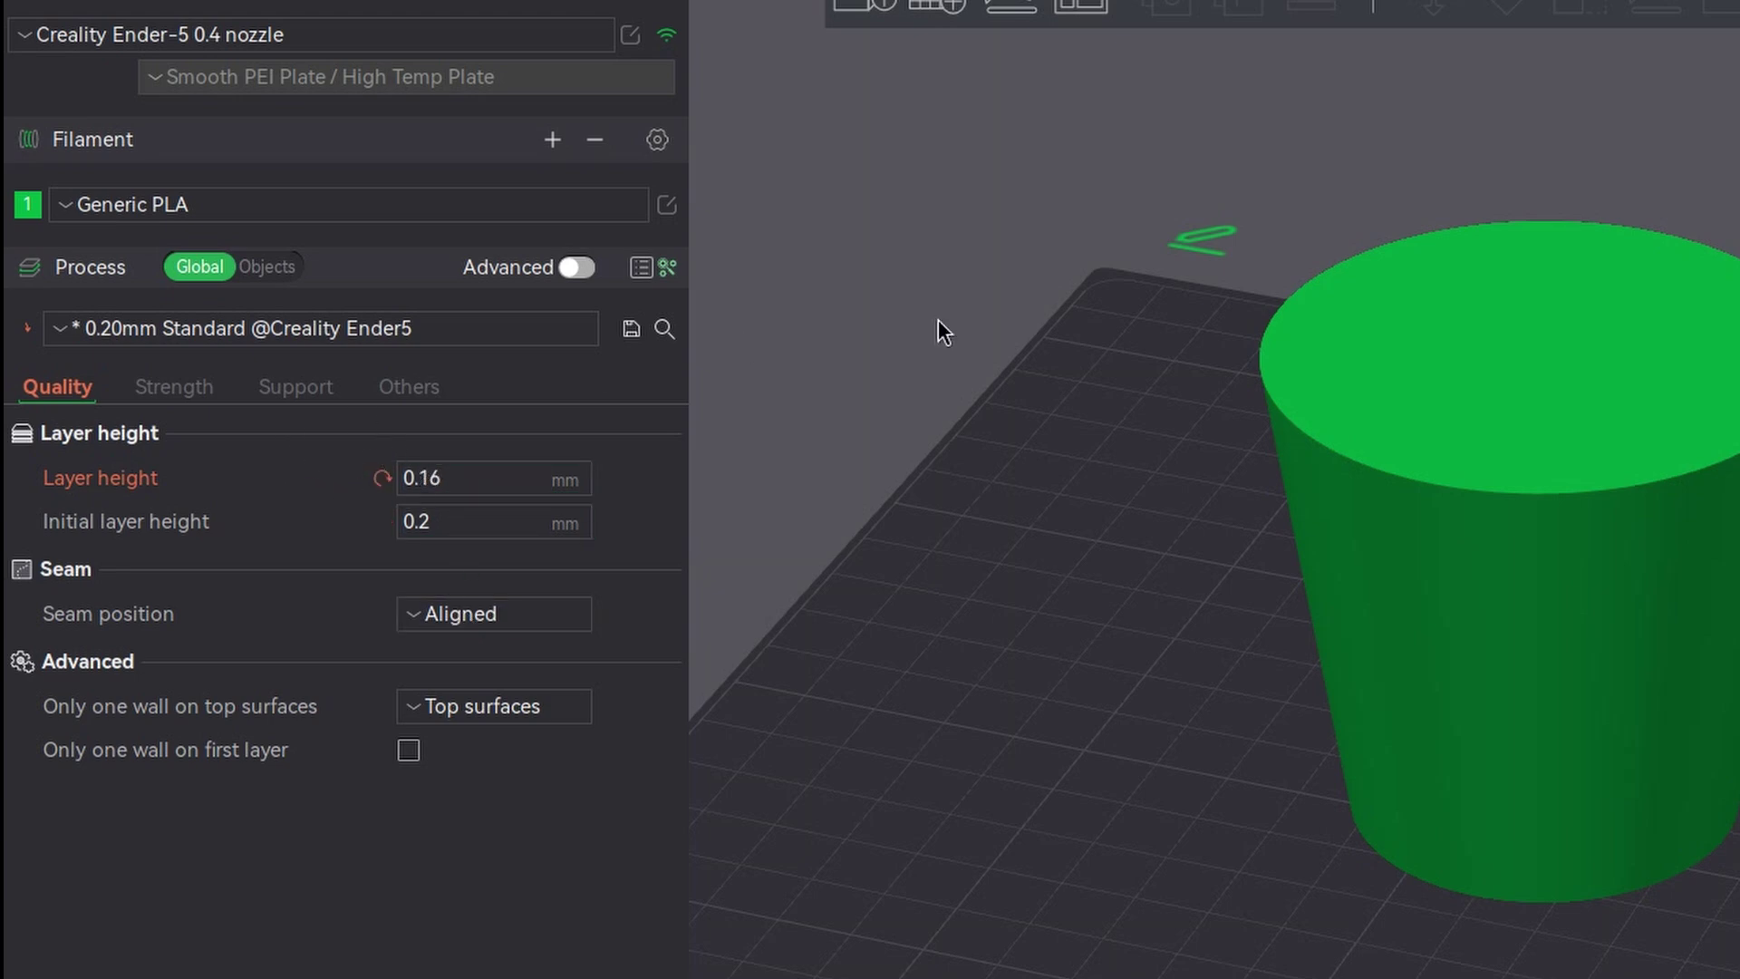
# In the advanced Quality settings, change outer wall line width from 0.45 to 0.6 mm.
pyautogui.click(580, 267)
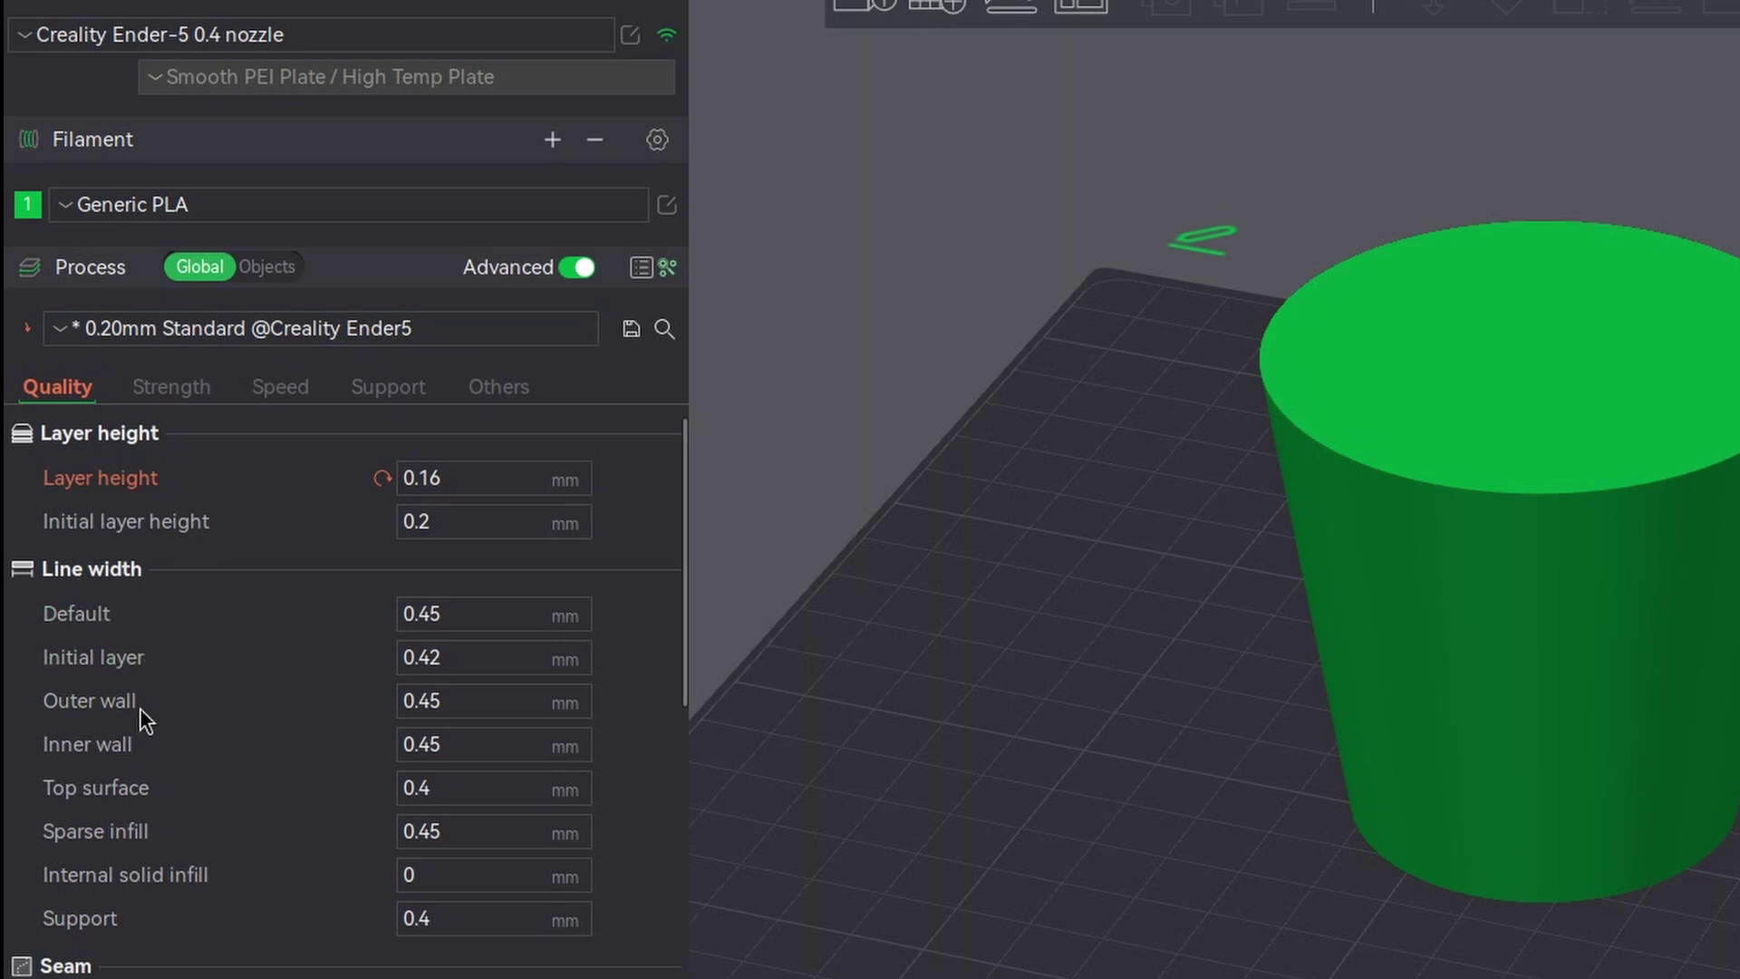
pyautogui.click(408, 703)
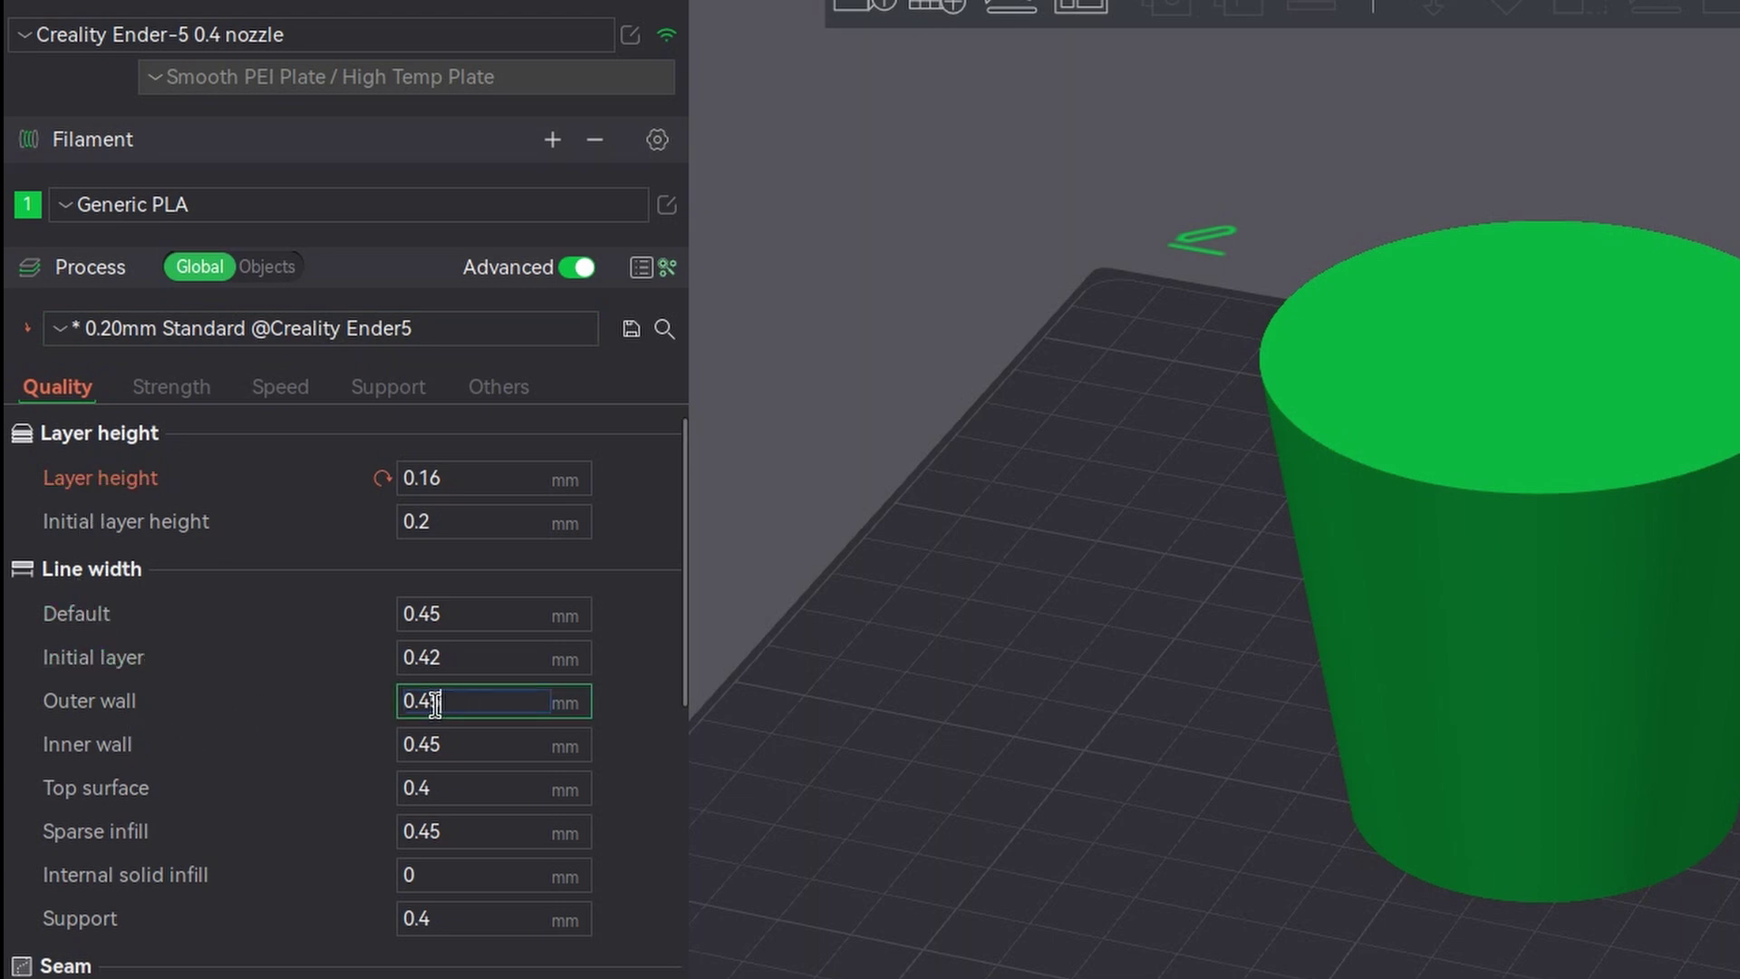
pyautogui.moveTo(430, 701); pyautogui.dragTo(474, 697)
pyautogui.press('BackSpace')
pyautogui.press('BackSpace')
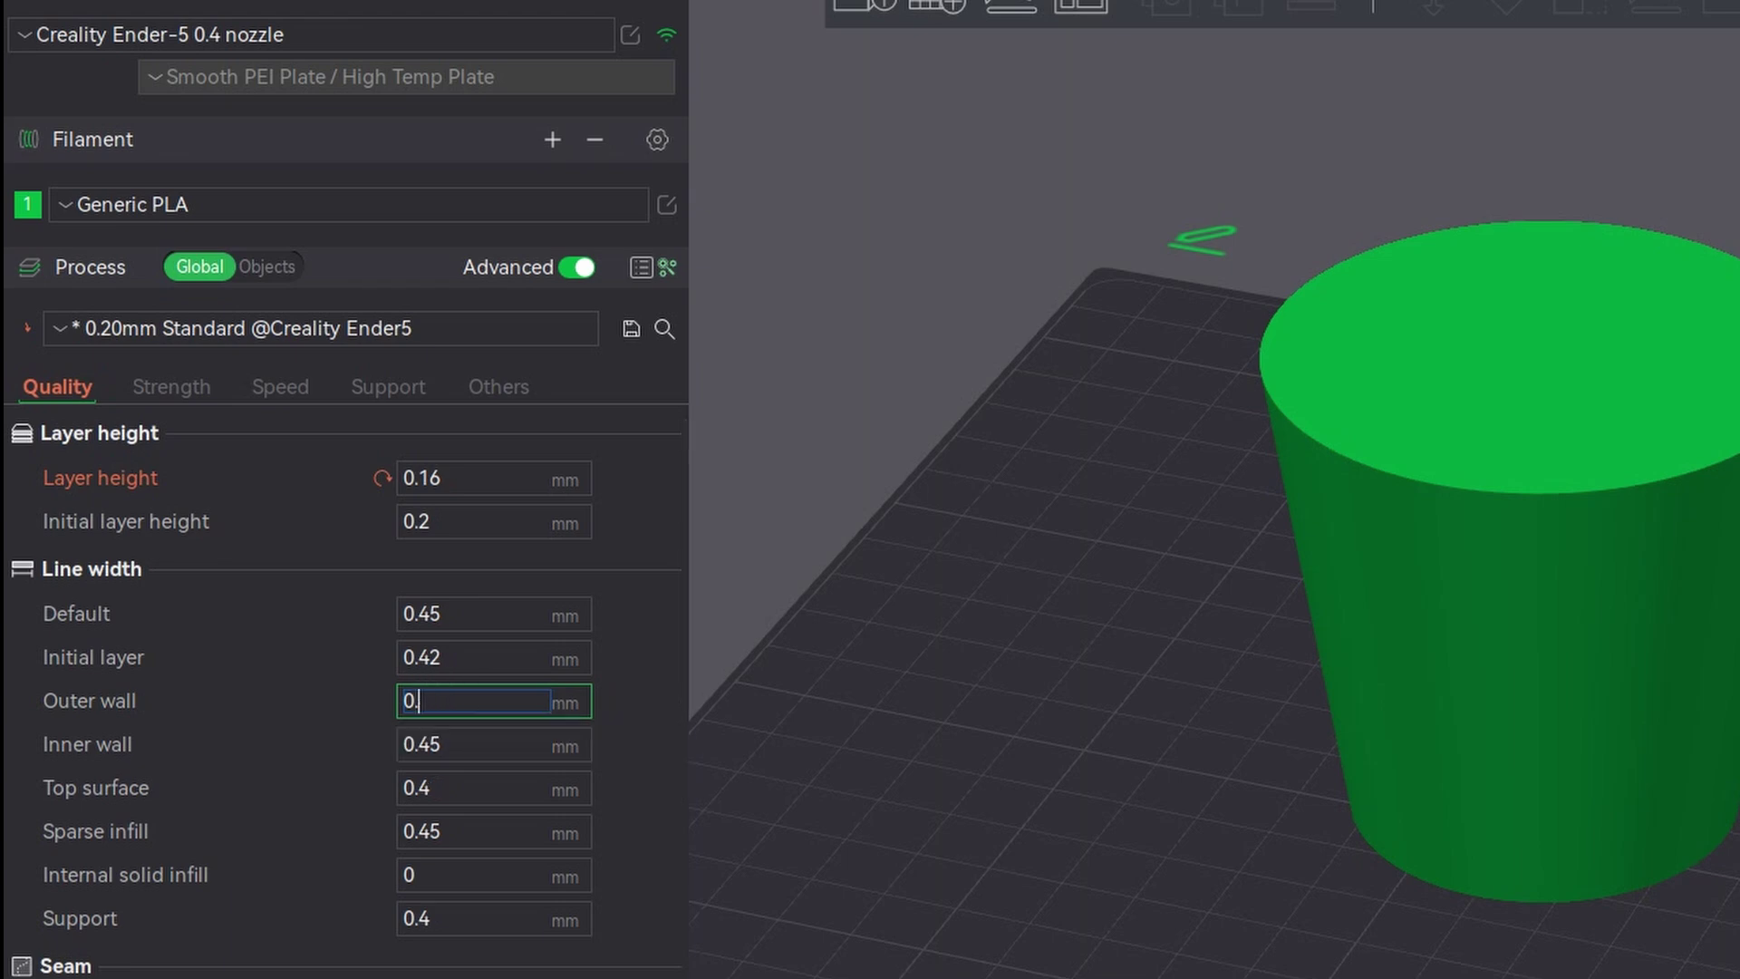
pyautogui.write('6')
pyautogui.press('Return')
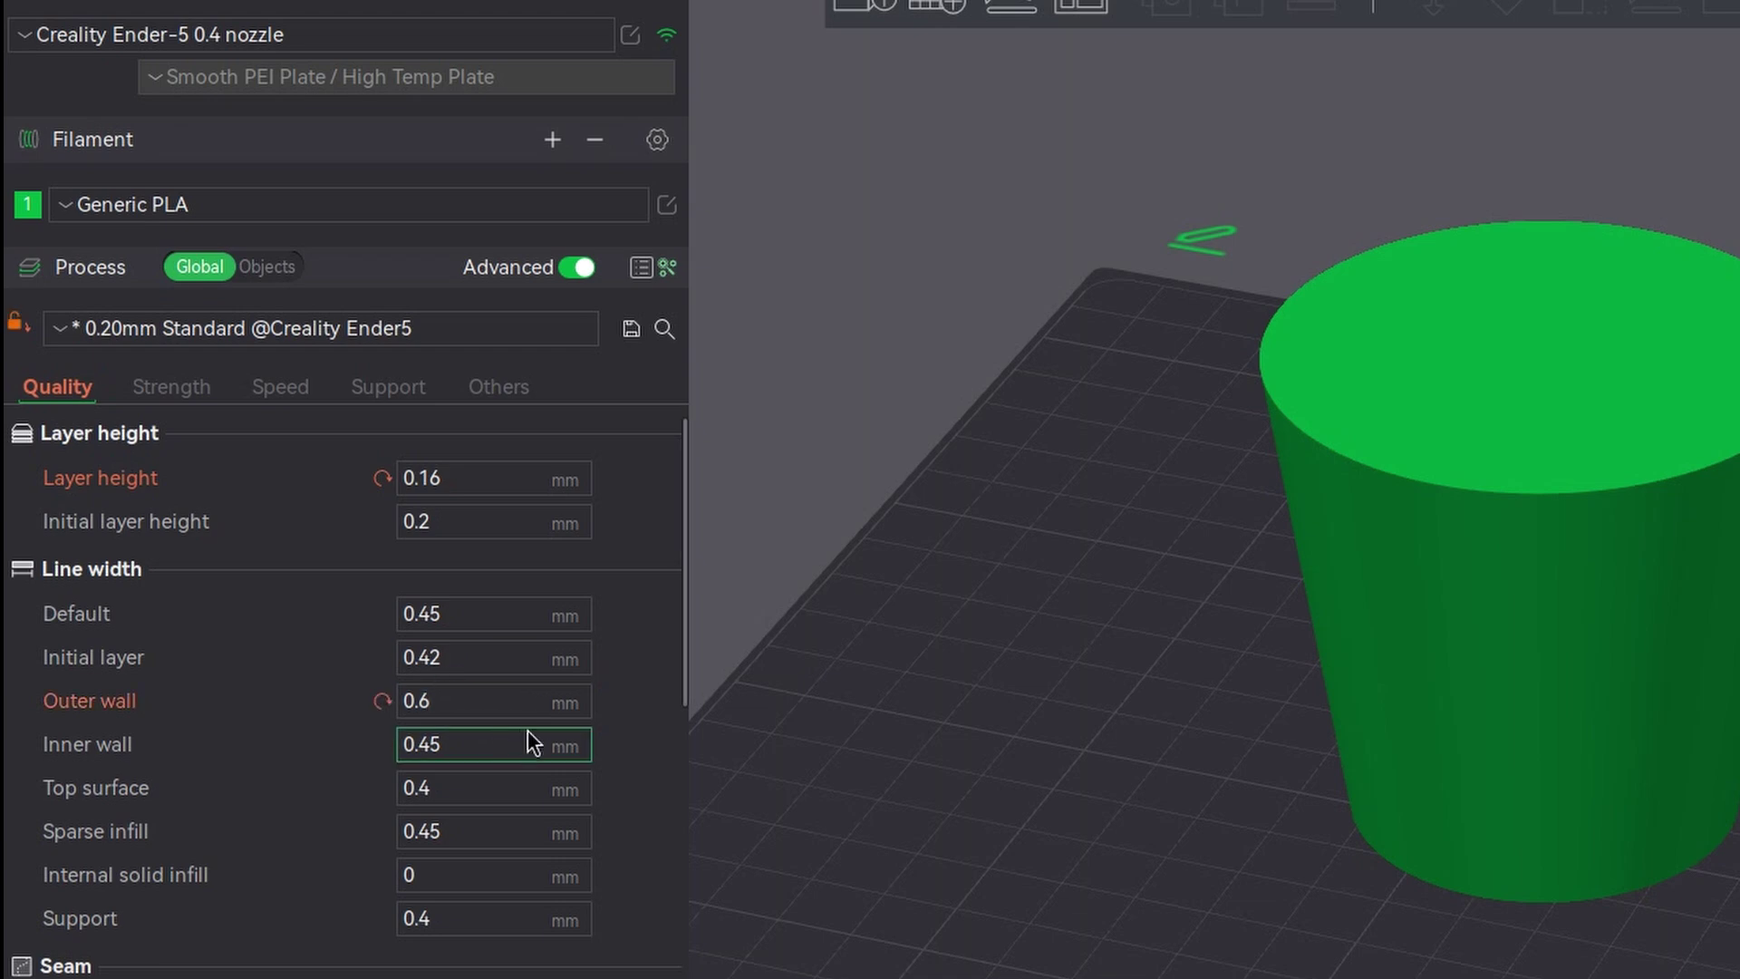
# On the Speed tab, set the outer wall speed to 20 mm/s instead of 40.
pyautogui.click(286, 397)
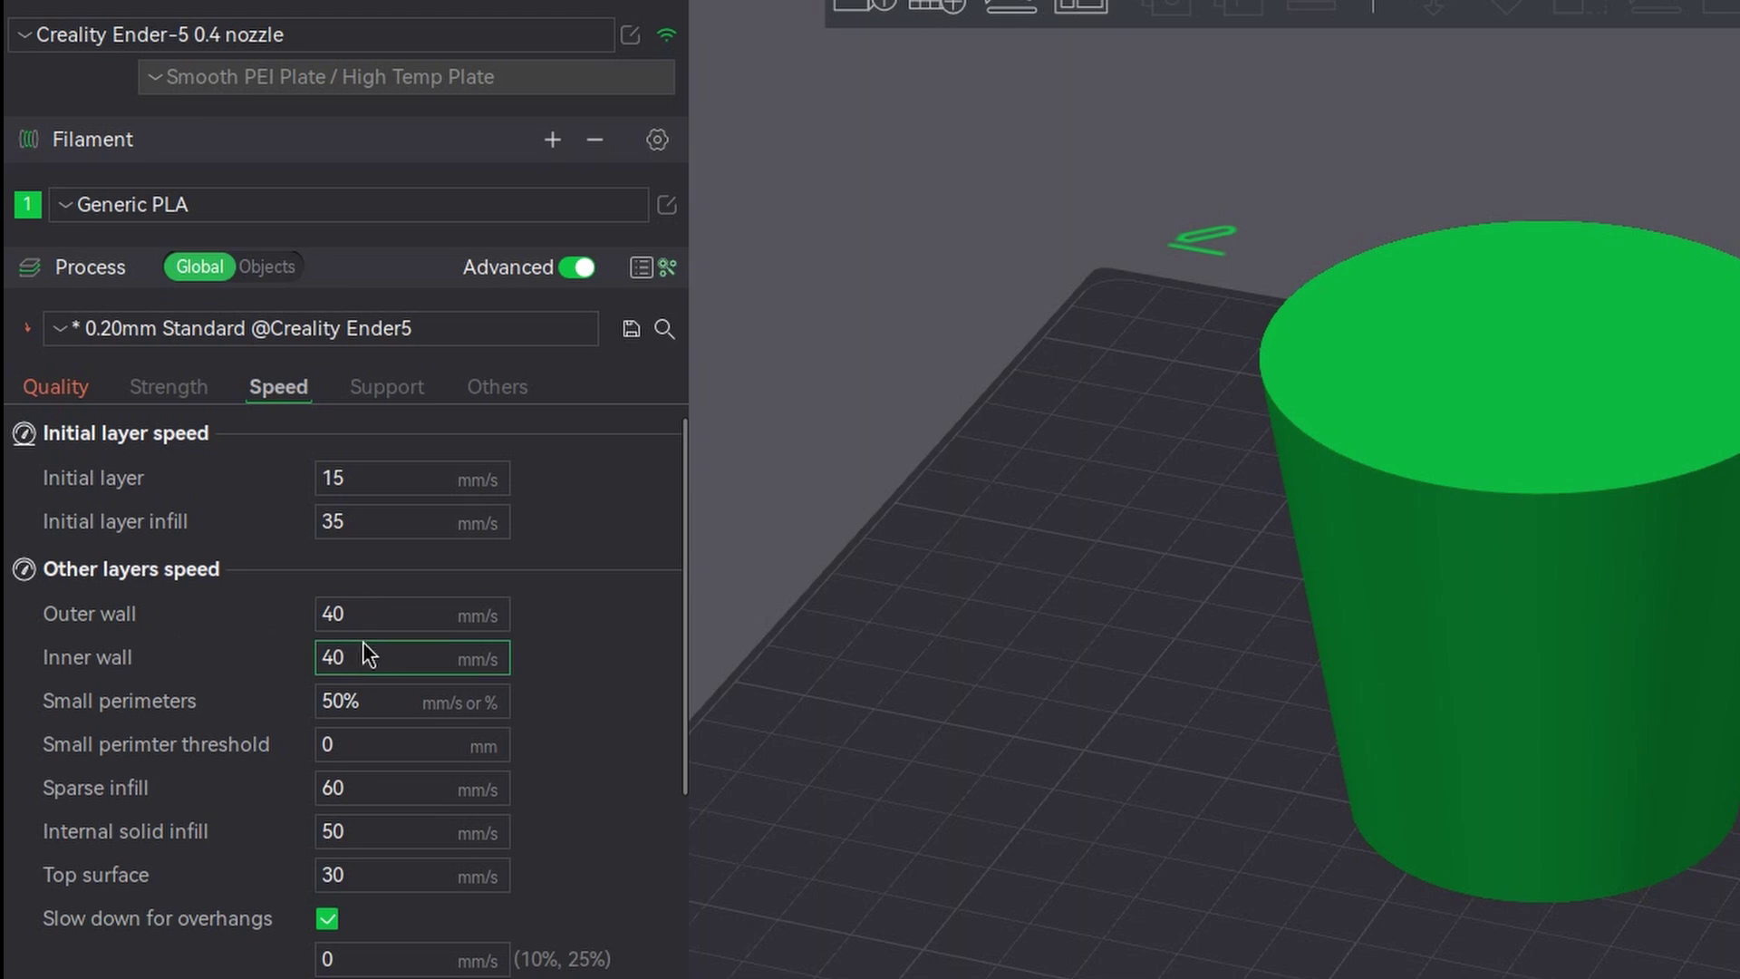
pyautogui.click(402, 614)
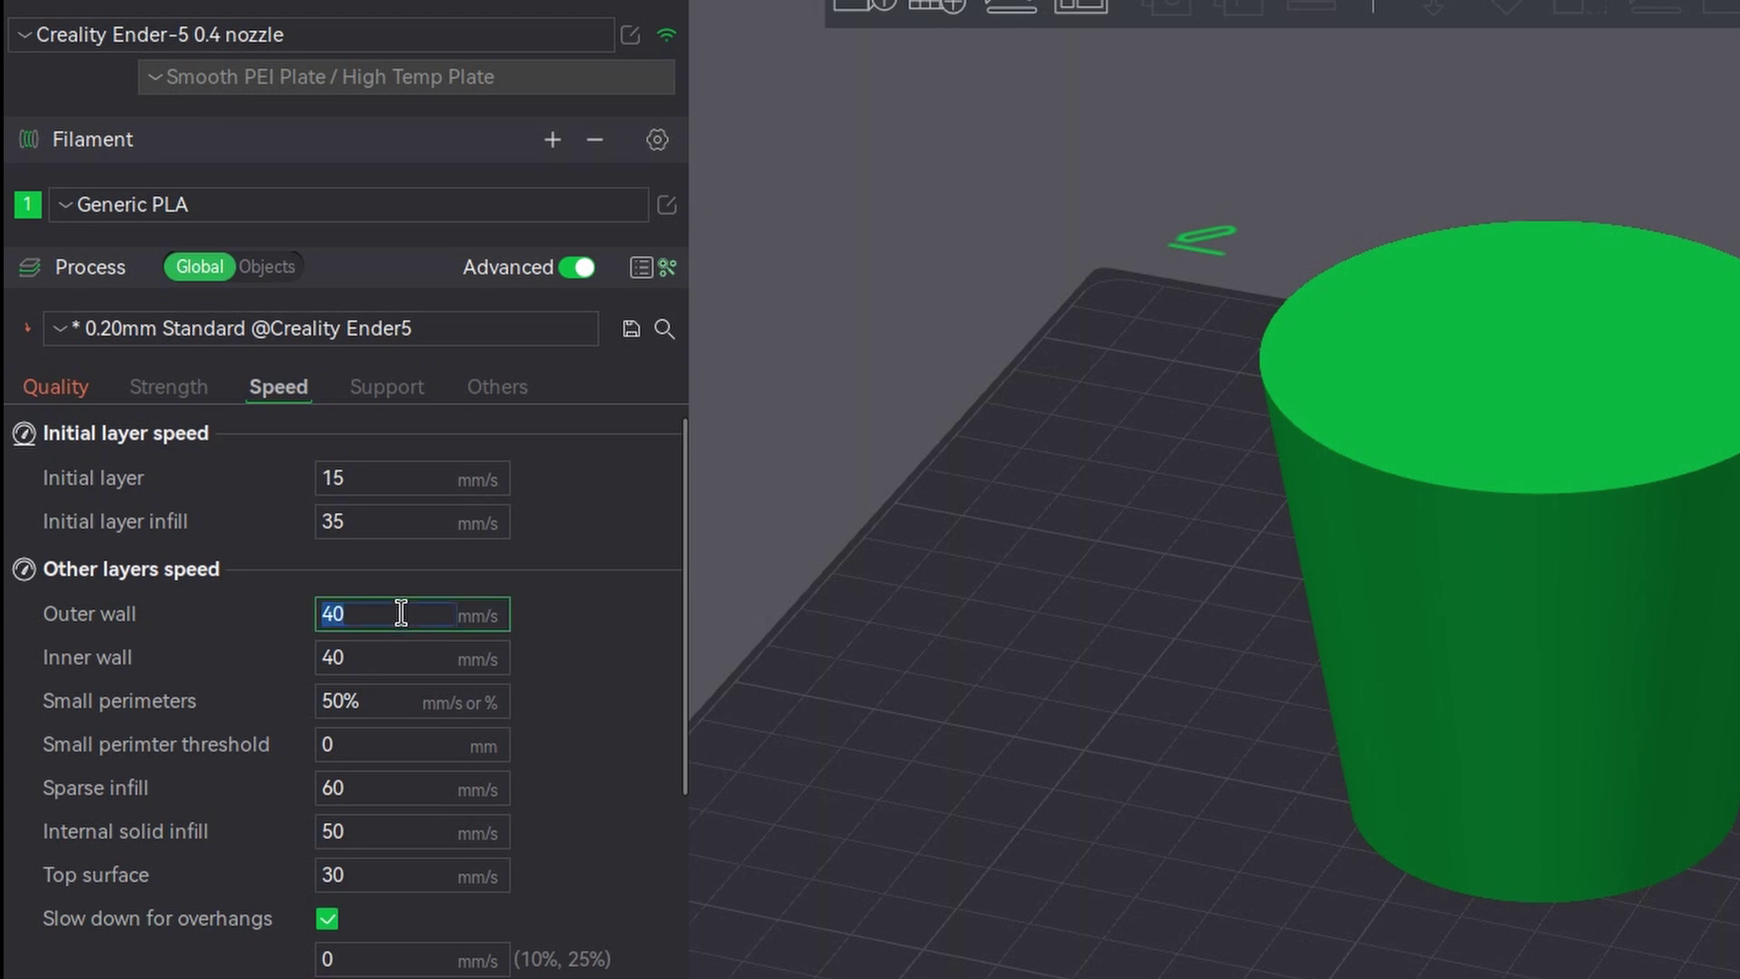
pyautogui.write('20')
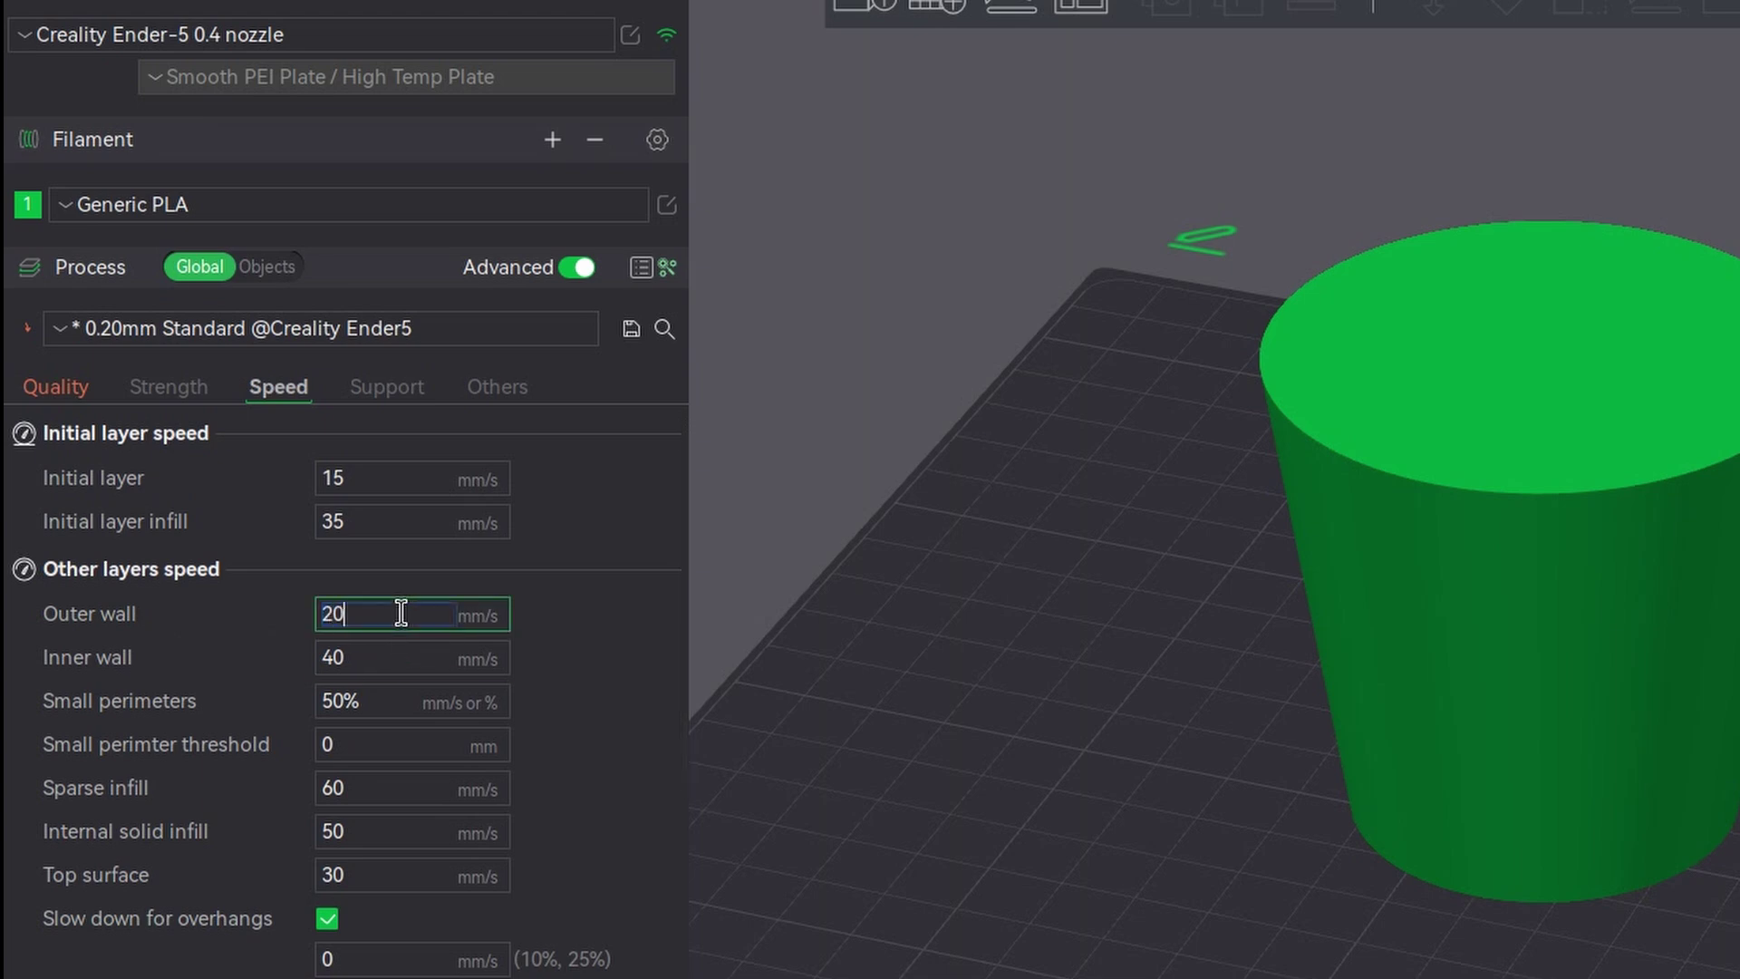
pyautogui.press('Return')
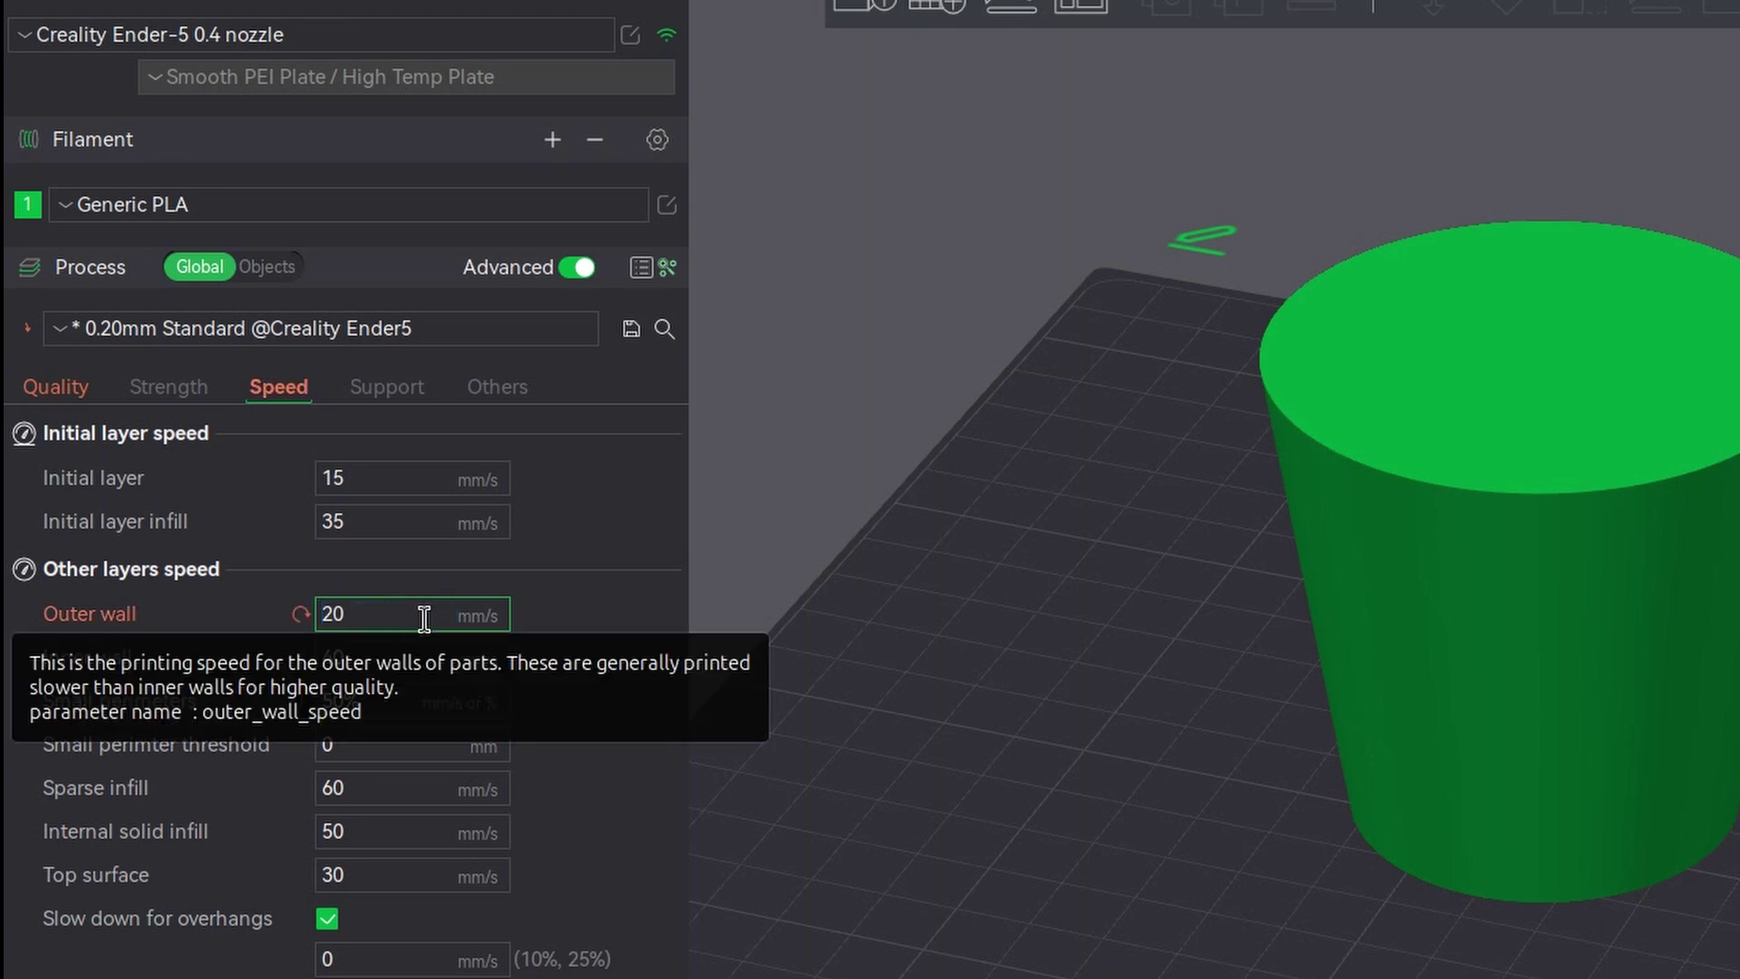
pyautogui.scroll(-10, 456, 778)
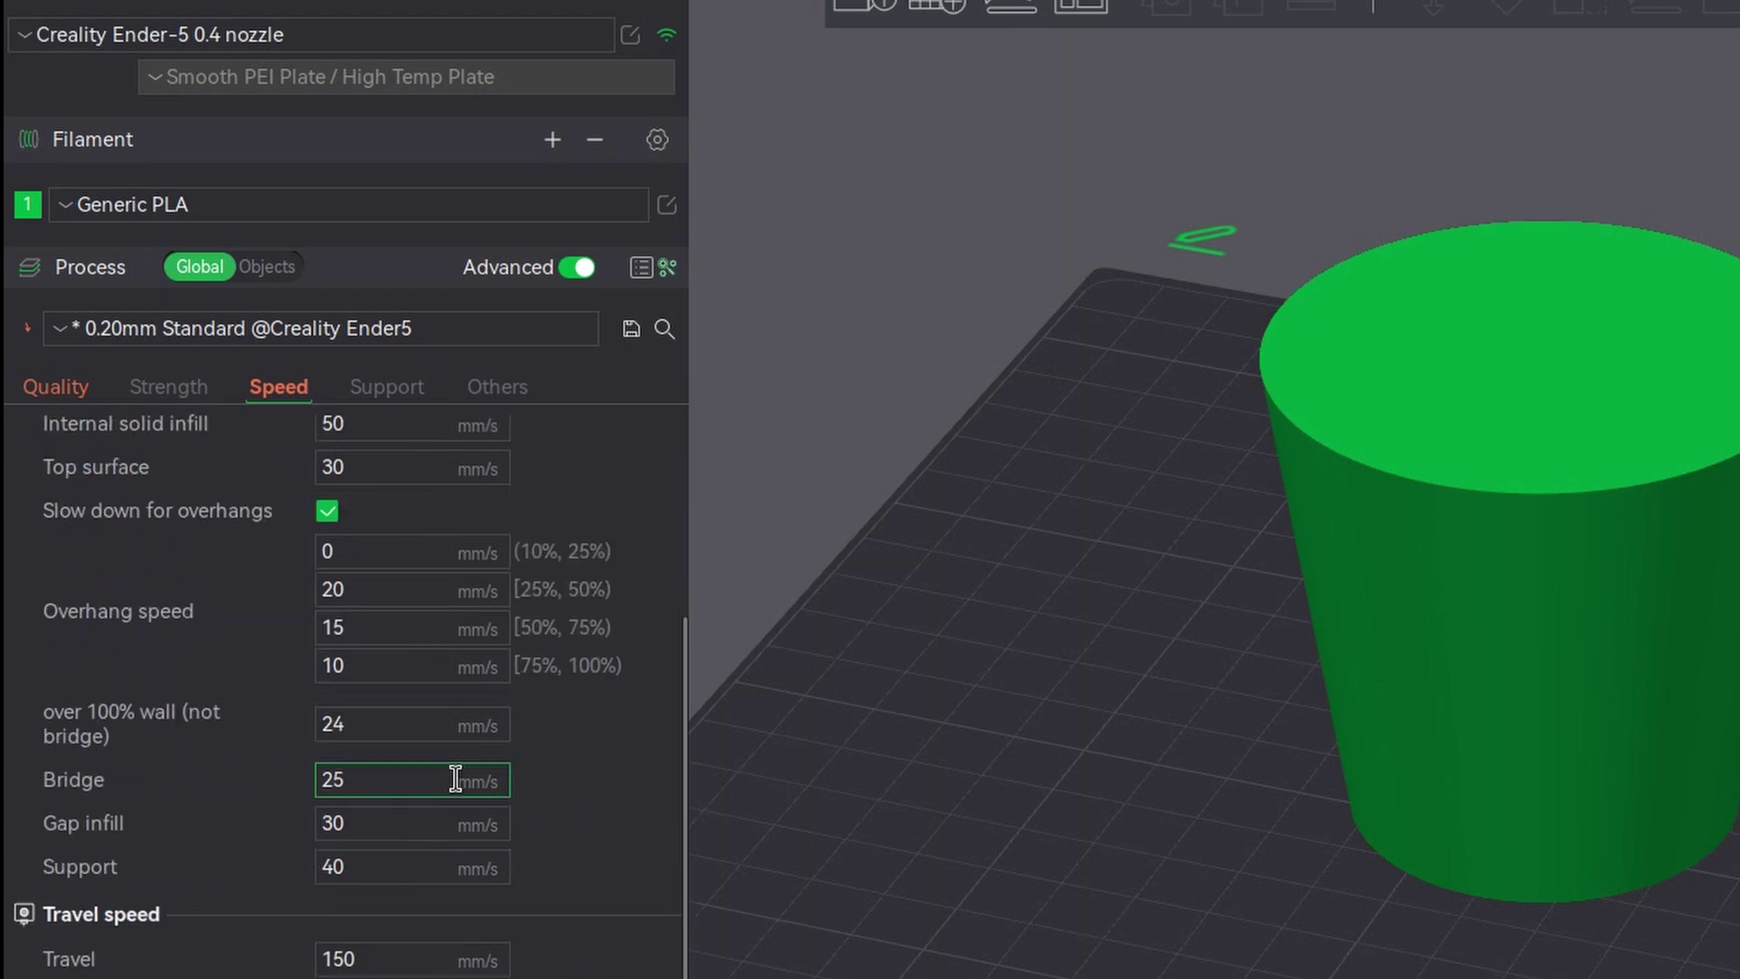
pyautogui.scroll(10, 456, 777)
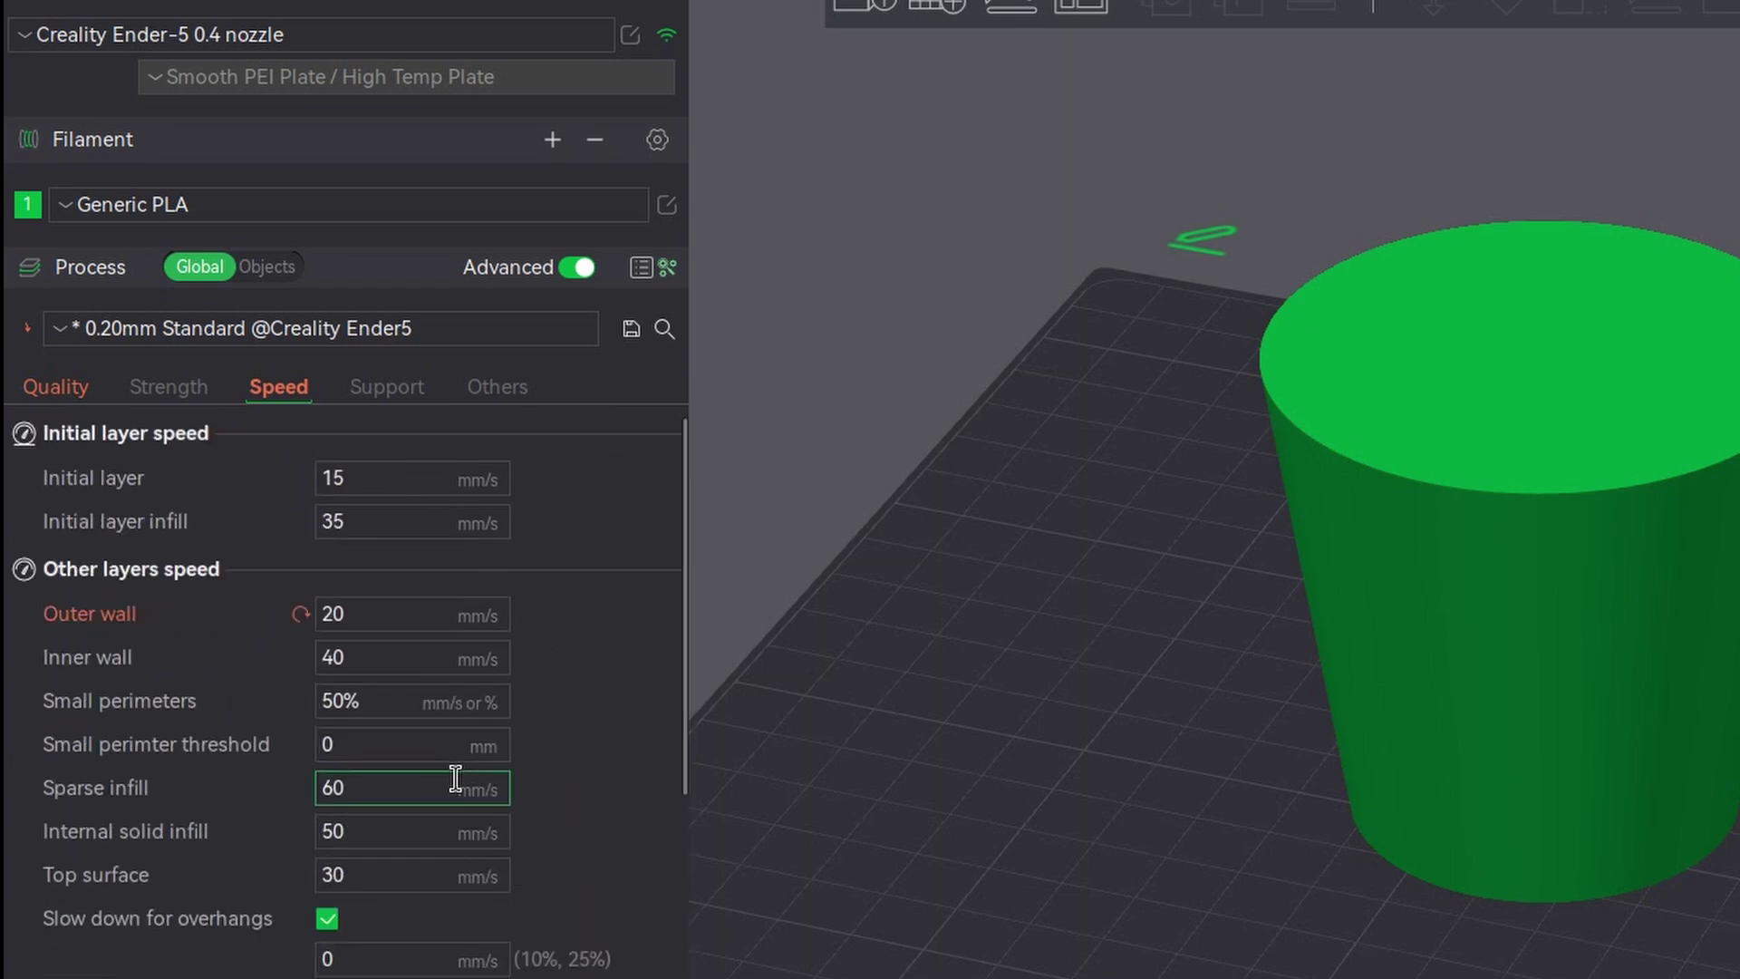
# Search process settings for 'over' and set Infill/Wall overlap to 35%.
pyautogui.click(667, 326)
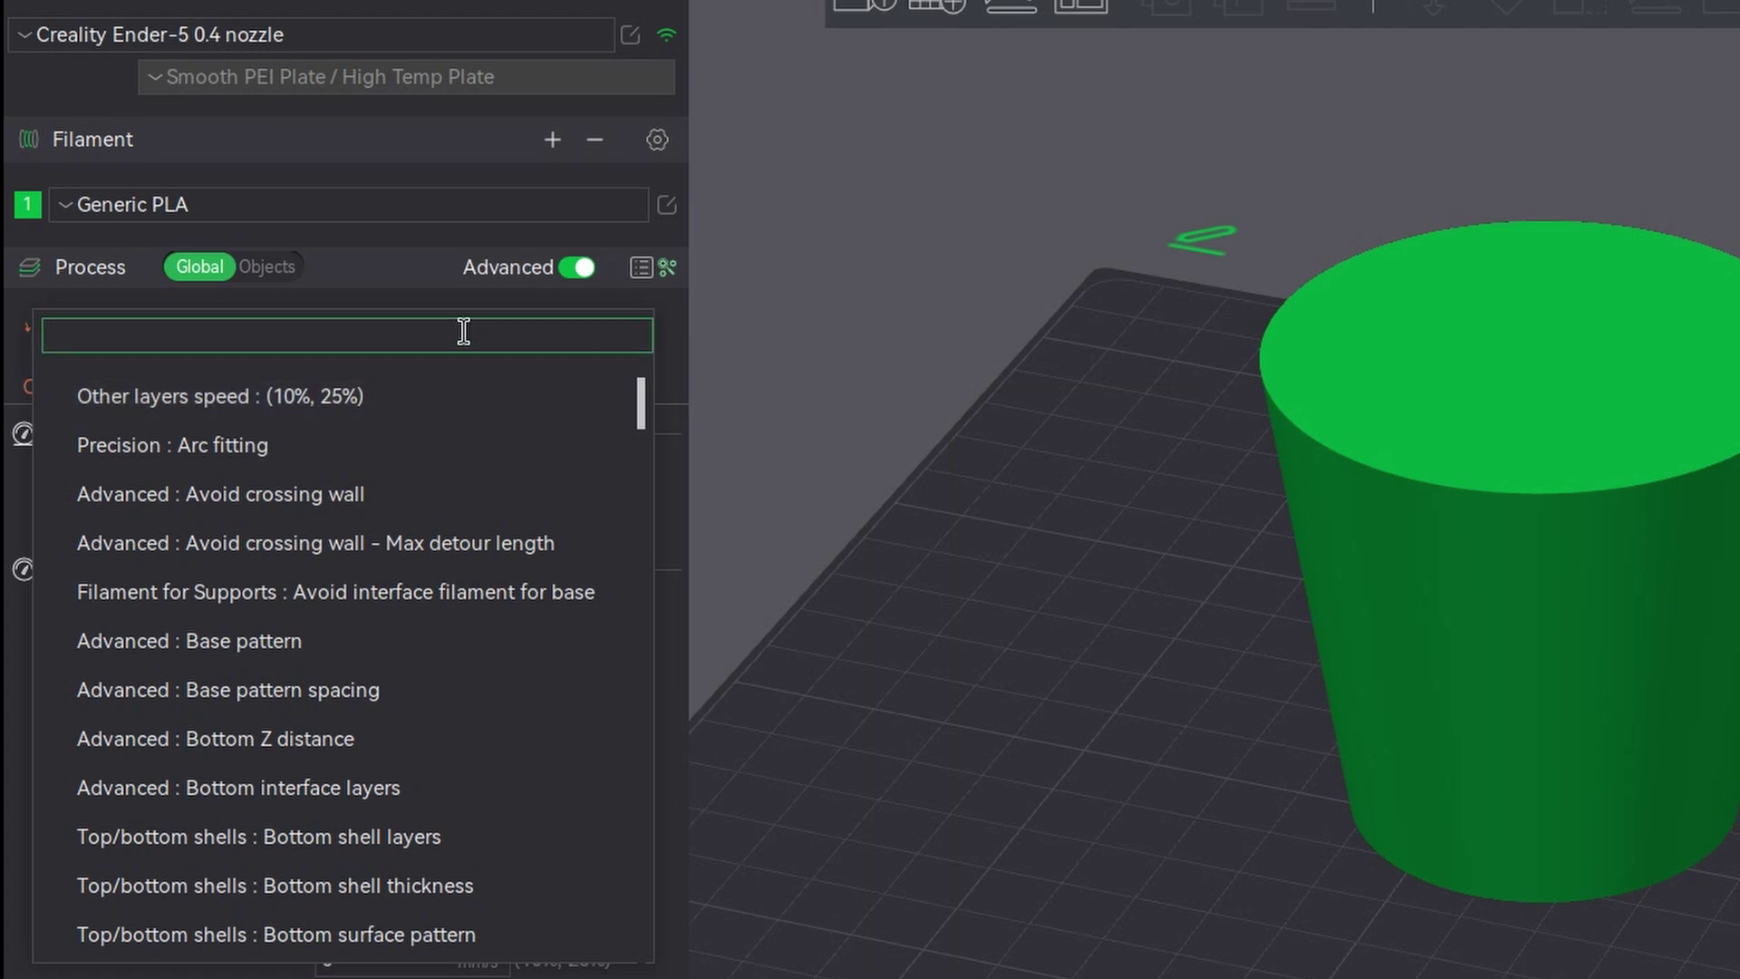
pyautogui.write('over')
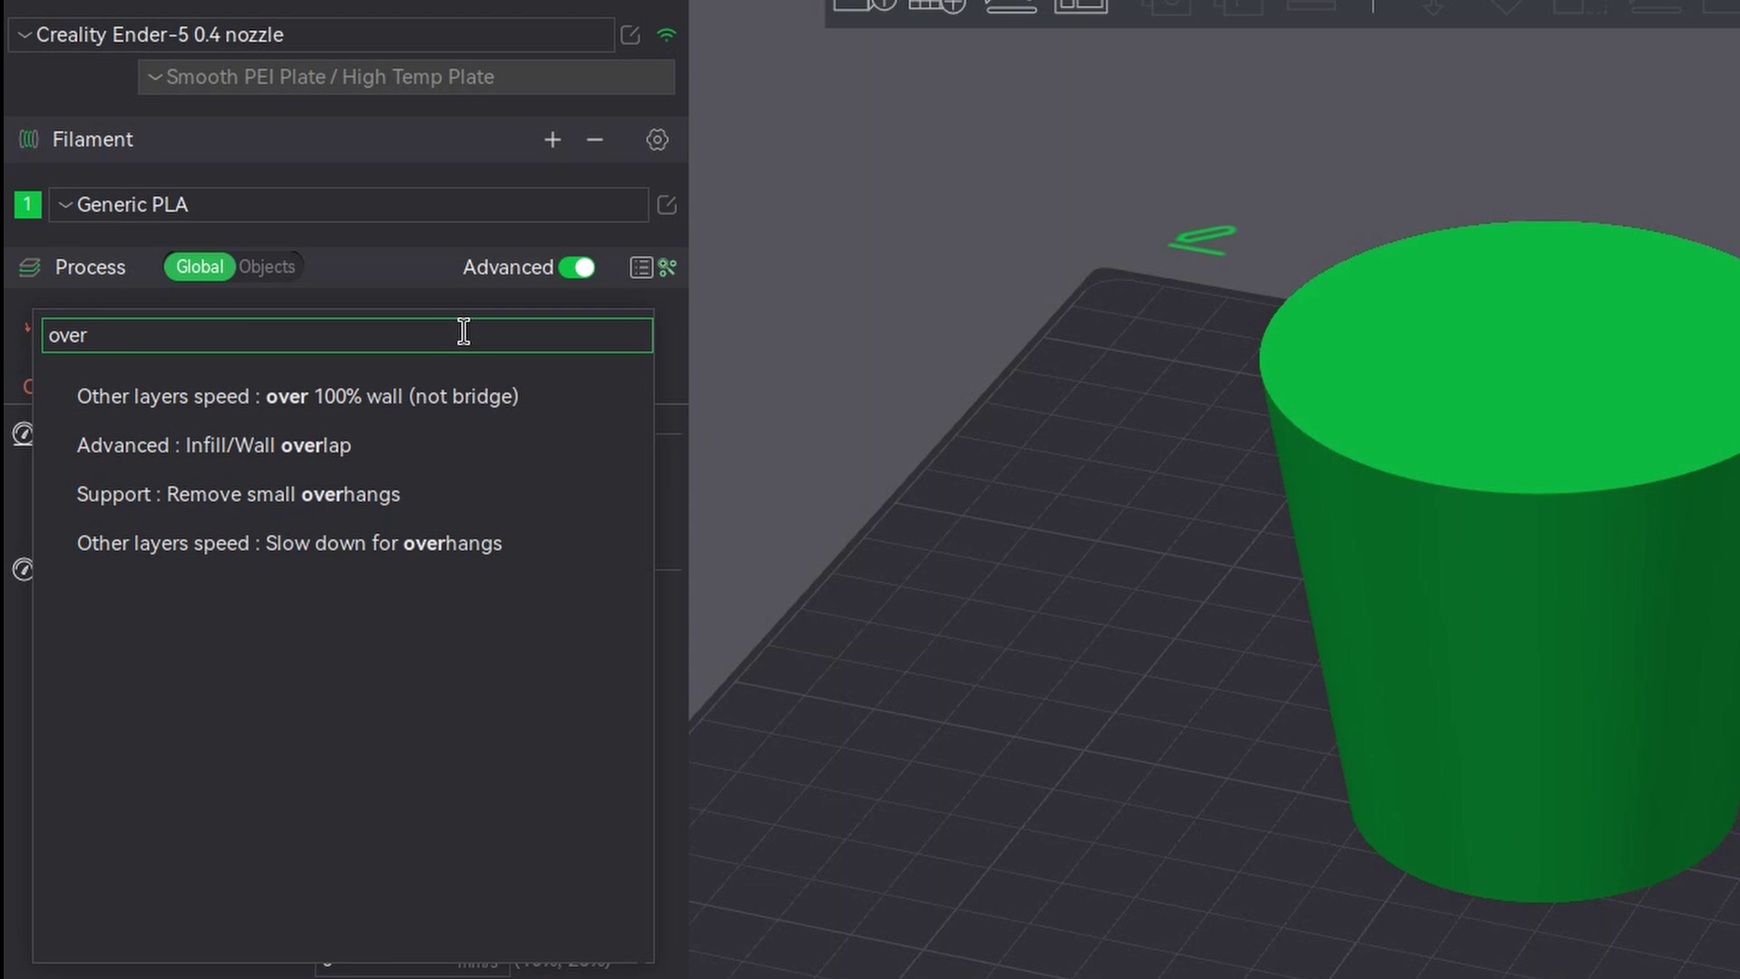
pyautogui.click(353, 444)
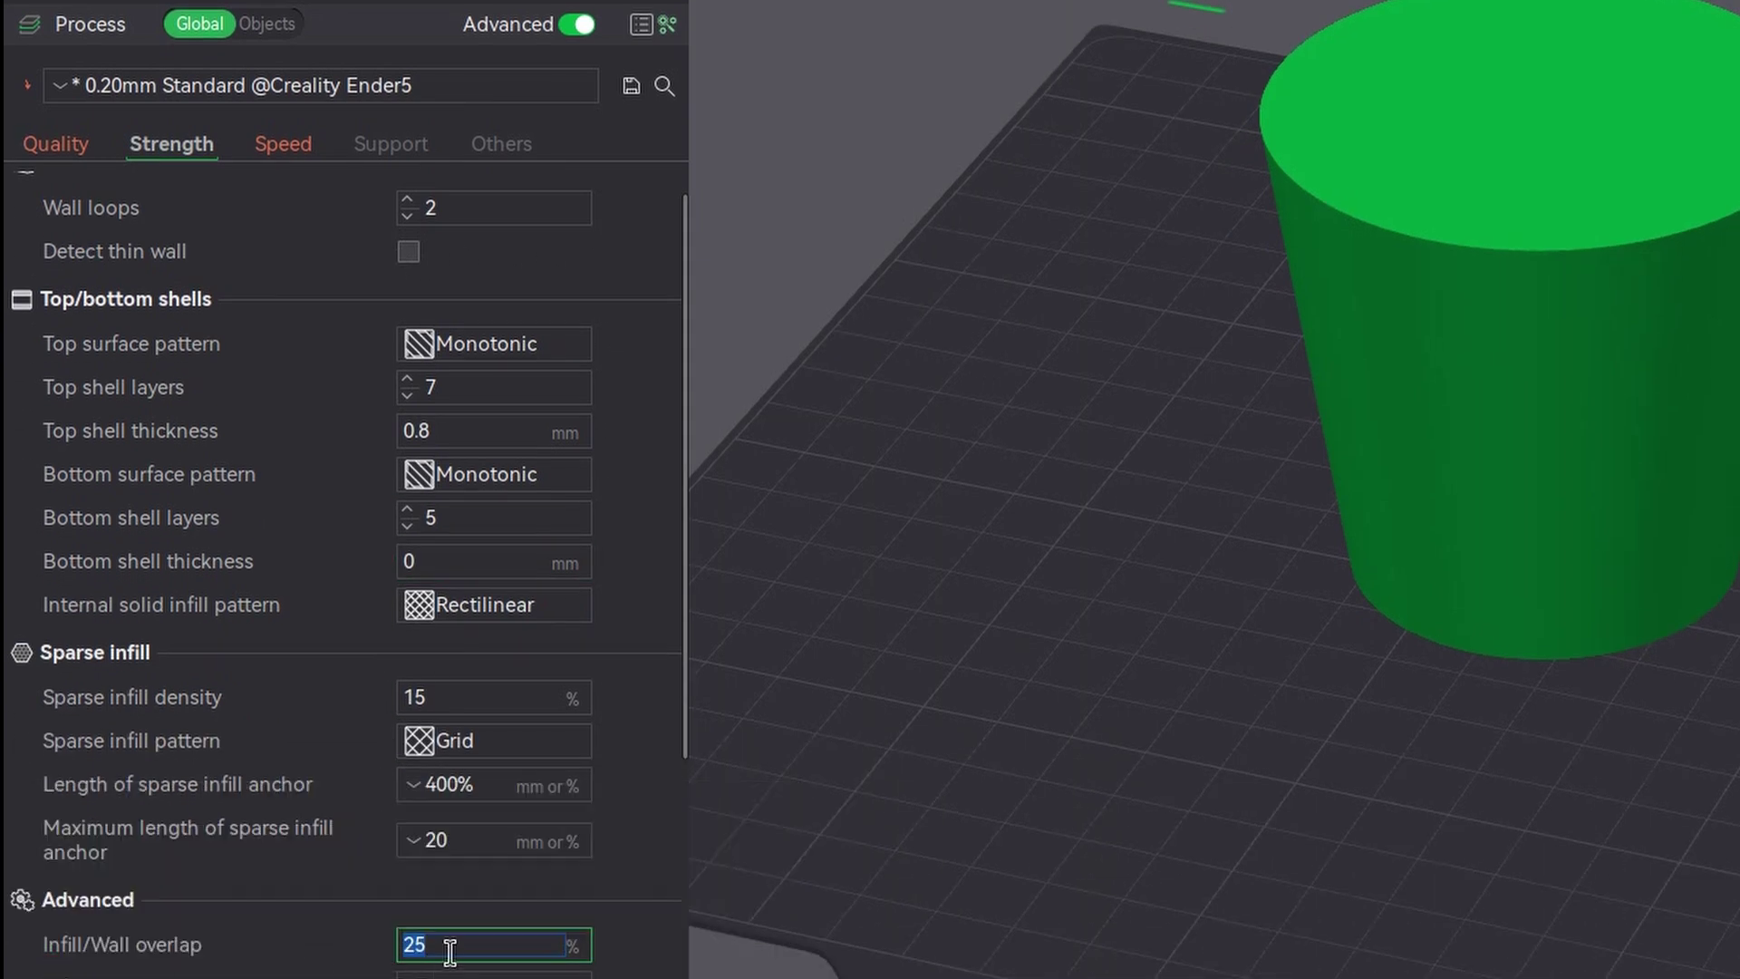
pyautogui.write('36')
pyautogui.press('BackSpace')
pyautogui.write('5')
pyautogui.press('Return')
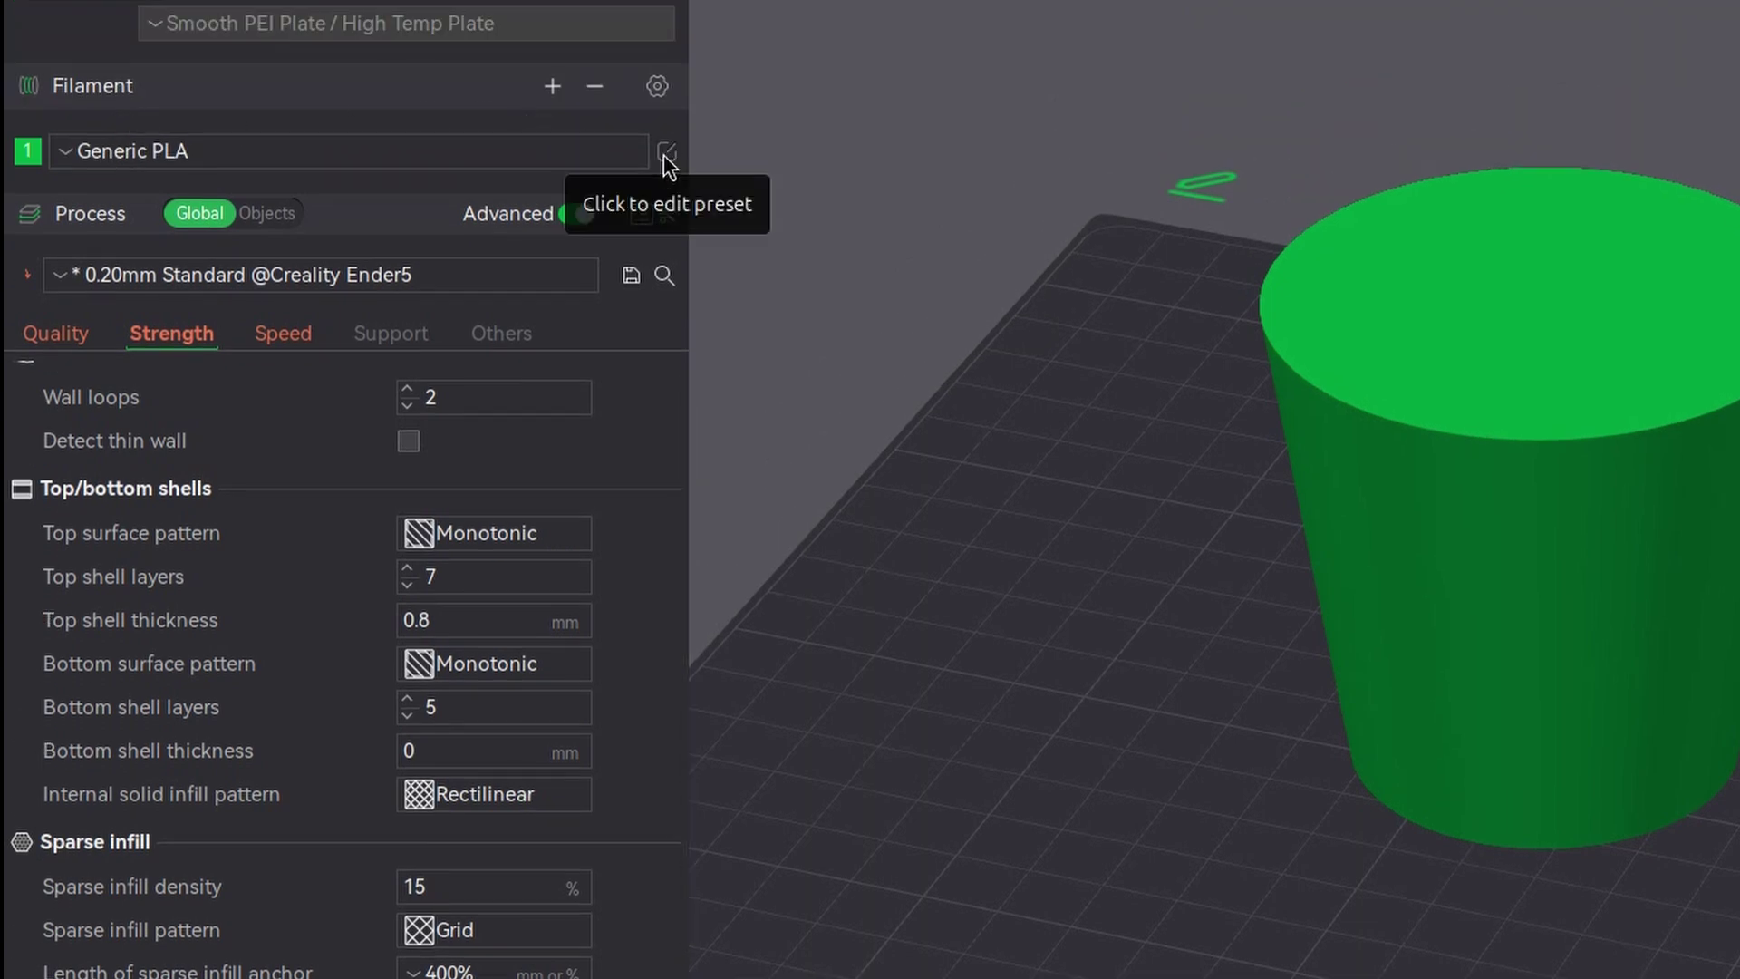
# Edit Generic PLA and raise the initial-layer and other-layer nozzle temperatures to 225 °C.
pyautogui.click(665, 161)
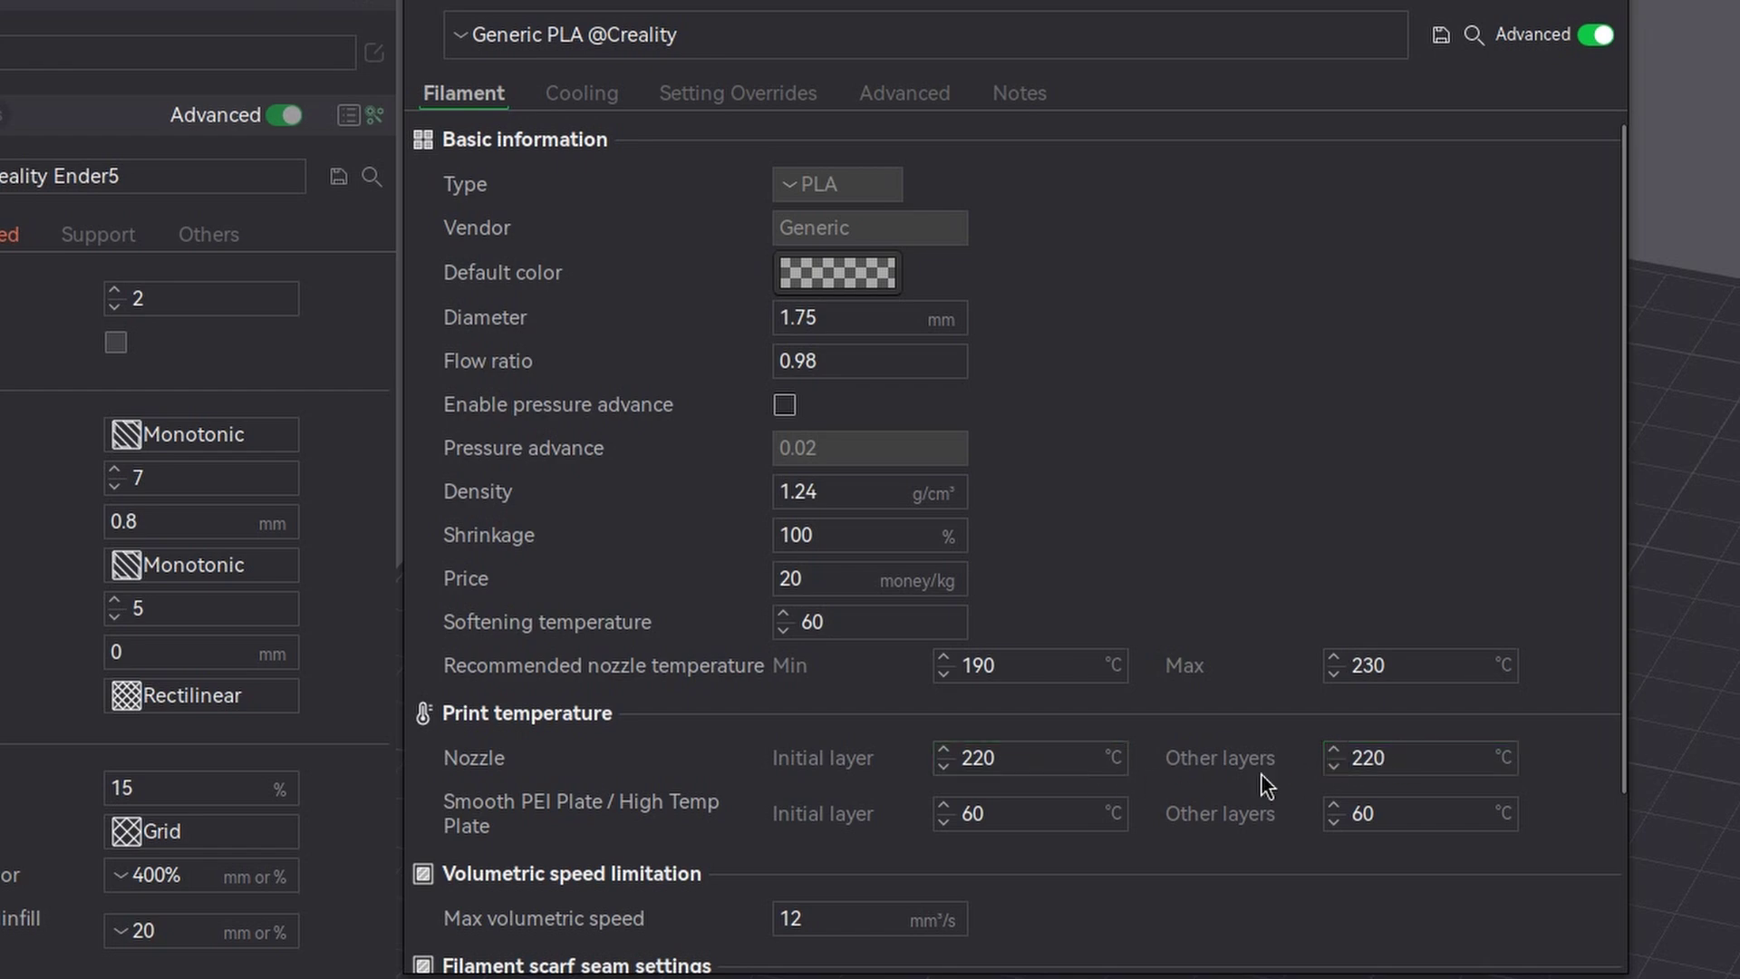
pyautogui.doubleClick(1344, 755)
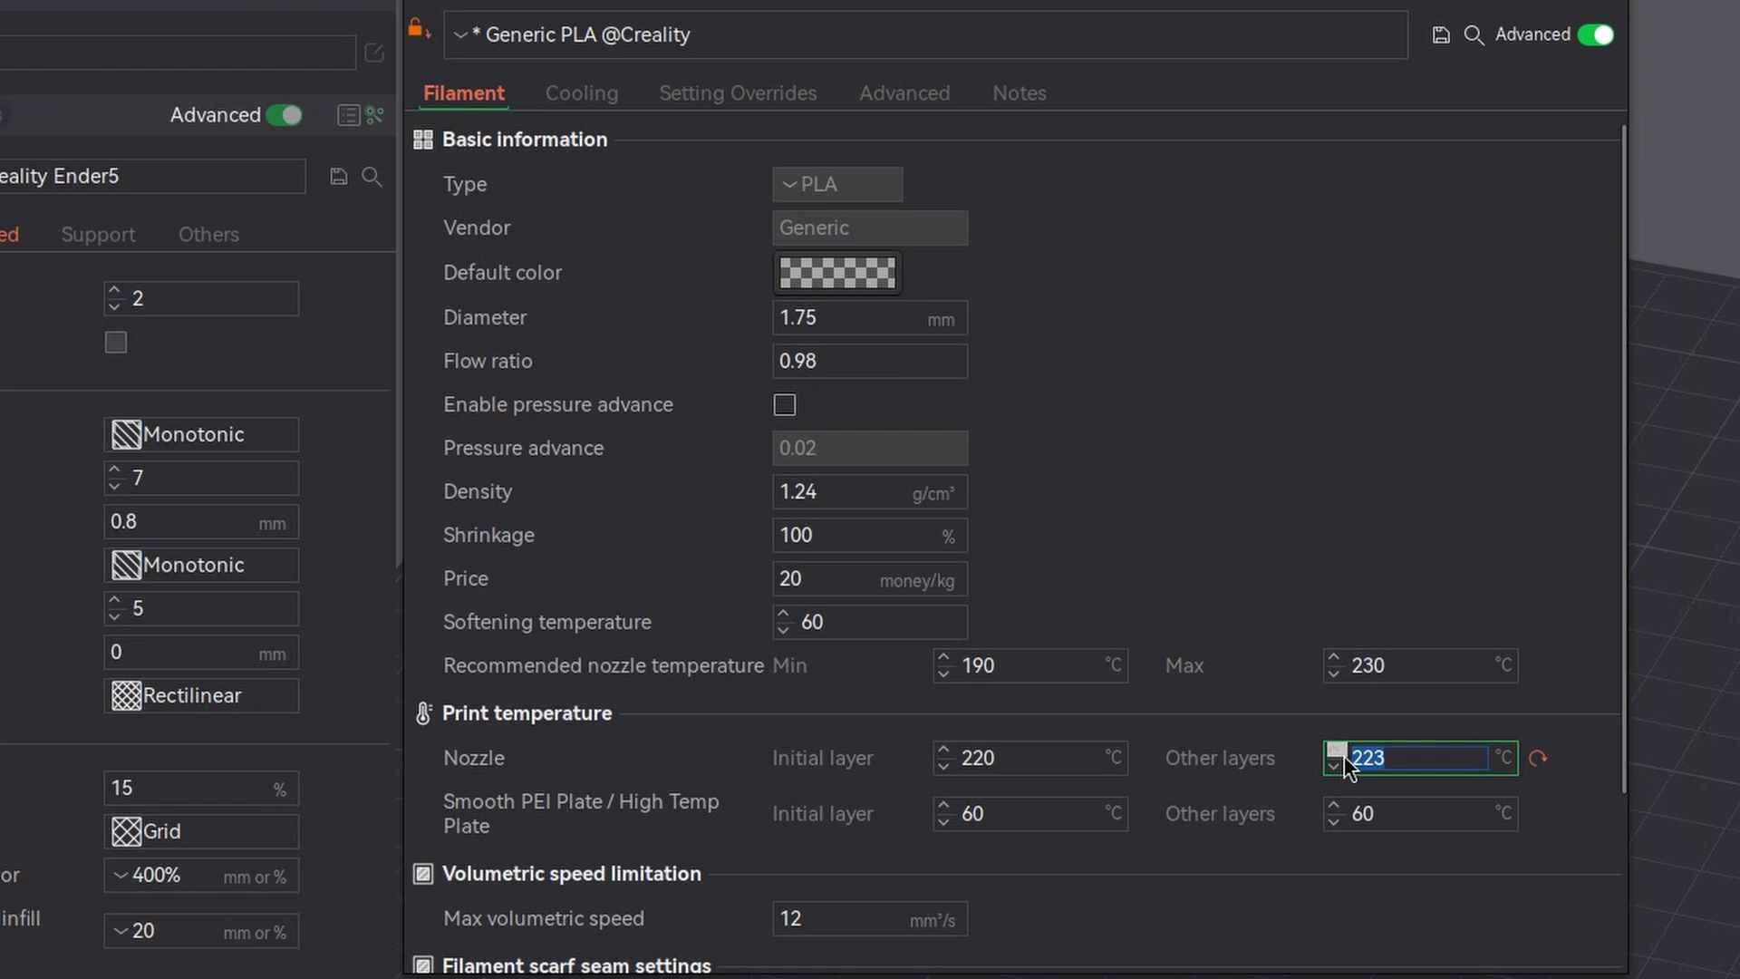
pyautogui.click(1345, 756)
pyautogui.click(1346, 756)
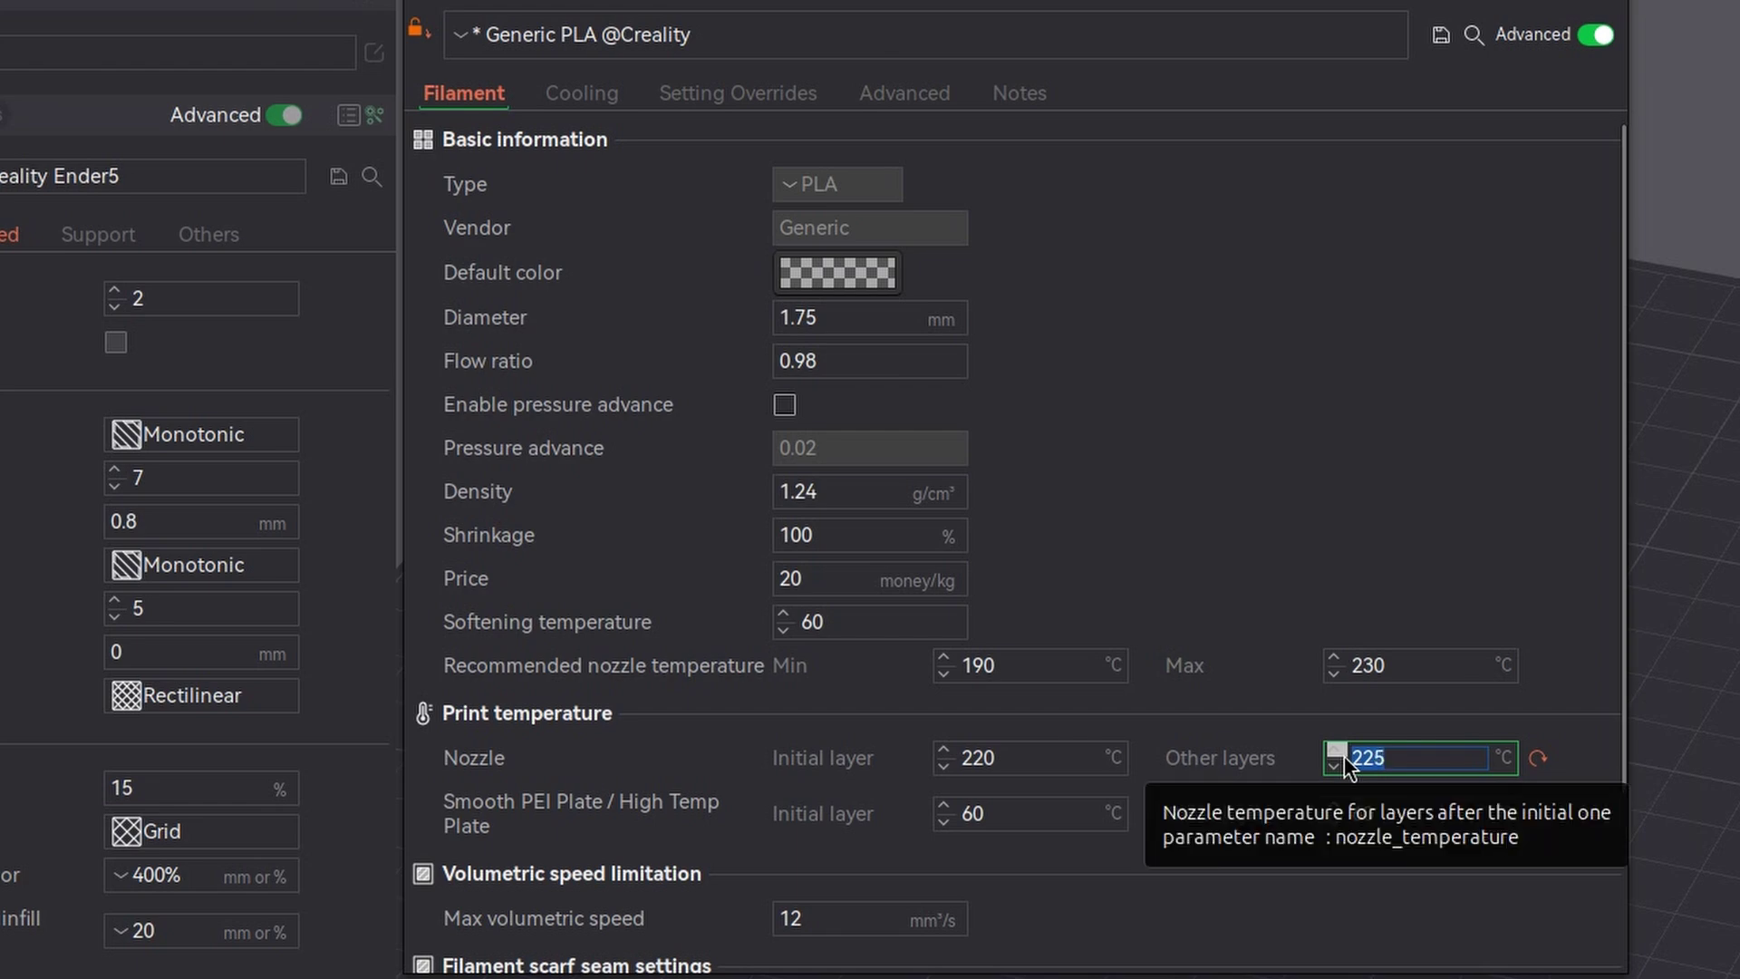
pyautogui.doubleClick(944, 753)
pyautogui.doubleClick(944, 753)
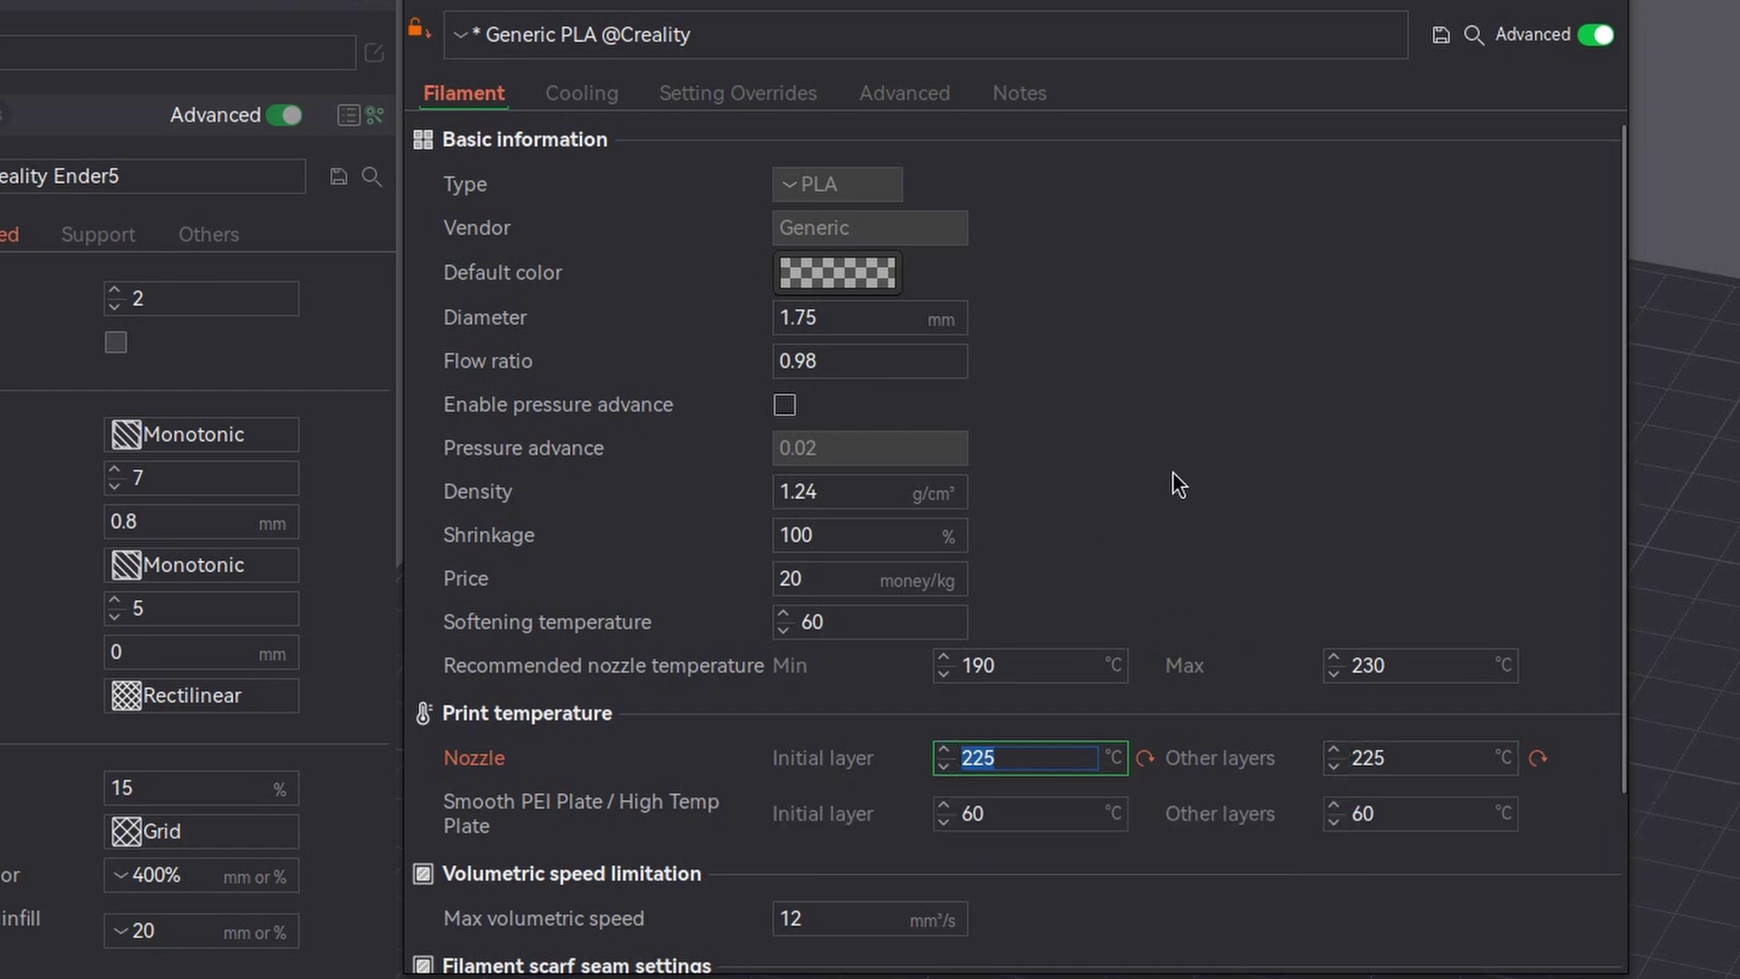
pyautogui.click(773, 100)
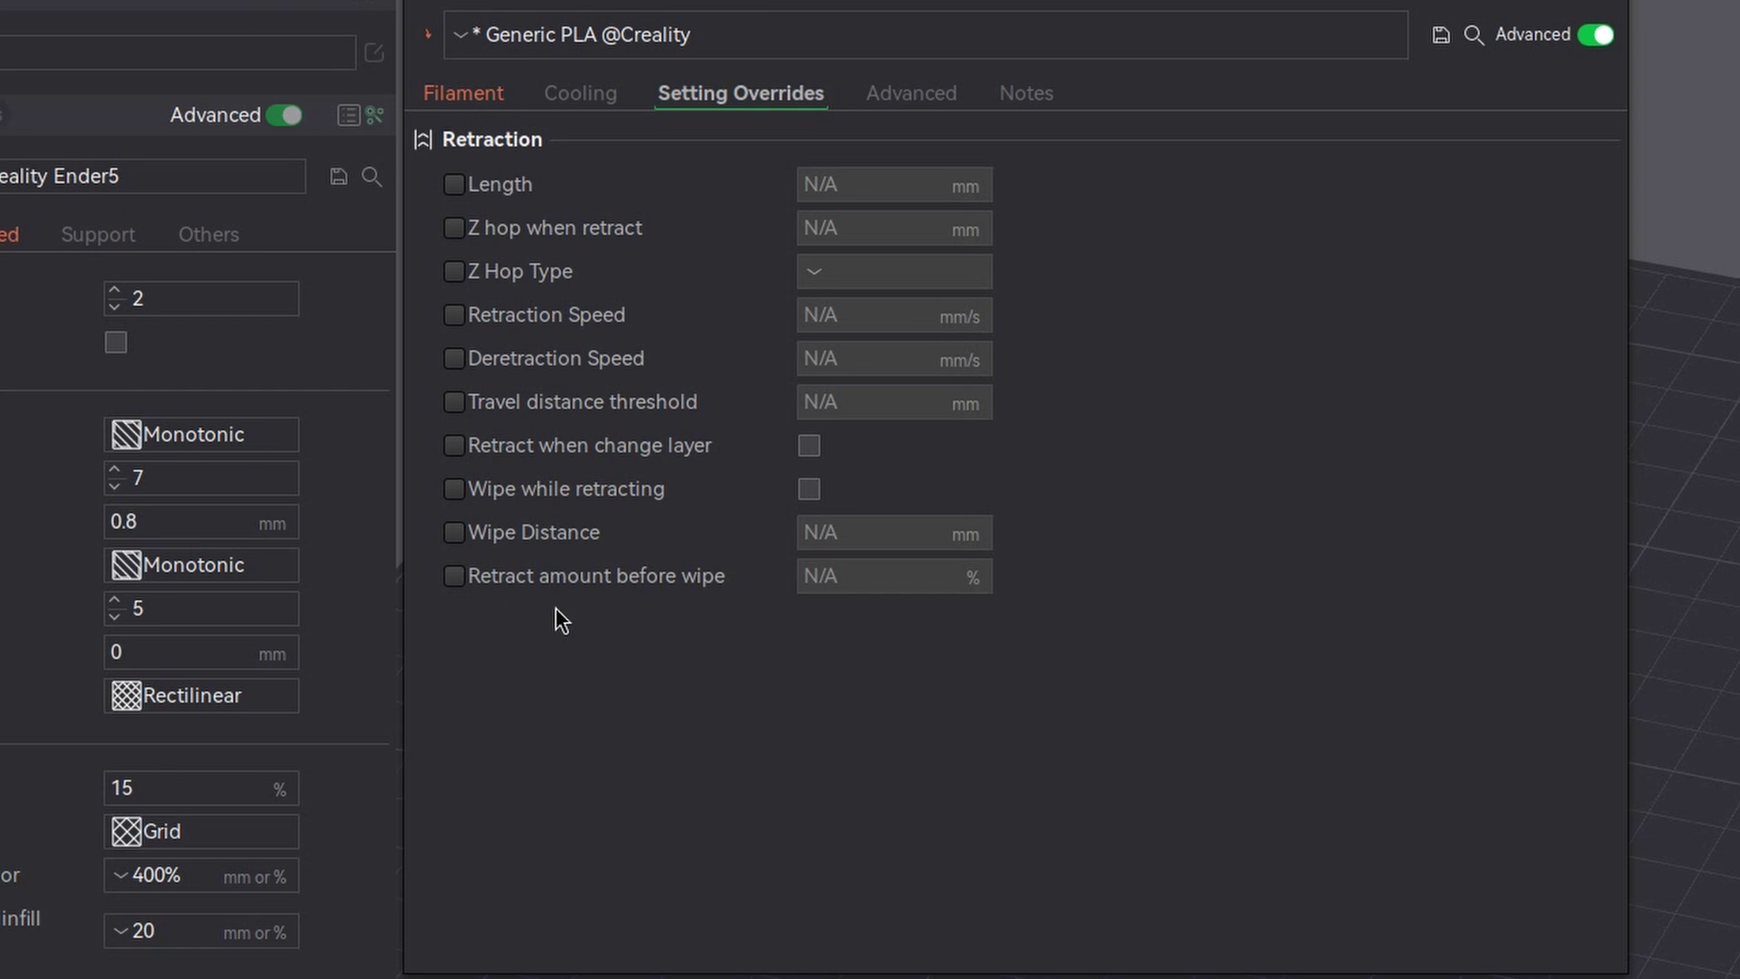
# Enable the filament's Retraction Length override and enter a new value.
pyautogui.click(453, 184)
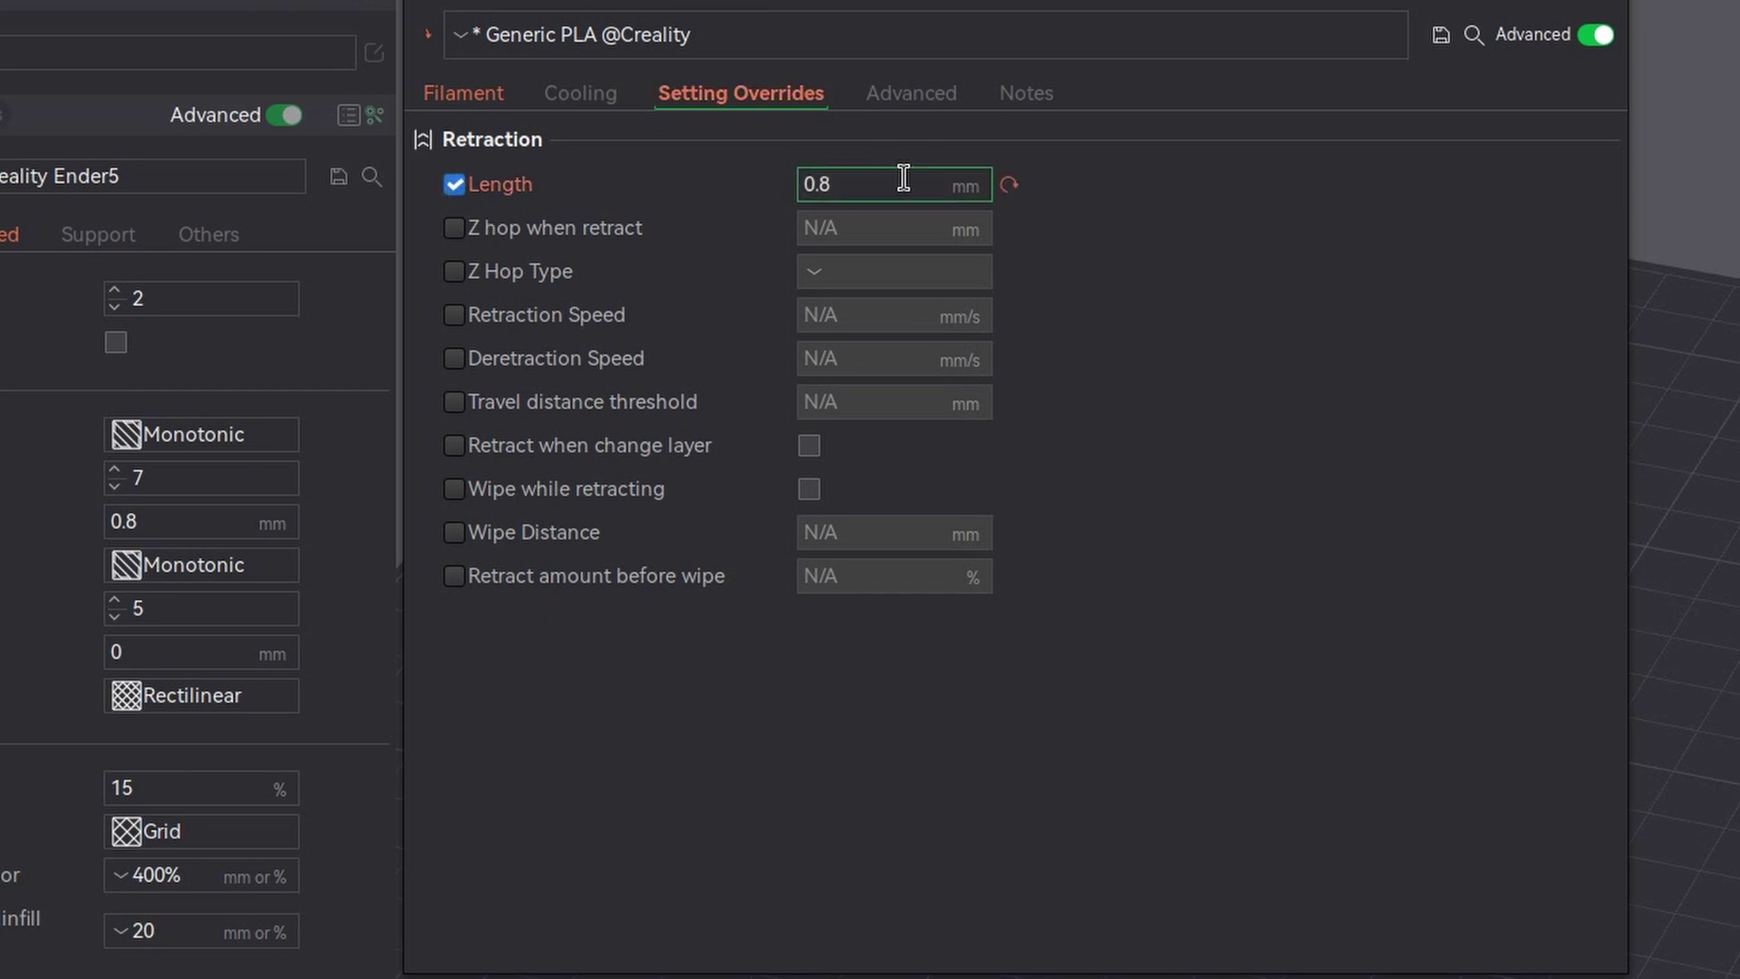
pyautogui.moveTo(846, 182); pyautogui.dragTo(716, 163)
pyautogui.write('0')
pyautogui.click(1184, 269)
# On the Cooling tab, set min and max fan speed thresholds to 80%, keeping minimum layer time at 100 s.
pyautogui.click(595, 90)
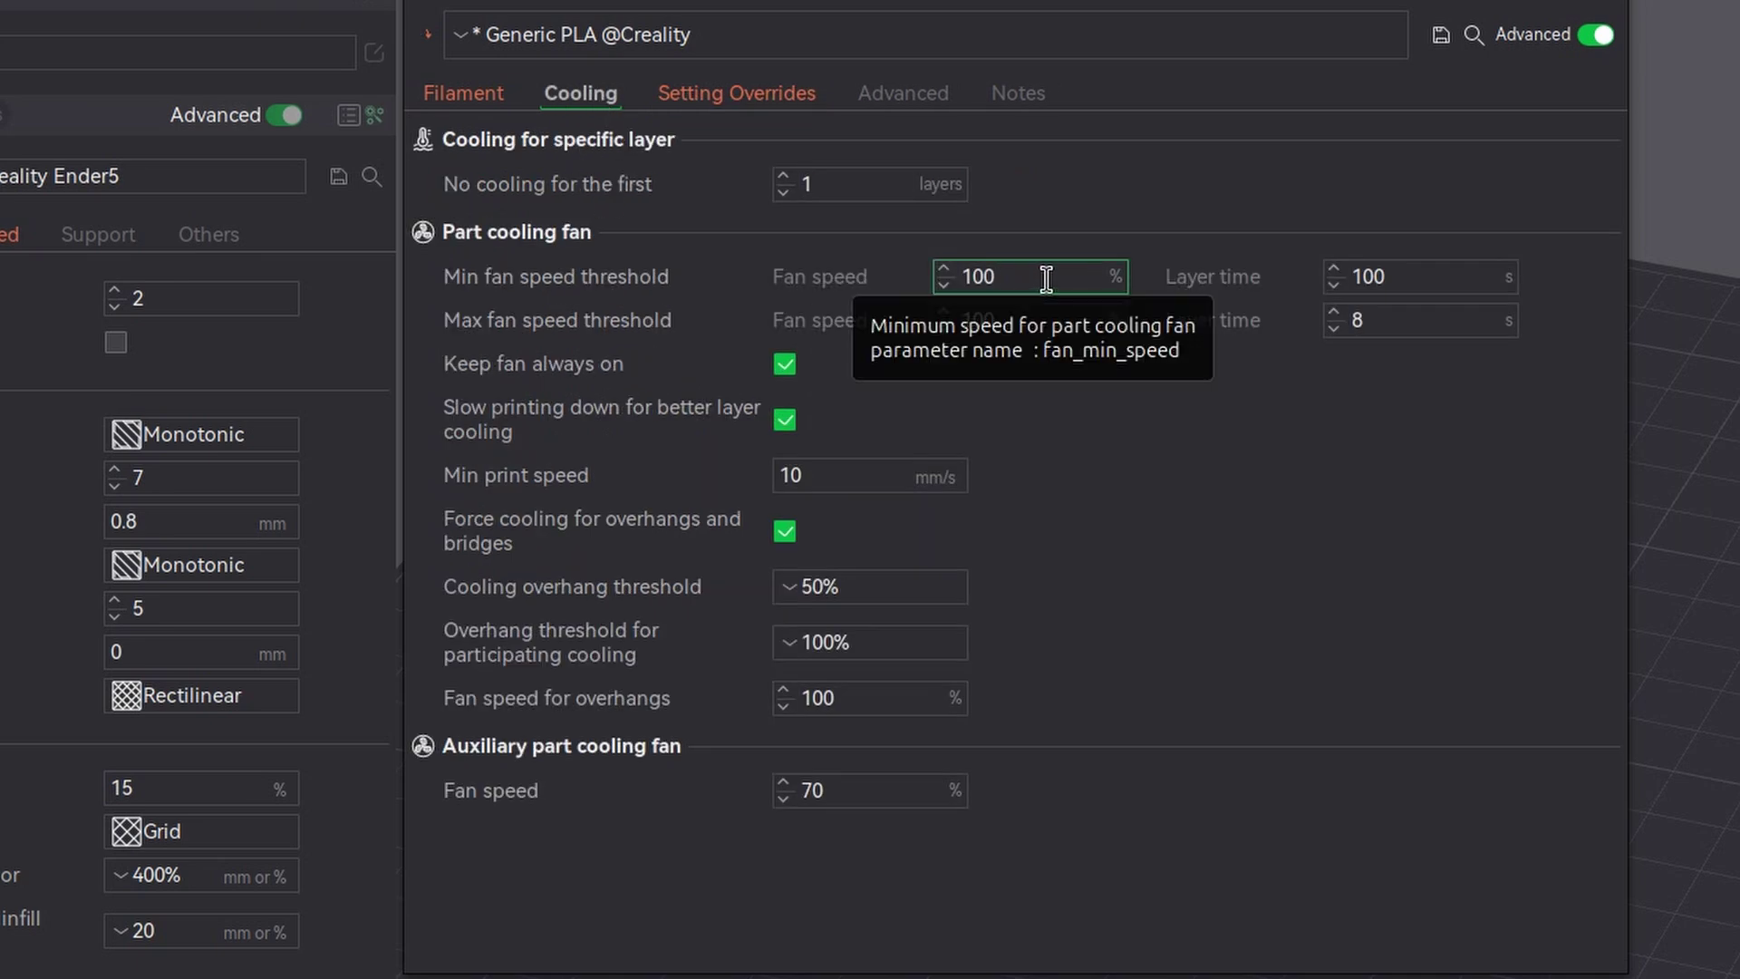
pyautogui.moveTo(1057, 320); pyautogui.dragTo(885, 318)
pyautogui.click(1002, 271)
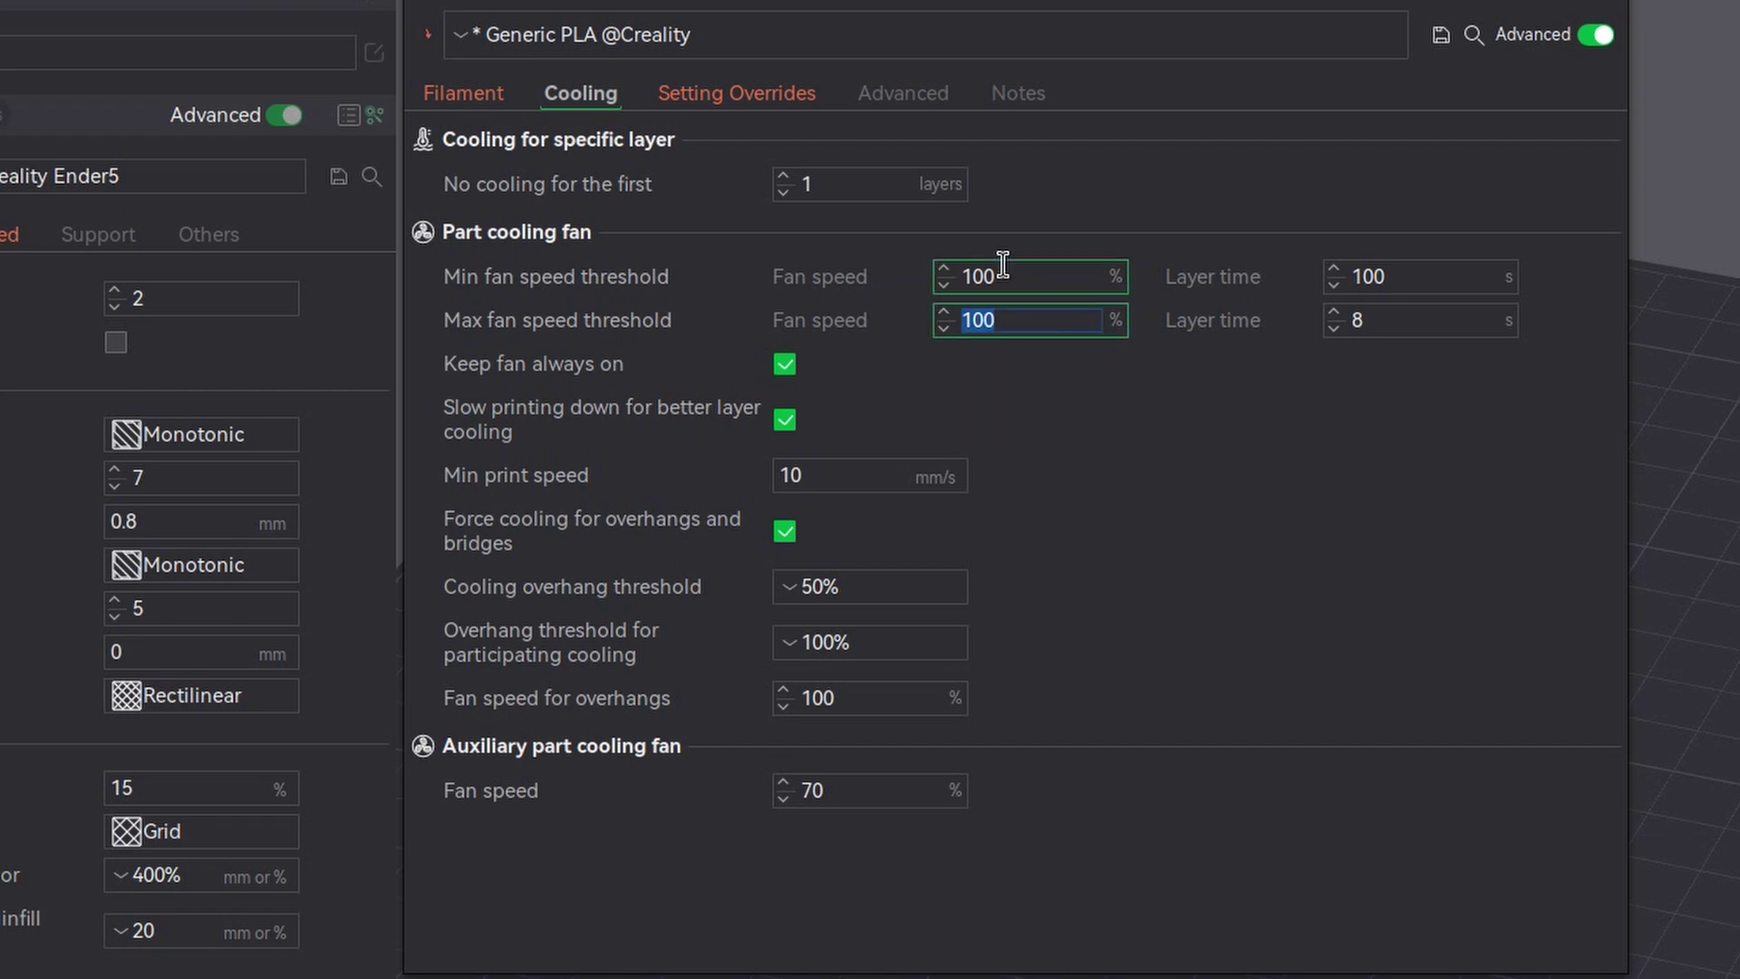
pyautogui.moveTo(1076, 271); pyautogui.dragTo(879, 265)
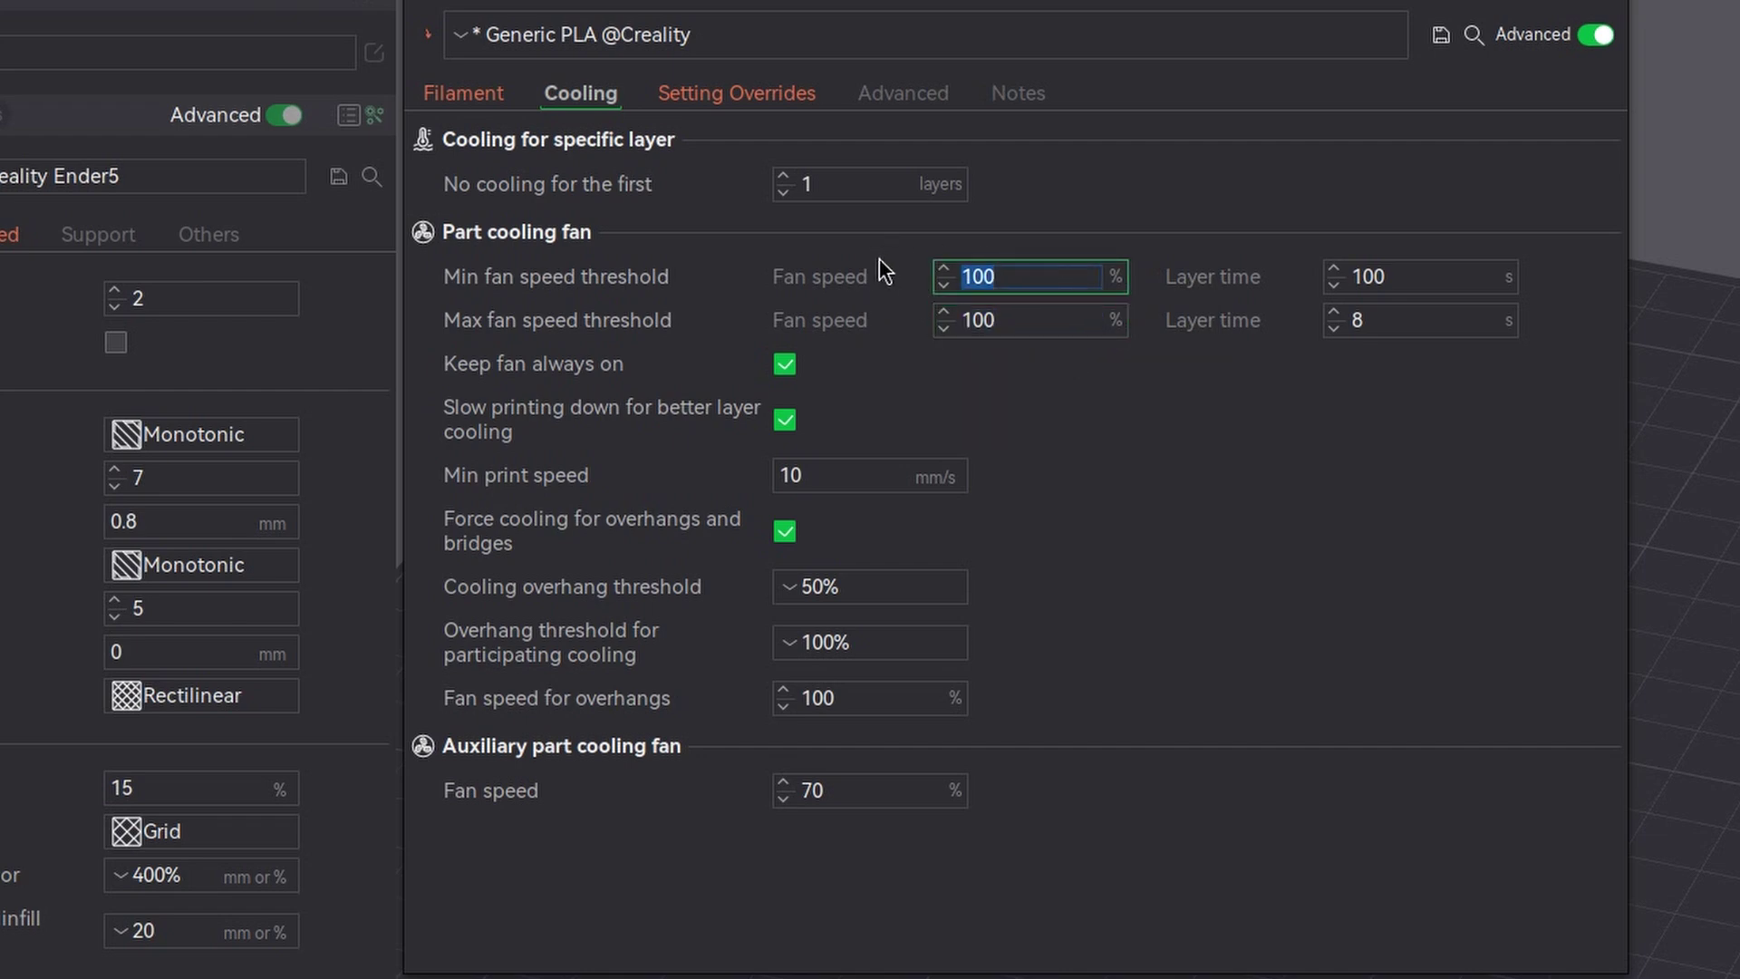
pyautogui.write('80')
pyautogui.press('Tab')
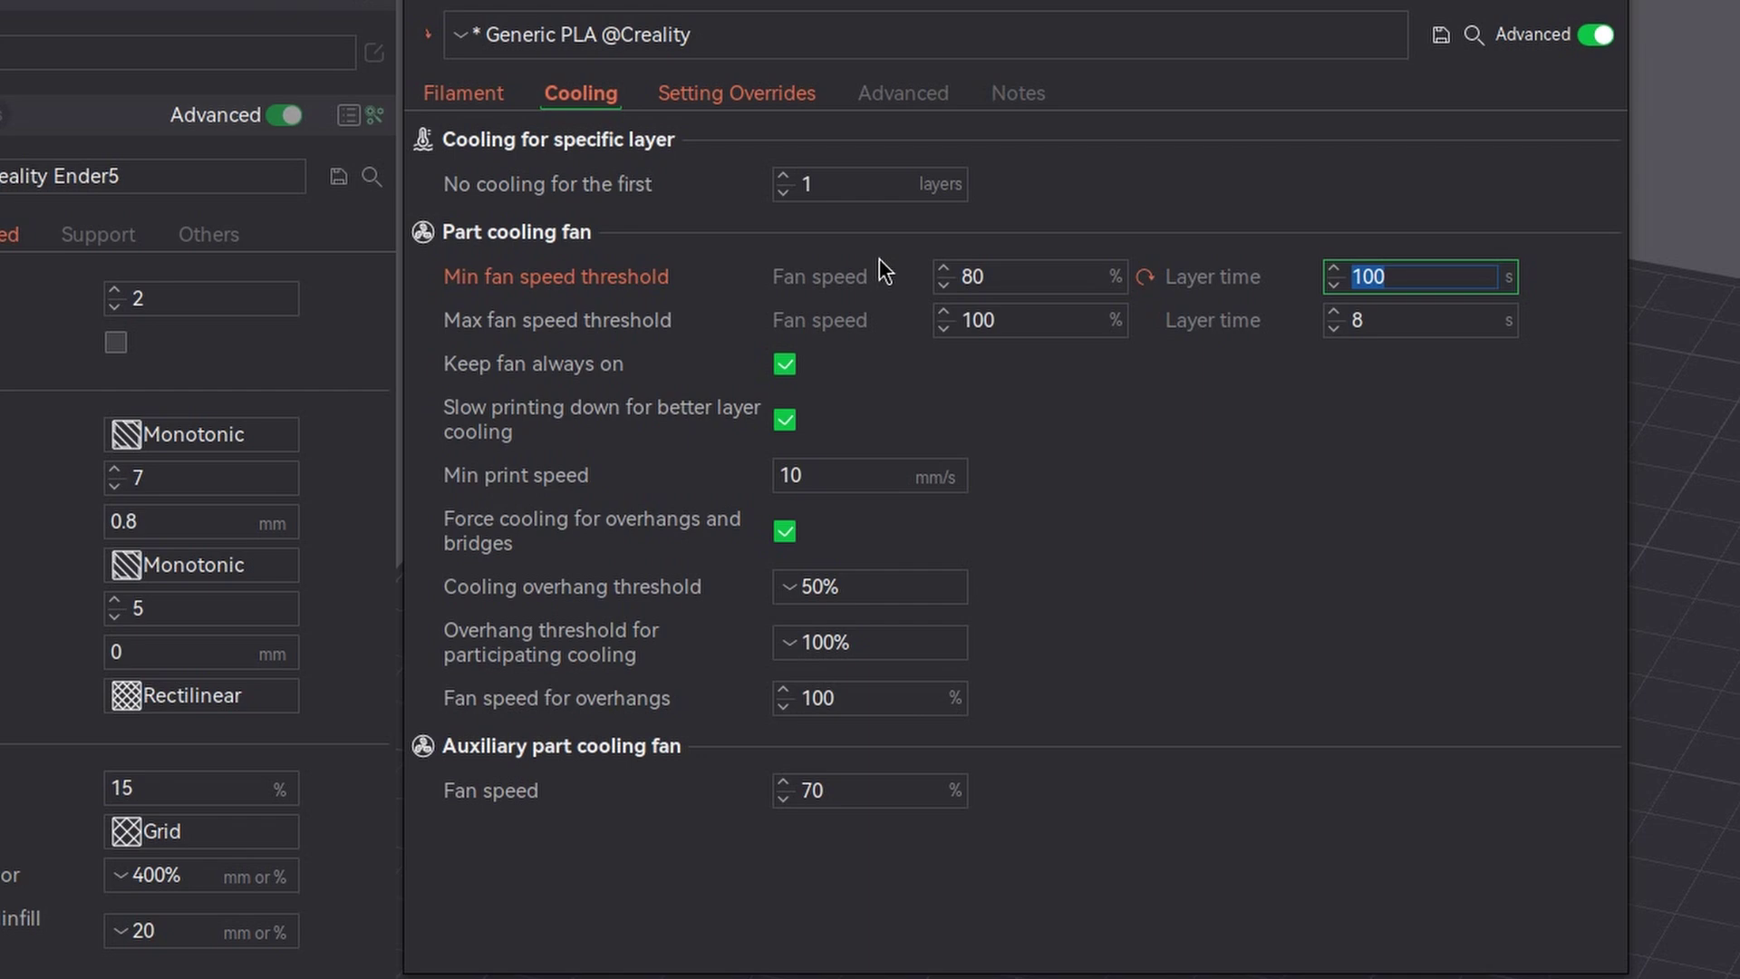
pyautogui.write('80')
pyautogui.press('Tab')
pyautogui.write('80')
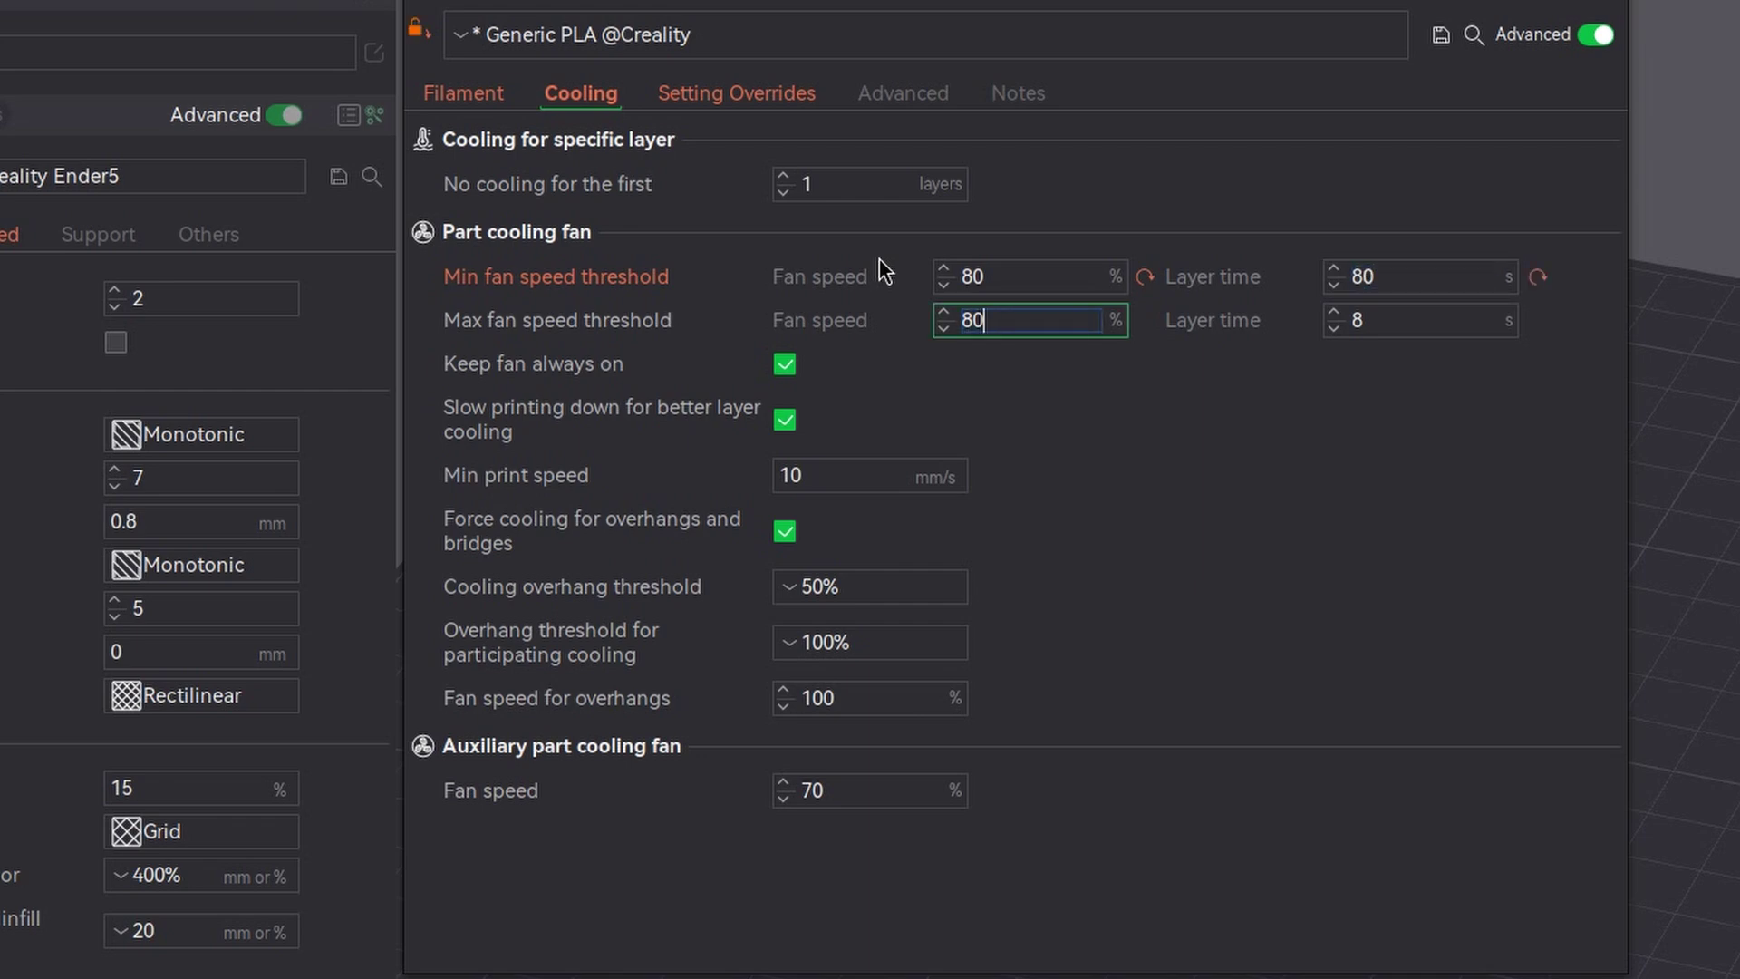
pyautogui.press('Tab')
pyautogui.click(1538, 277)
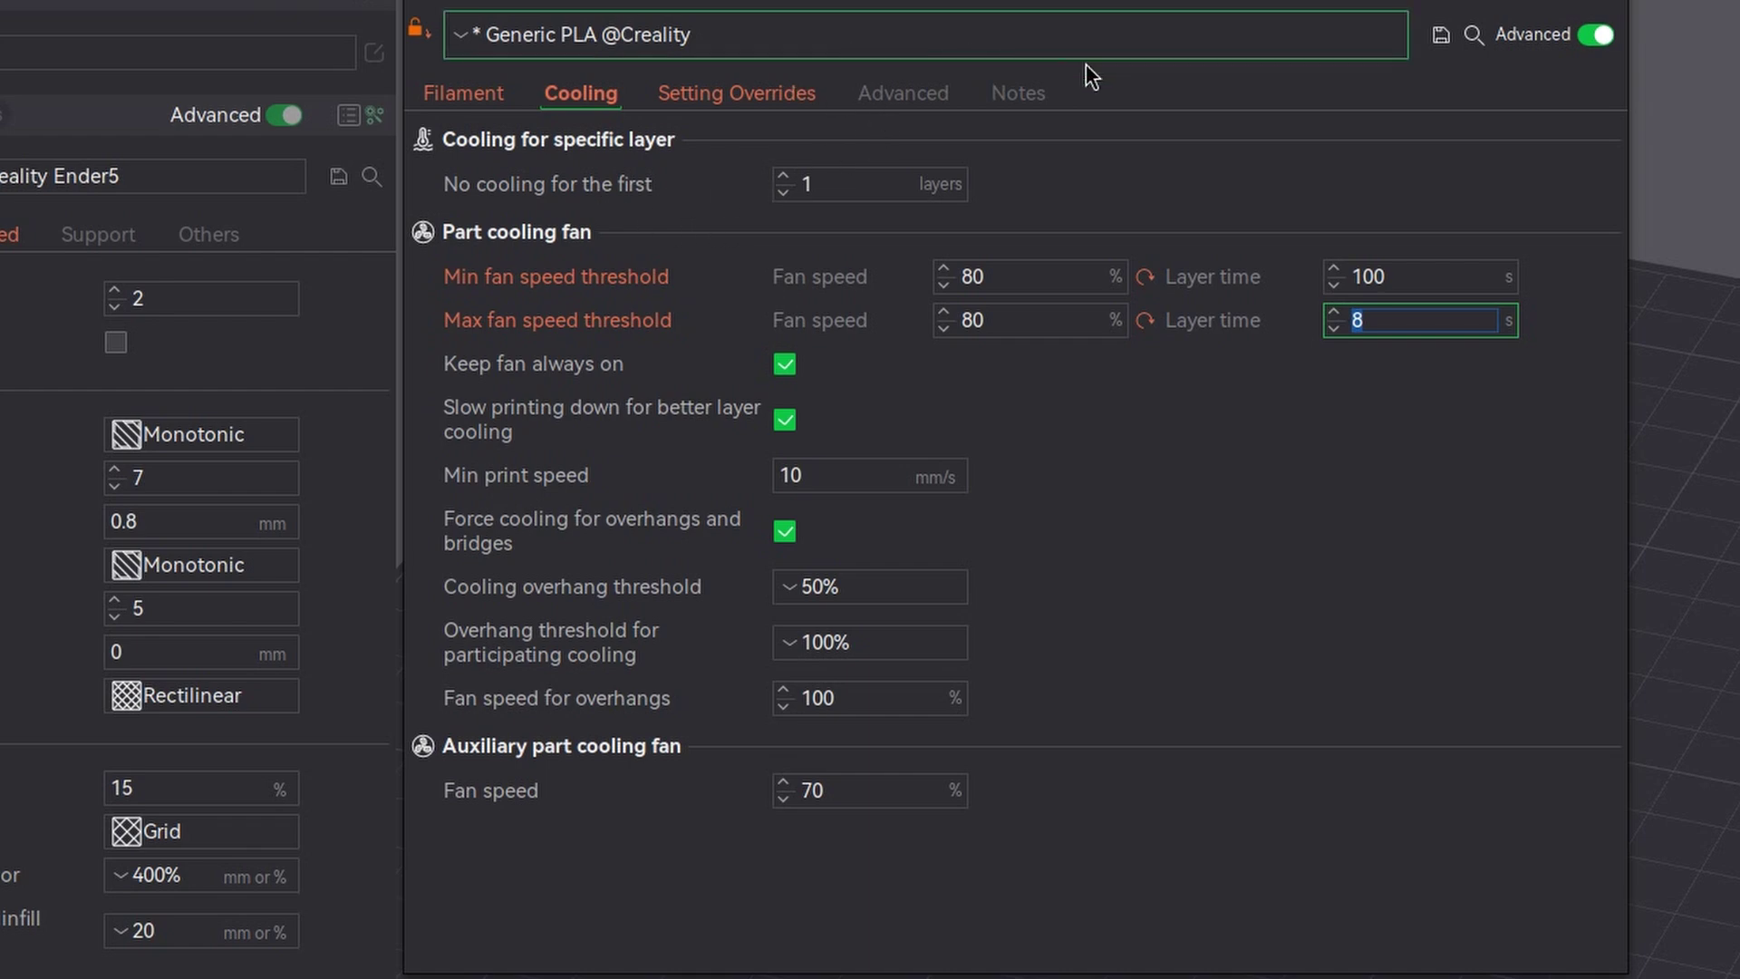
# Search filament settings for 'flowr' and change the flow ratio from 0.98 to 1.1.
pyautogui.click(1475, 34)
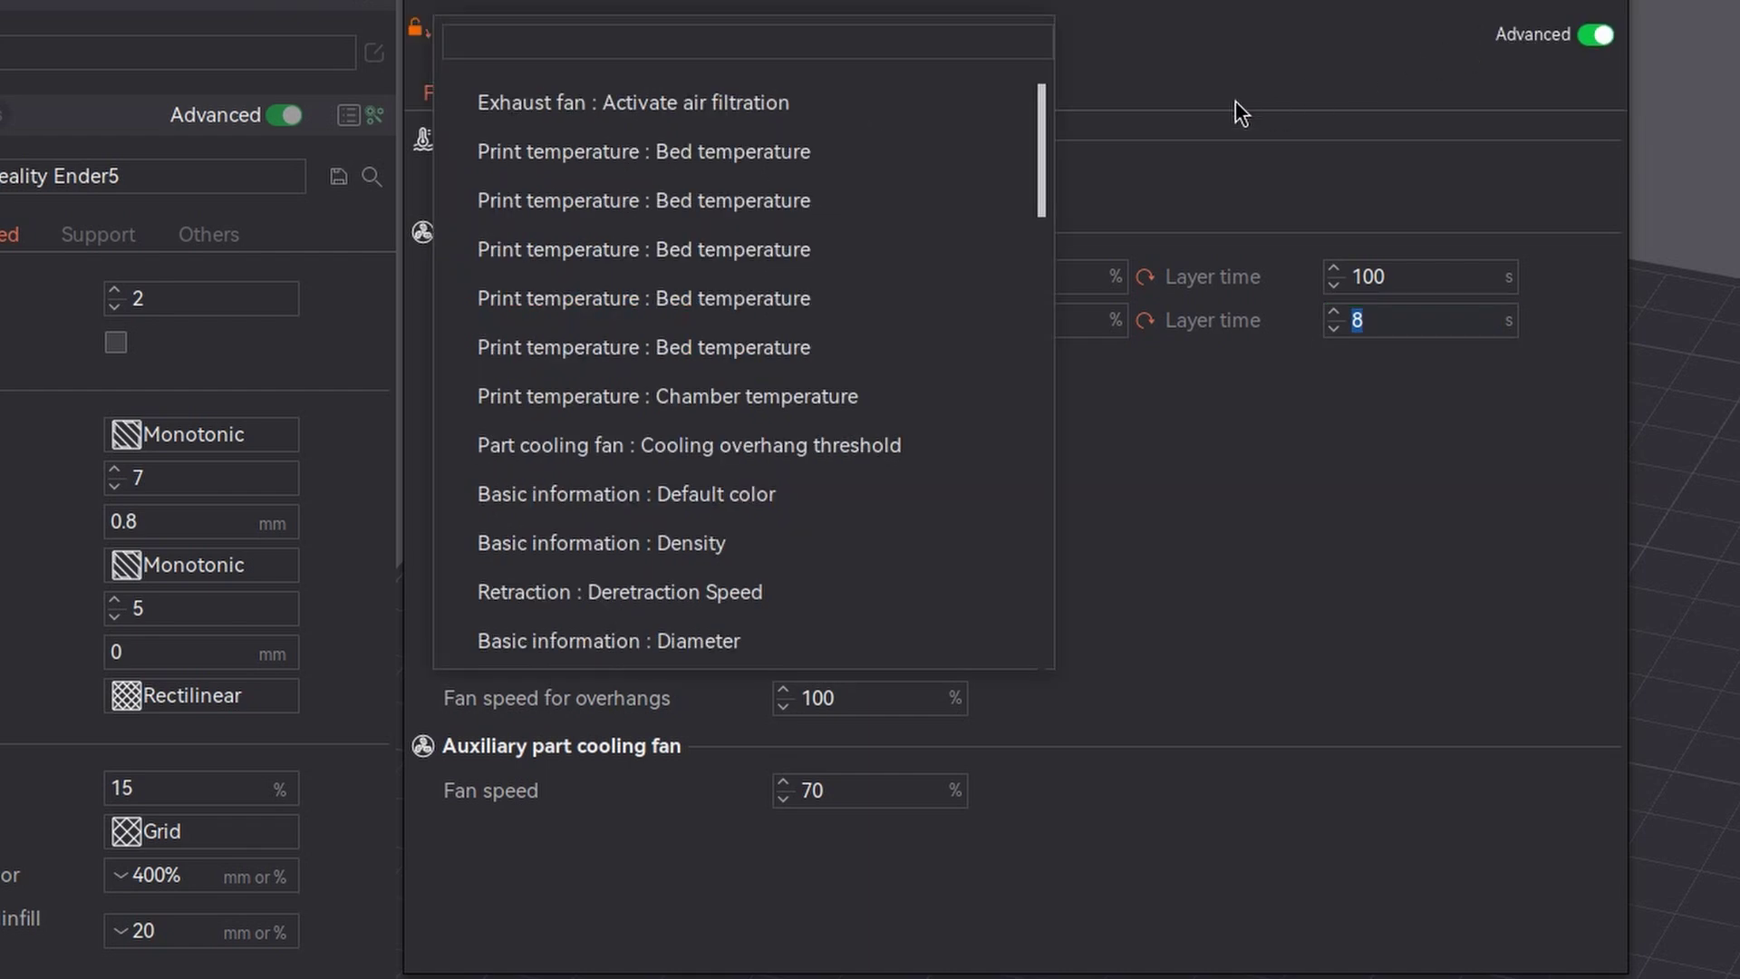
pyautogui.write('flowr')
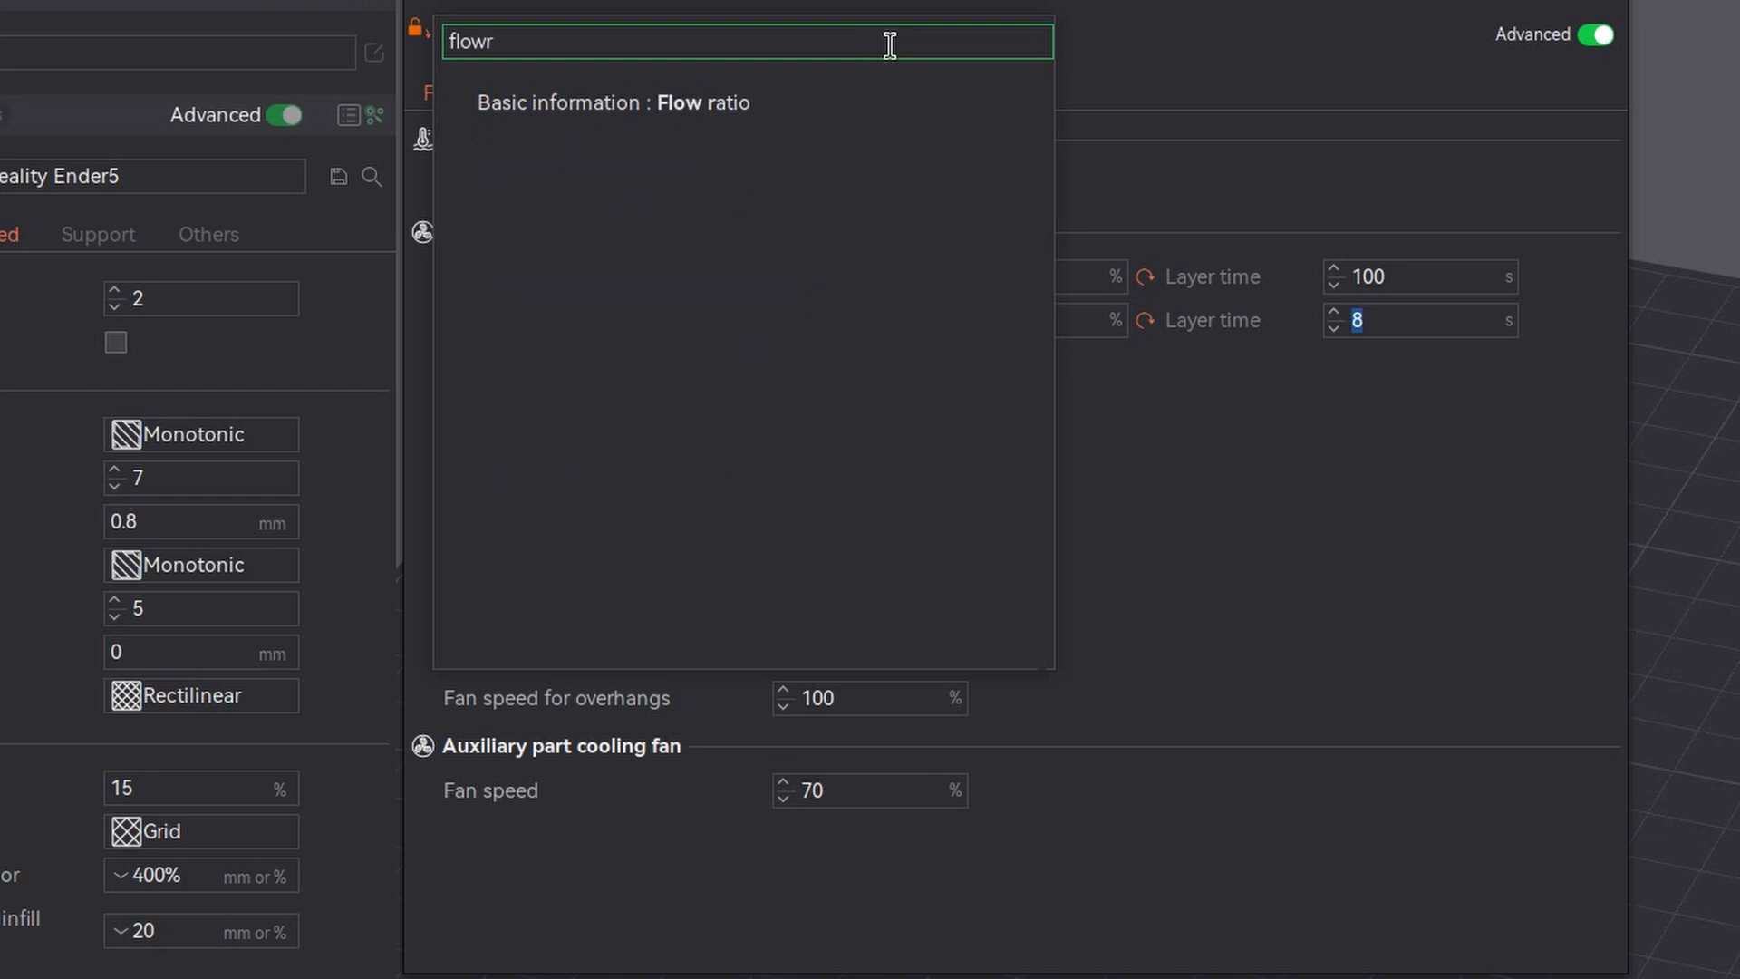
pyautogui.click(802, 102)
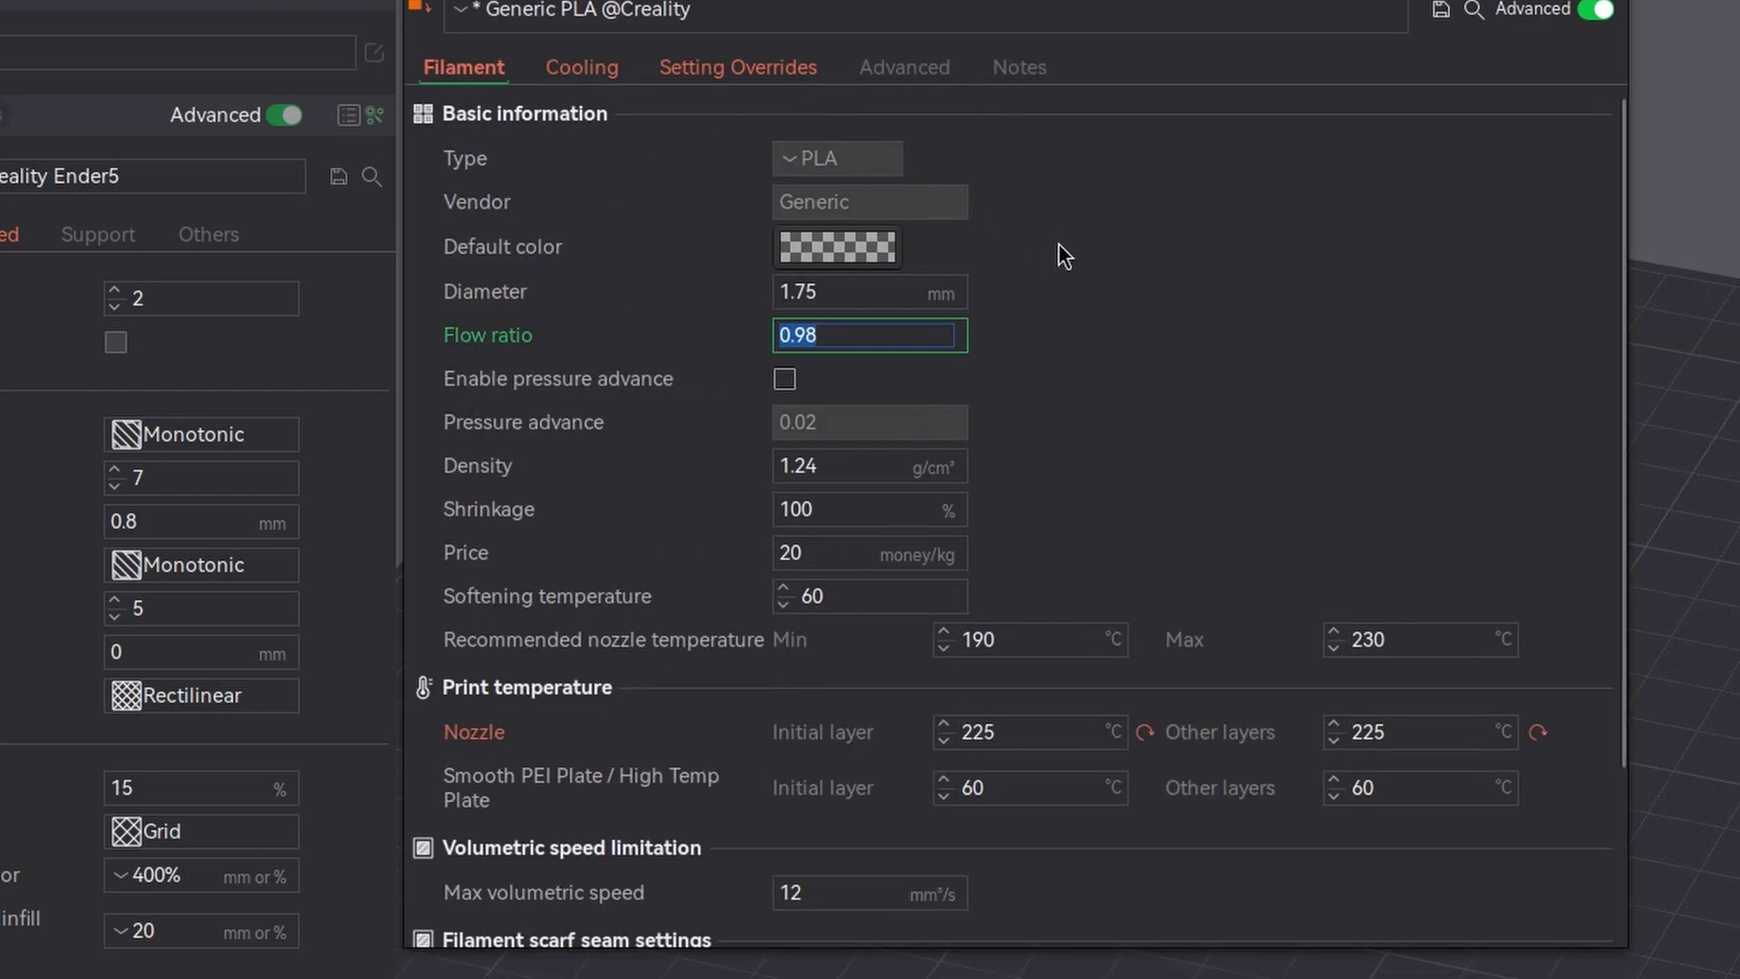
pyautogui.click(859, 336)
pyautogui.press('BackSpace')
pyautogui.press('BackSpace')
pyautogui.press('BackSpace')
pyautogui.press('BackSpace')
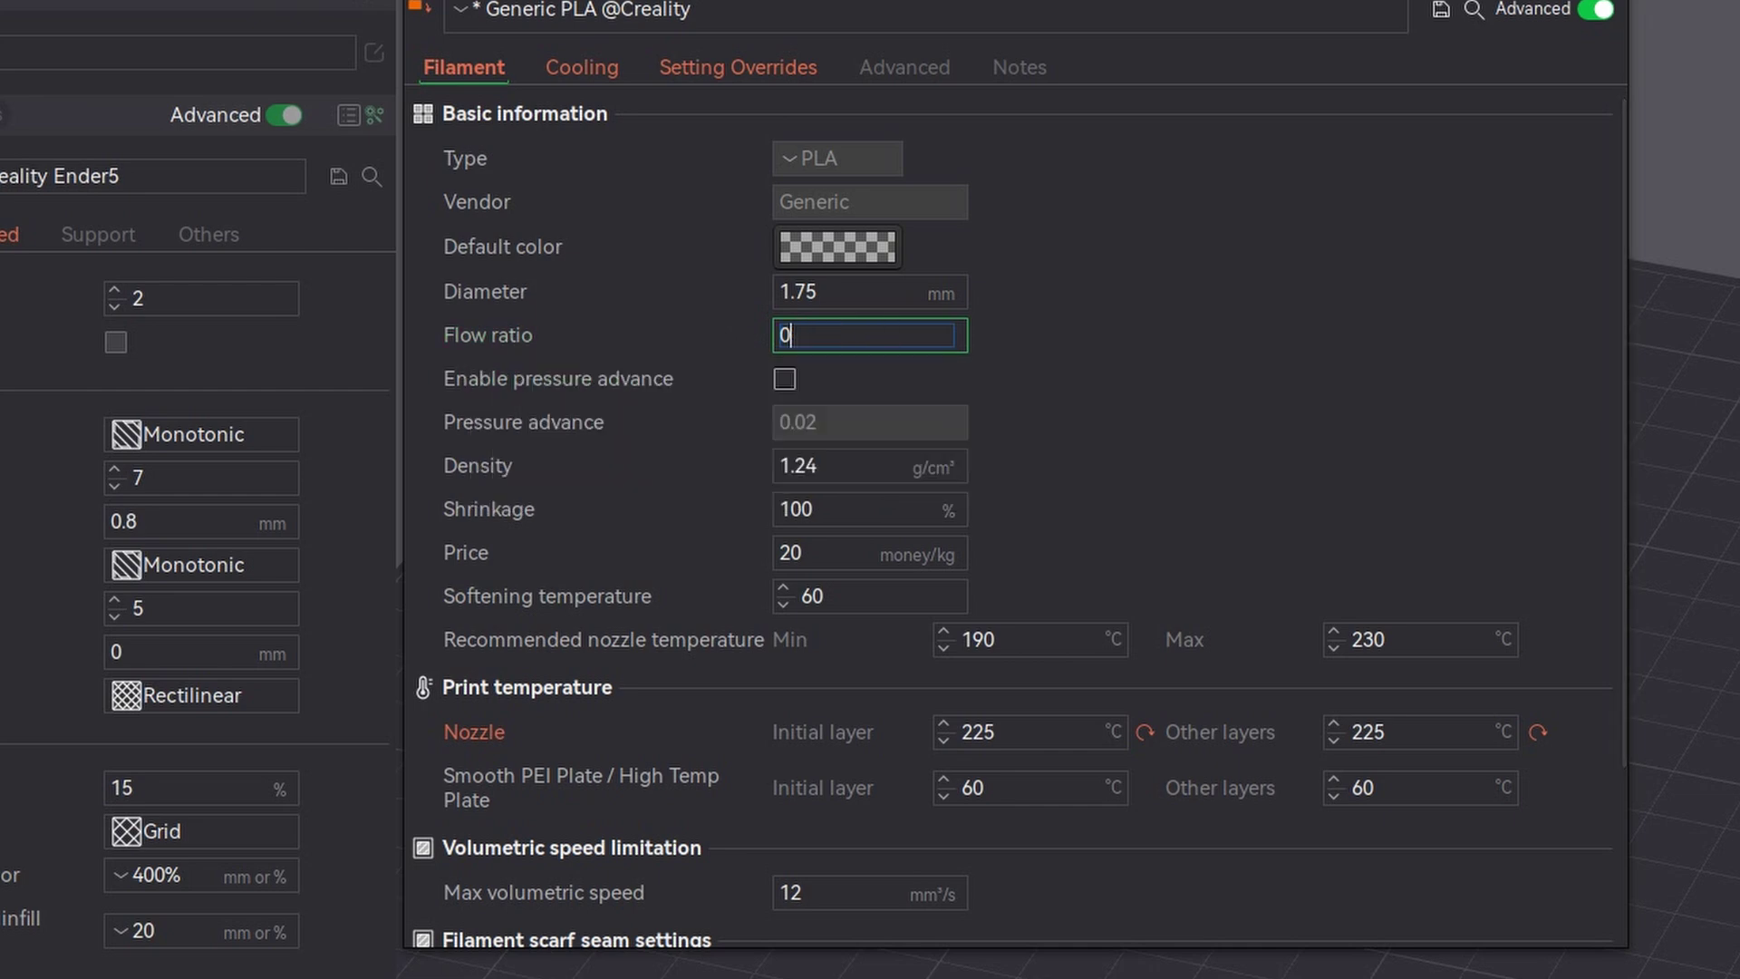
pyautogui.write('1.1')
pyautogui.press('Return')
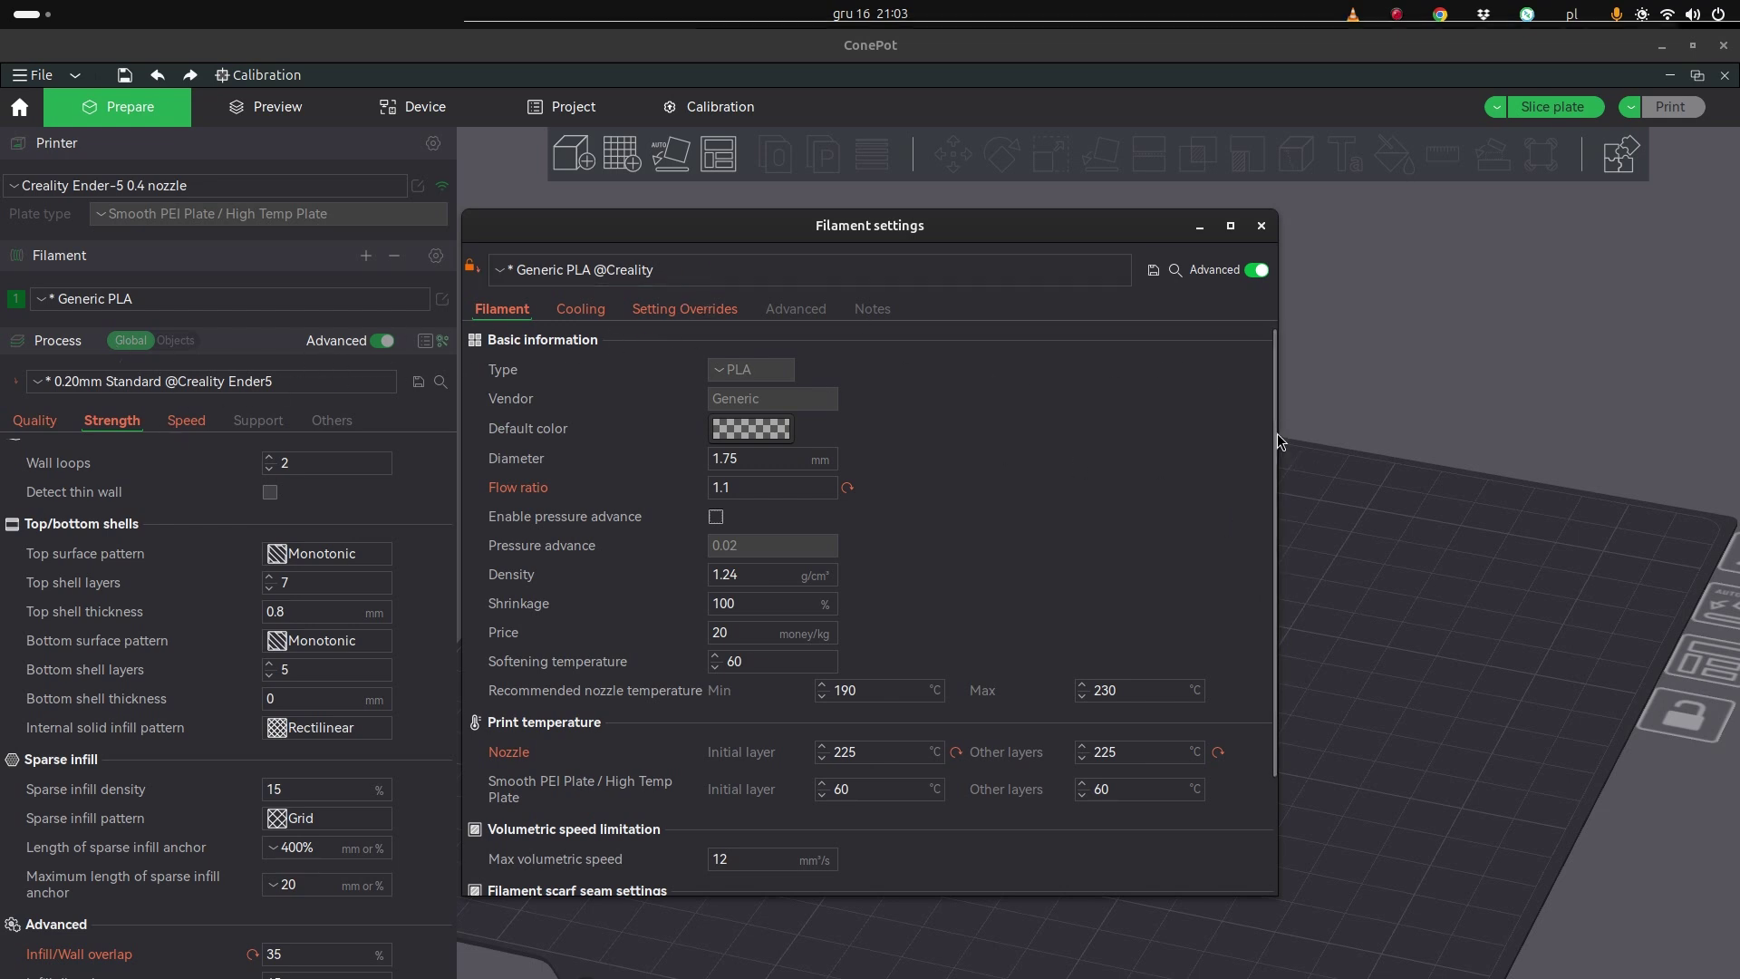
pyautogui.moveTo(1274, 432); pyautogui.dragTo(1273, 366)
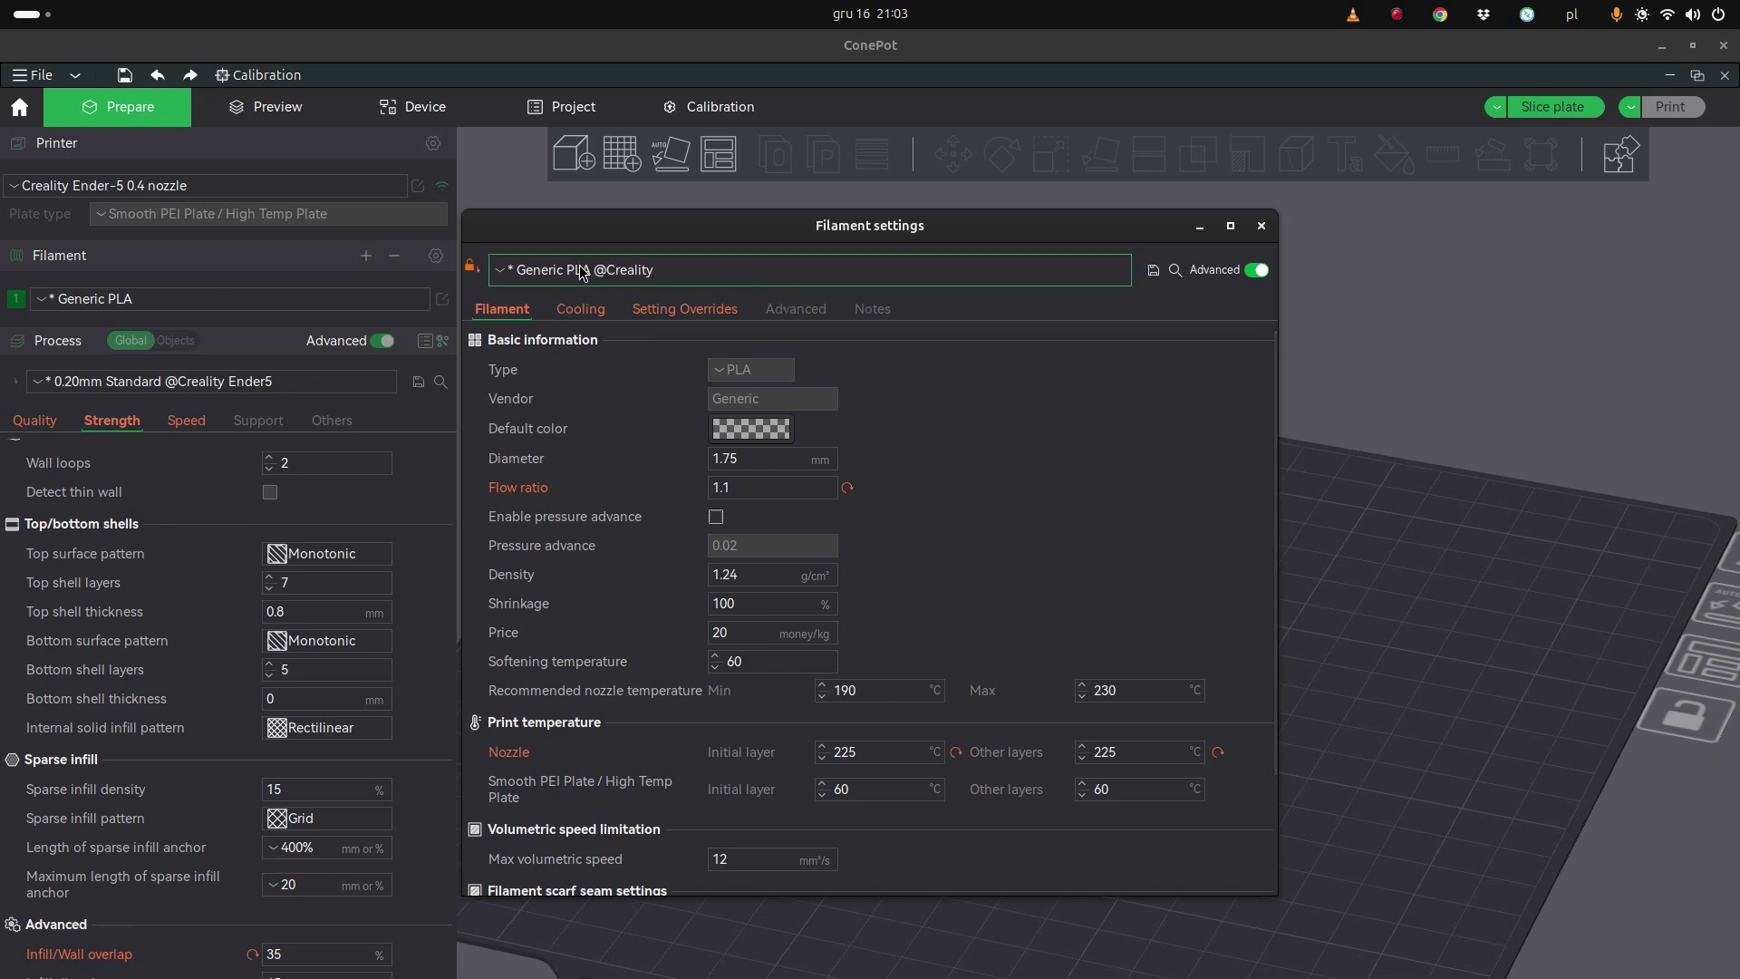
pyautogui.click(674, 267)
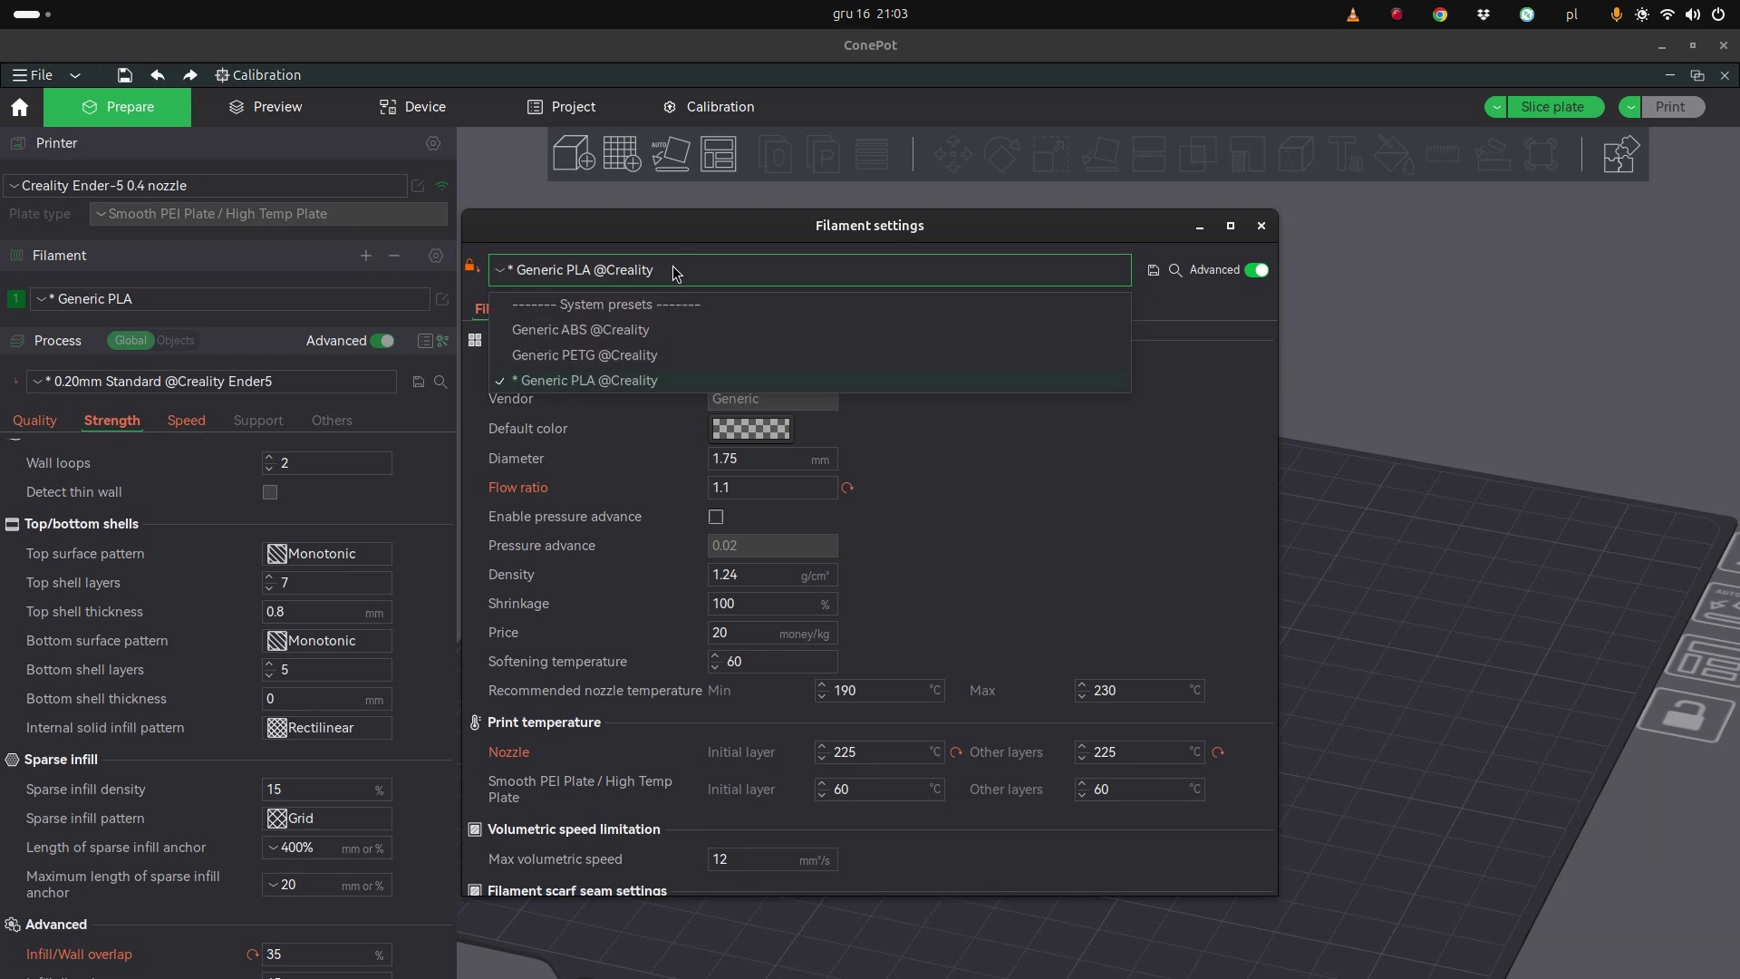
pyautogui.click(1154, 273)
pyautogui.click(1154, 273)
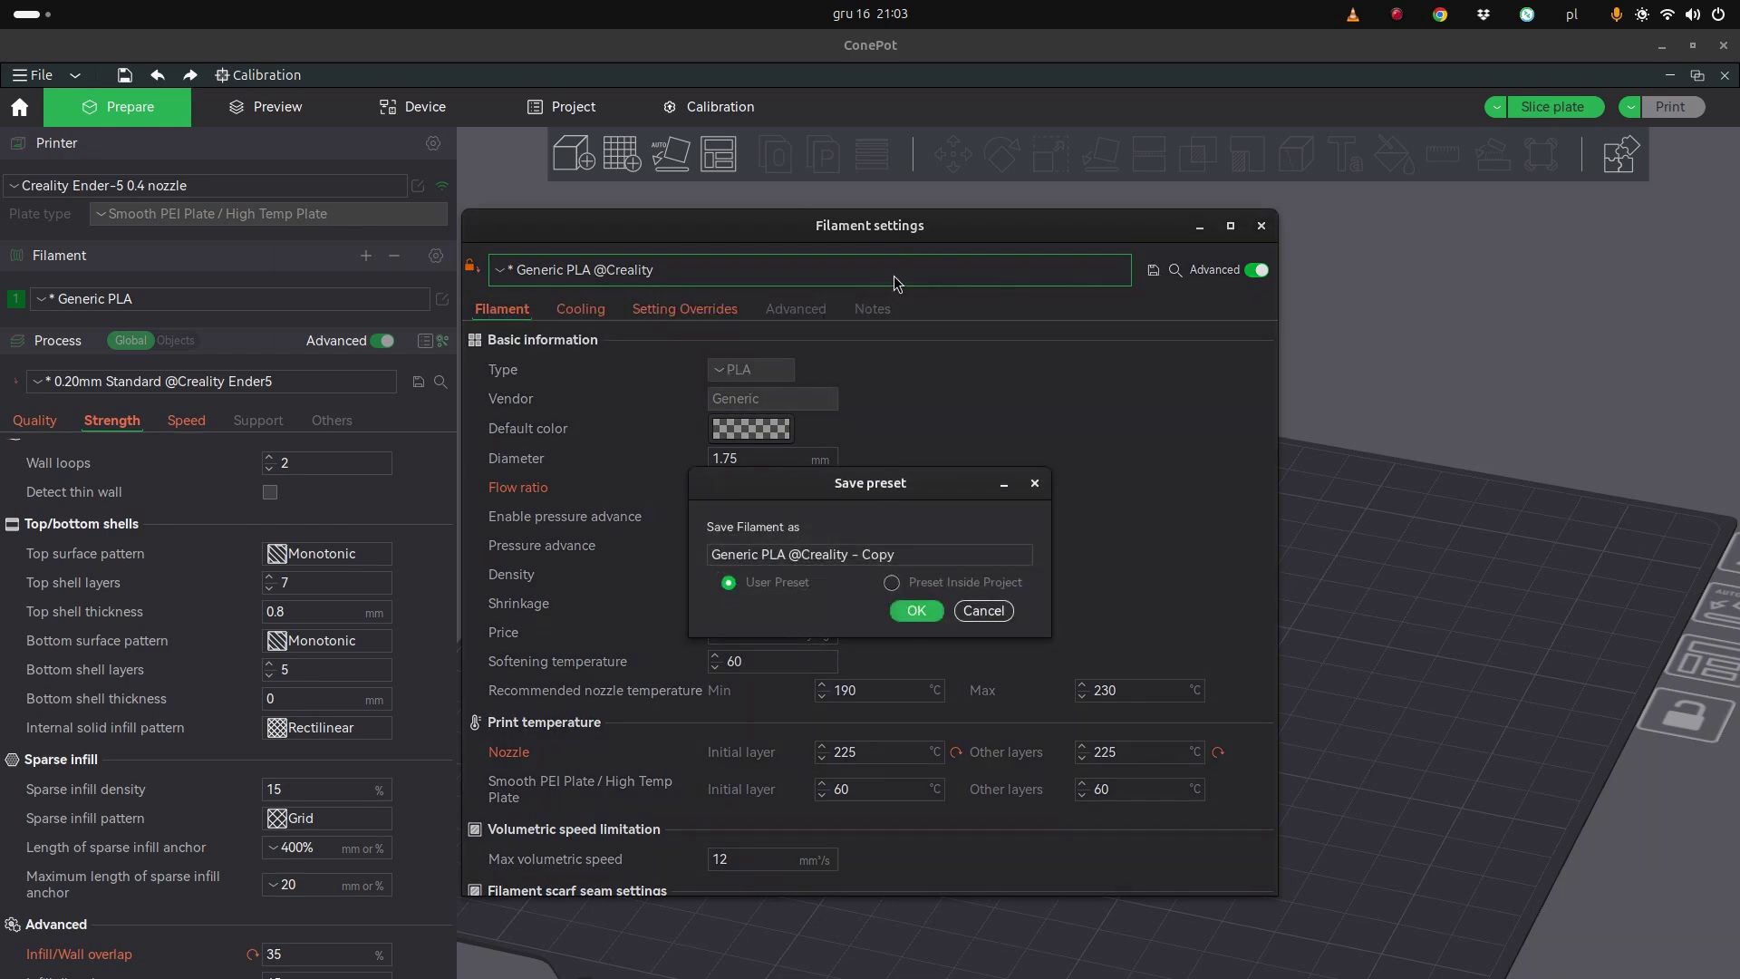
pyautogui.tripleClick(879, 554)
pyautogui.click(879, 554)
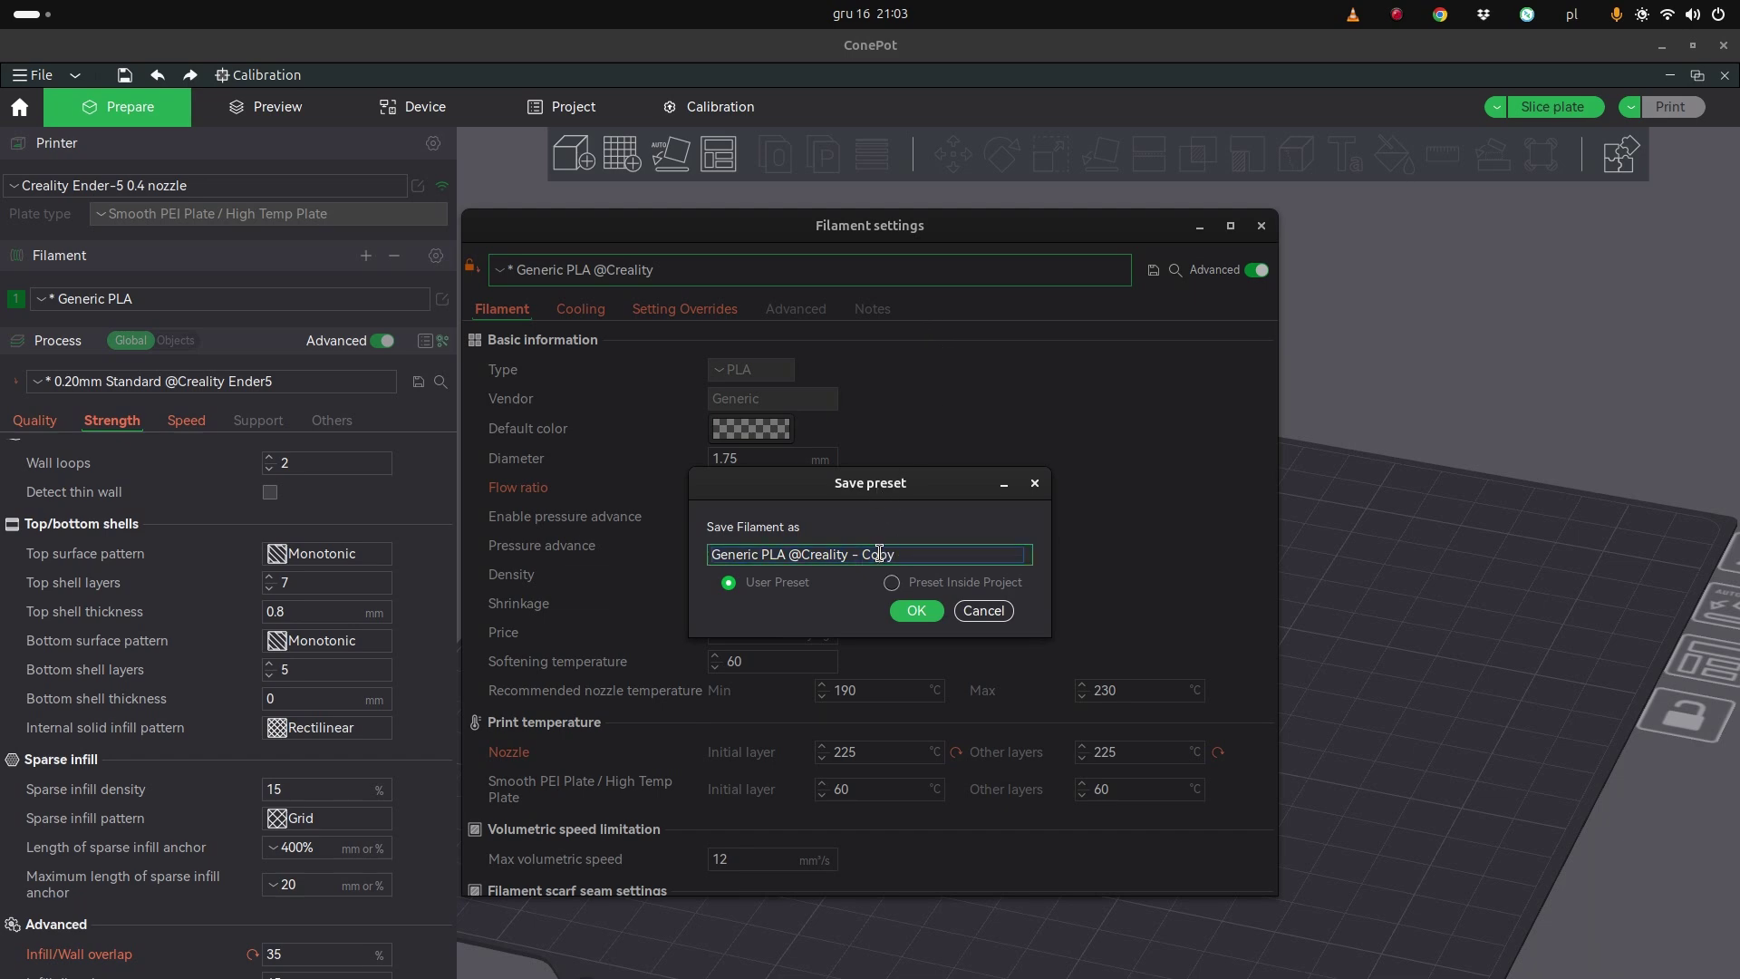
pyautogui.moveTo(871, 554); pyautogui.dragTo(943, 571)
pyautogui.press('BackSpace')
pyautogui.press('BackSpace')
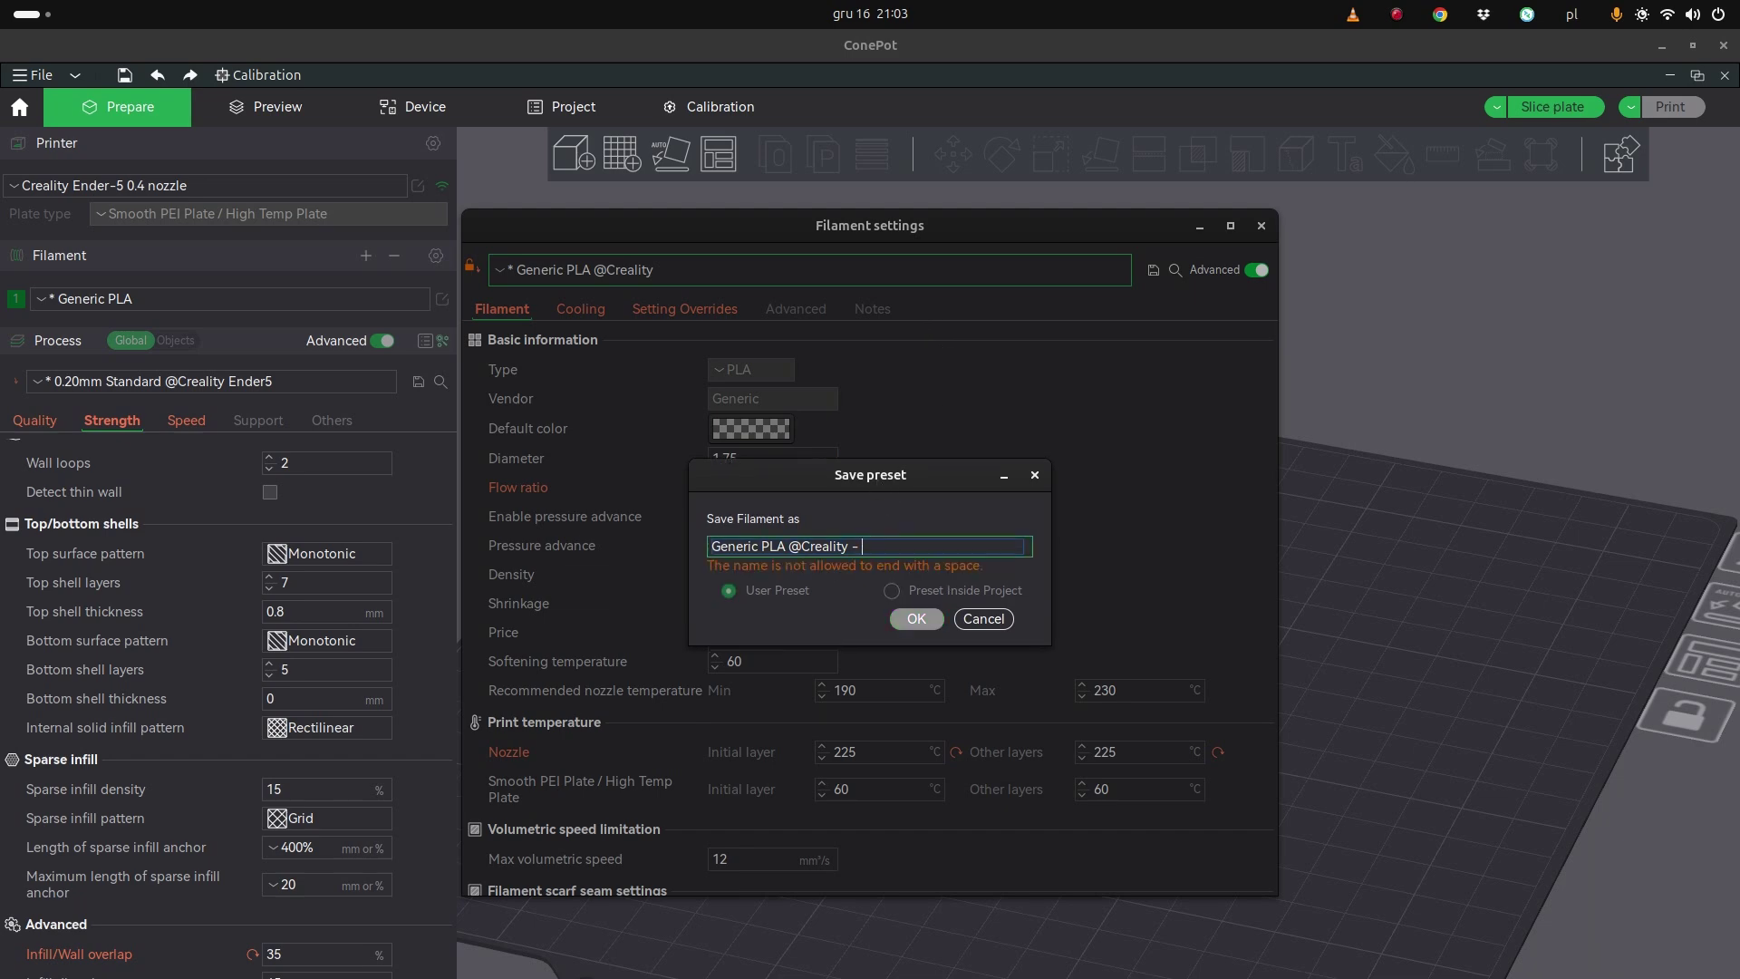
pyautogui.write('Vasemode')
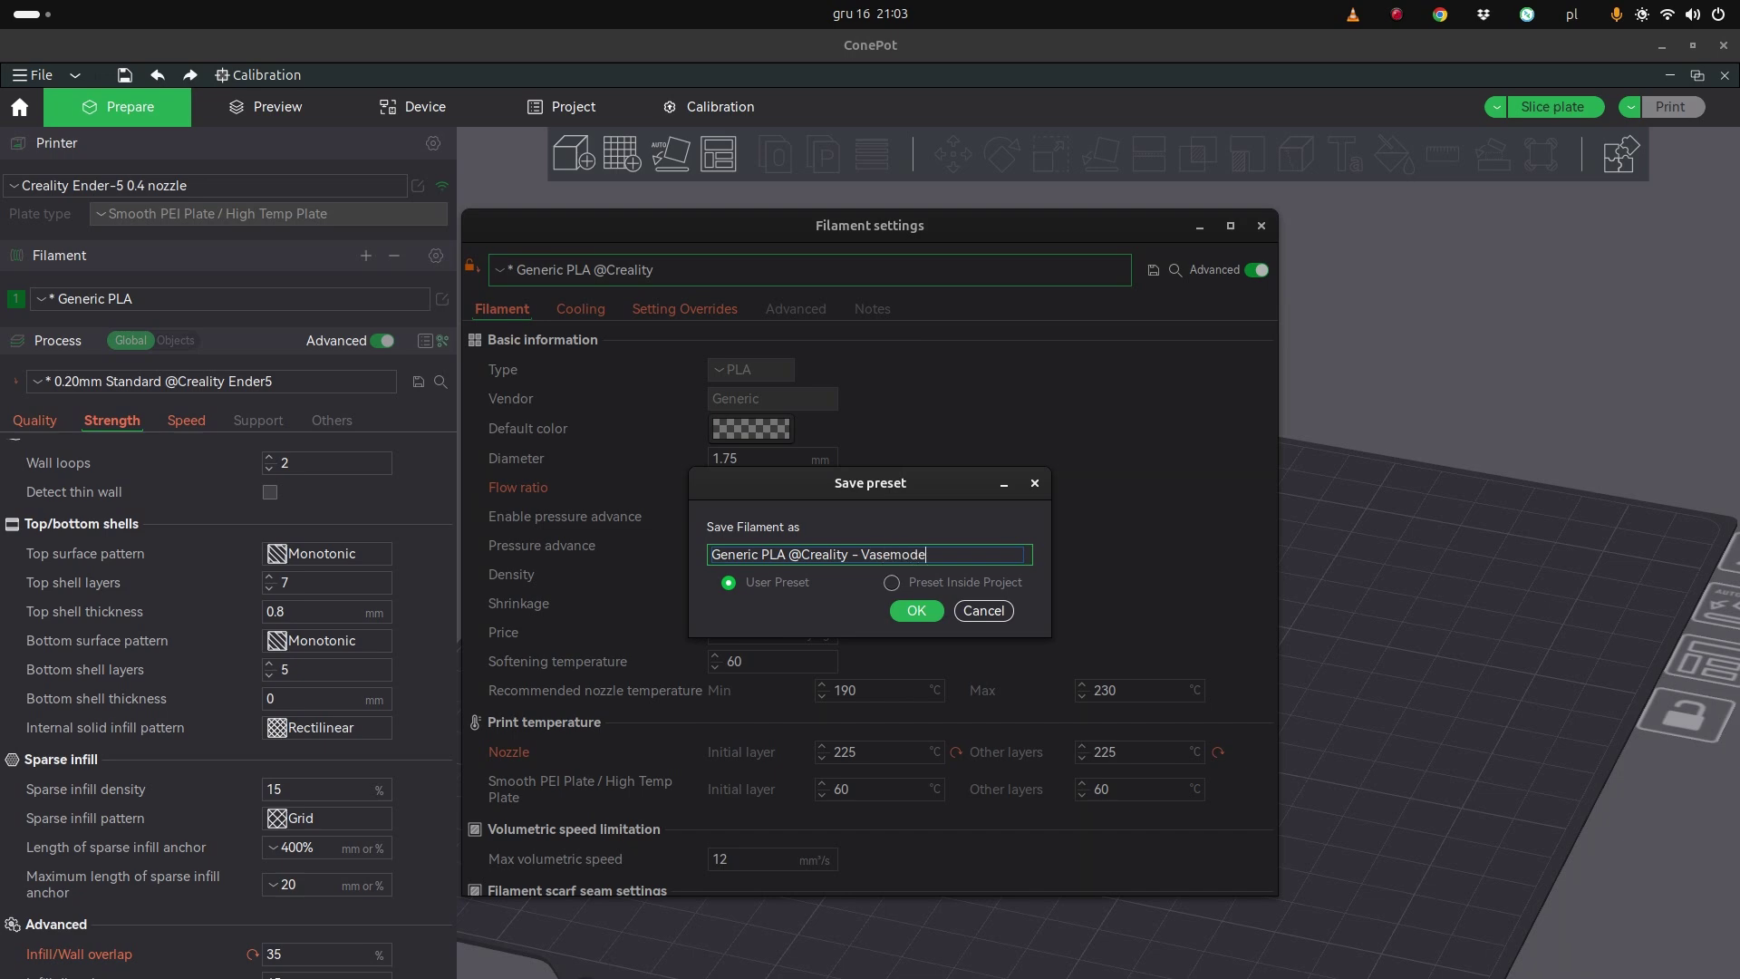
pyautogui.click(919, 612)
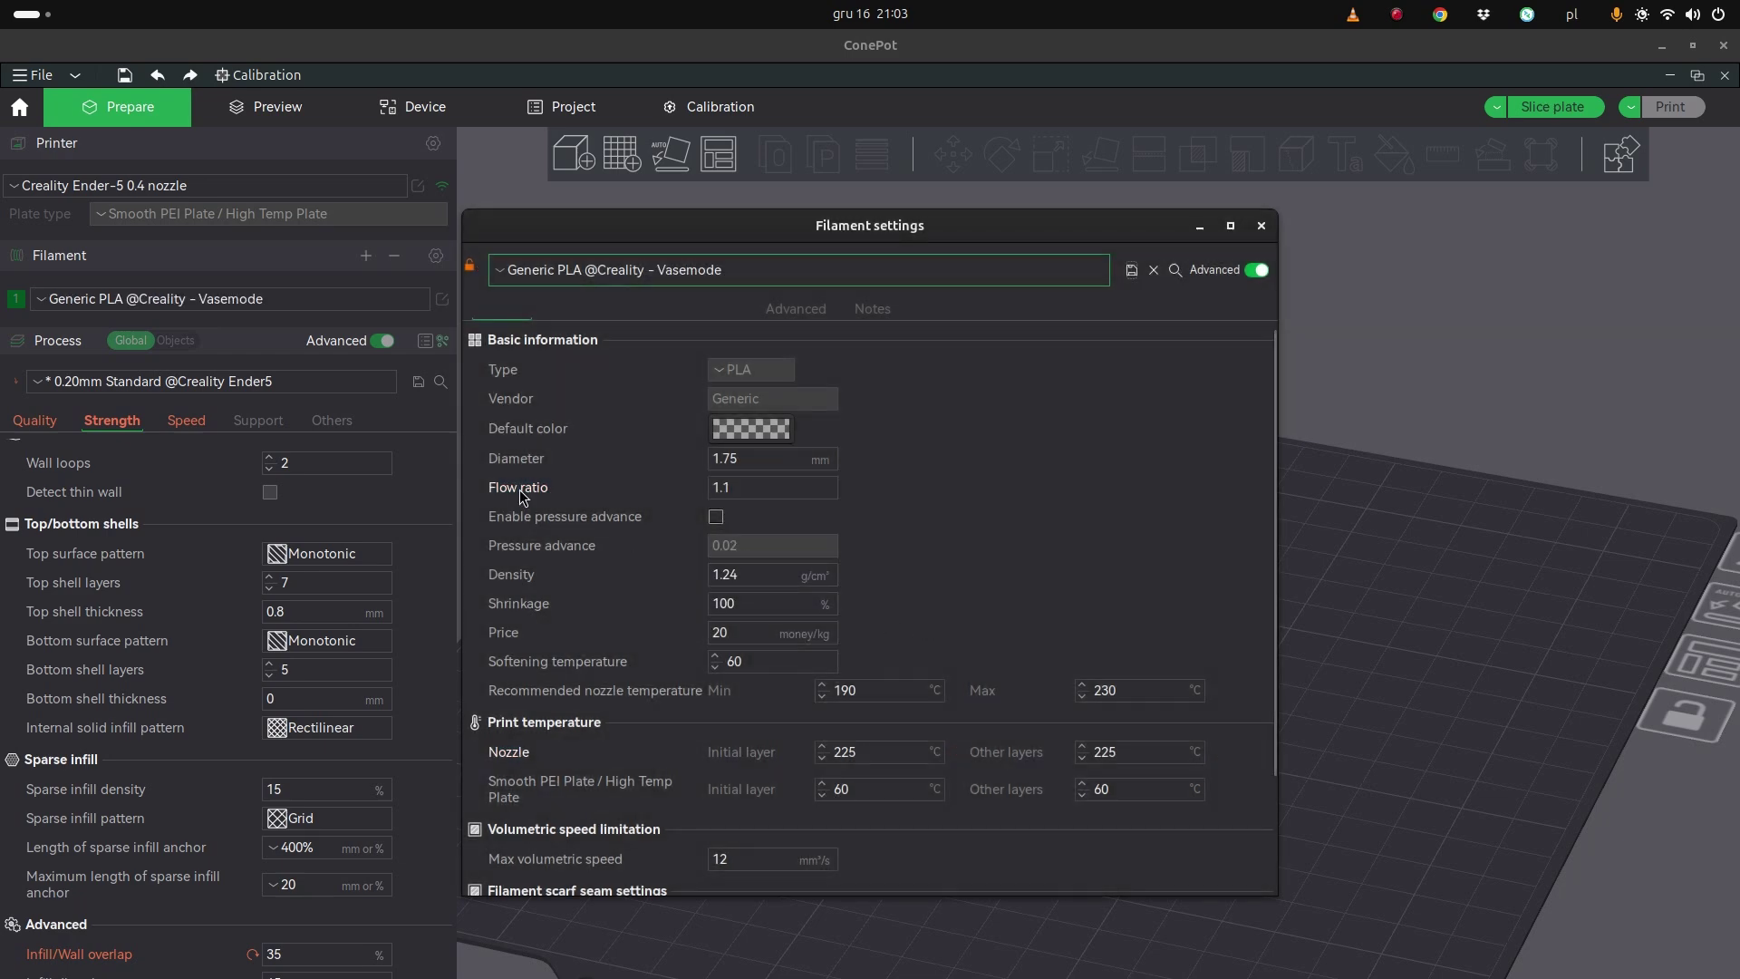
pyautogui.click(330, 379)
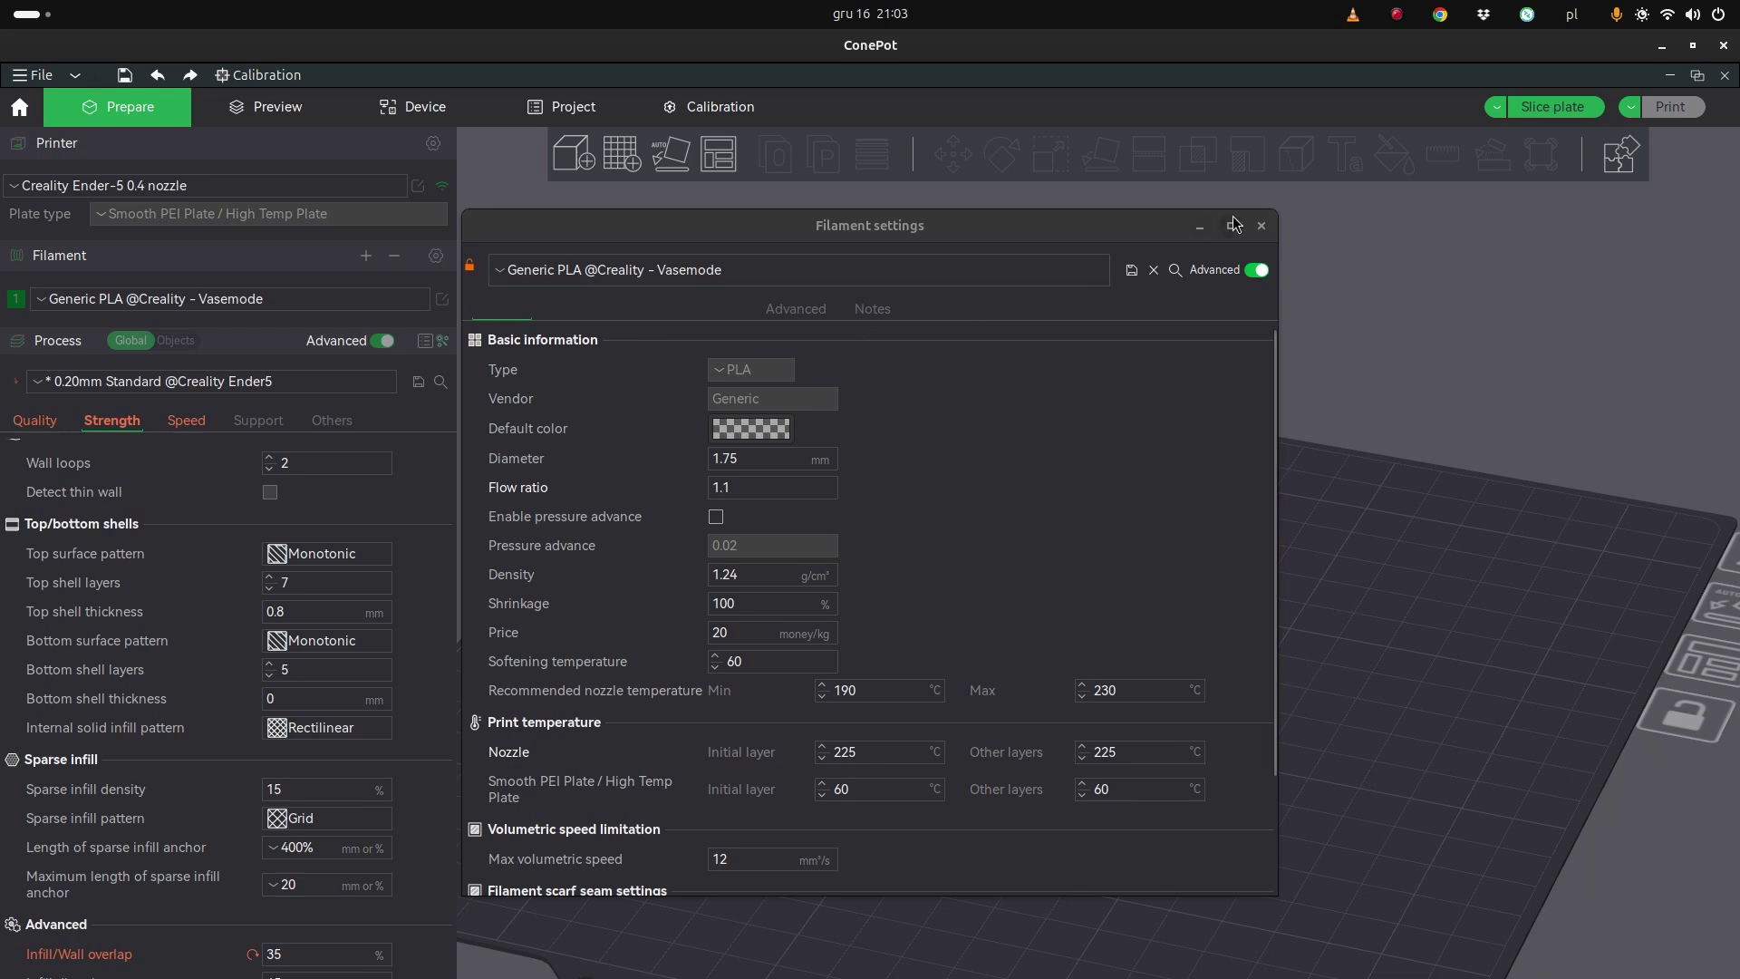
pyautogui.click(1260, 224)
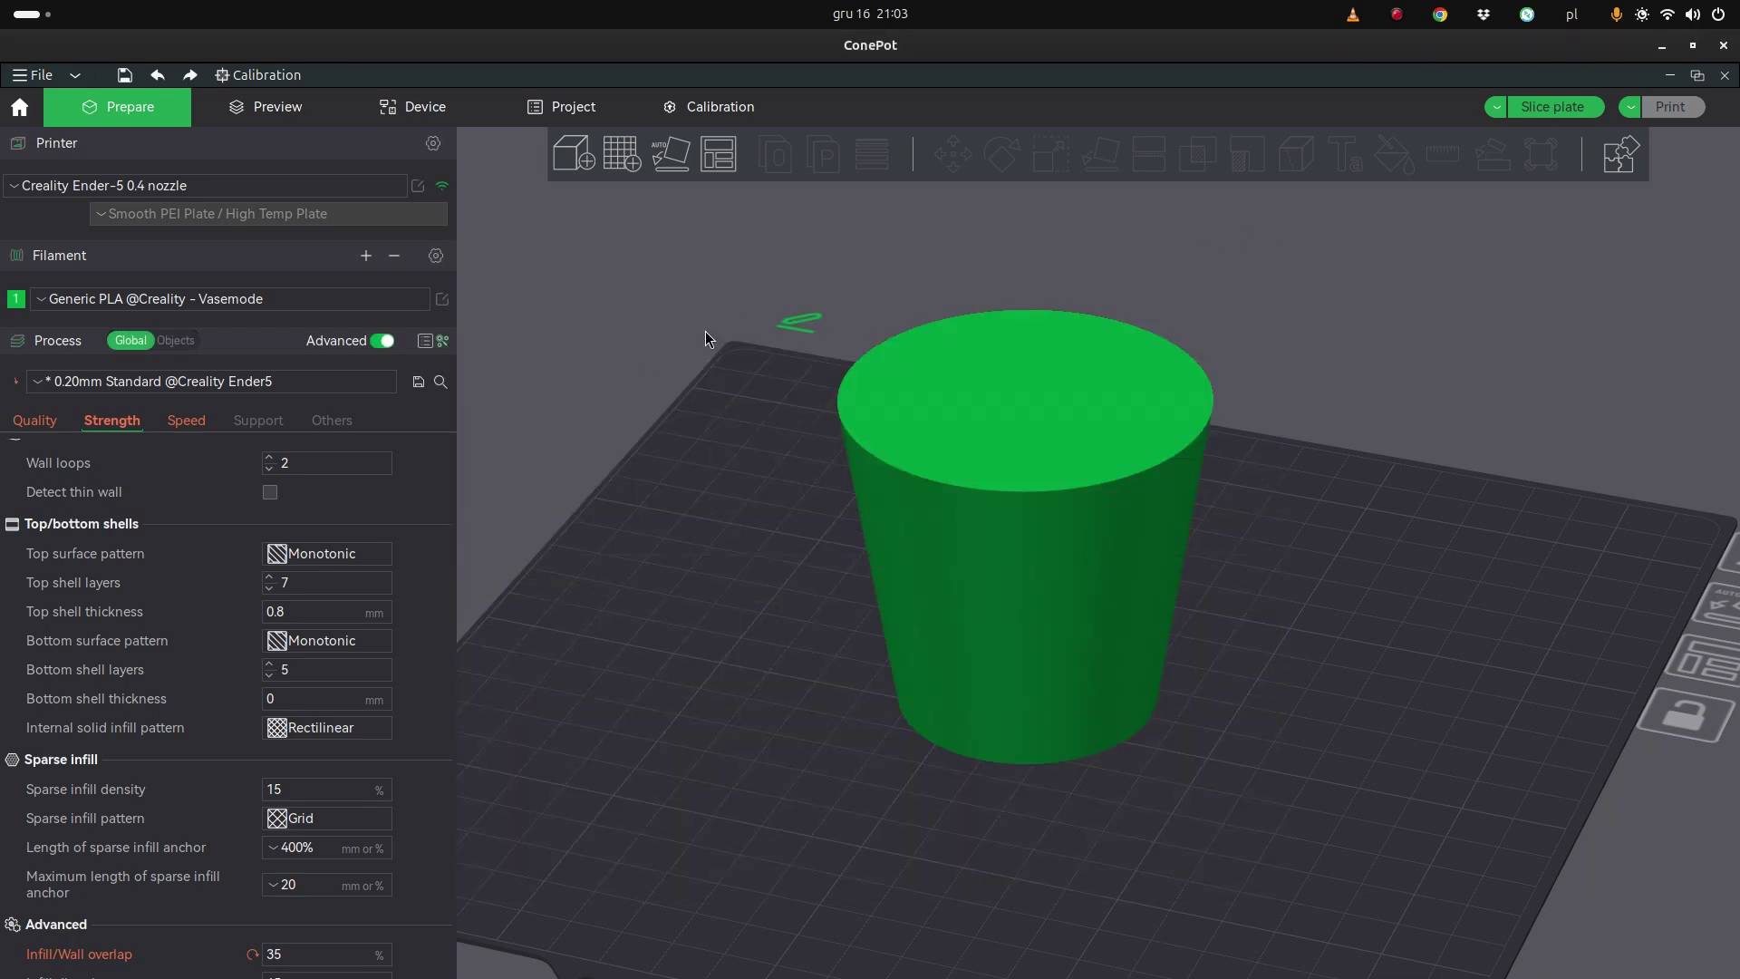
pyautogui.click(419, 381)
pyautogui.moveTo(944, 505); pyautogui.dragTo(982, 504)
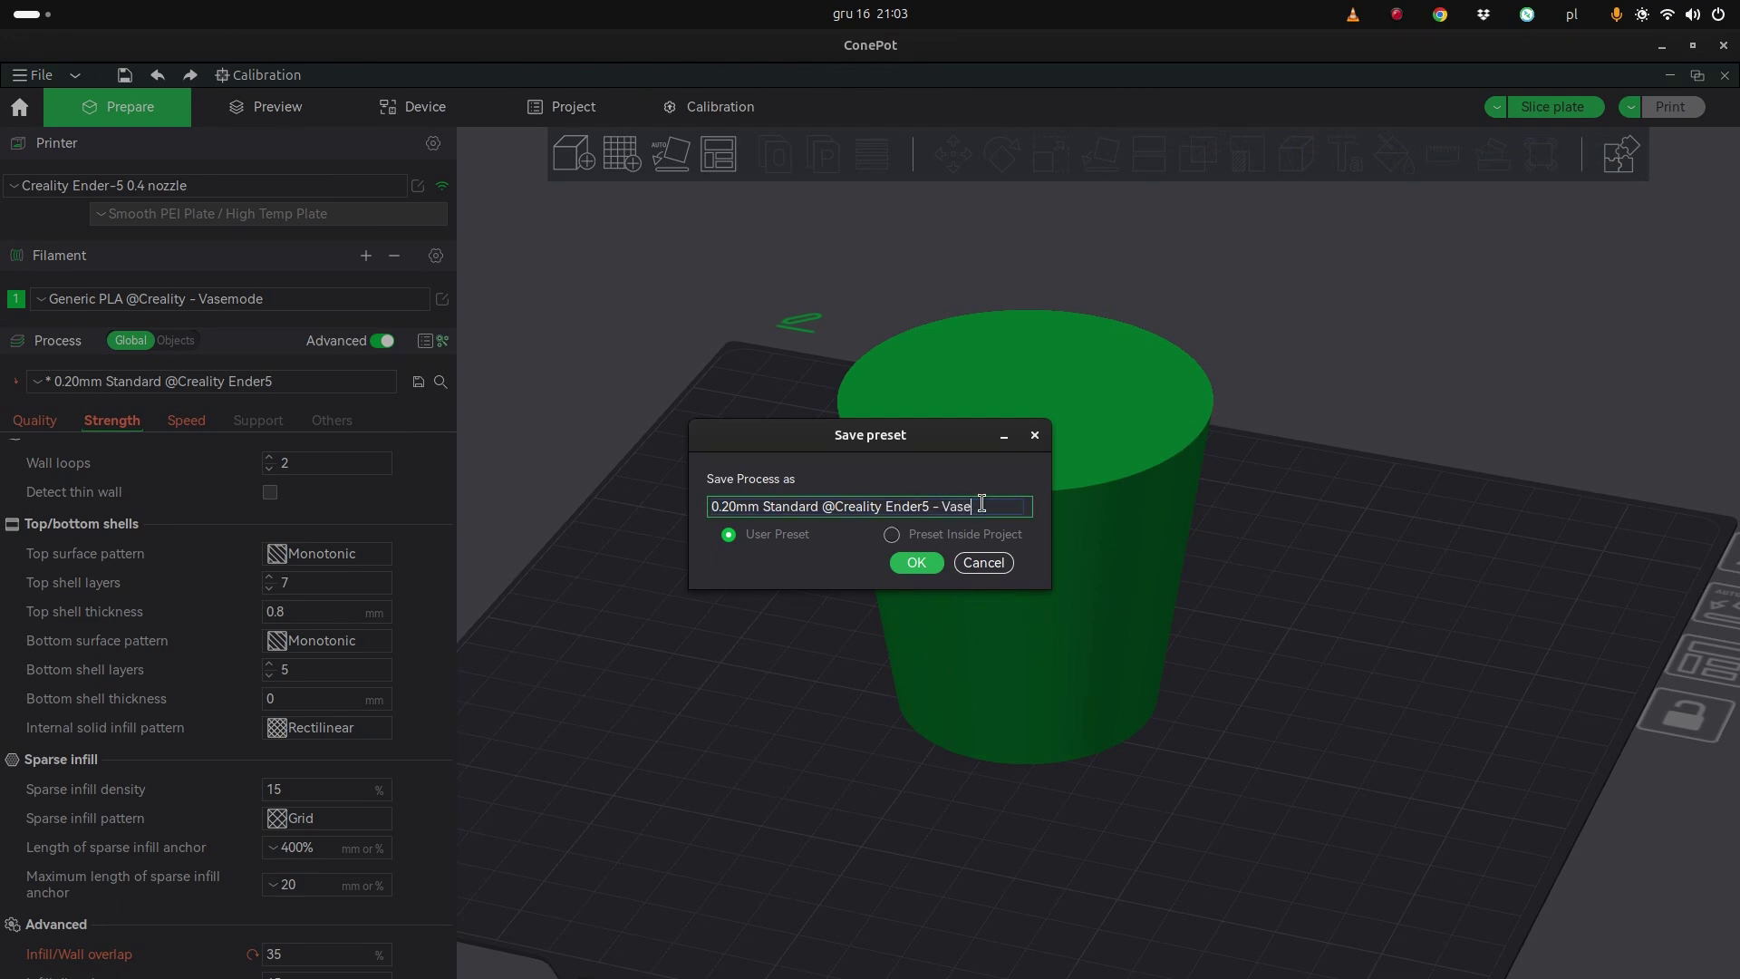
pyautogui.write('Vase mode')
pyautogui.click(933, 567)
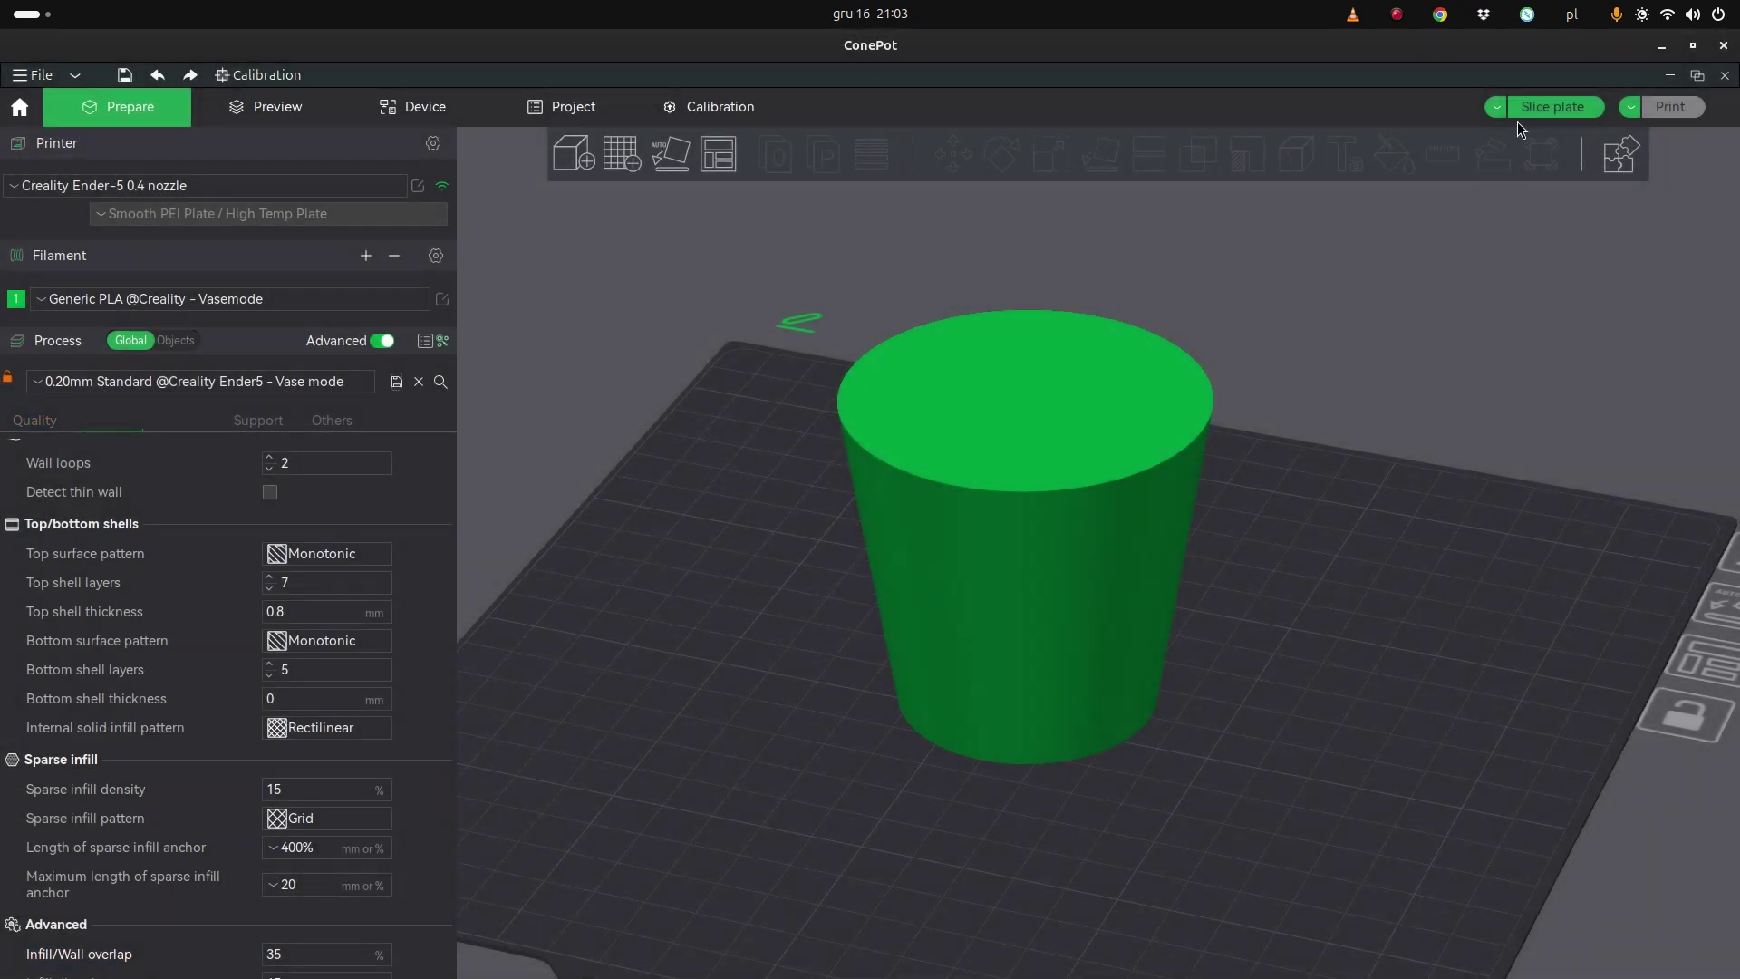
# Slice the plate and inspect the cup's side in the preview (4h42m, 61.14 g).
pyautogui.click(1536, 103)
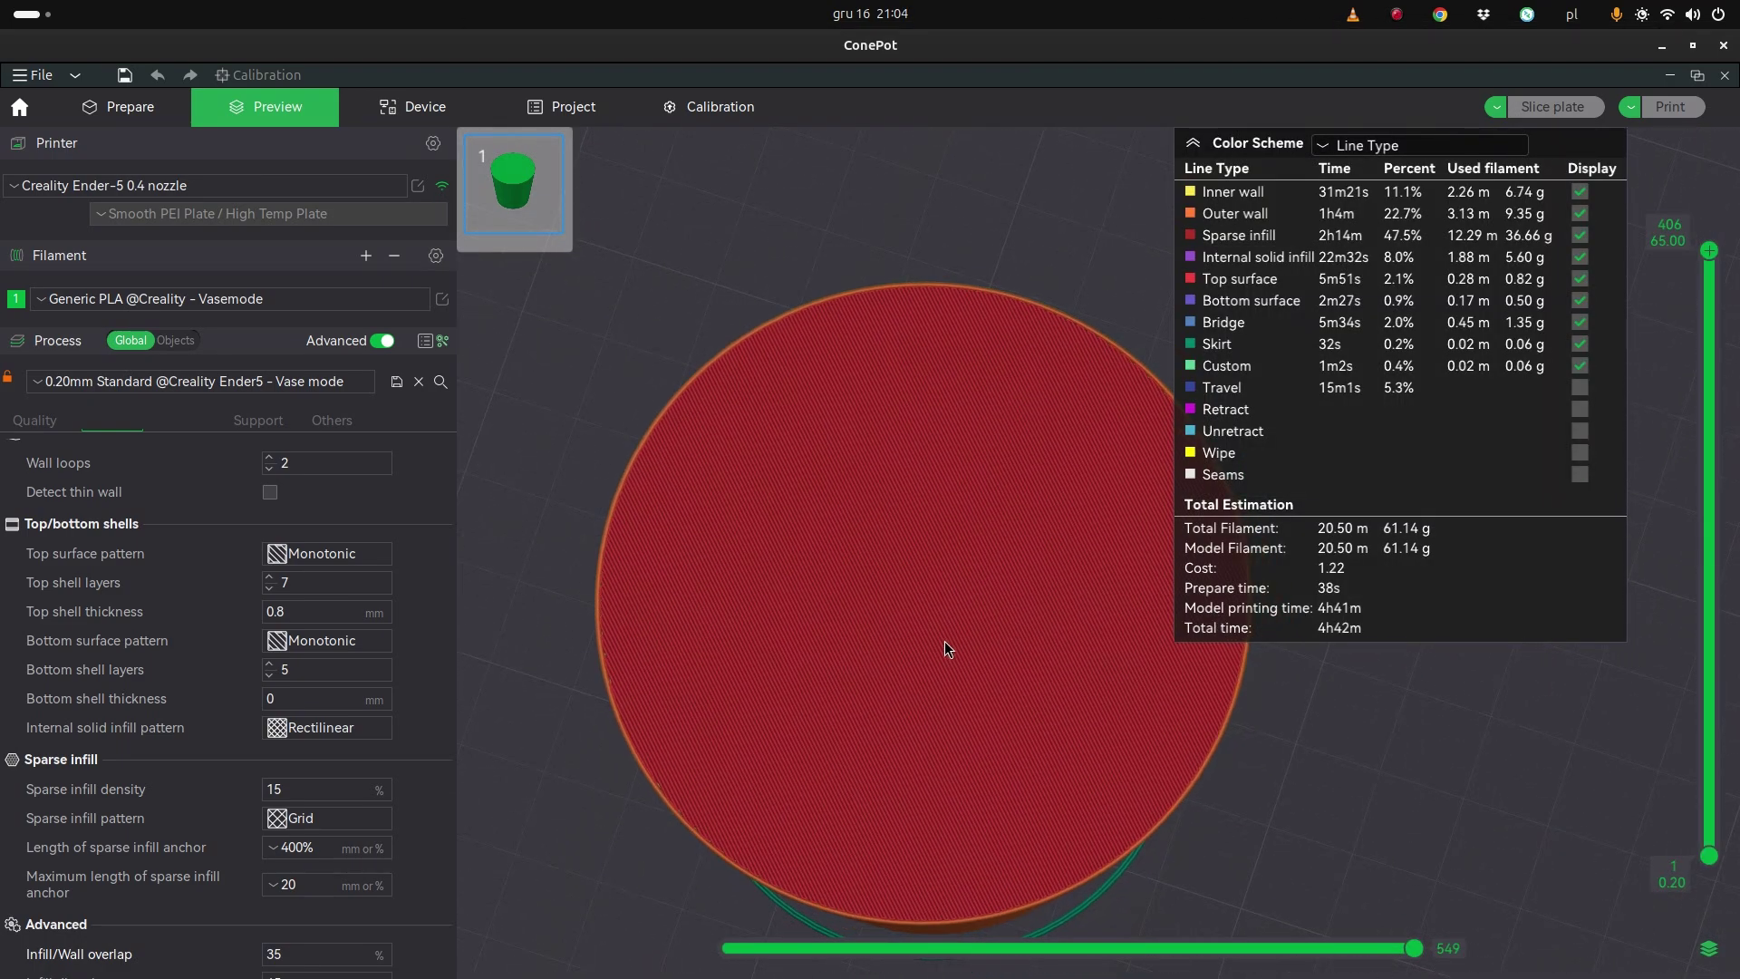
pyautogui.scroll(-2, 1043, 679)
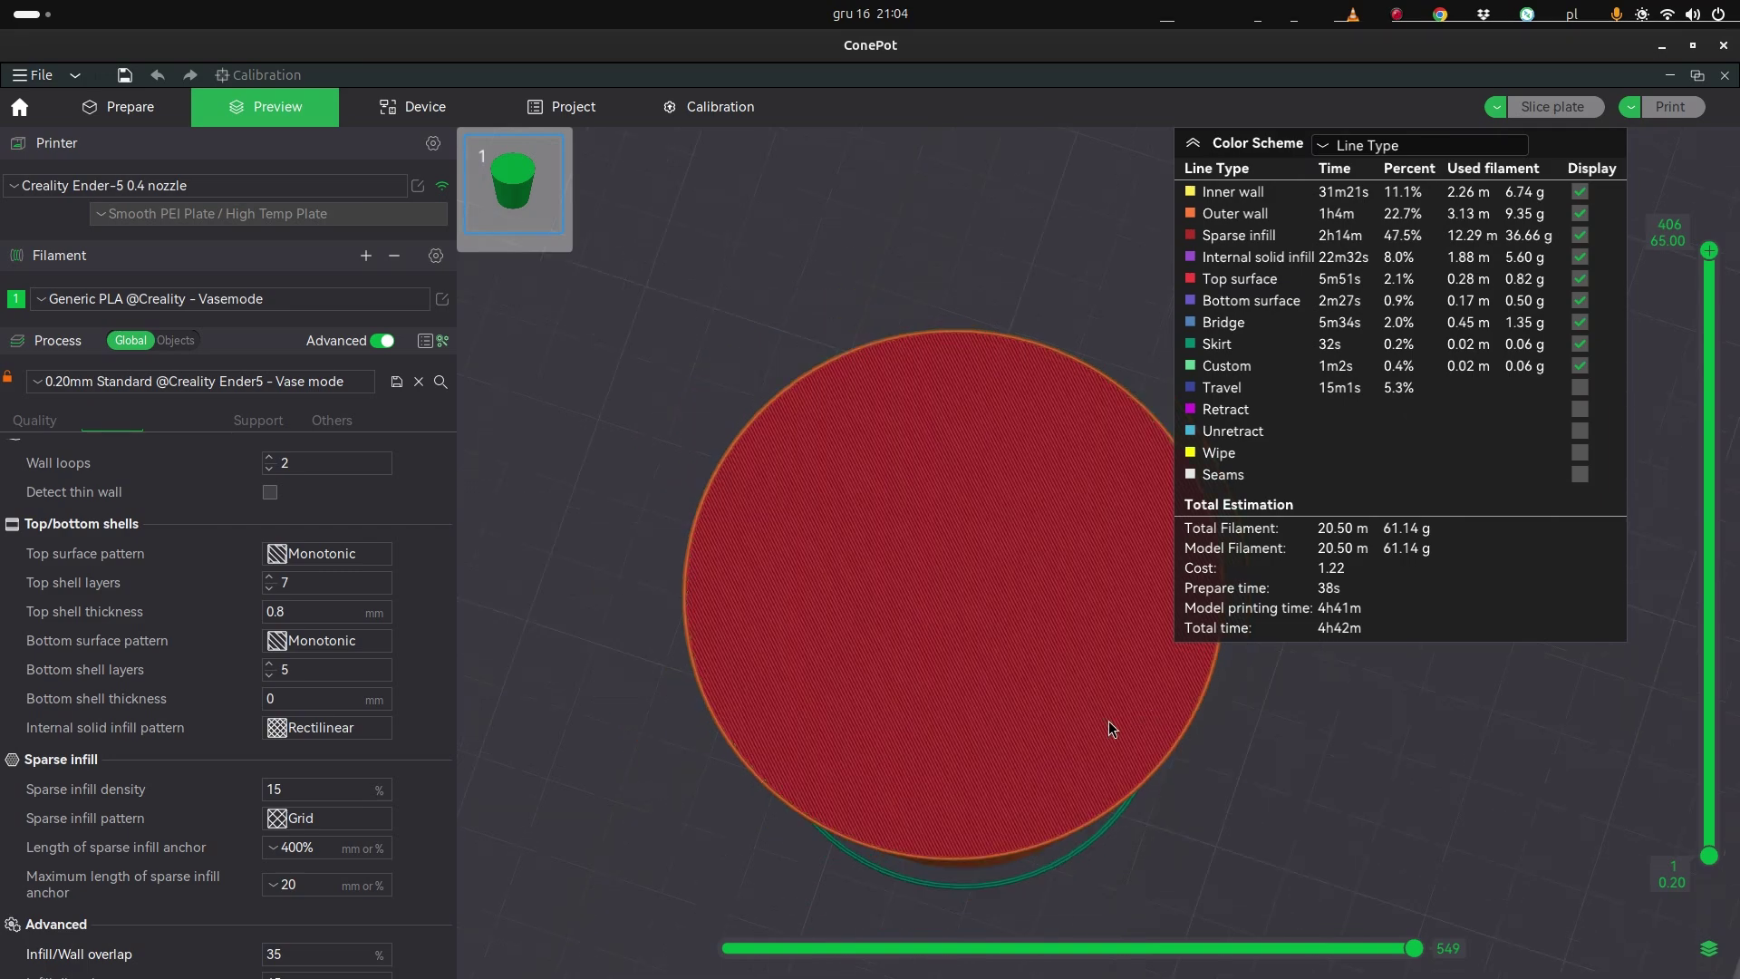
pyautogui.moveTo(1202, 780); pyautogui.dragTo(1191, 733)
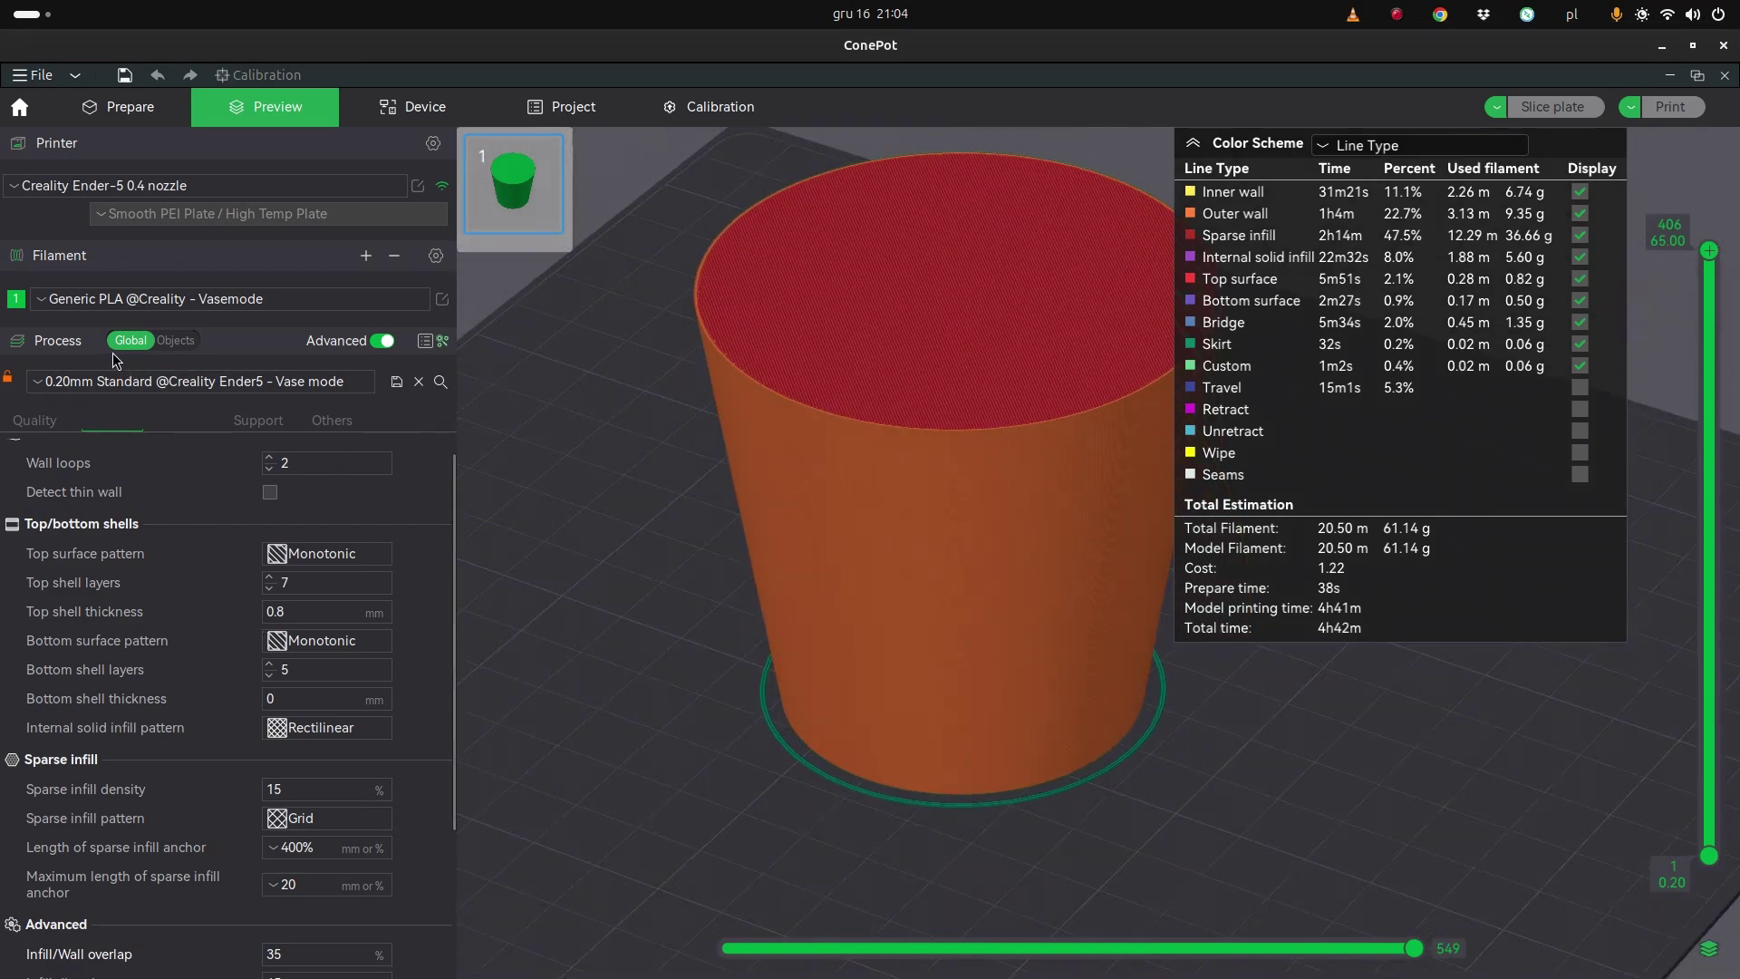
pyautogui.scroll(-10, 193, 622)
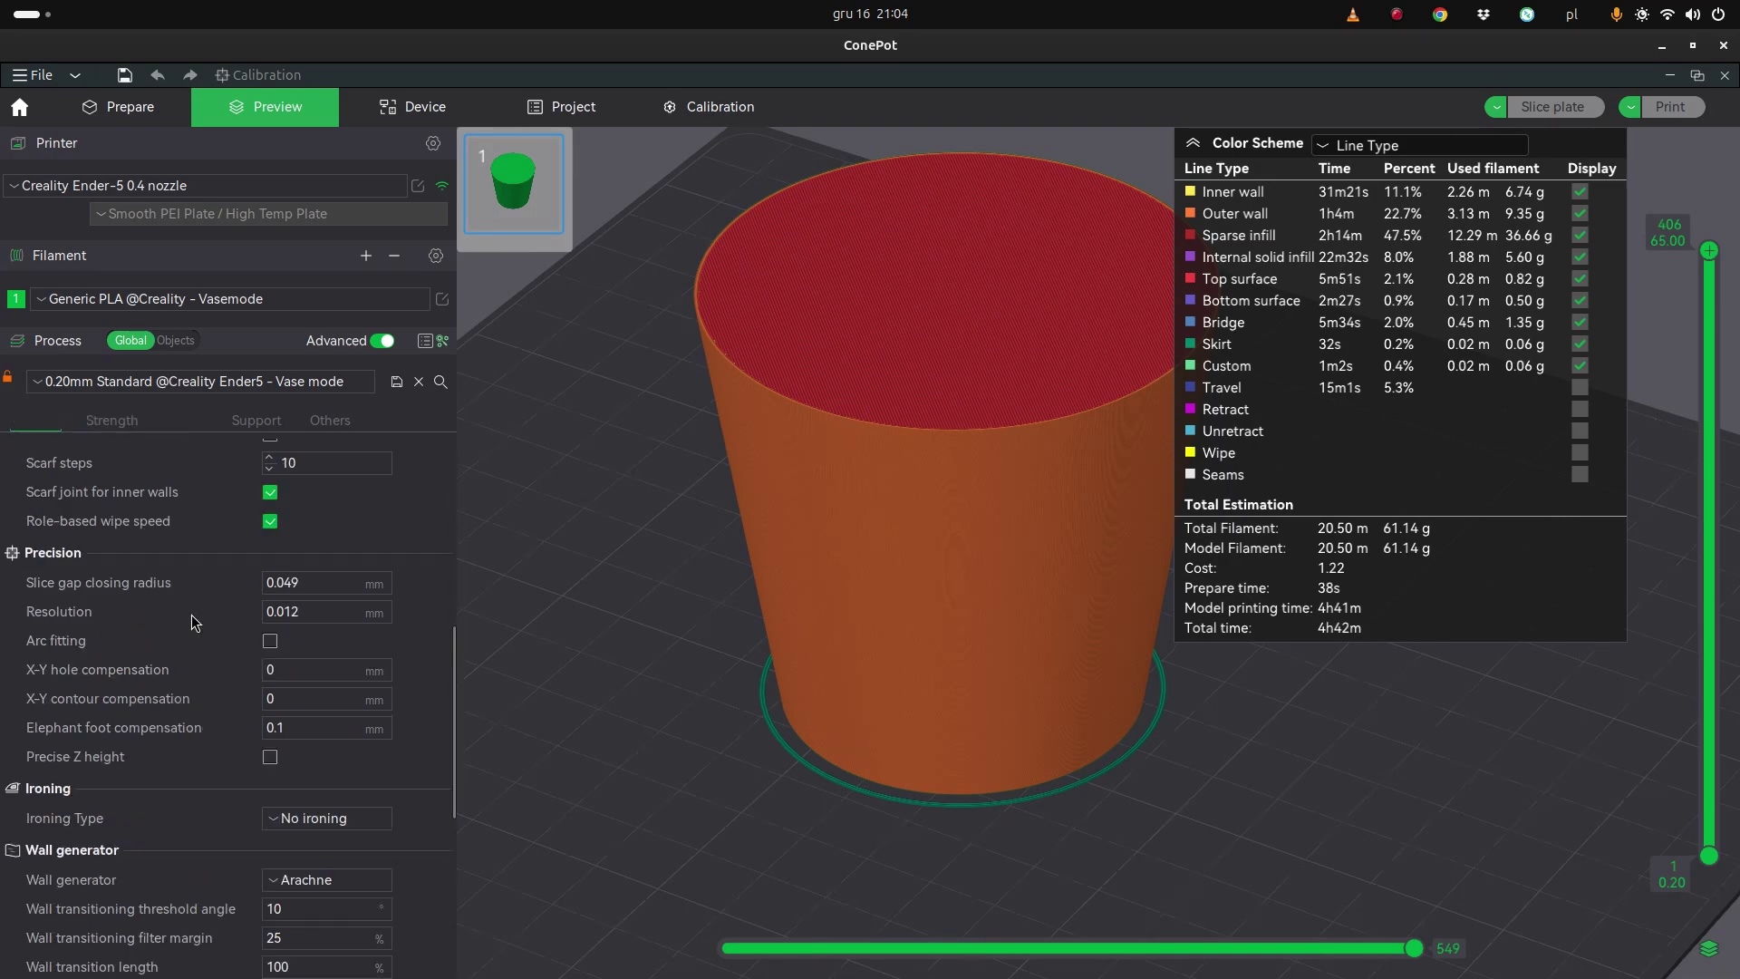
# Search 'spira' and enable Spiral vase, accepting the automatic setting adjustments.
pyautogui.click(441, 385)
pyautogui.write('spira')
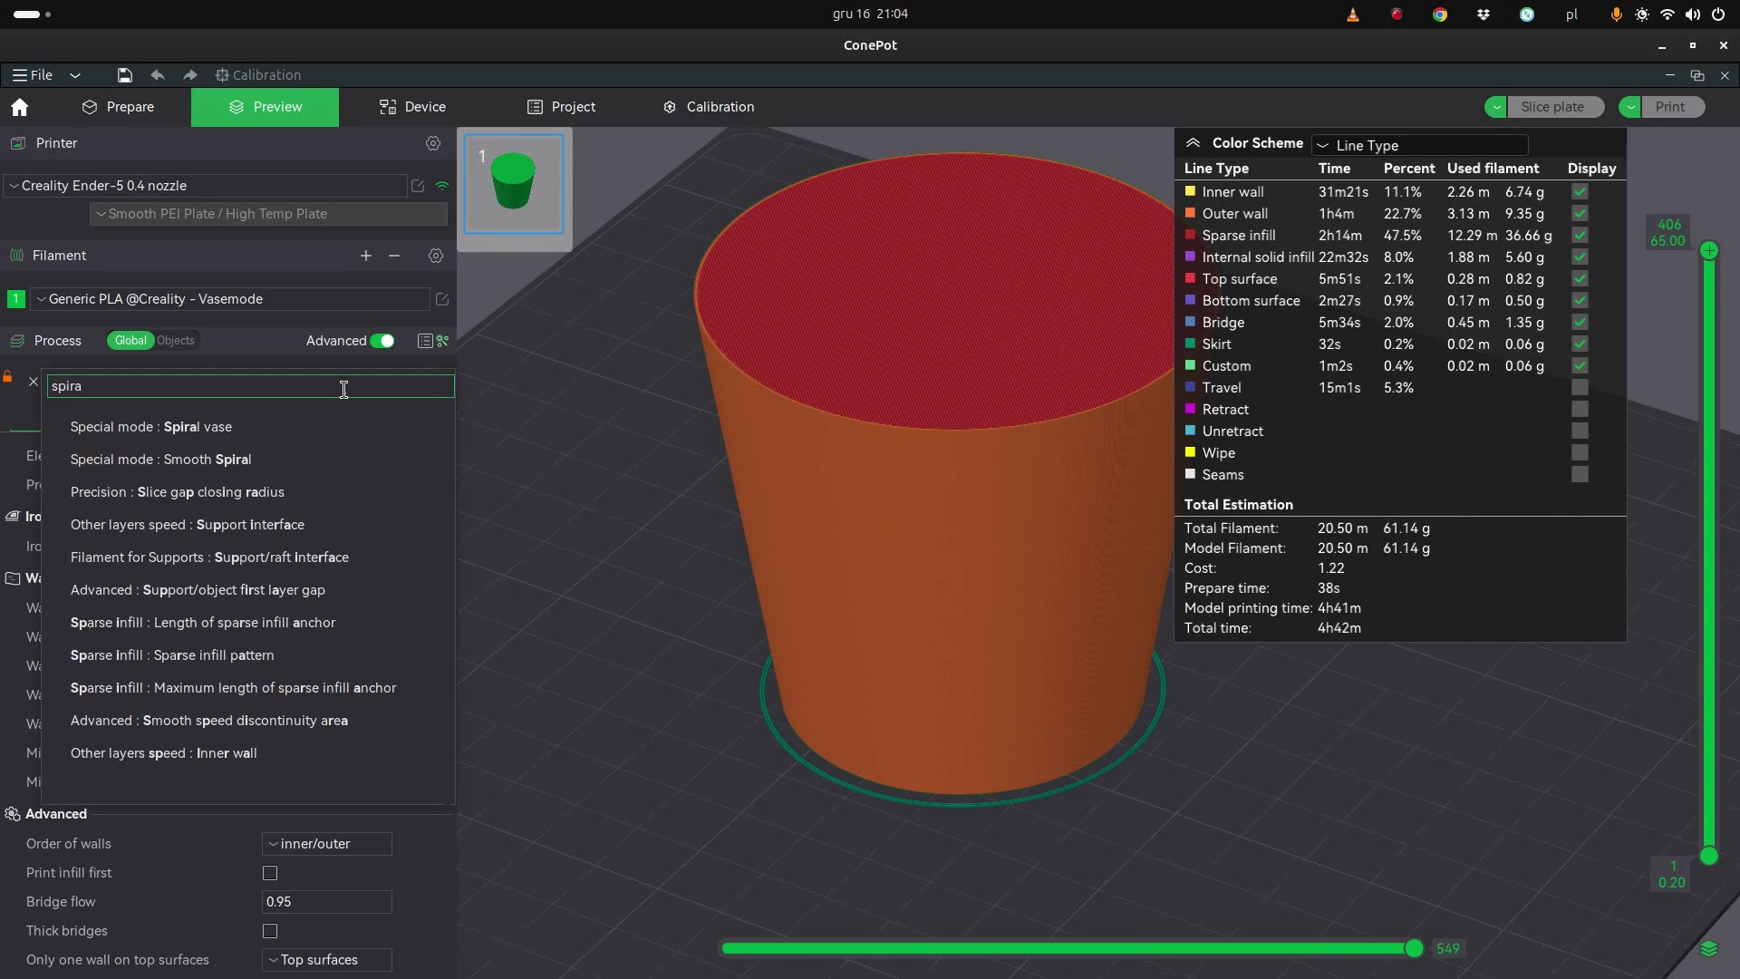
pyautogui.click(221, 426)
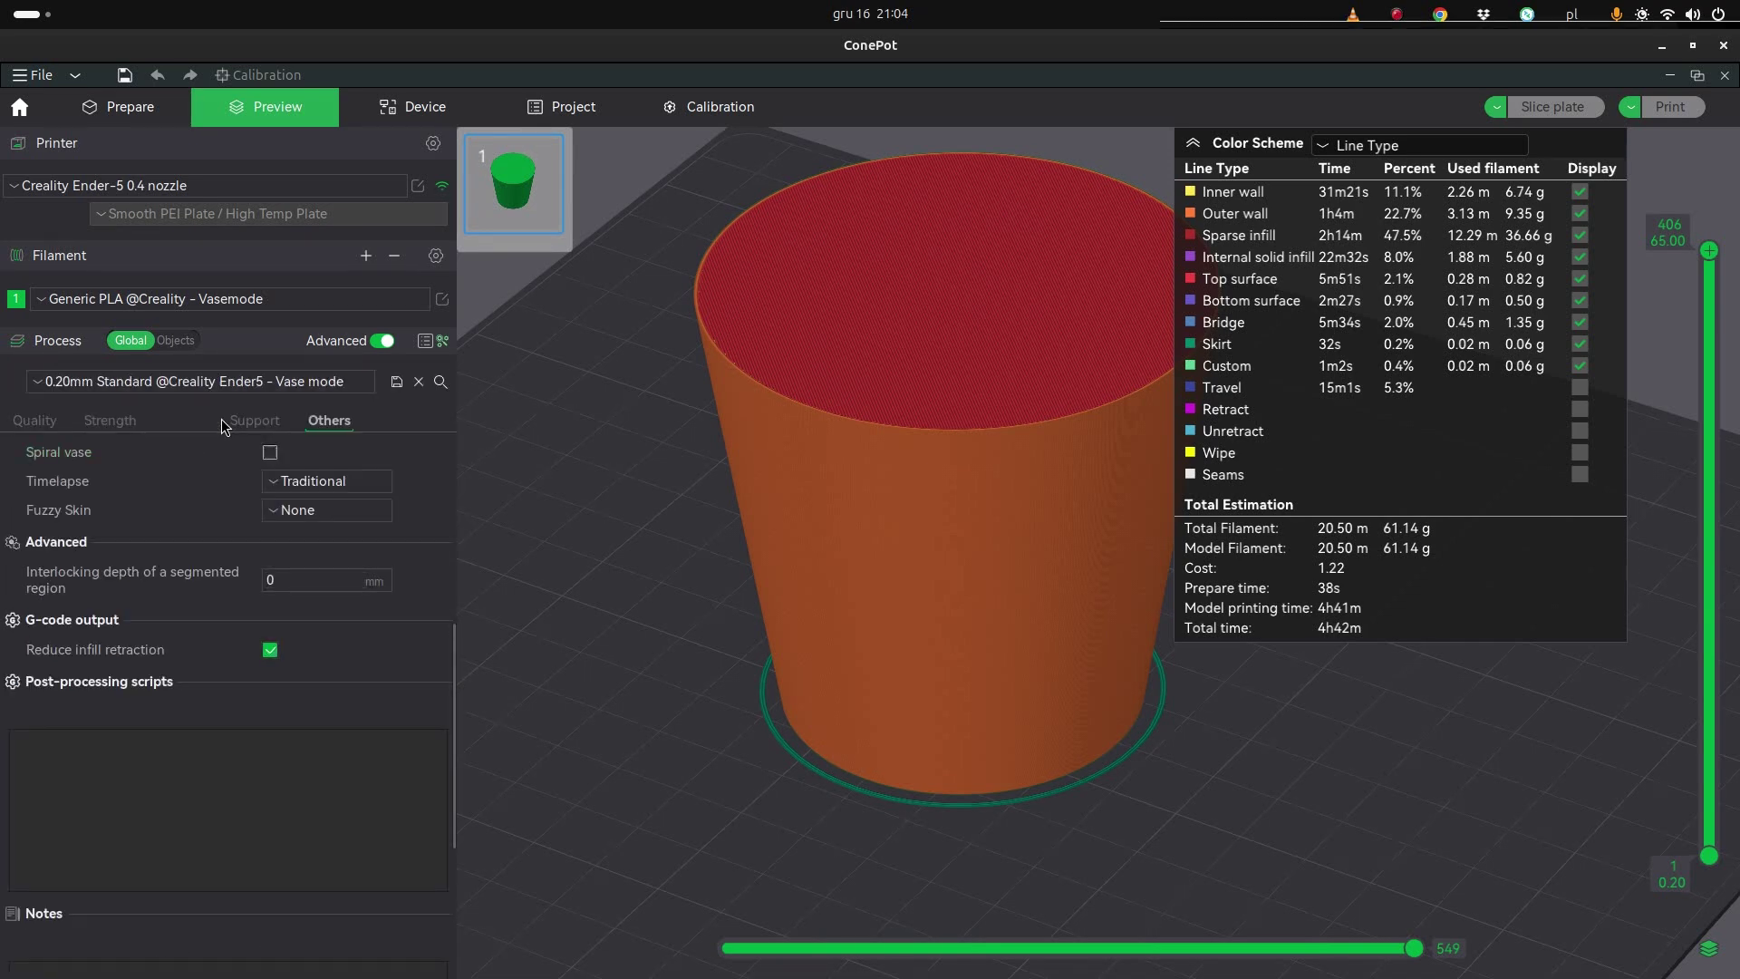
pyautogui.click(270, 453)
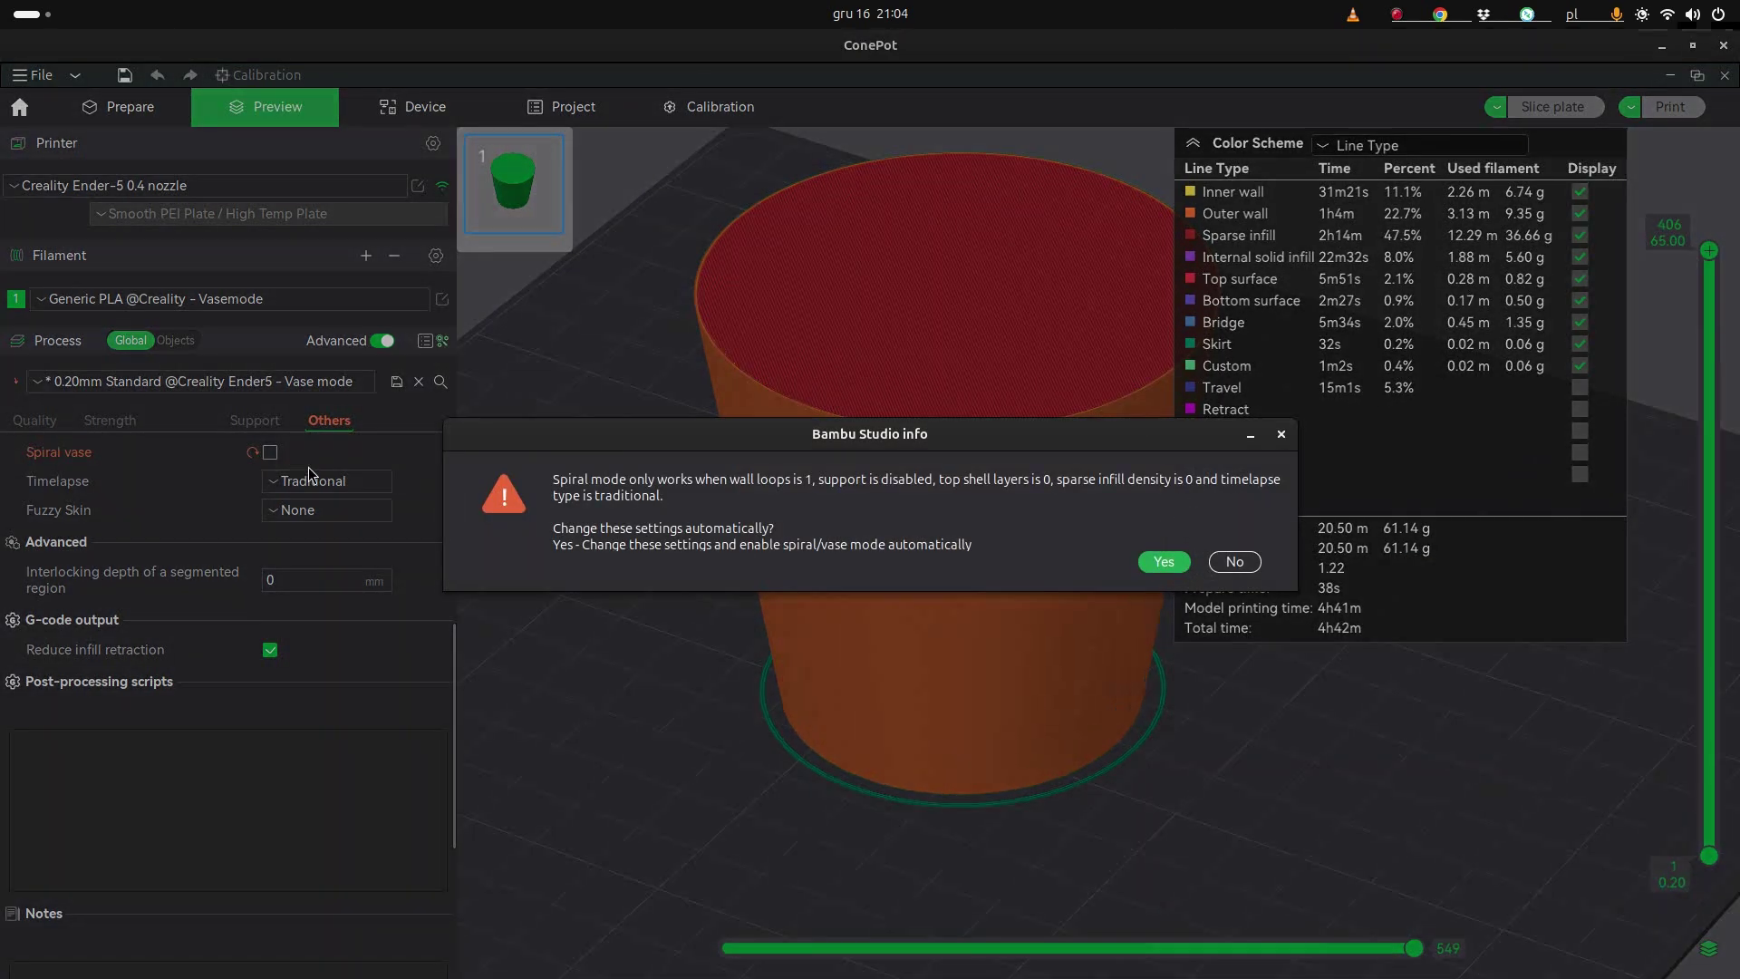
pyautogui.click(1153, 562)
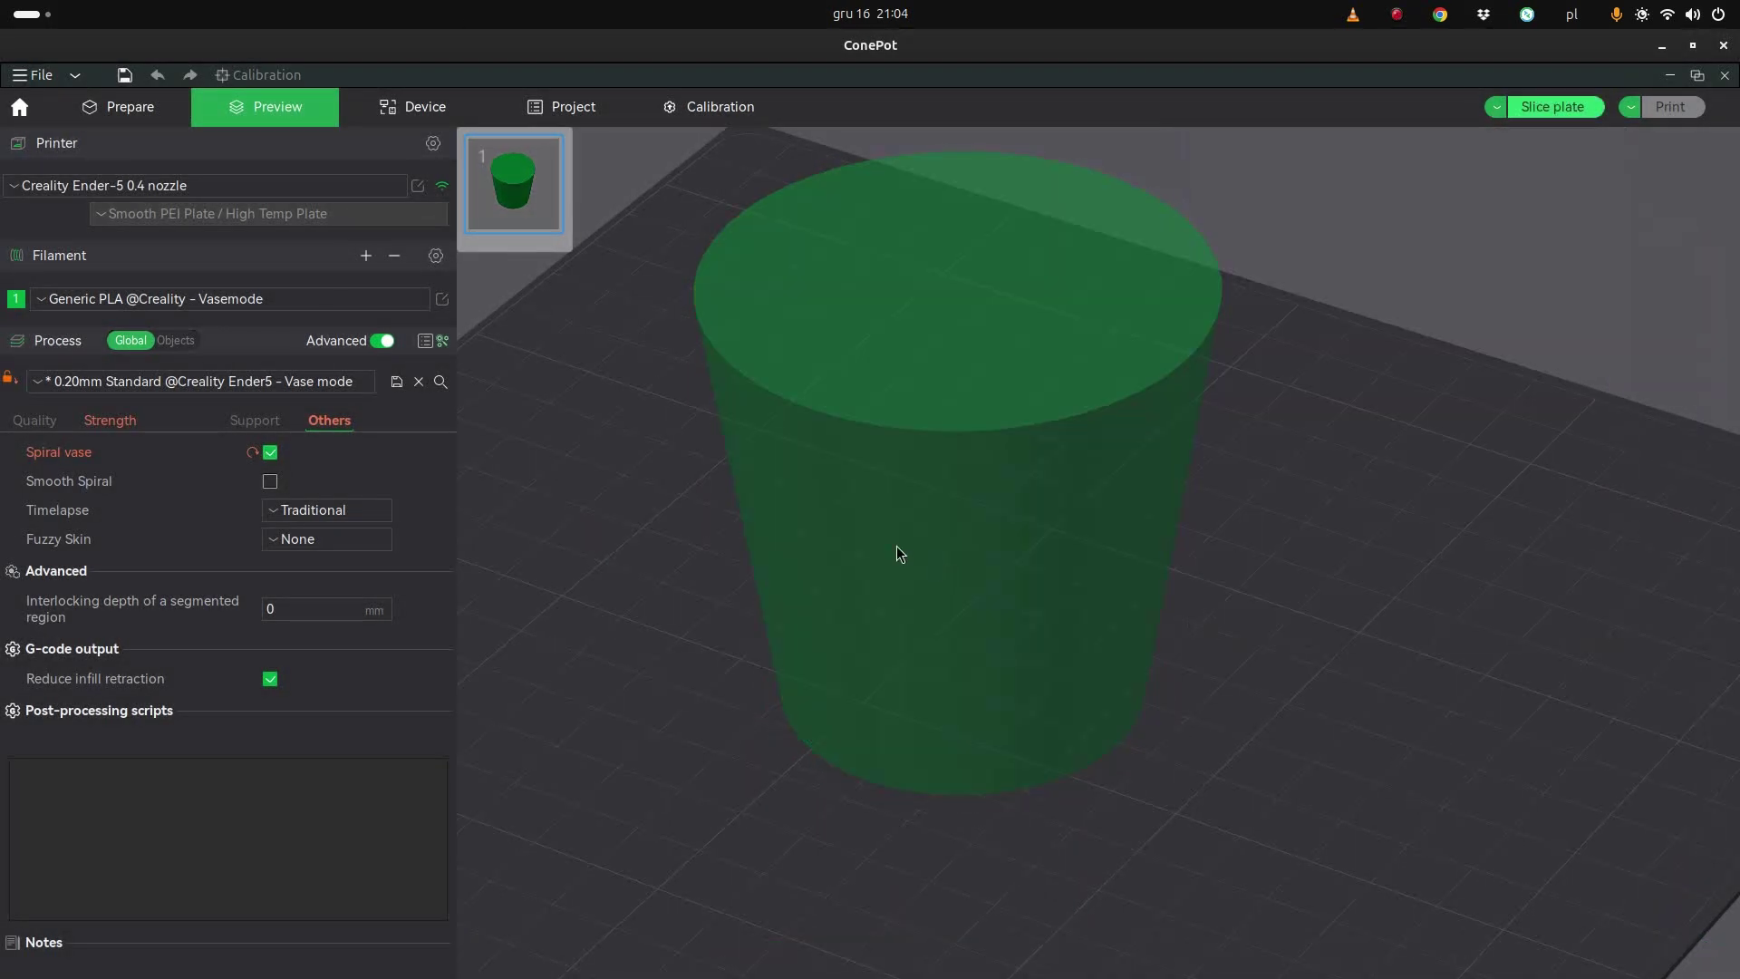
# Re-slice the plate and colour the preview by Line Width (0.40–0.72 mm).
pyautogui.click(1541, 107)
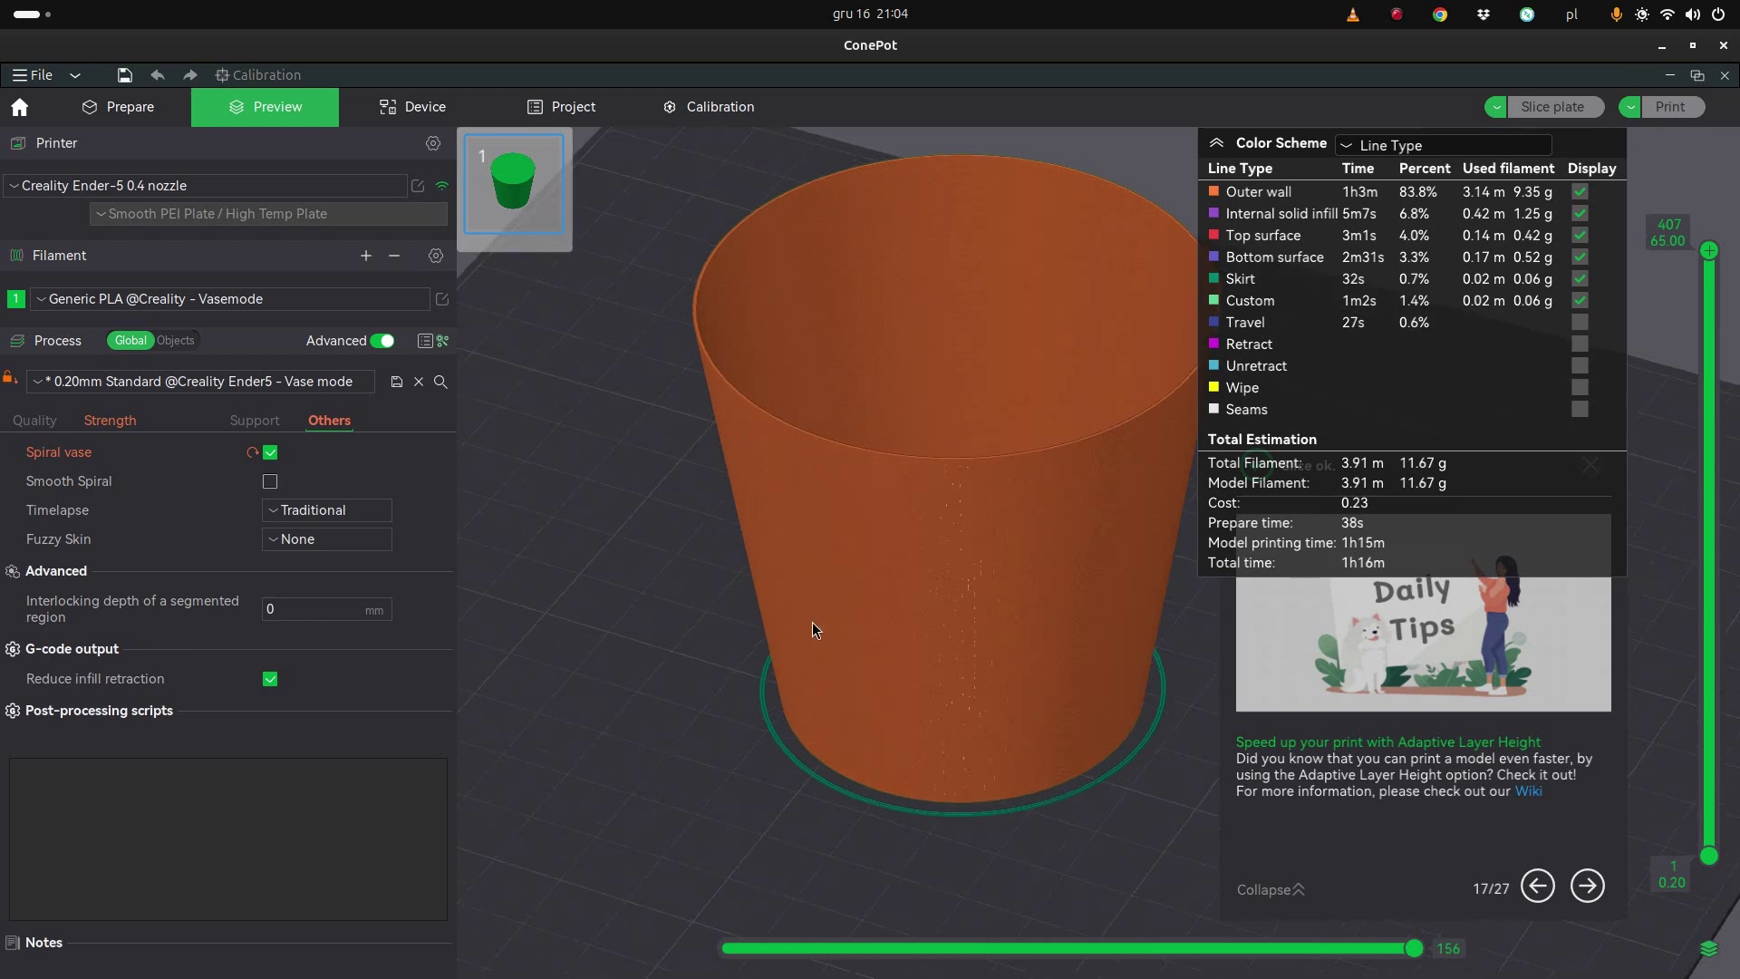
pyautogui.moveTo(813, 622); pyautogui.dragTo(925, 641)
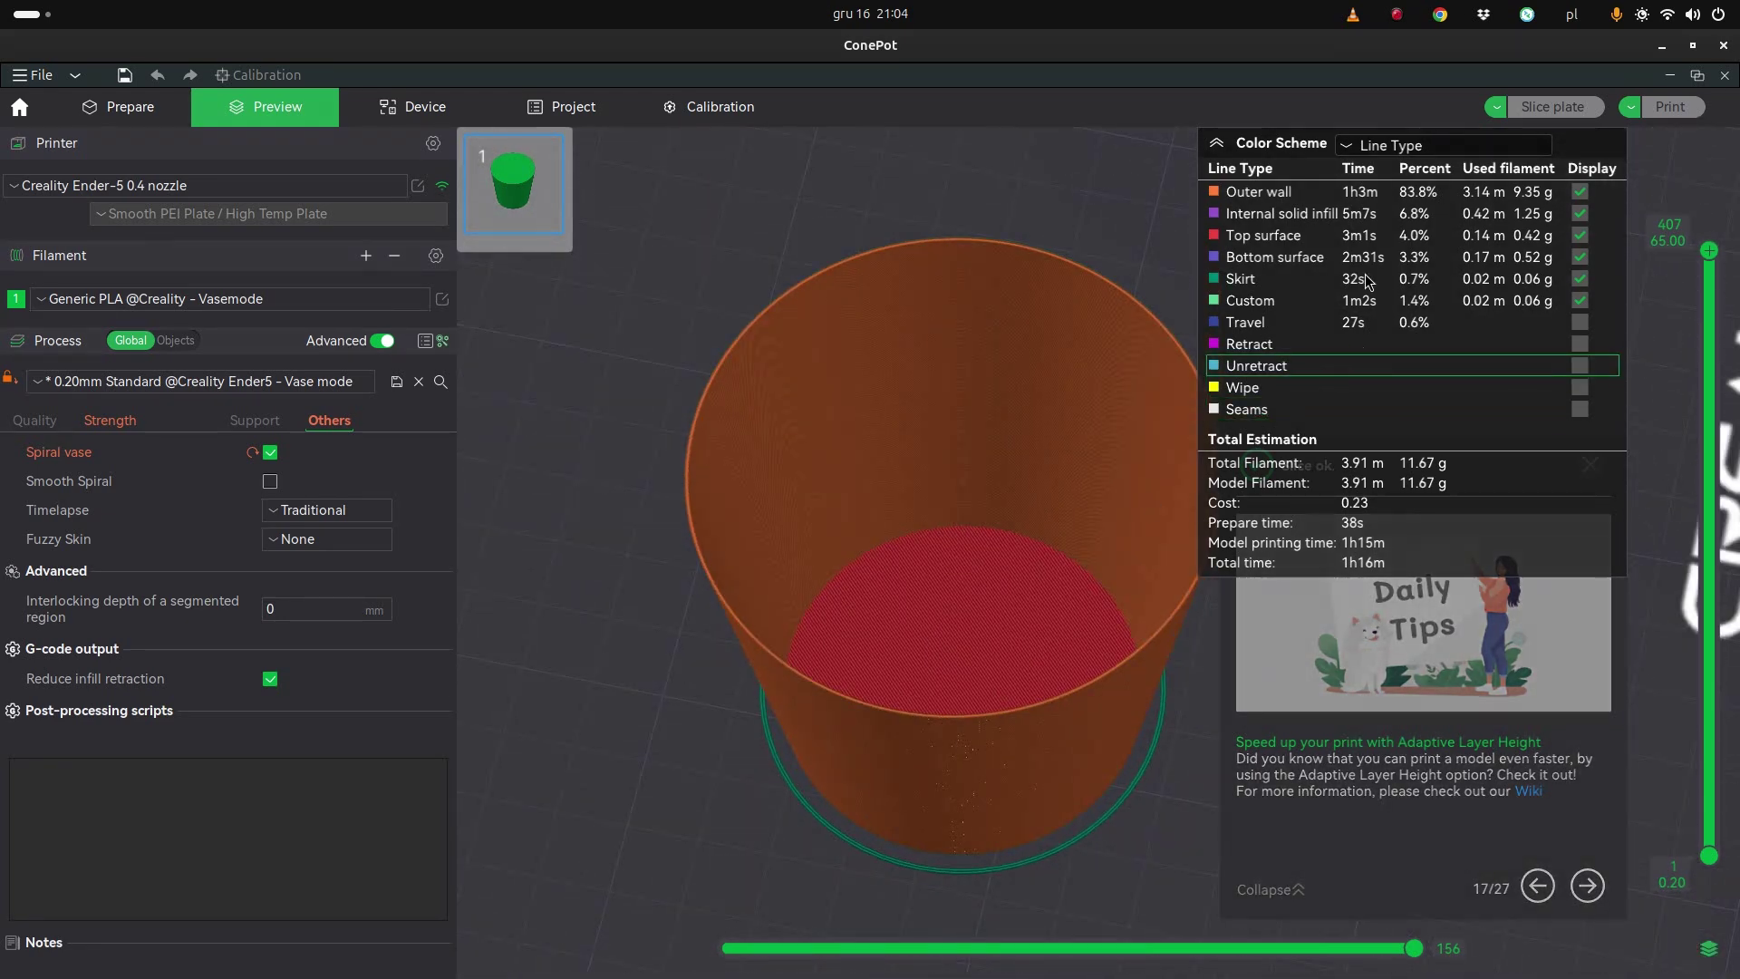
pyautogui.click(1396, 146)
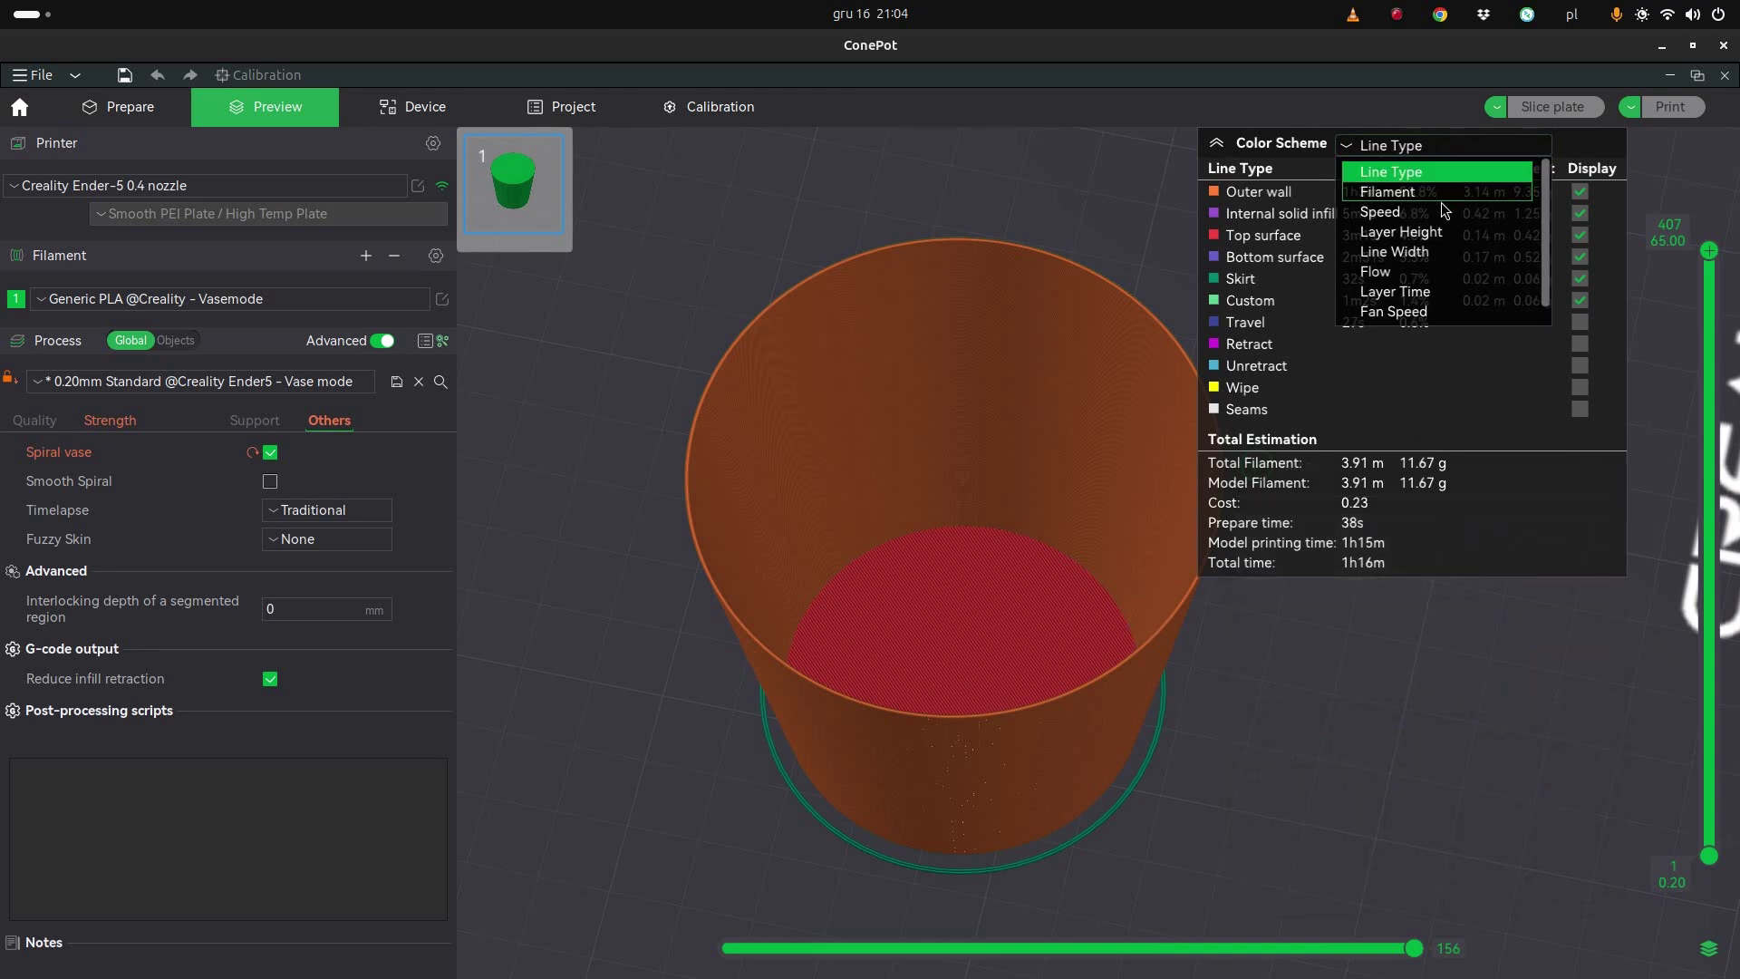
pyautogui.click(1448, 250)
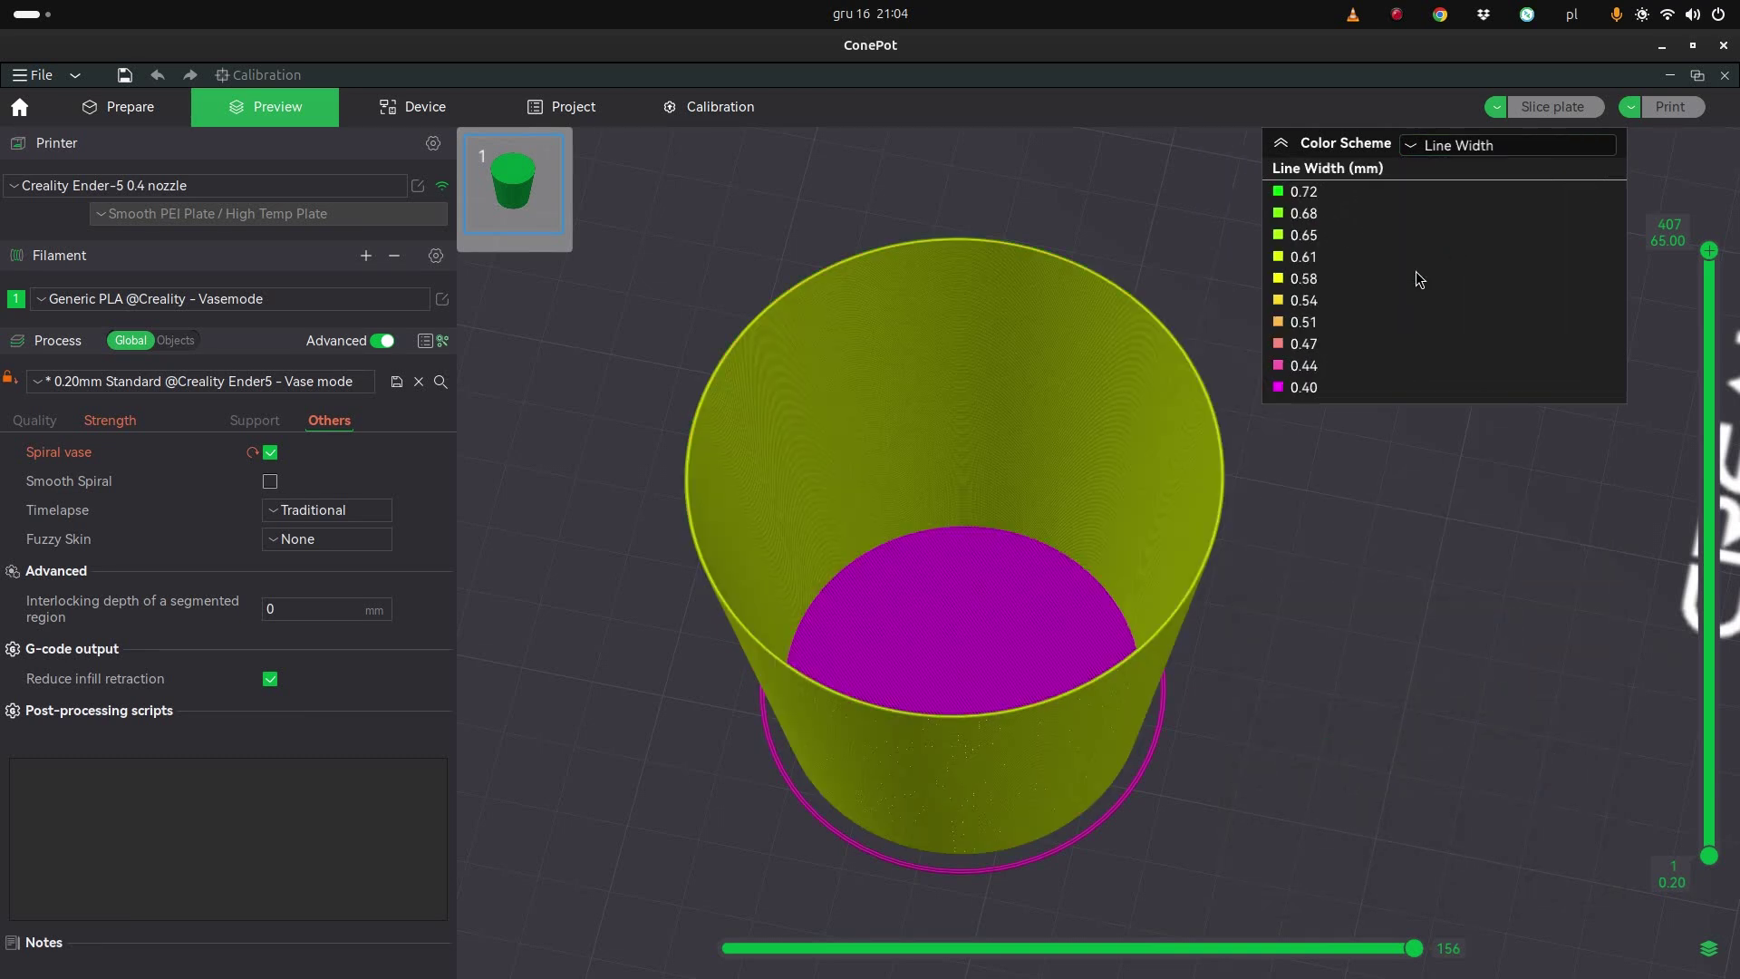
pyautogui.scroll(5, 1041, 598)
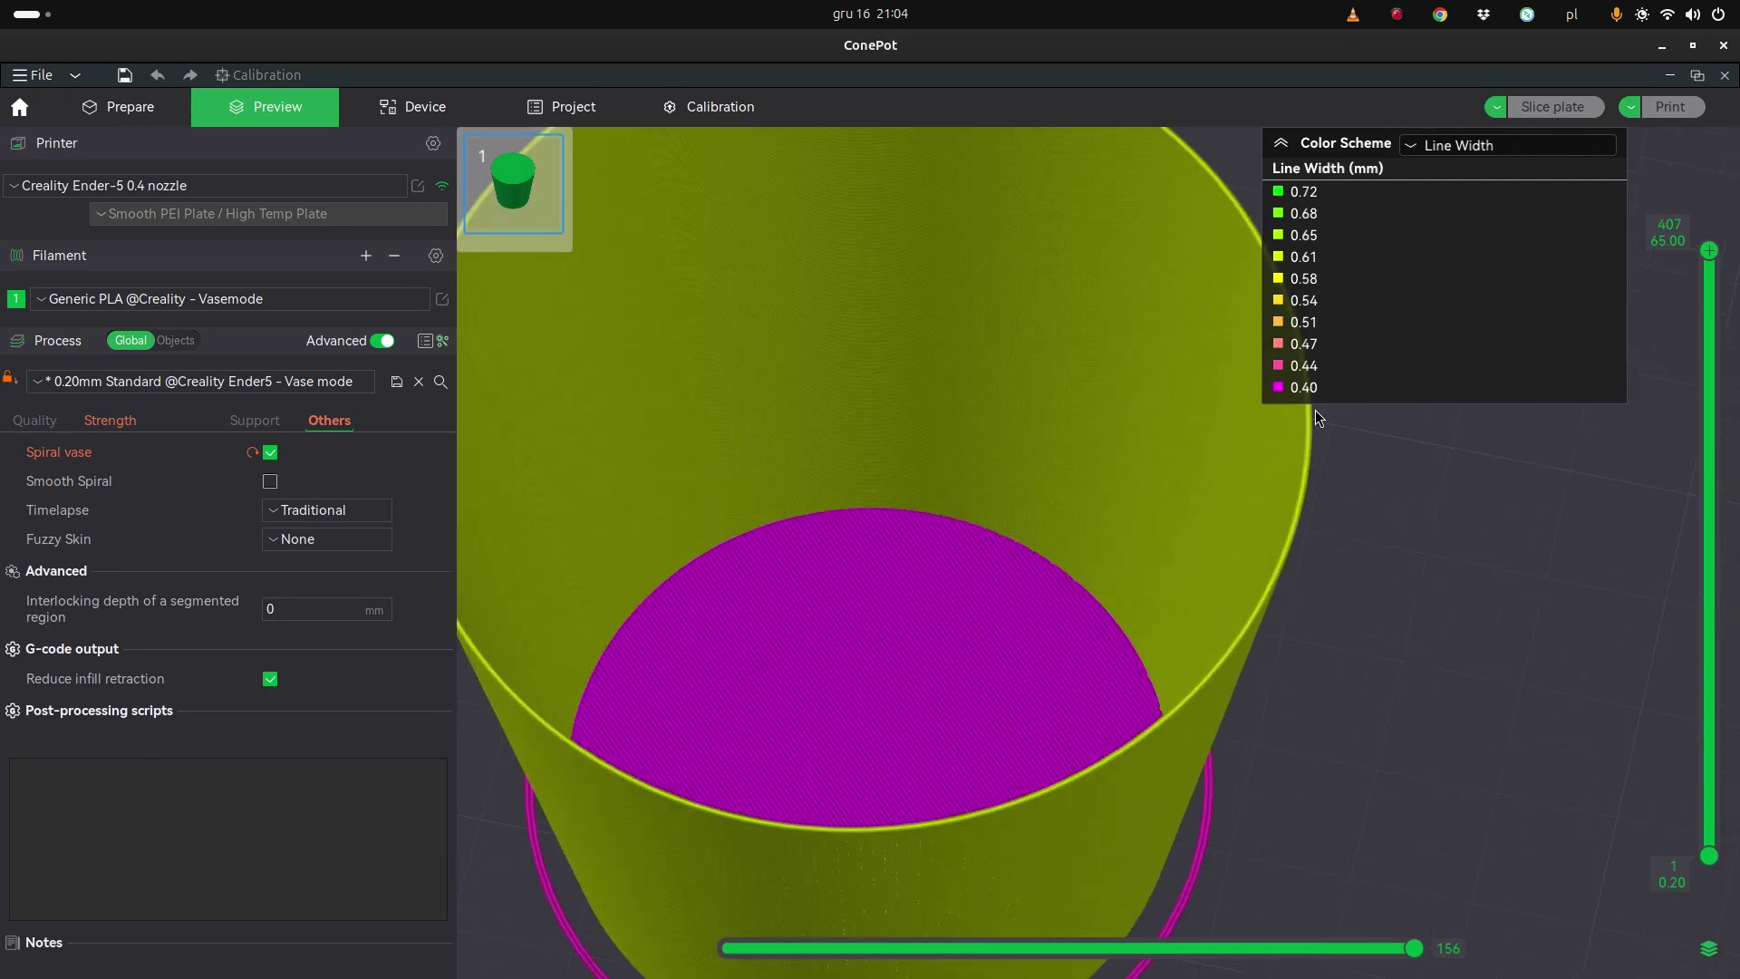
pyautogui.scroll(-3, 1253, 466)
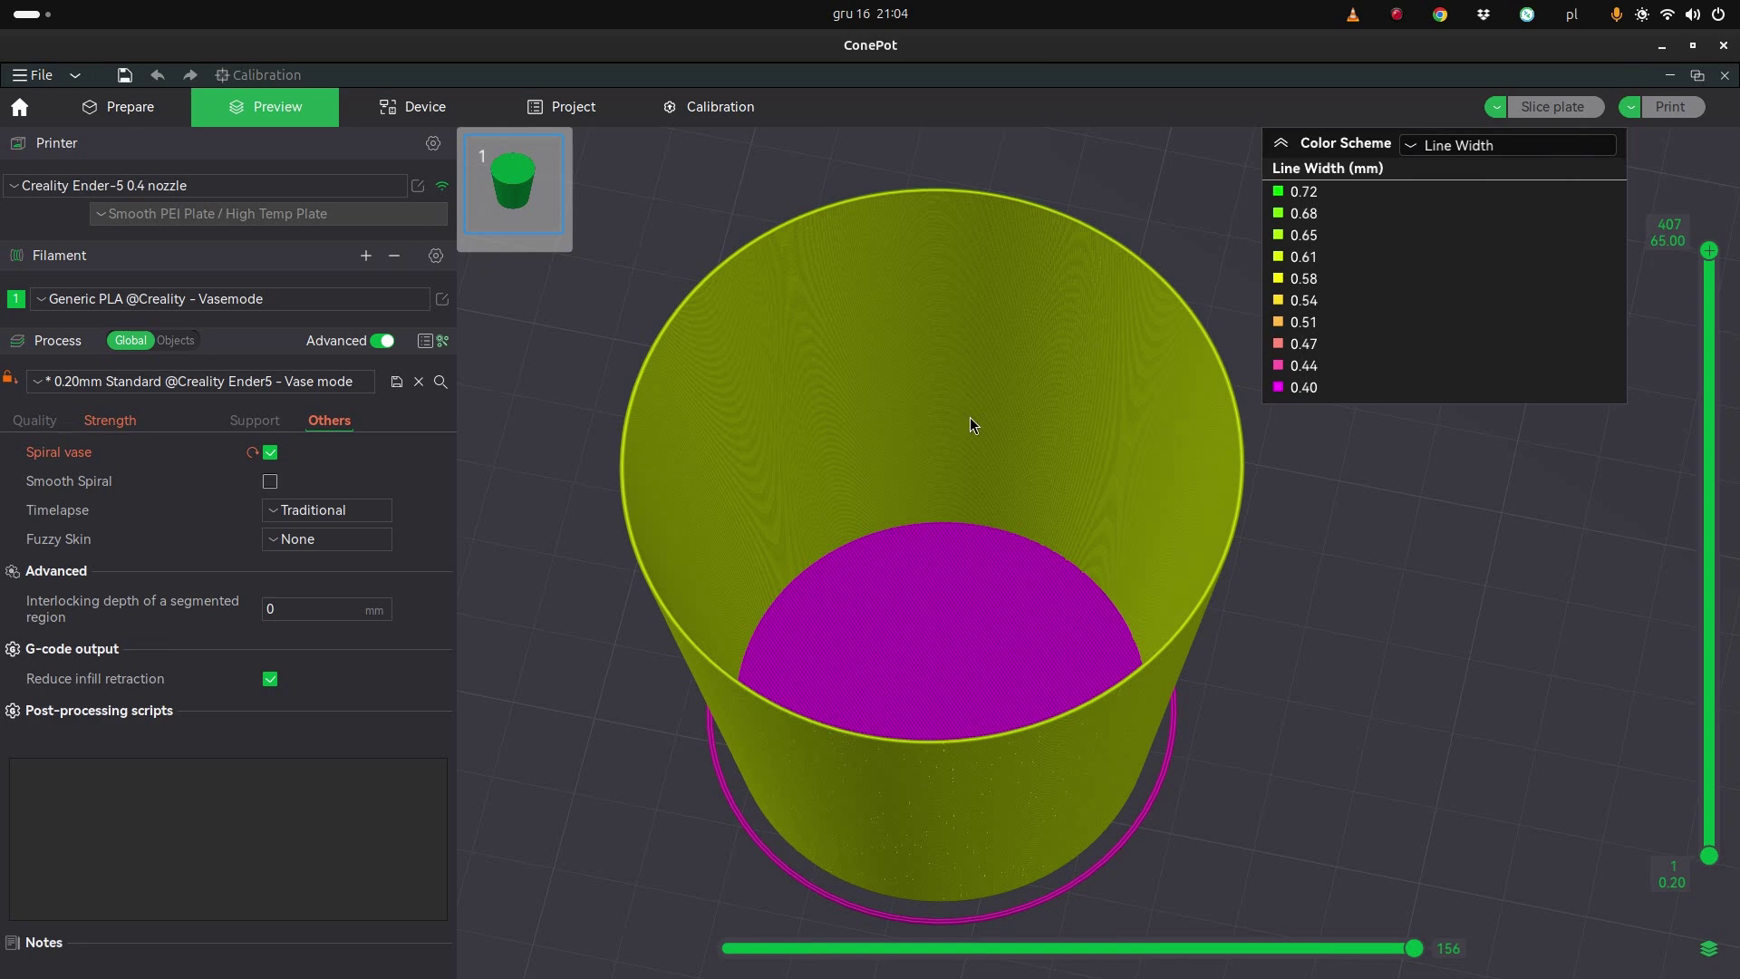
pyautogui.moveTo(972, 424); pyautogui.dragTo(1068, 604)
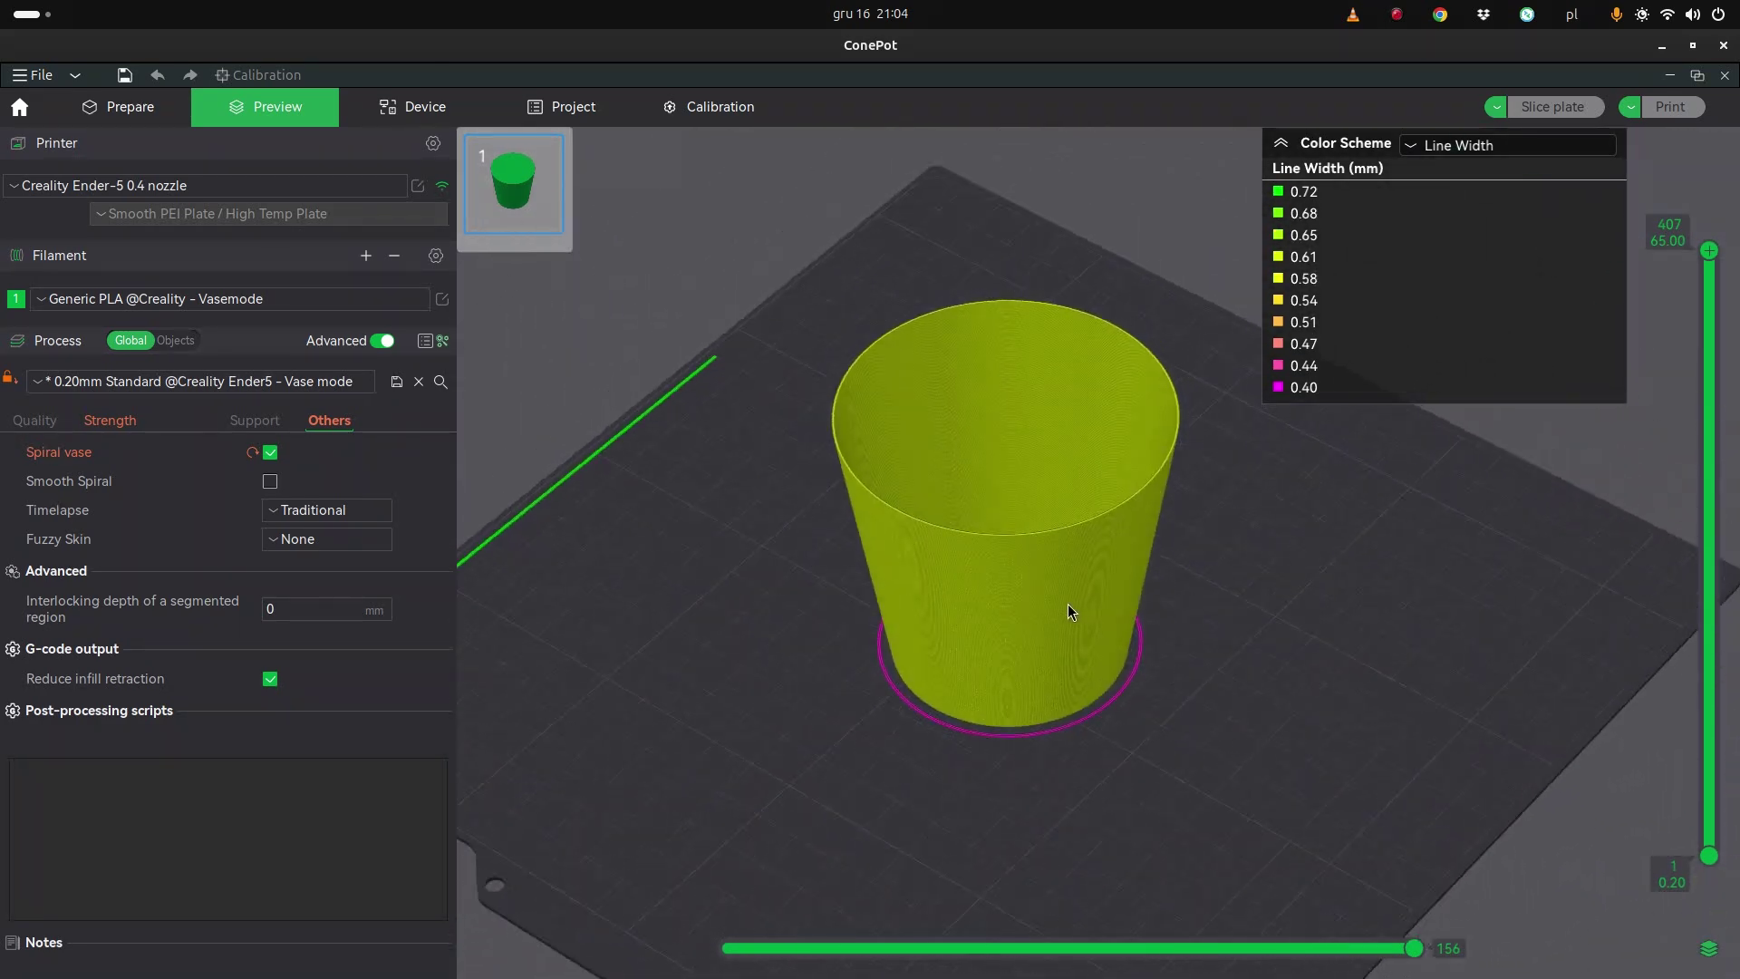
pyautogui.scroll(3, 1198, 548)
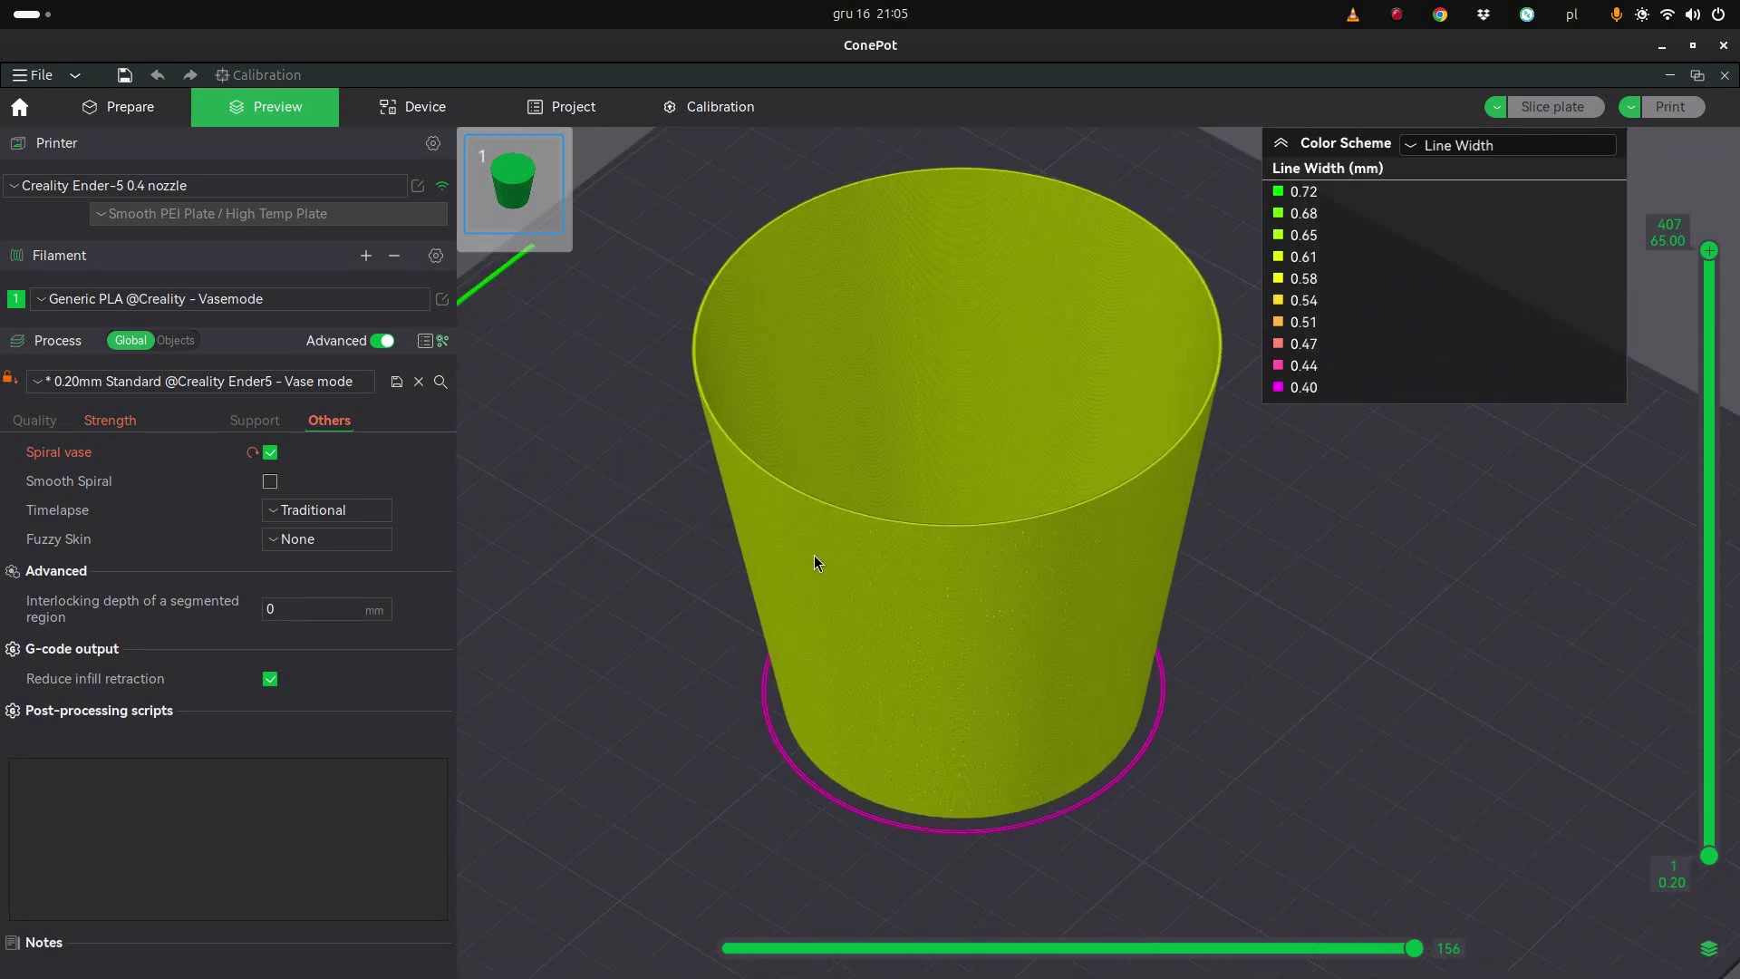